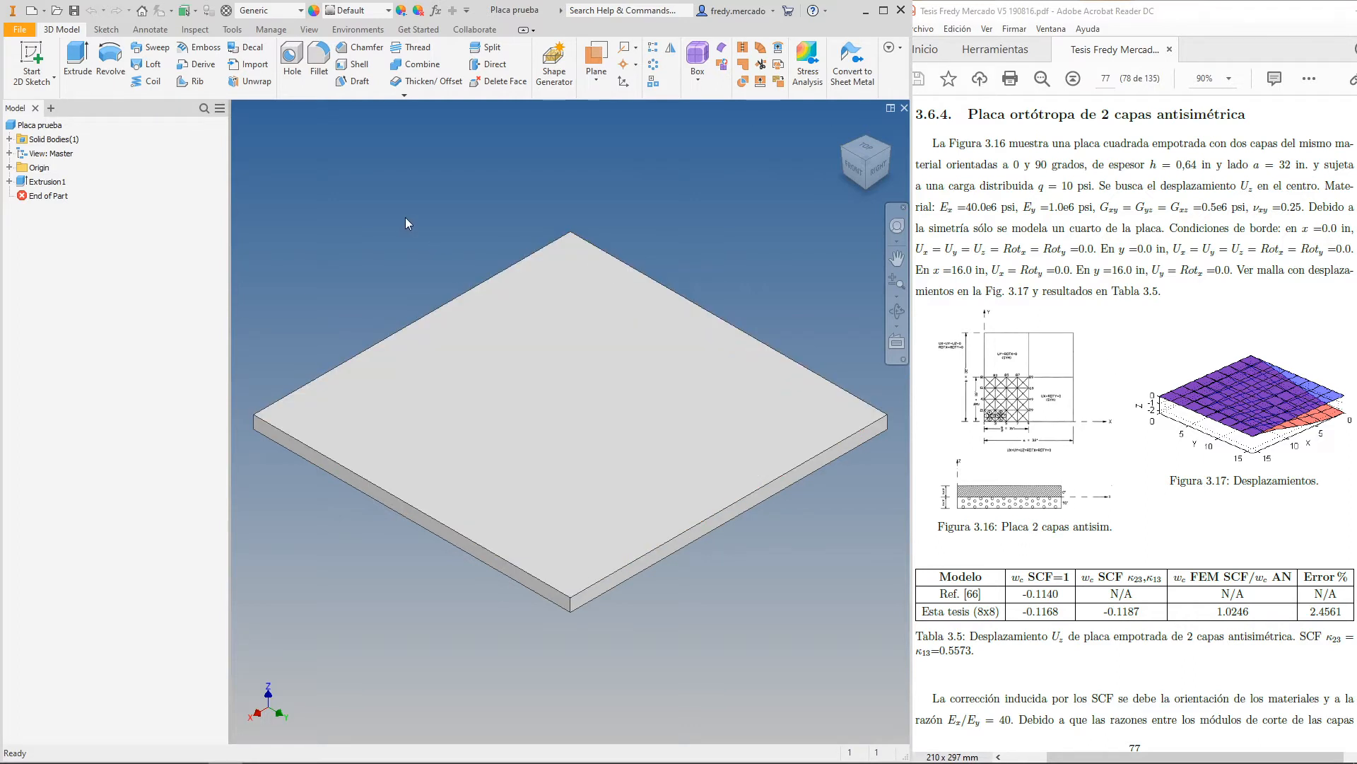
Open the Autodesk Inventor Nastran environment and remove the Solid 1 idealization from Analysis 1
{"action": "left_click", "coordinate": [376, 32]}
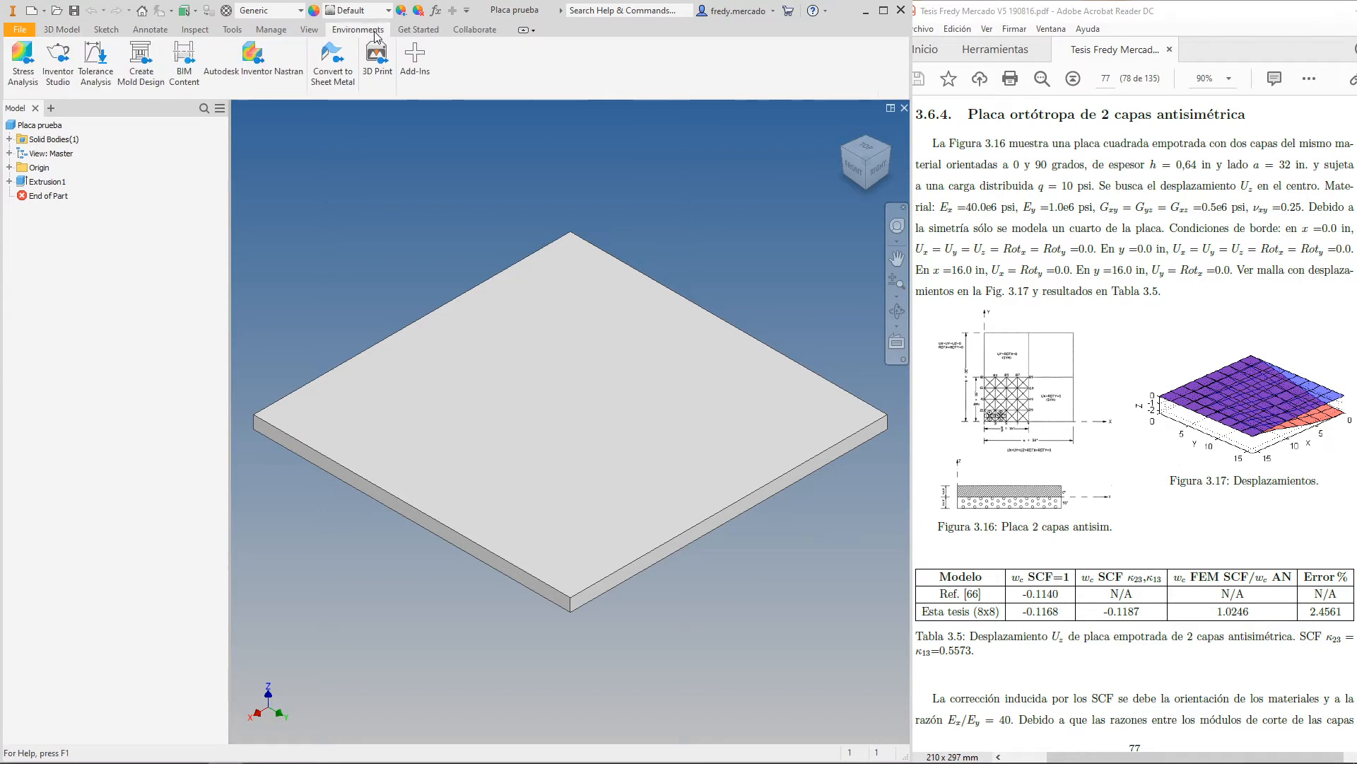
{"action": "left_click", "coordinate": [254, 67]}
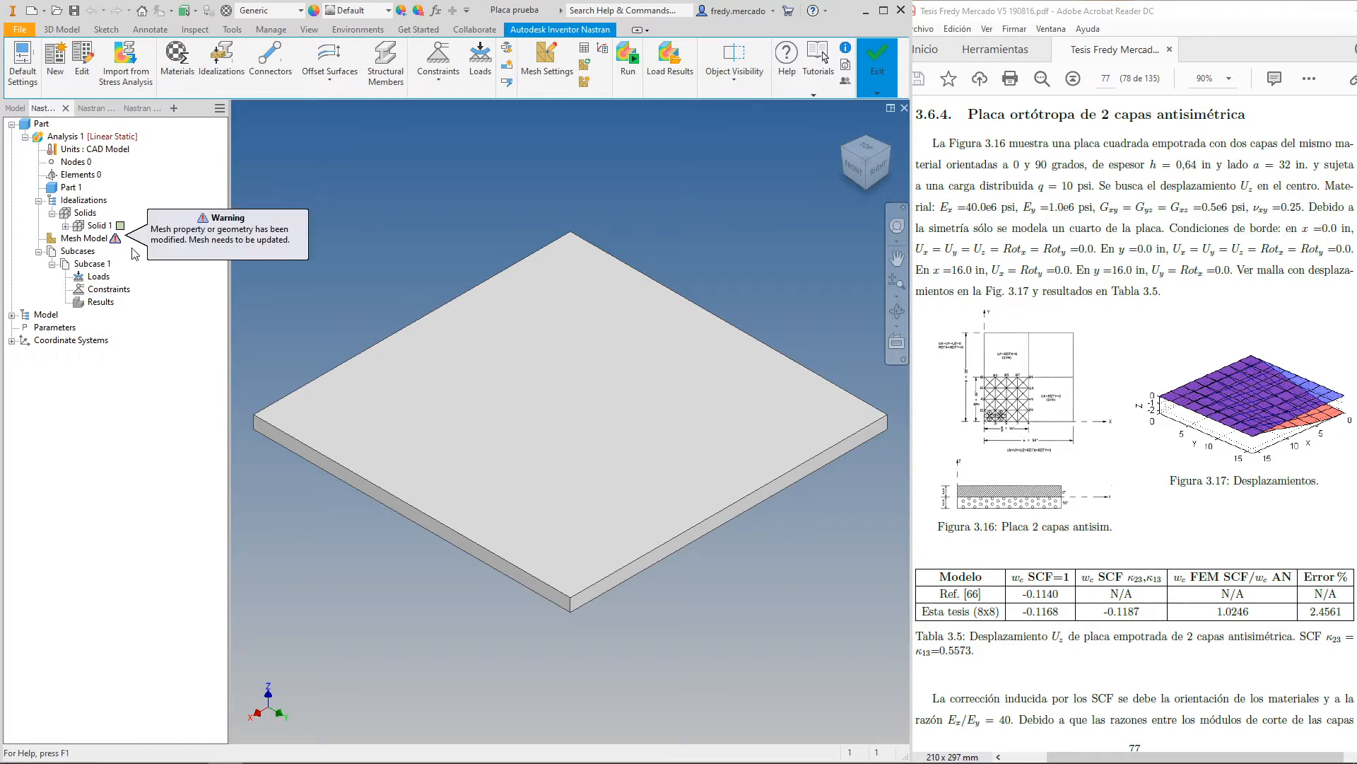
{"action": "right_click", "coordinate": [104, 229]}
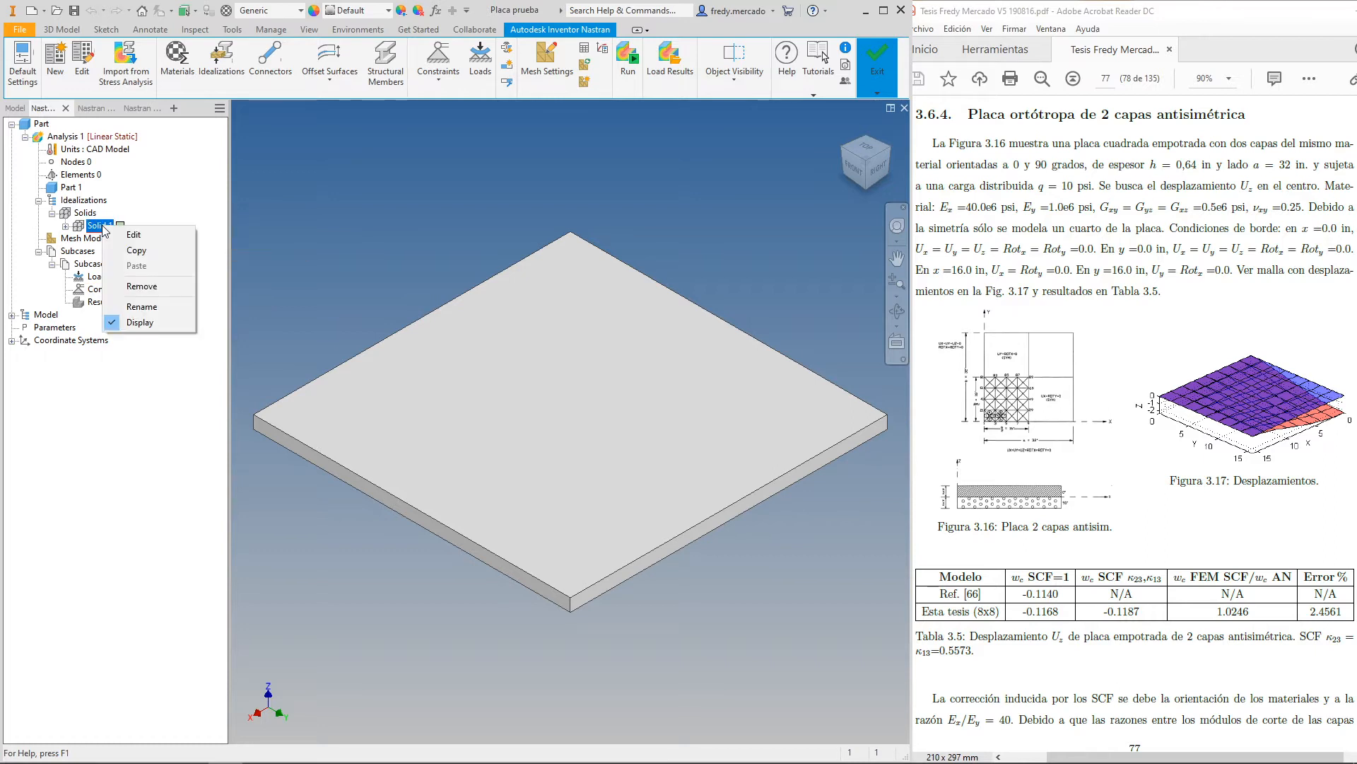
{"action": "left_click", "coordinate": [183, 288]}
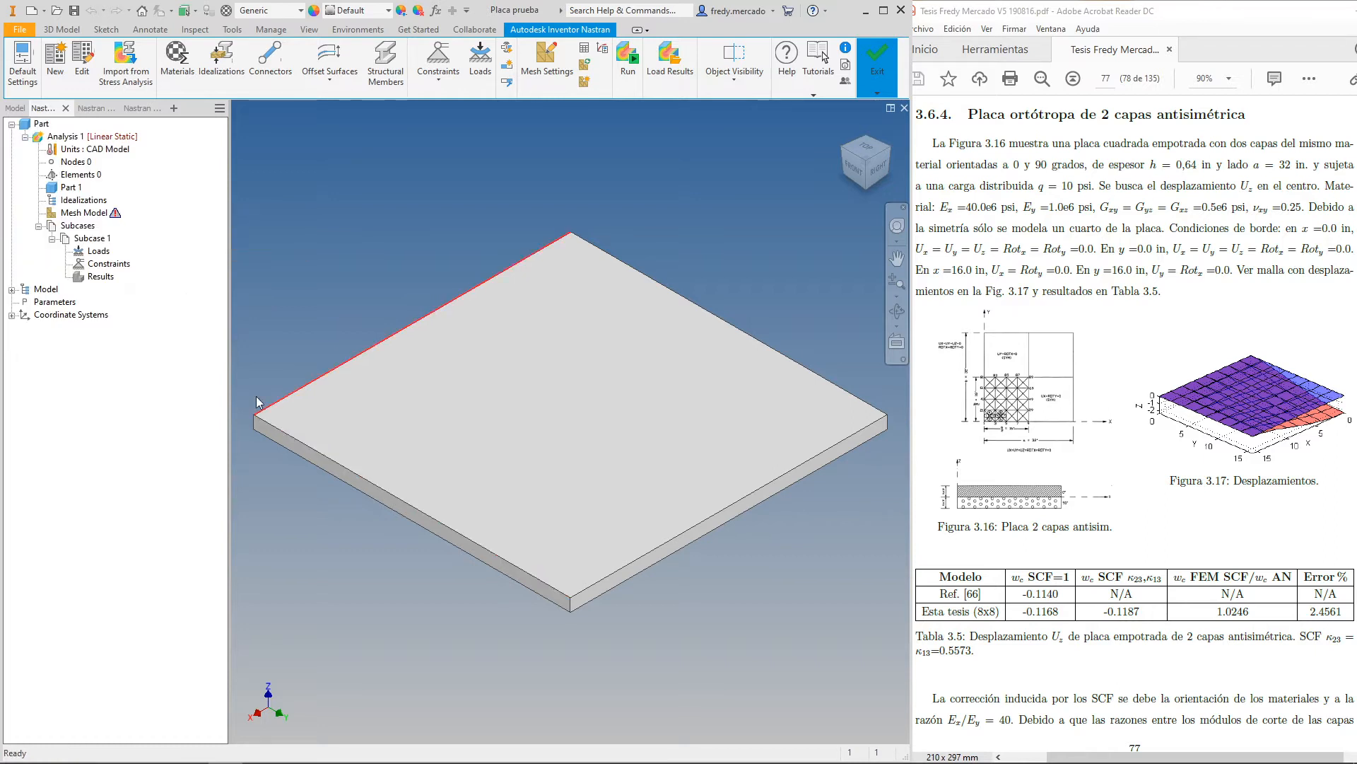
Delete the Generic material from the model's materials
{"action": "left_click", "coordinate": [12, 289]}
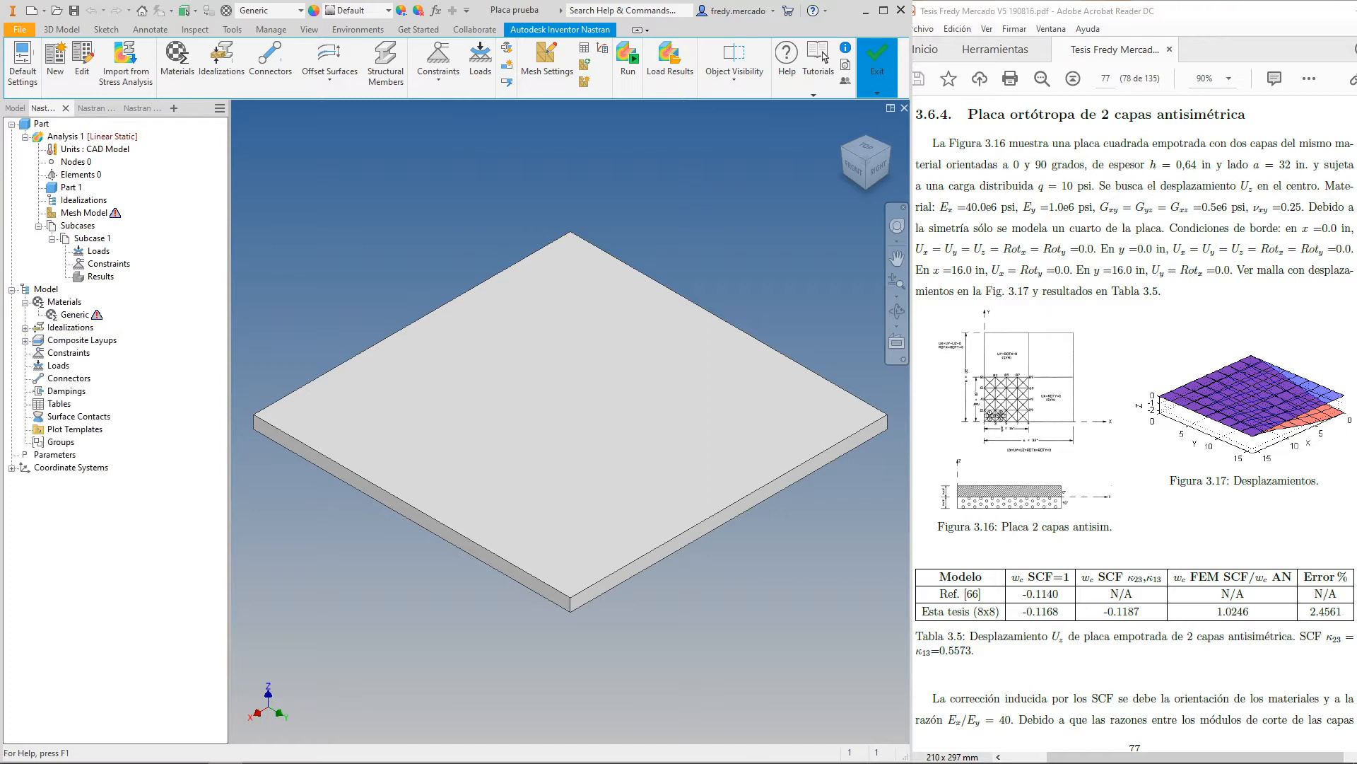
{"action": "right_click", "coordinate": [76, 314]}
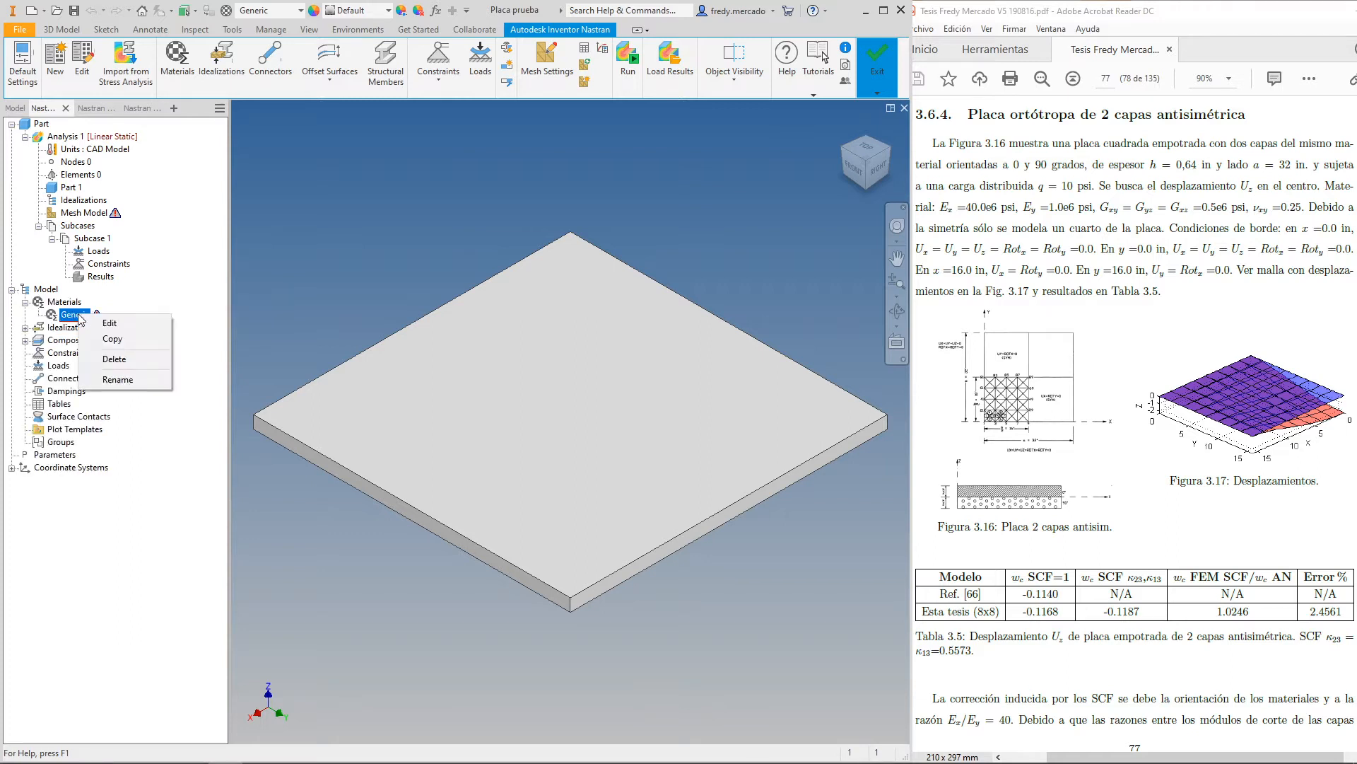
{"action": "left_click", "coordinate": [129, 360]}
{"action": "left_click", "coordinate": [683, 440]}
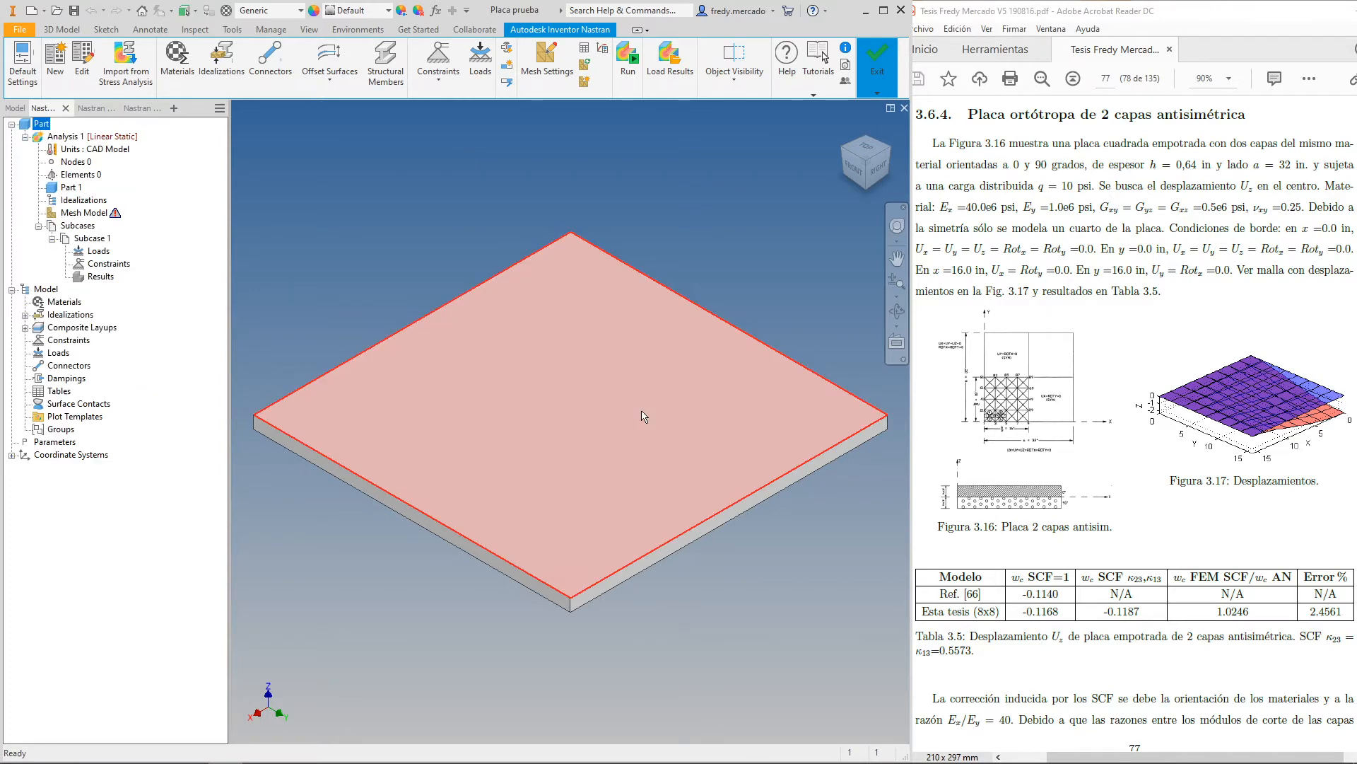
Delete the Solid 1 idealization from the model's solid idealizations
{"action": "left_click", "coordinate": [25, 315]}
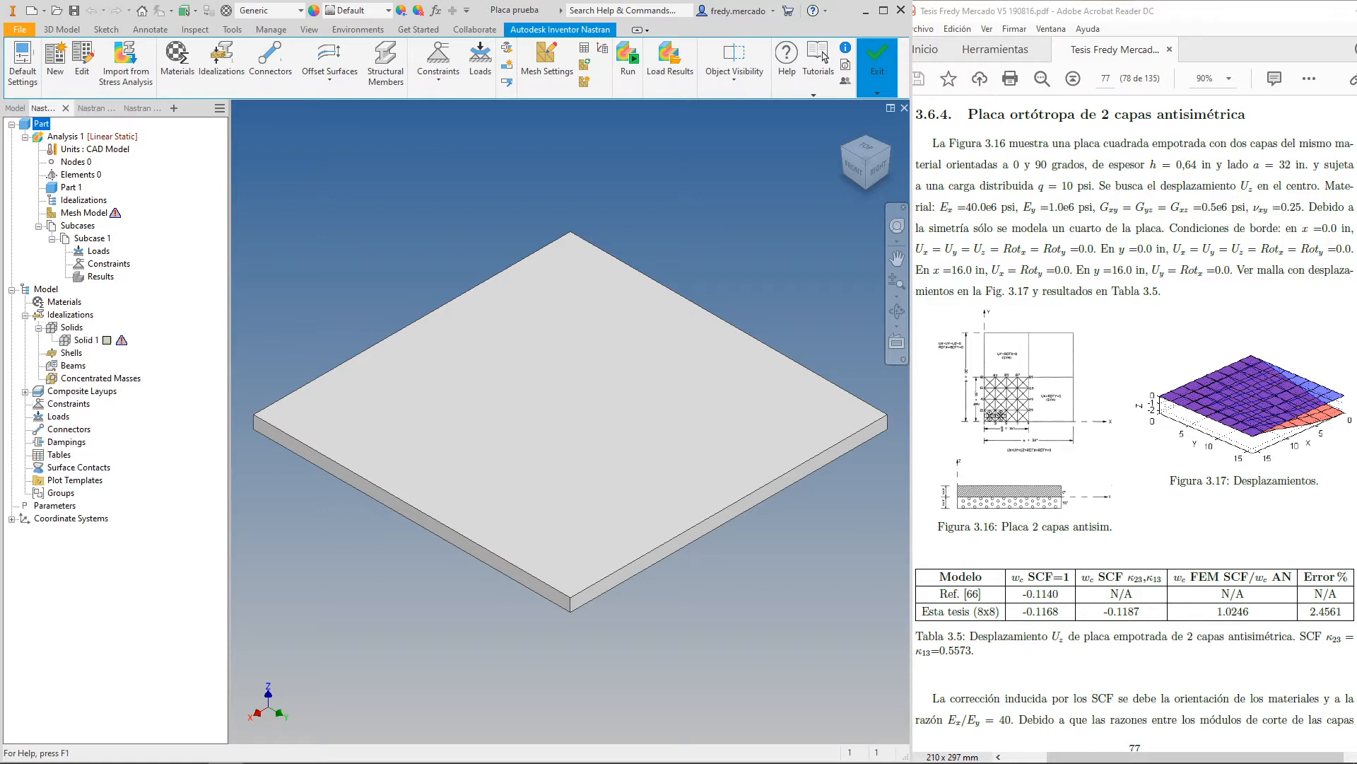
{"action": "right_click", "coordinate": [90, 345]}
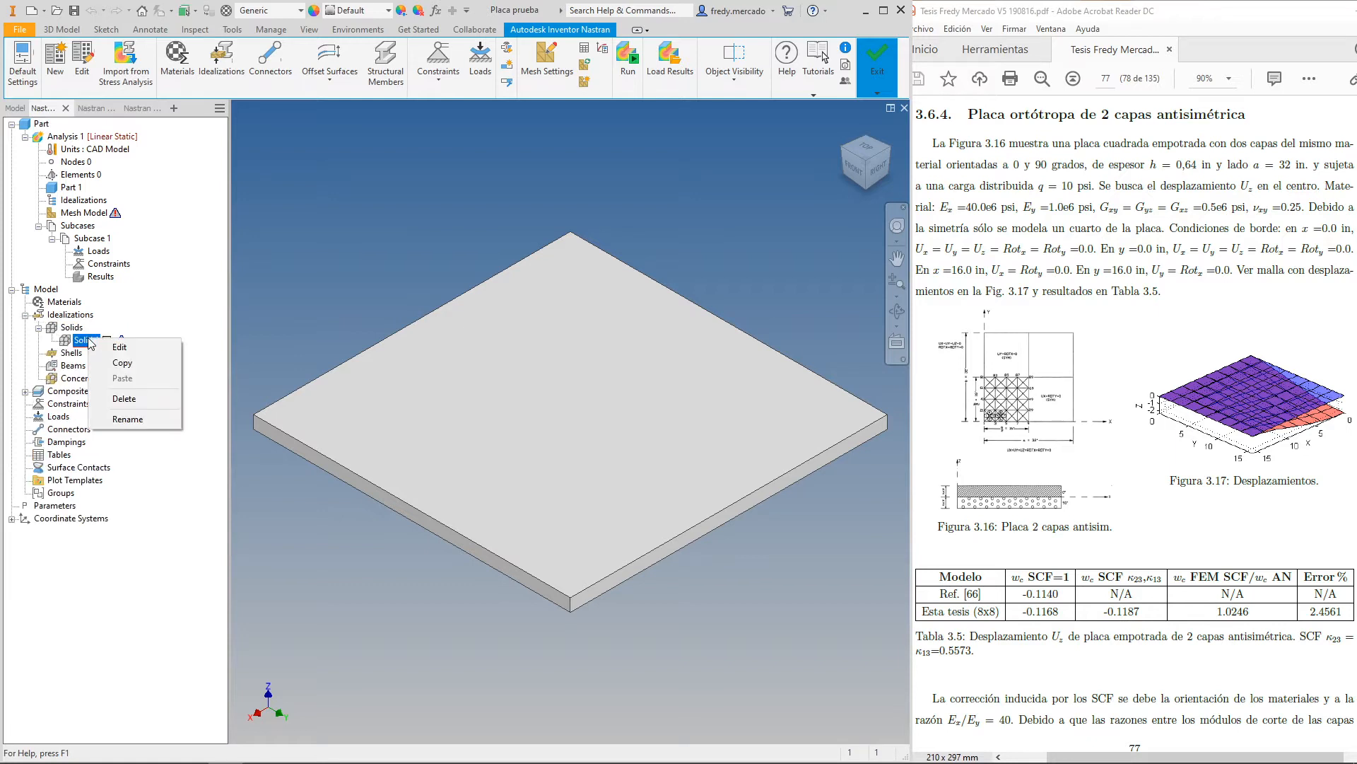
{"action": "left_click", "coordinate": [135, 395]}
{"action": "left_click", "coordinate": [676, 446]}
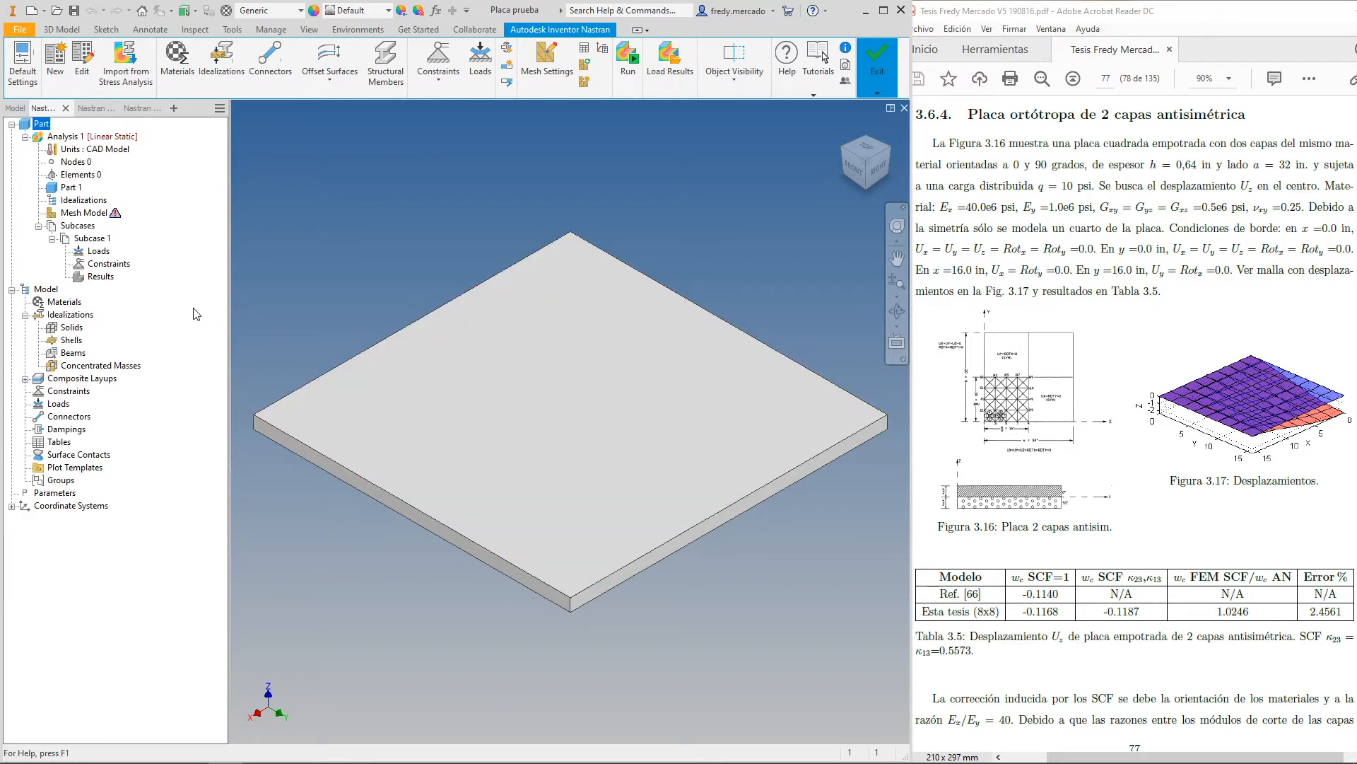
Check the analysis unit system and its length, mass and force units, keeping CAD Model
{"action": "left_click", "coordinate": [99, 149]}
{"action": "right_click", "coordinate": [108, 152]}
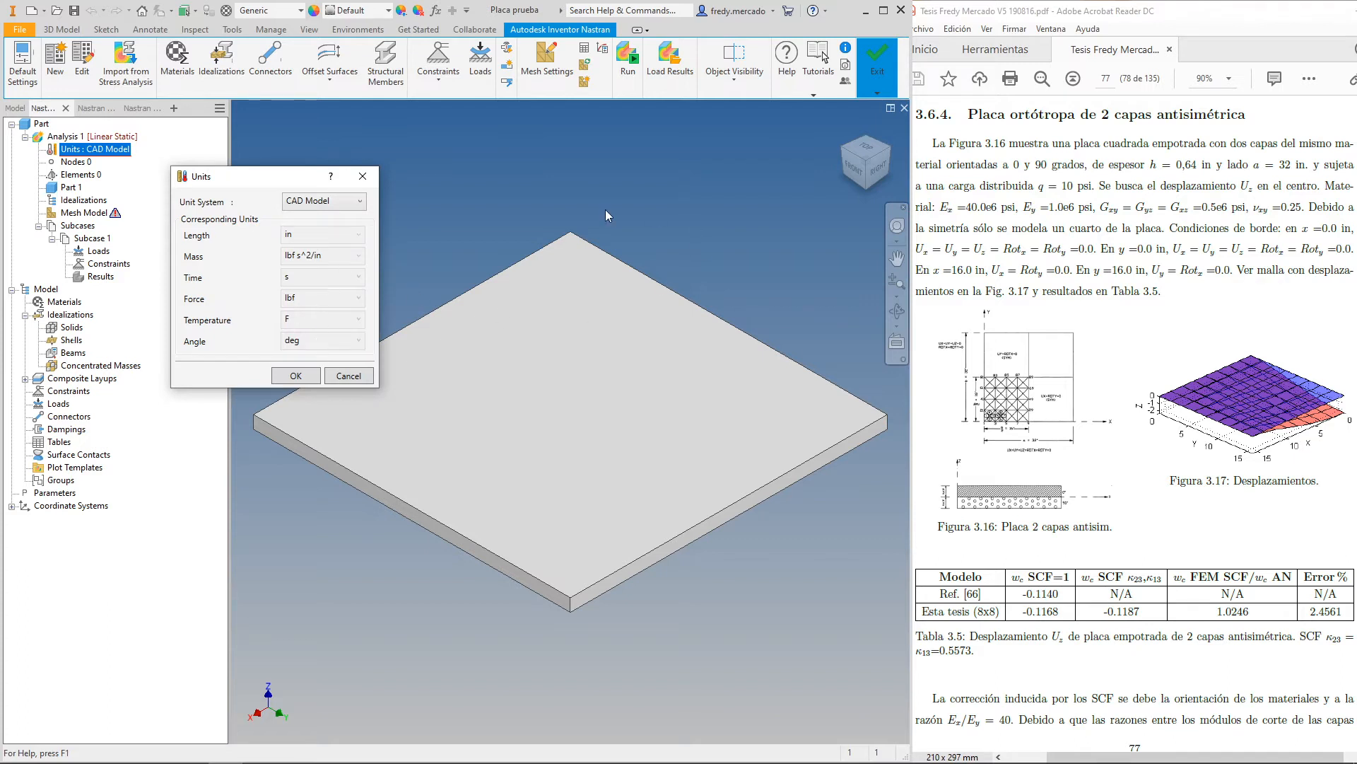
{"action": "left_click", "coordinate": [294, 376]}
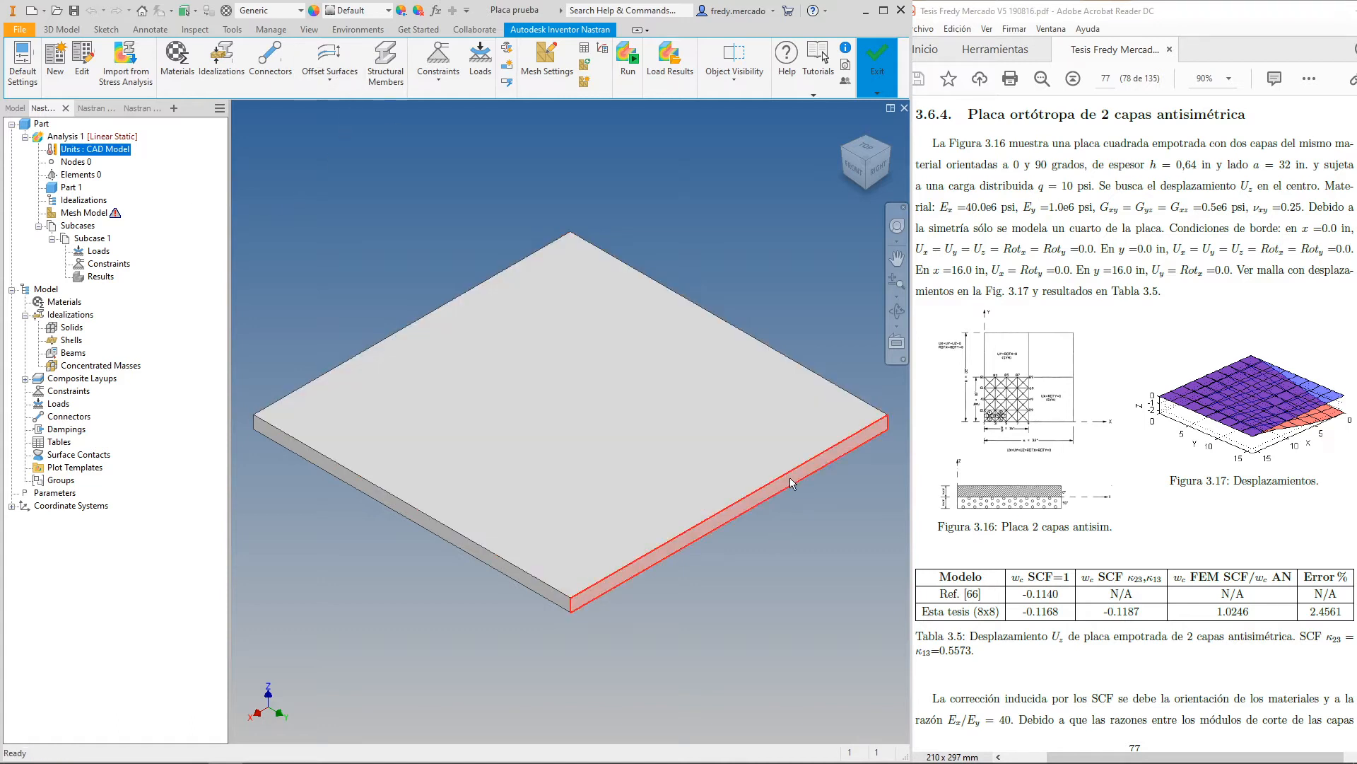
Generate a midsurface from the solid plate body with the Midsurfaces command
{"action": "left_click", "coordinate": [339, 78]}
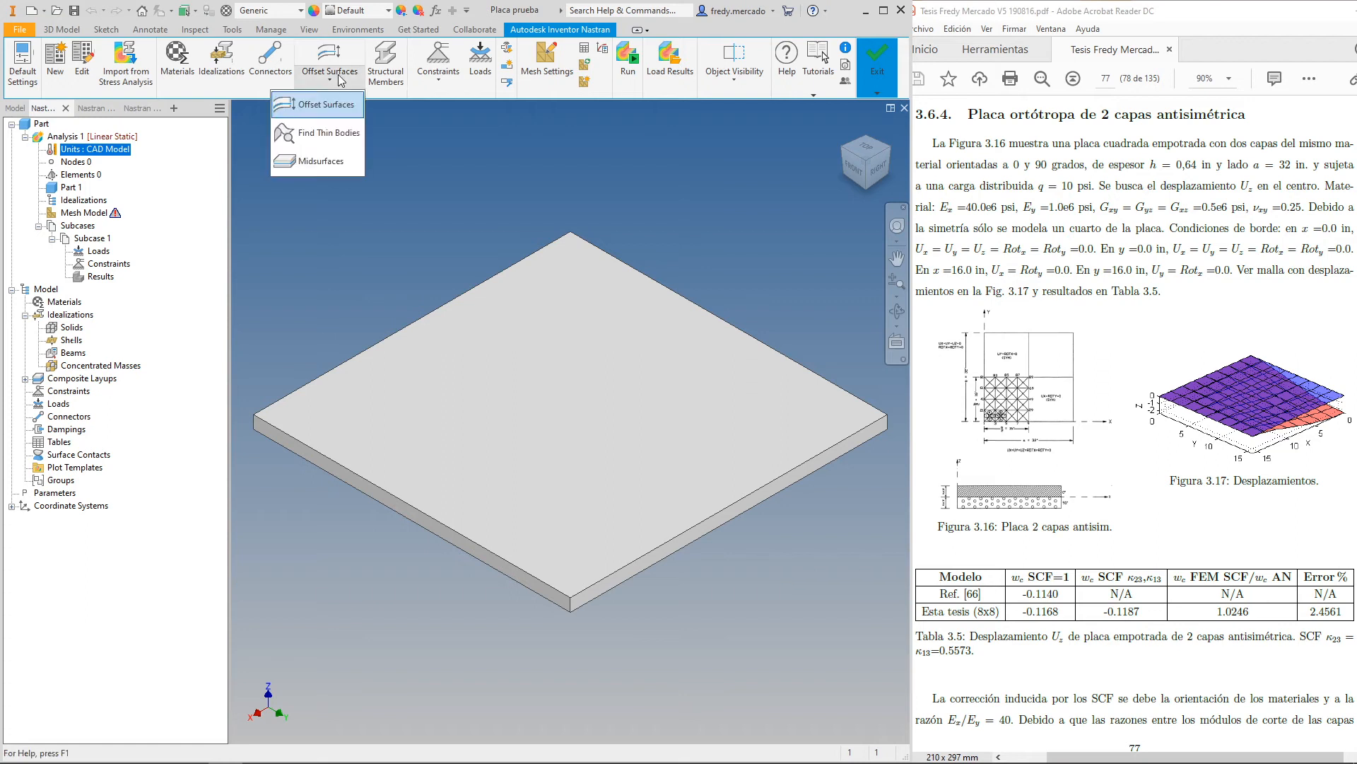
{"action": "left_click", "coordinate": [305, 161]}
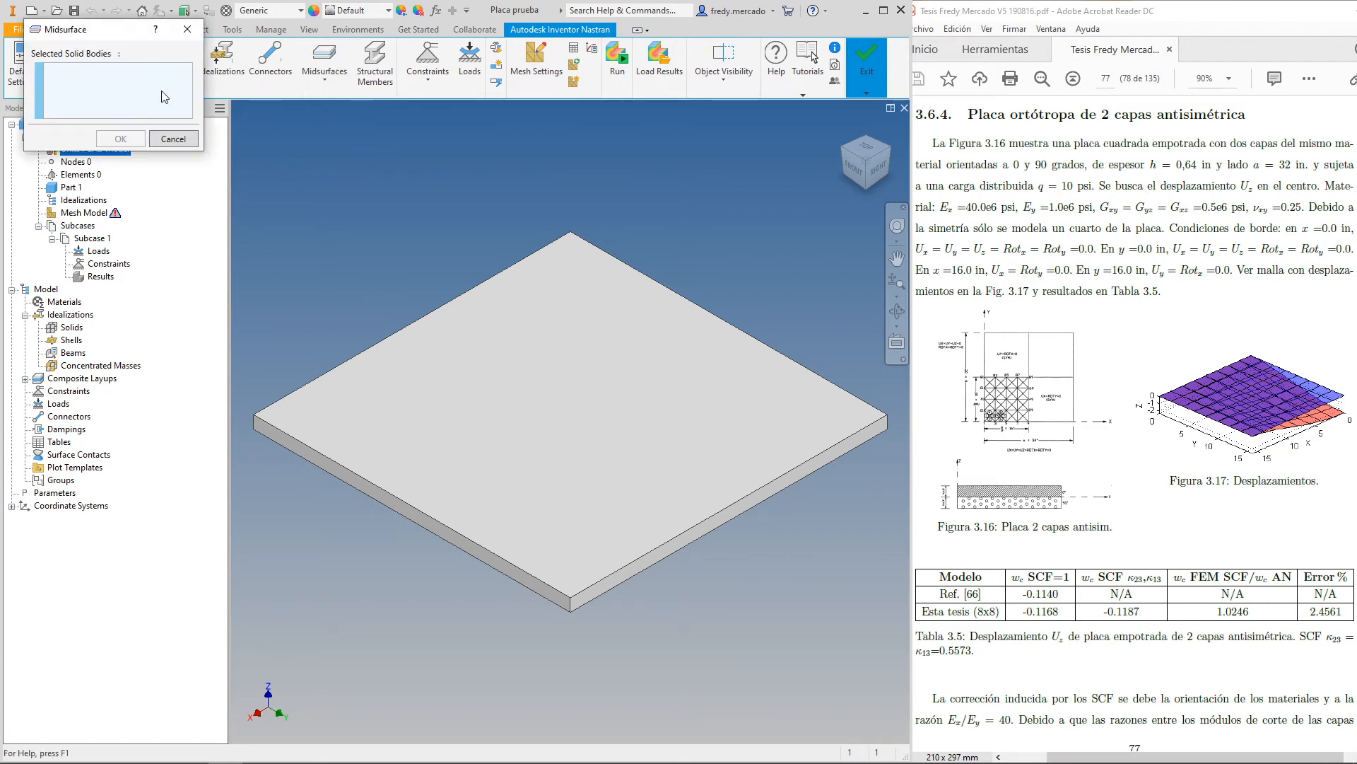
{"action": "left_click", "coordinate": [543, 357]}
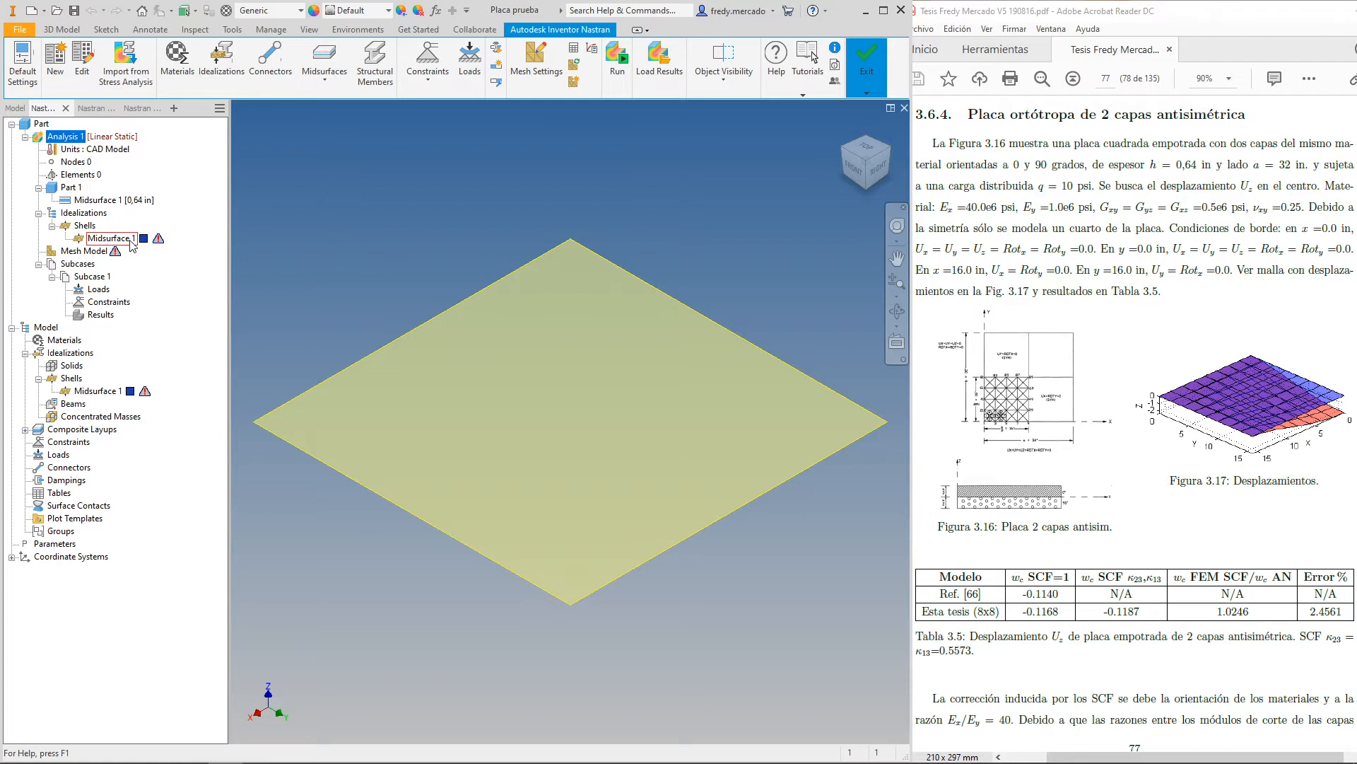
Review the midsurface's shell idealization settings, including its ID, element type and thickness
{"action": "left_click", "coordinate": [115, 239]}
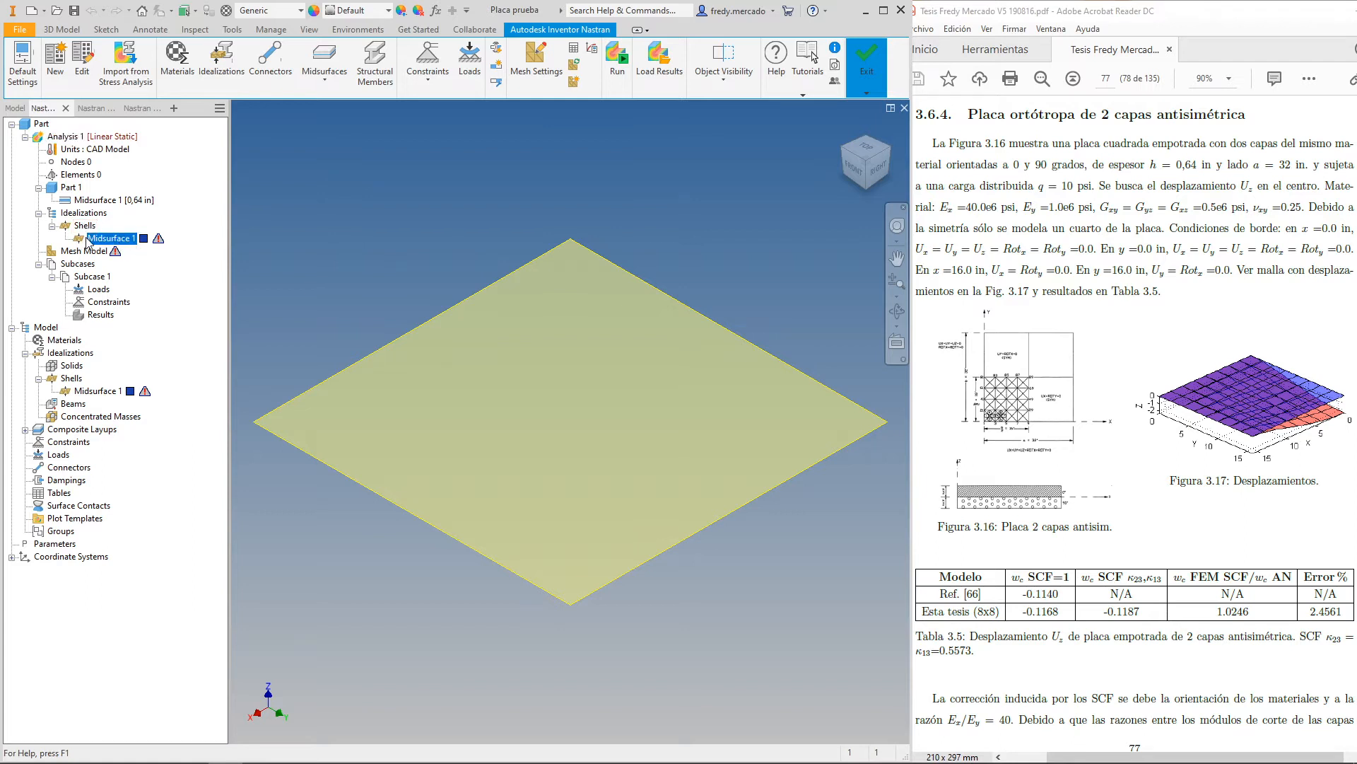
{"action": "right_click", "coordinate": [117, 239]}
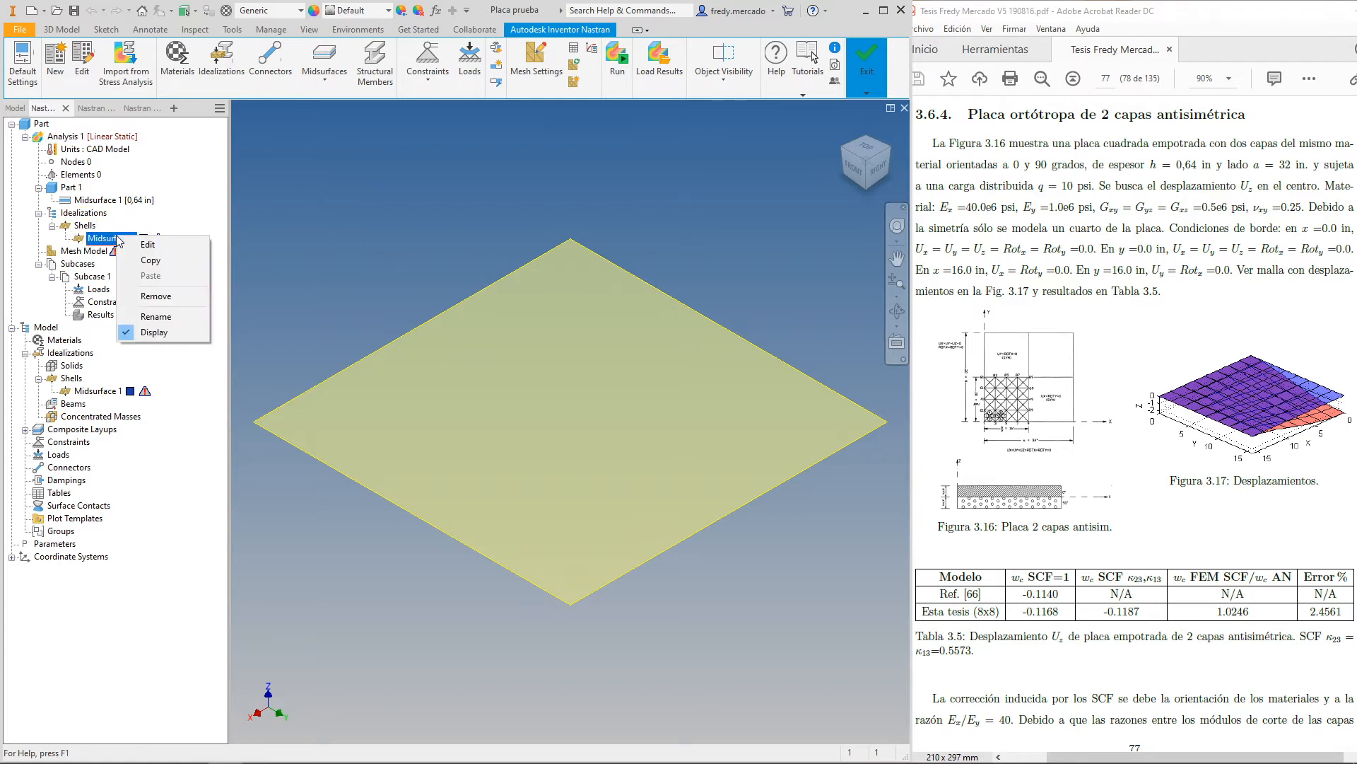
{"action": "left_click", "coordinate": [148, 245]}
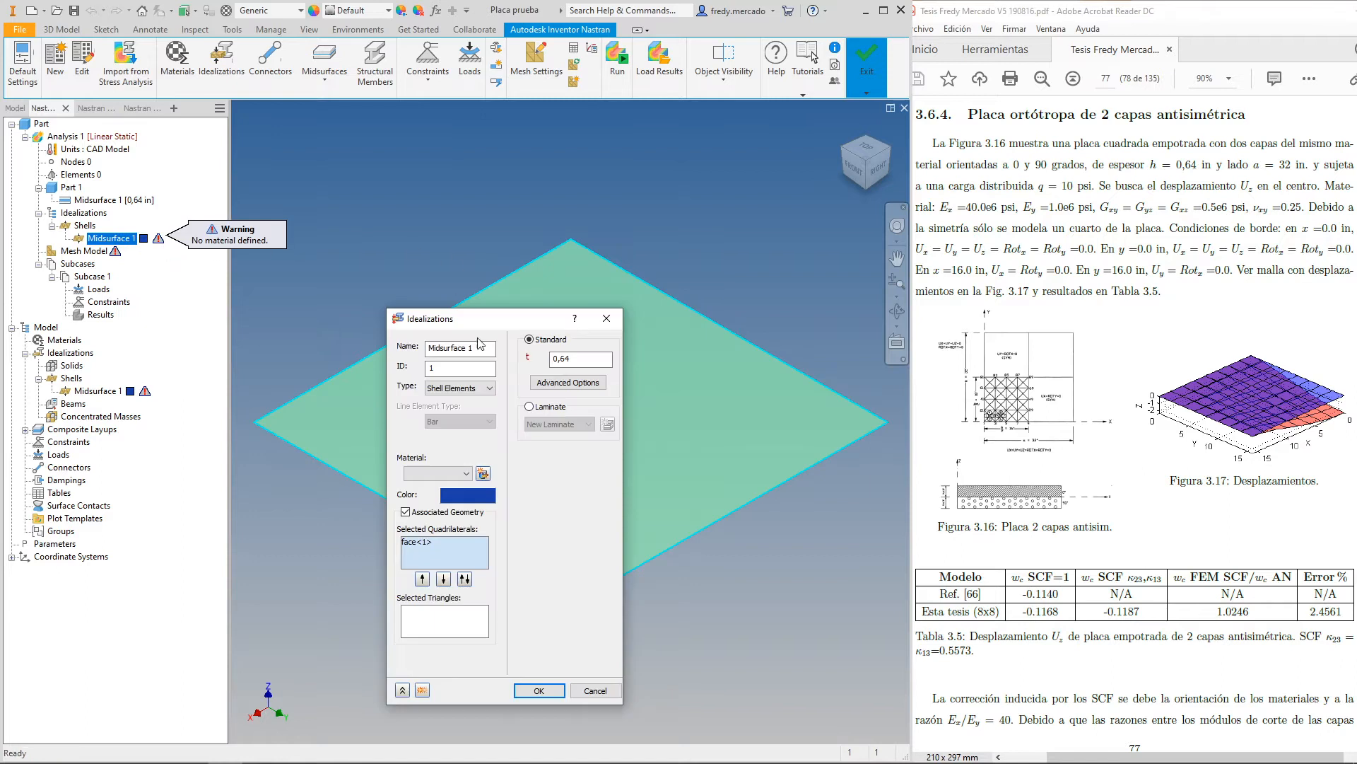
{"action": "left_click", "coordinate": [445, 368]}
{"action": "type", "text": "1"}
{"action": "left_click", "coordinate": [490, 389]}
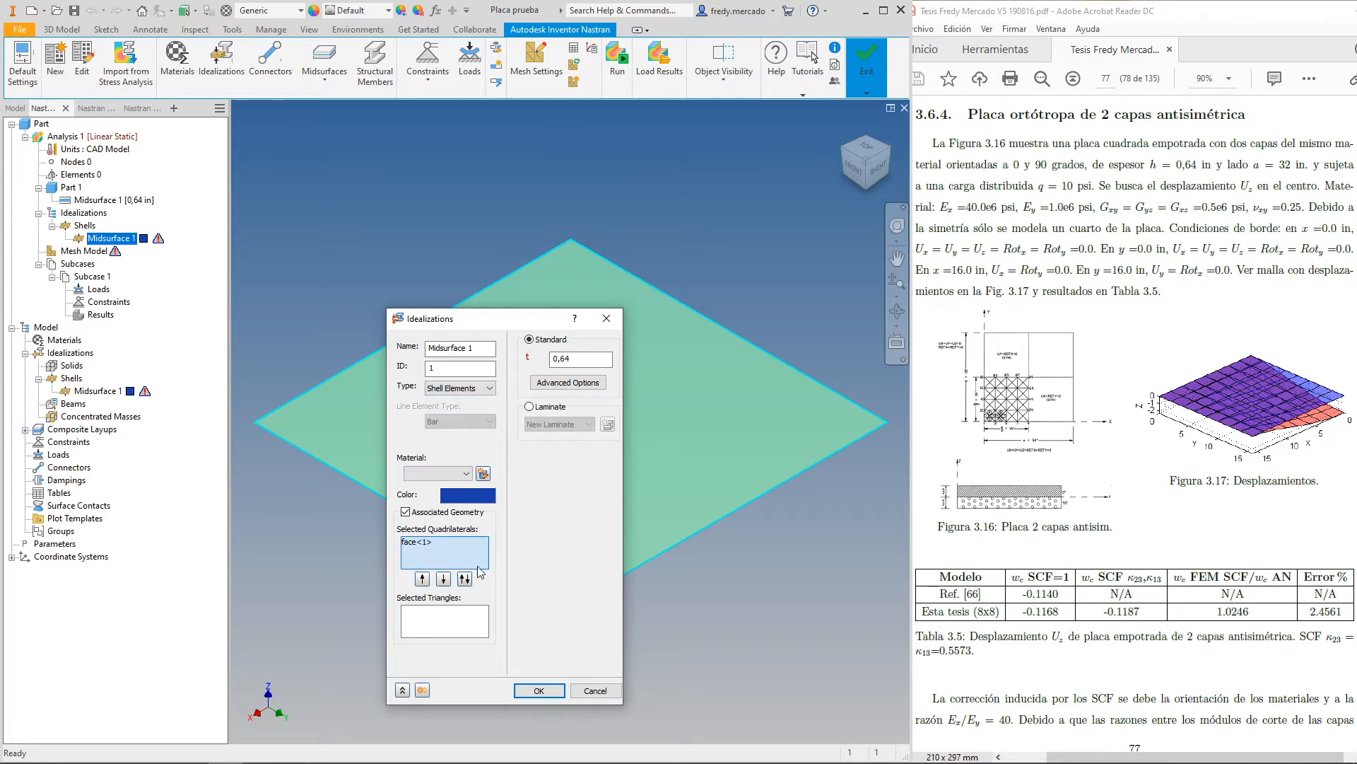
{"action": "left_click", "coordinate": [541, 690]}
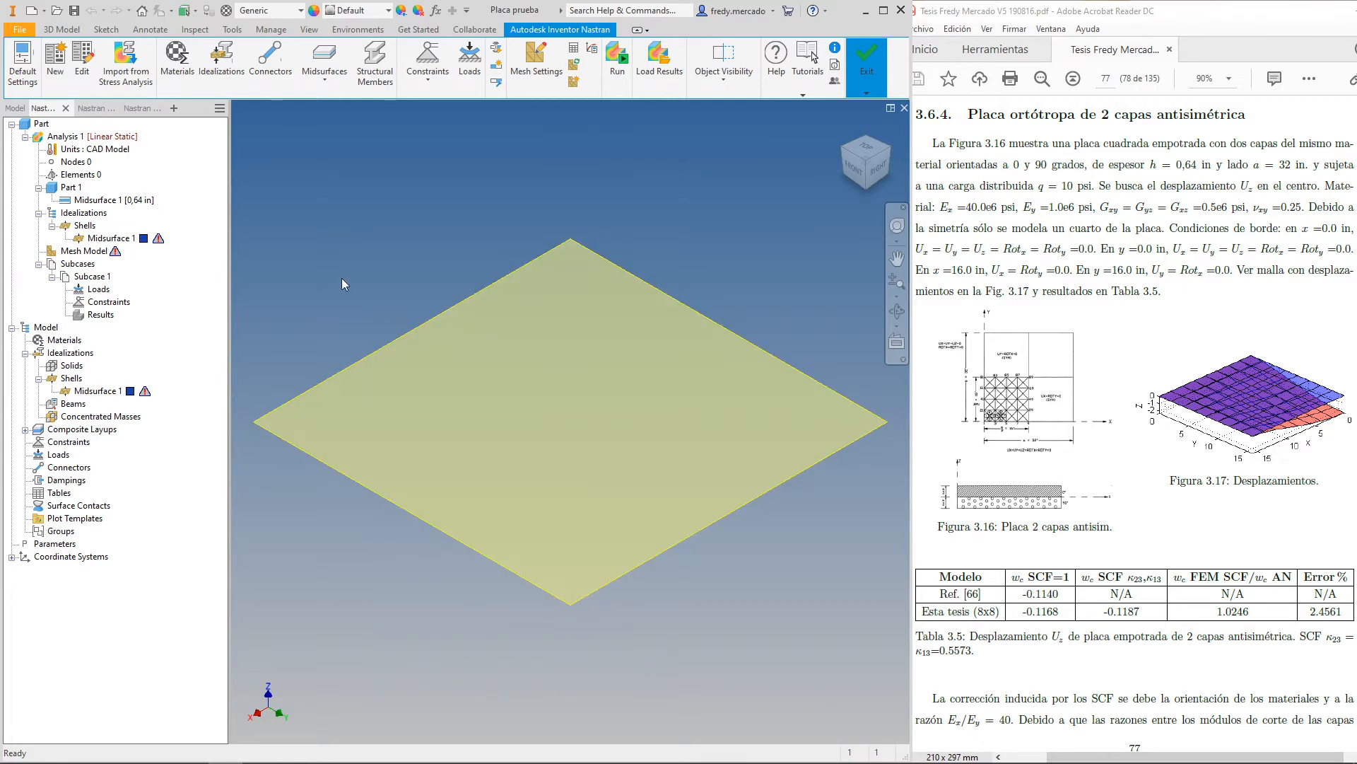
Create a new Orthotropic 2D material named Compuesto and select the Midsurface 1 idealization for it
{"action": "left_click", "coordinate": [70, 342]}
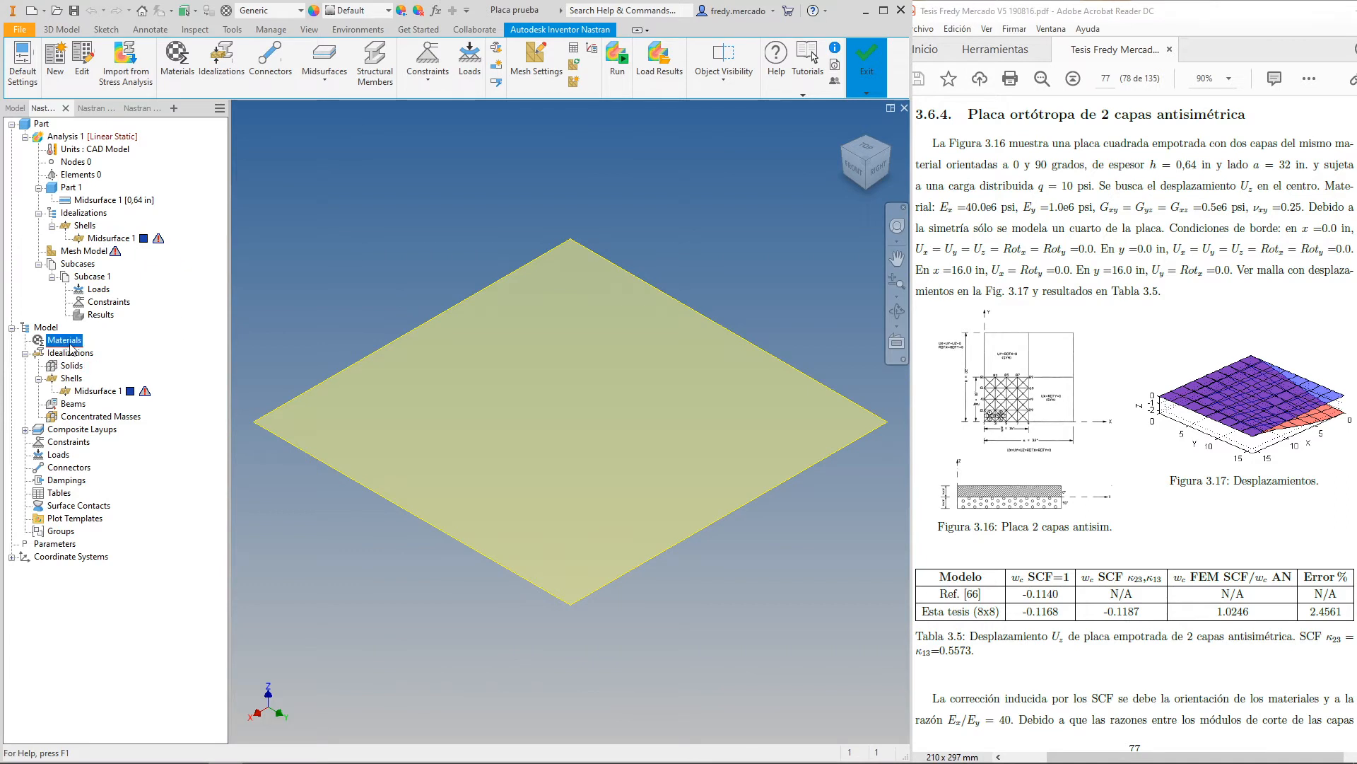
{"action": "right_click", "coordinate": [71, 344]}
{"action": "left_click", "coordinate": [107, 347]}
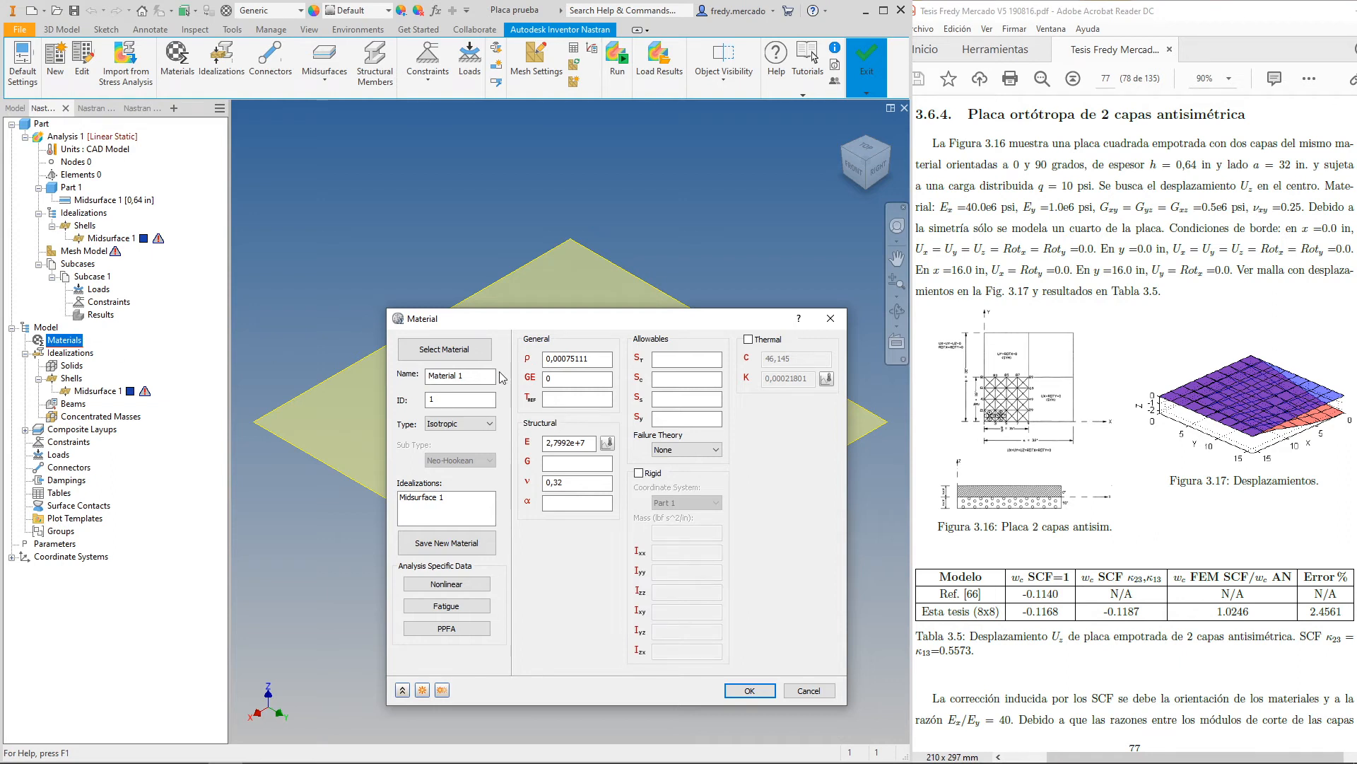
{"action": "left_click_drag", "start_coordinate": [493, 376], "coordinate": [424, 375]}
{"action": "left_click", "coordinate": [470, 376]}
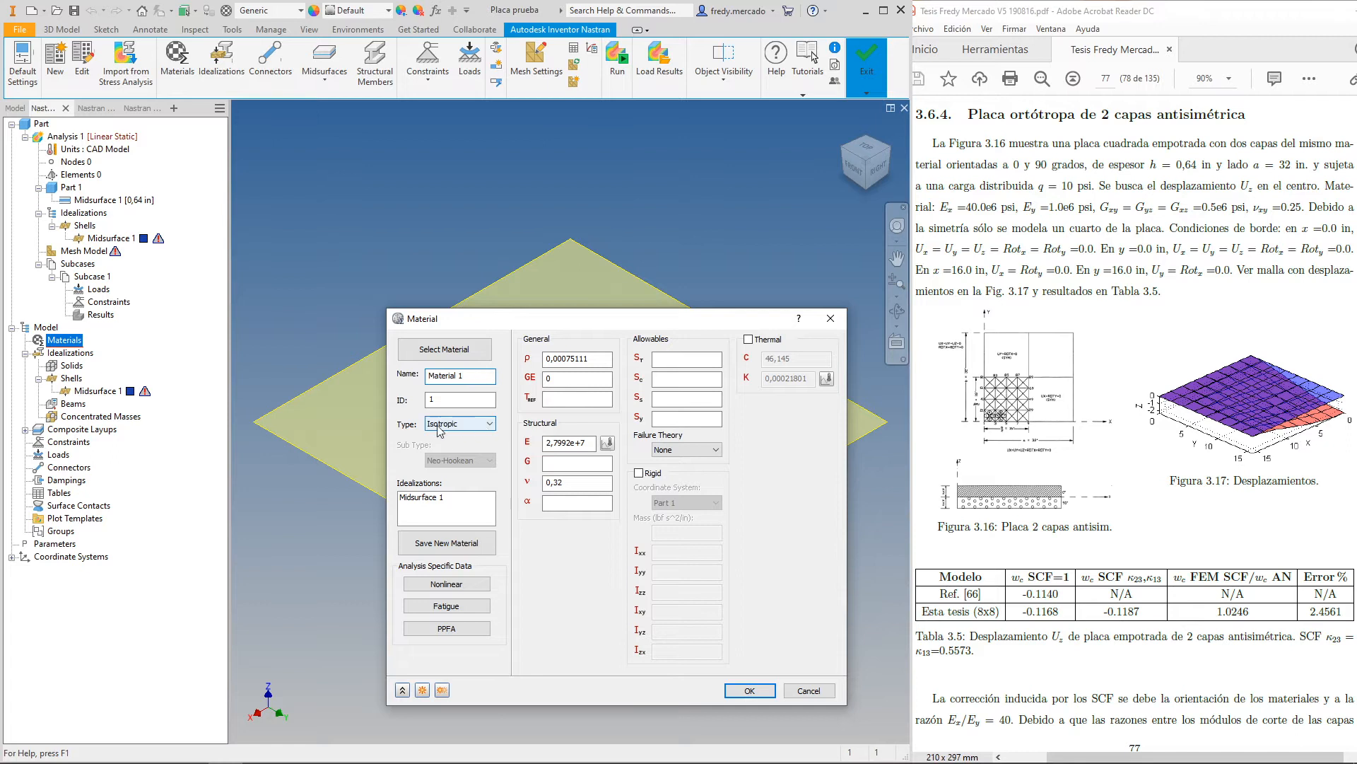
{"action": "left_click", "coordinate": [489, 424]}
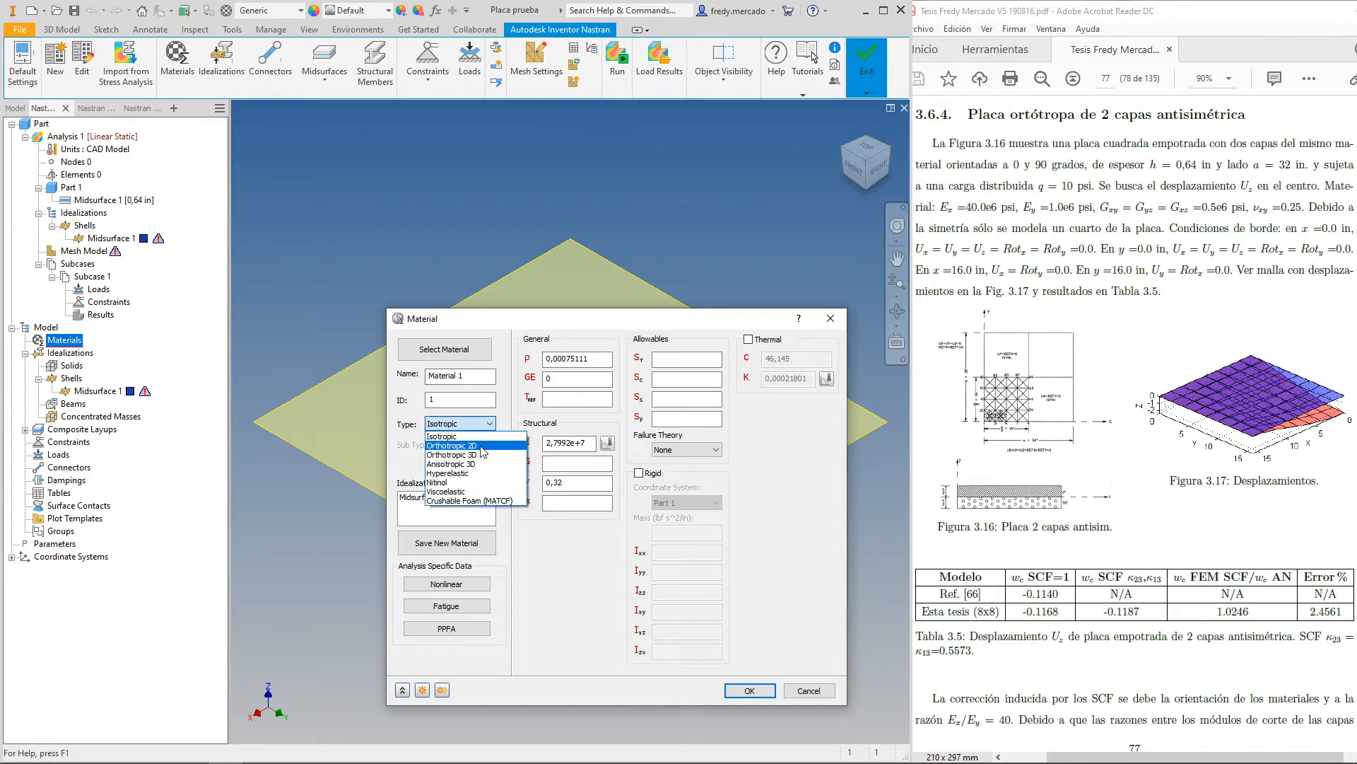
{"action": "left_click", "coordinate": [472, 446]}
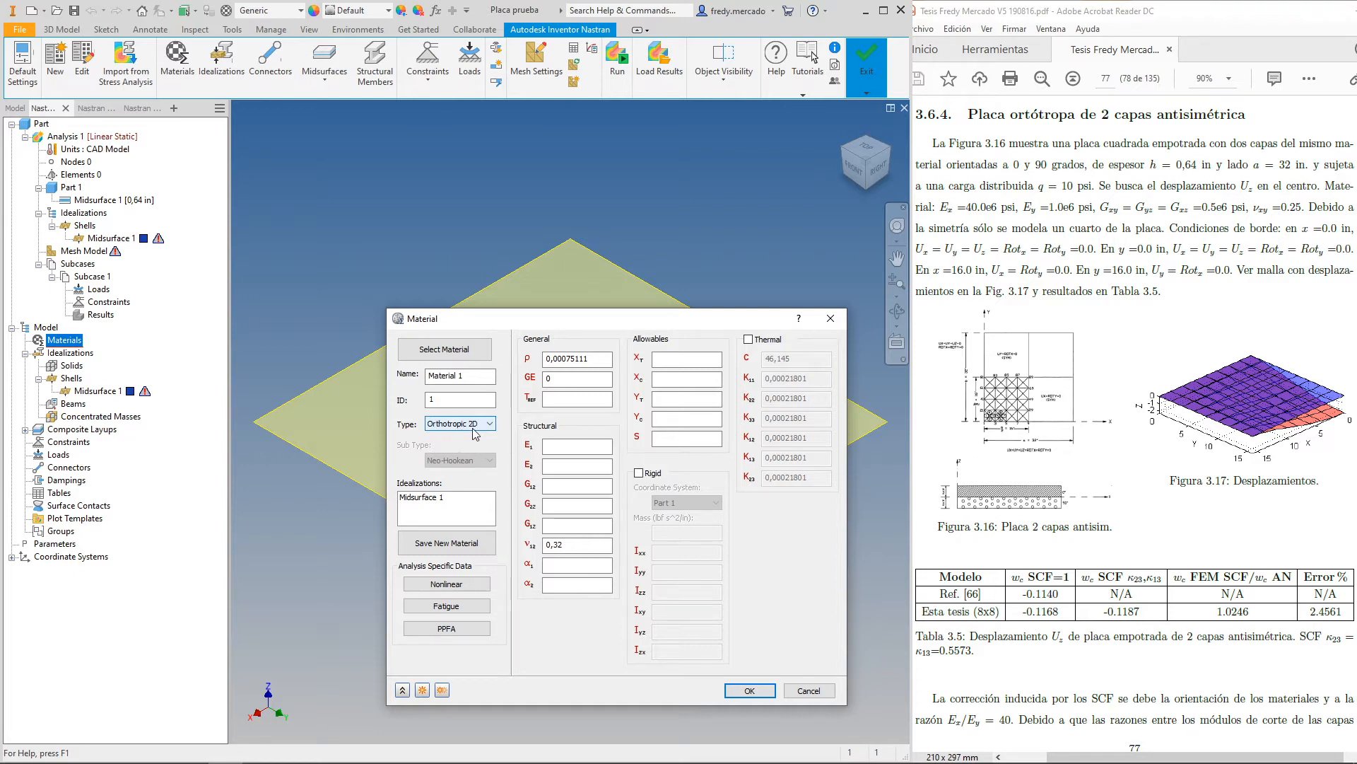
{"action": "double_click", "coordinate": [461, 377]}
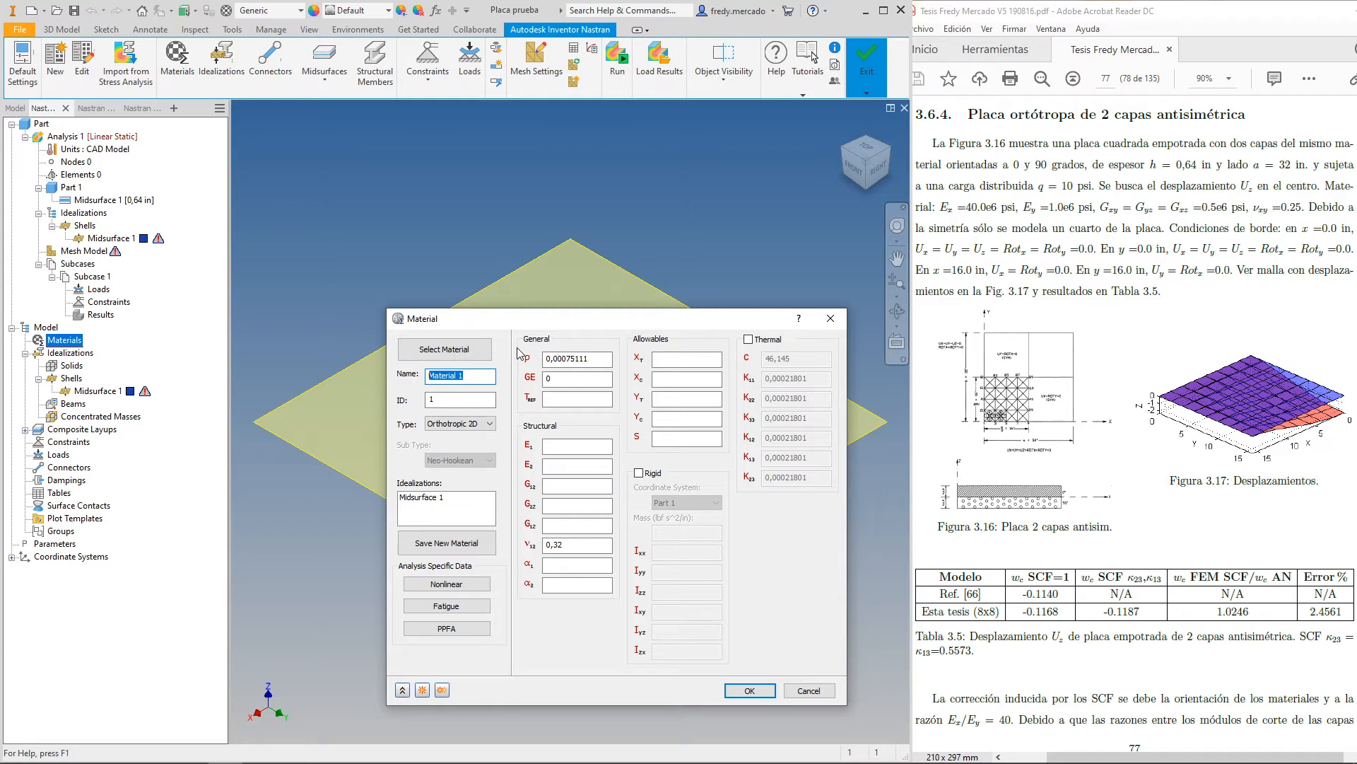
{"action": "type", "text": "Compuesto"}
{"action": "left_click", "coordinate": [430, 499]}
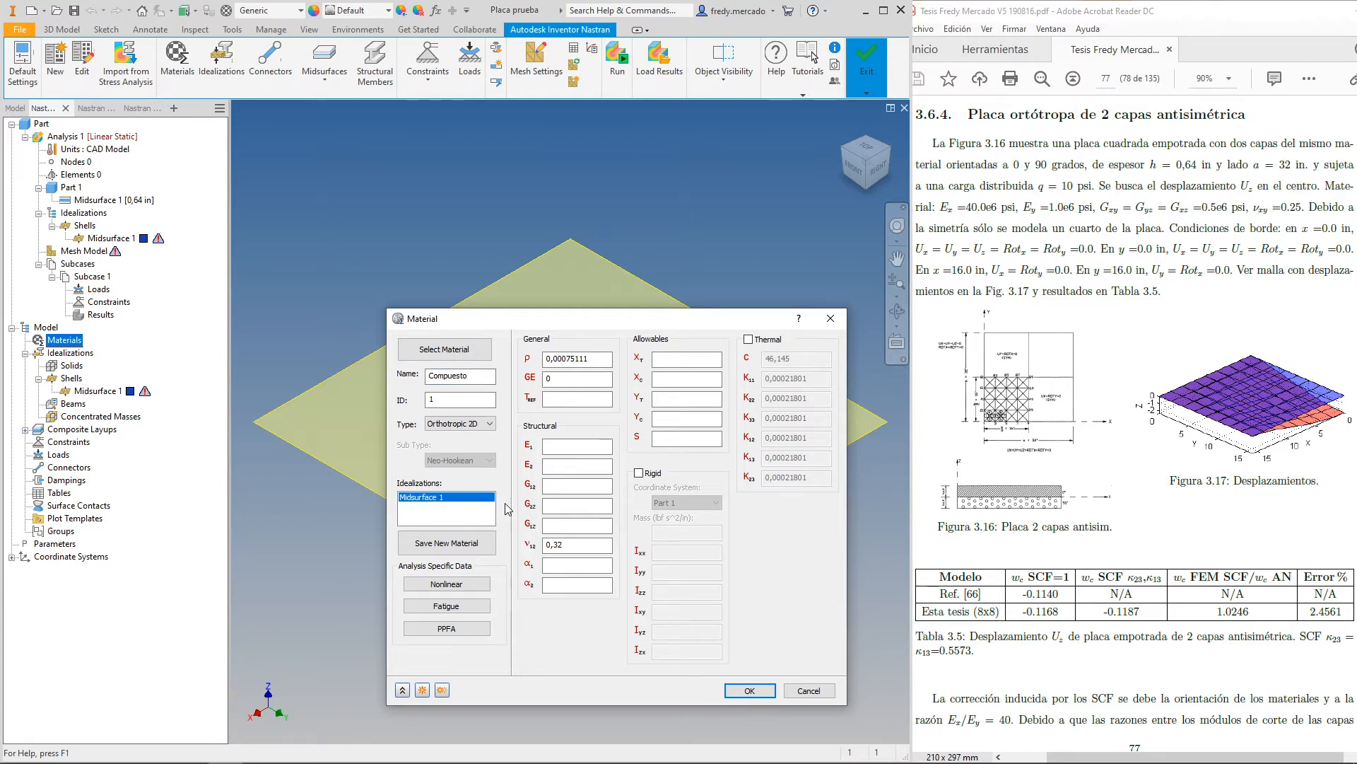
Define Compuesto with E1 of 40e6, E2 of 1e6, all three shear moduli of 0.5e6 and Poisson's ratio of 0.25
{"action": "left_click", "coordinate": [569, 445]}
{"action": "left_click", "coordinate": [593, 470]}
{"action": "type", "text": "1e6"}
{"action": "key", "text": "Tab"}
{"action": "type", "text": "0.5e6"}
{"action": "key", "text": "Tab"}
{"action": "key", "text": "Tab"}
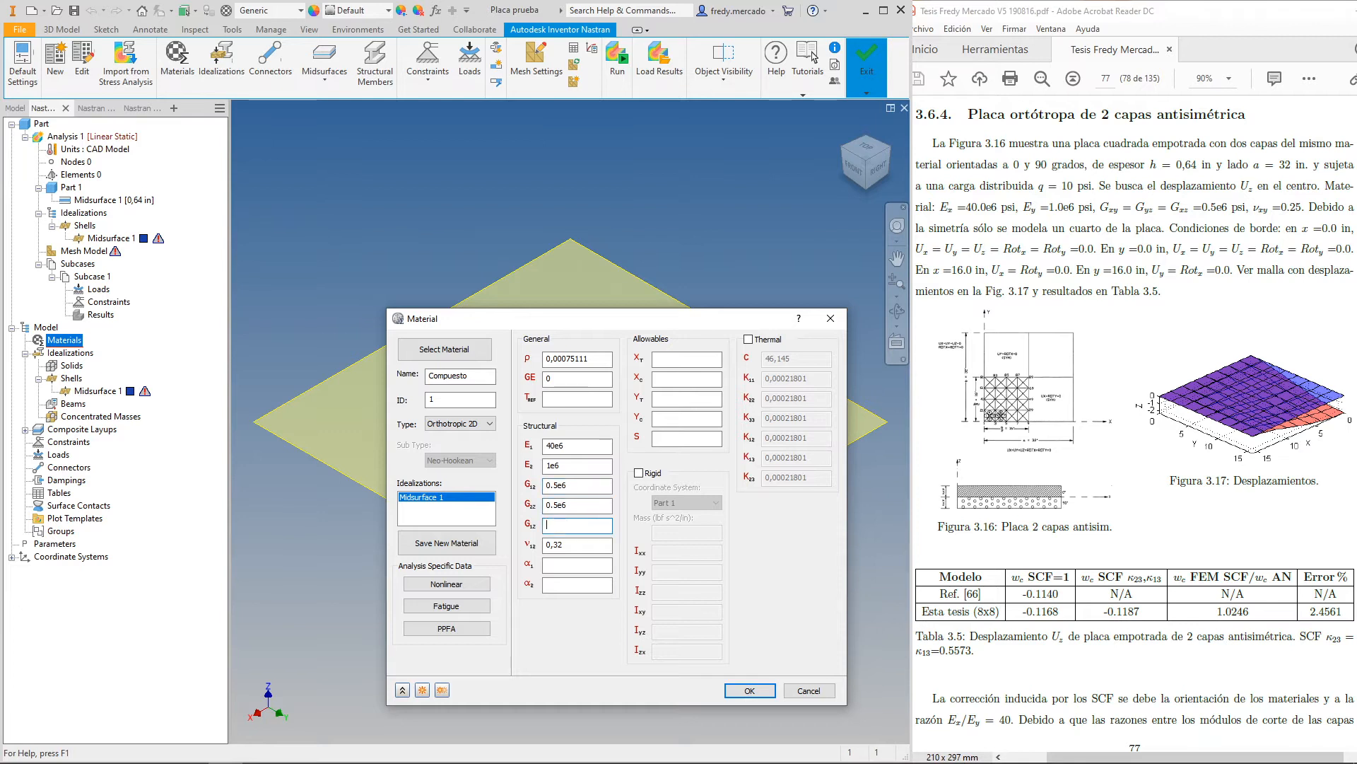
{"action": "type", "text": "0.5e6"}
{"action": "key", "text": "Tab"}
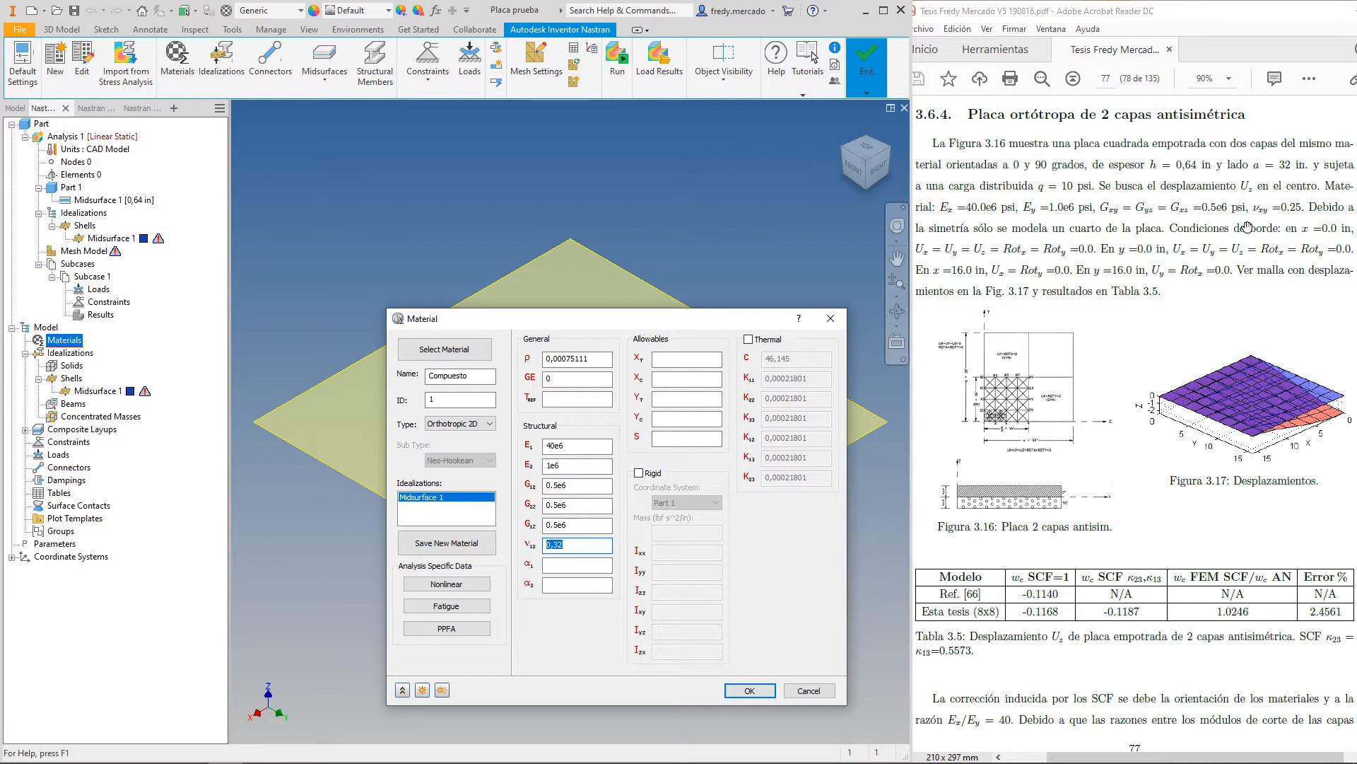
{"action": "type", "text": "0"}
{"action": "left_click", "coordinate": [750, 691]}
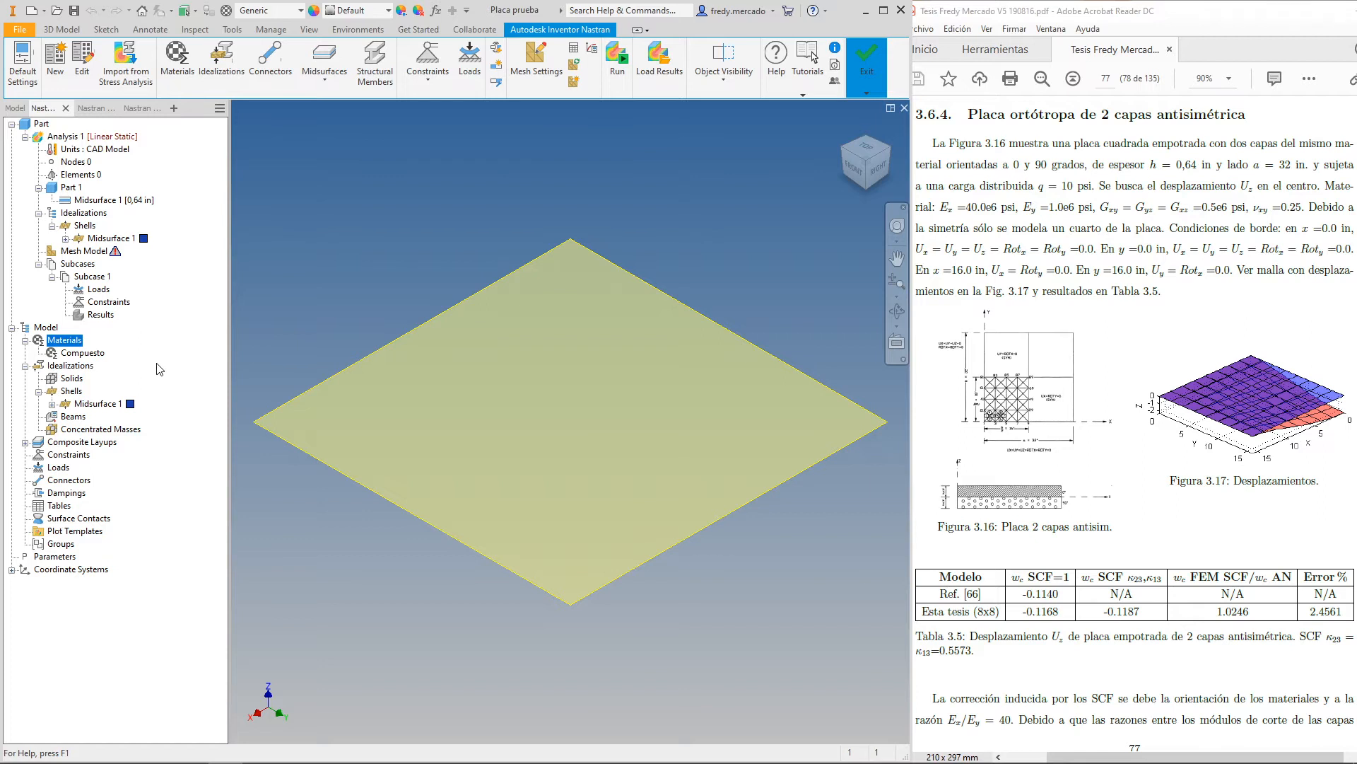
Inspect the midsurface in the analysis tree and the Compuesto material assigned to its shell idealization
{"action": "left_click", "coordinate": [88, 201]}
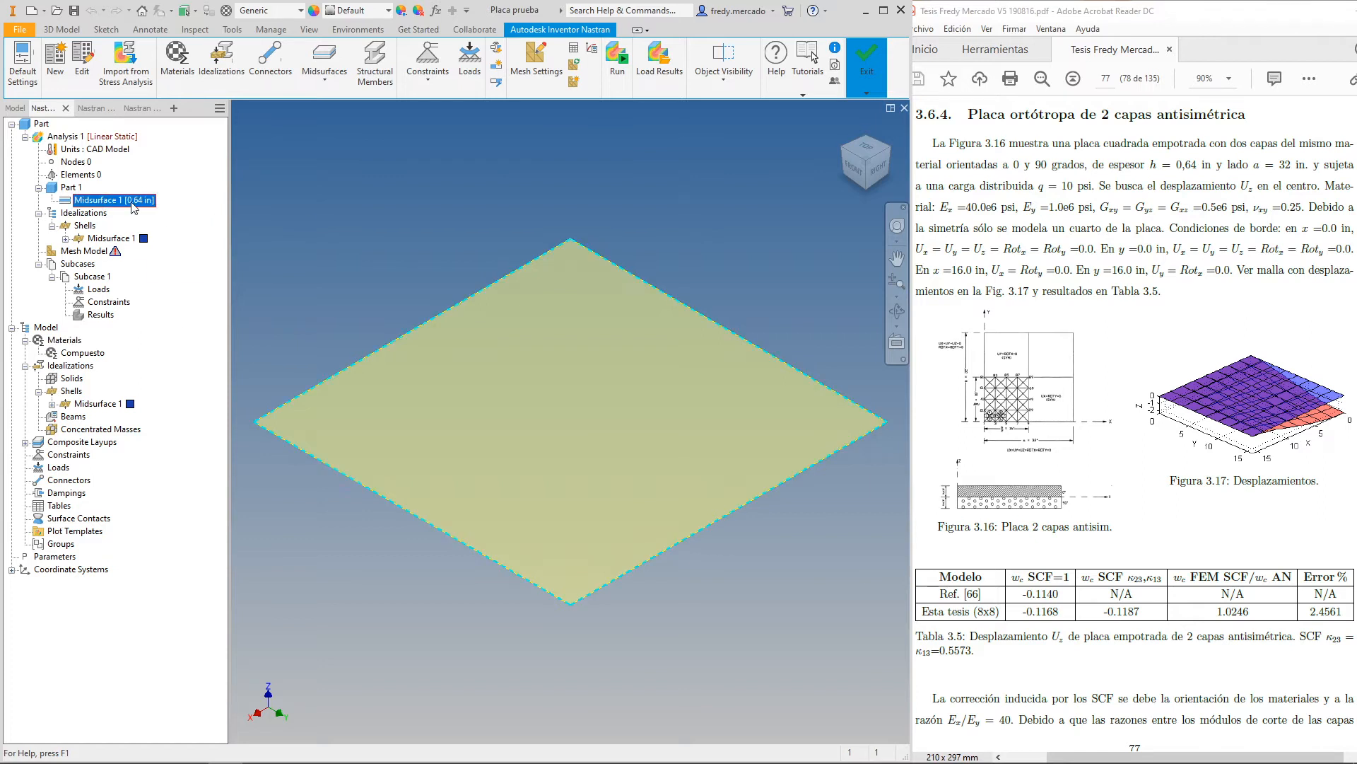
{"action": "right_click", "coordinate": [95, 201]}
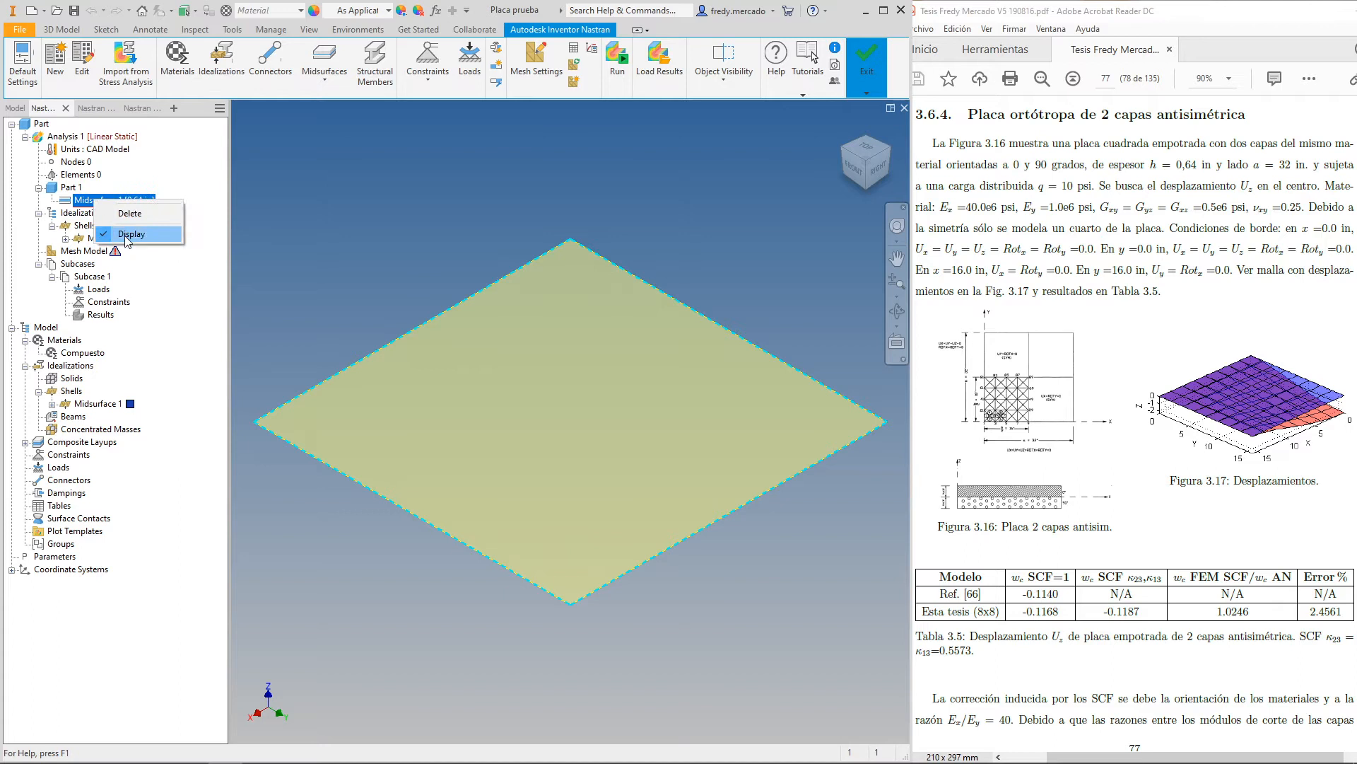
{"action": "left_click", "coordinate": [166, 188]}
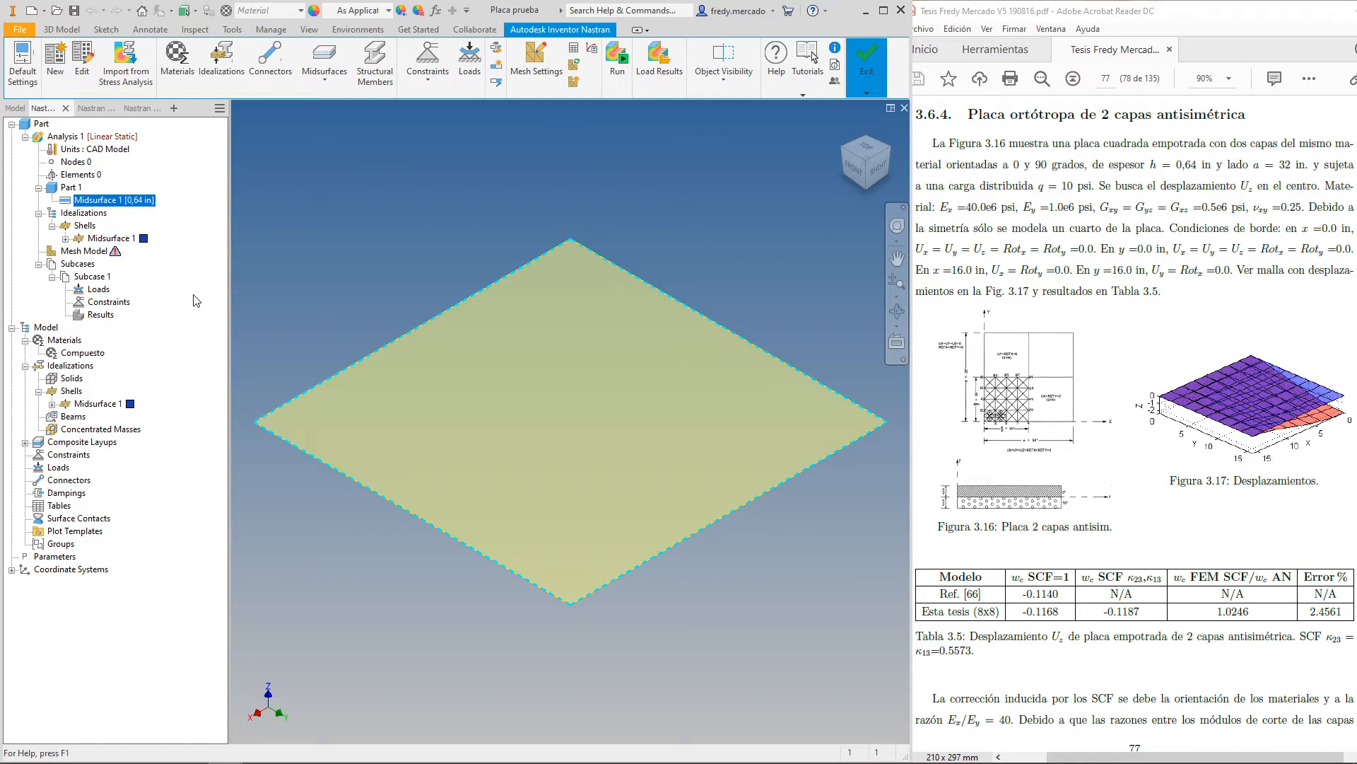
{"action": "left_click", "coordinate": [65, 238]}
{"action": "left_click", "coordinate": [122, 251]}
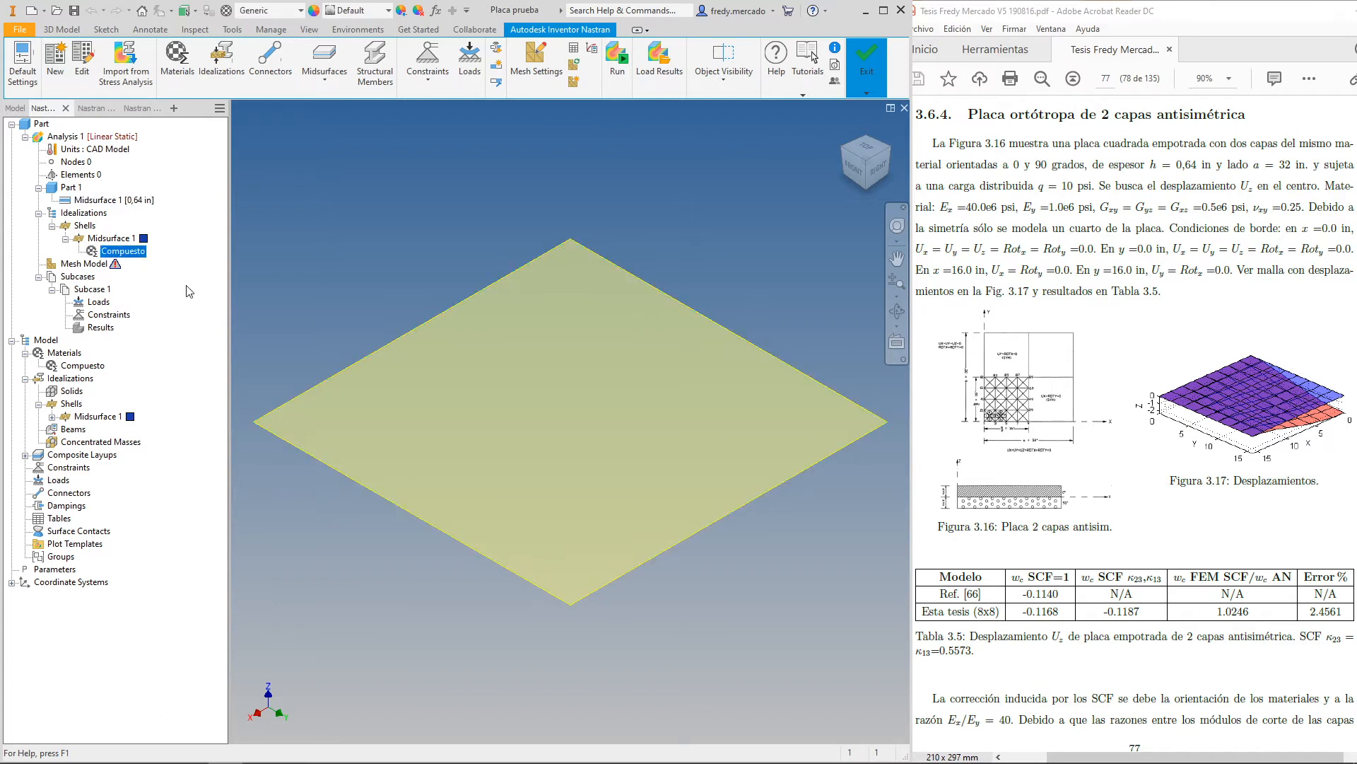
{"action": "left_click", "coordinate": [106, 365]}
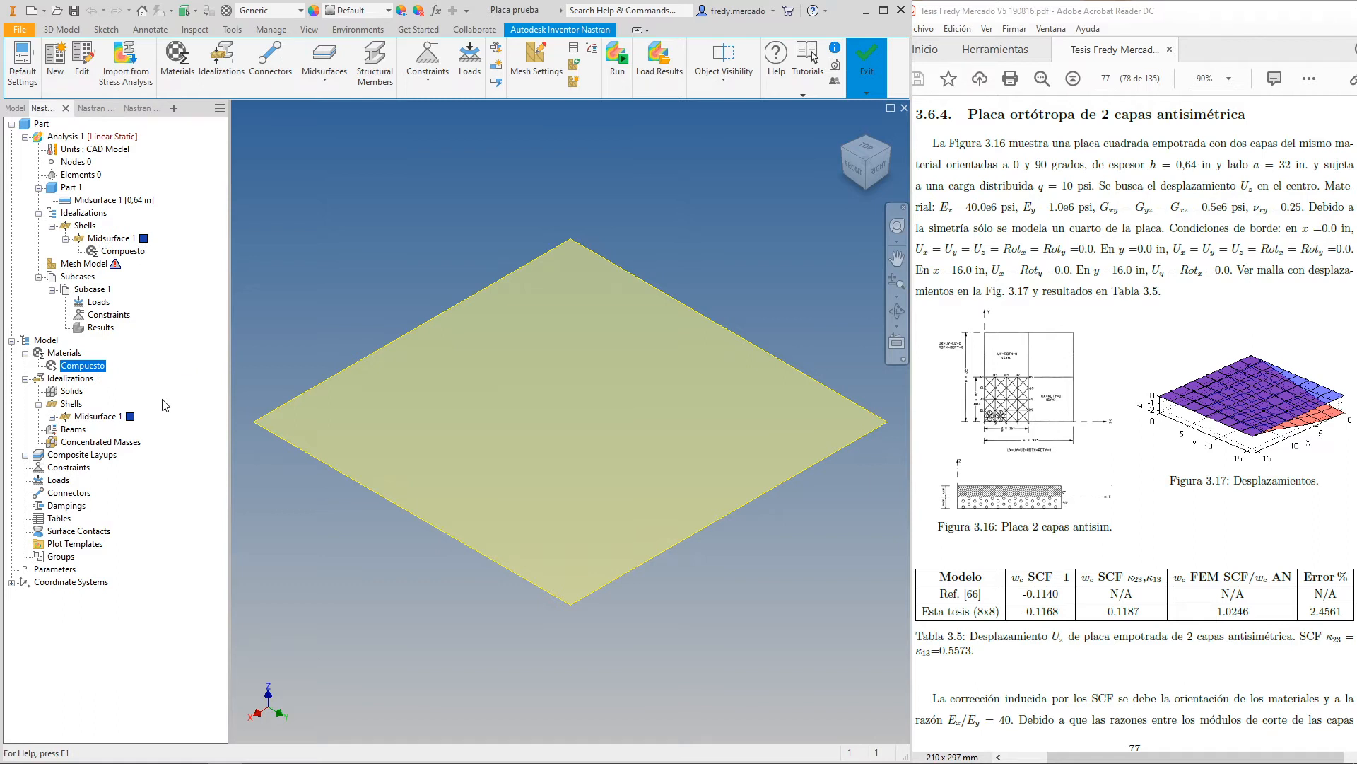
Edit the Midsurface 1 shell idealization, switch it from standard to laminate and start defining a new laminate
{"action": "left_click", "coordinate": [99, 417]}
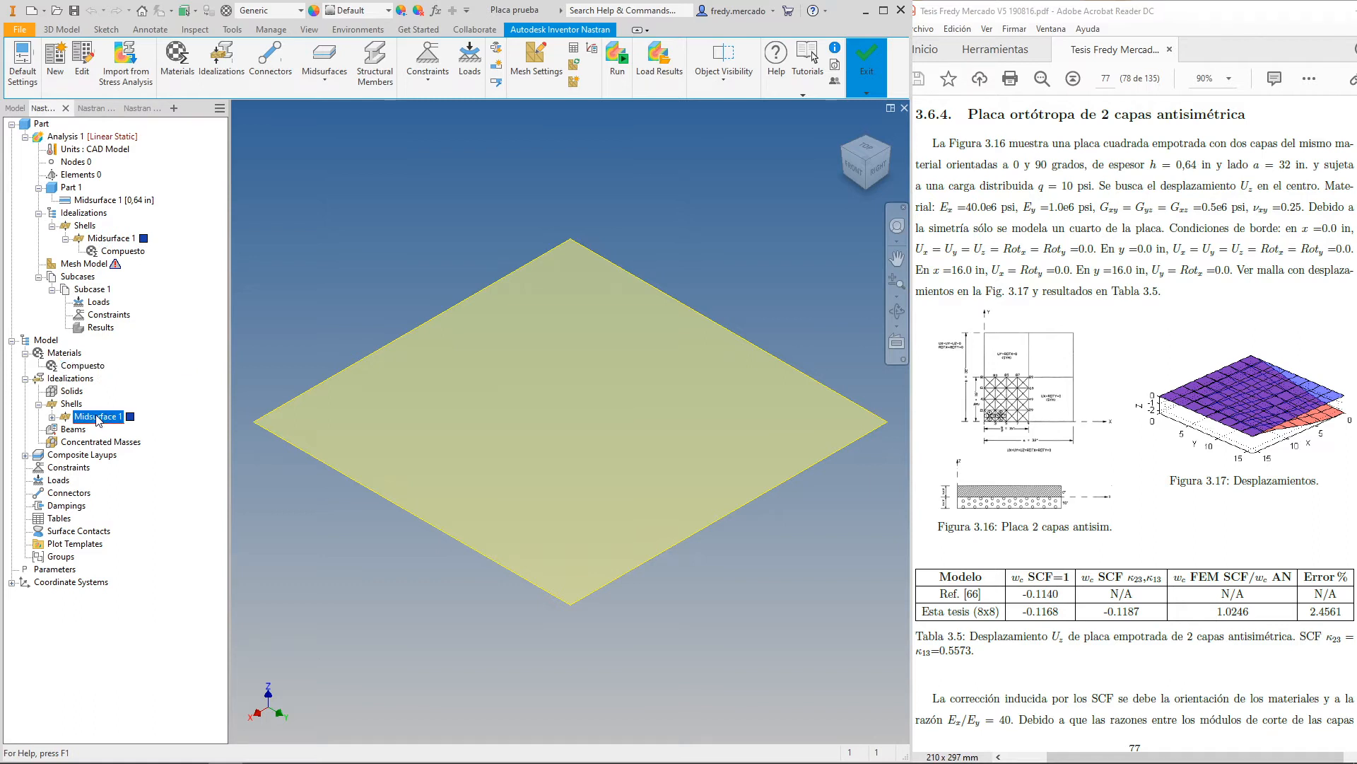
{"action": "left_click", "coordinate": [52, 416]}
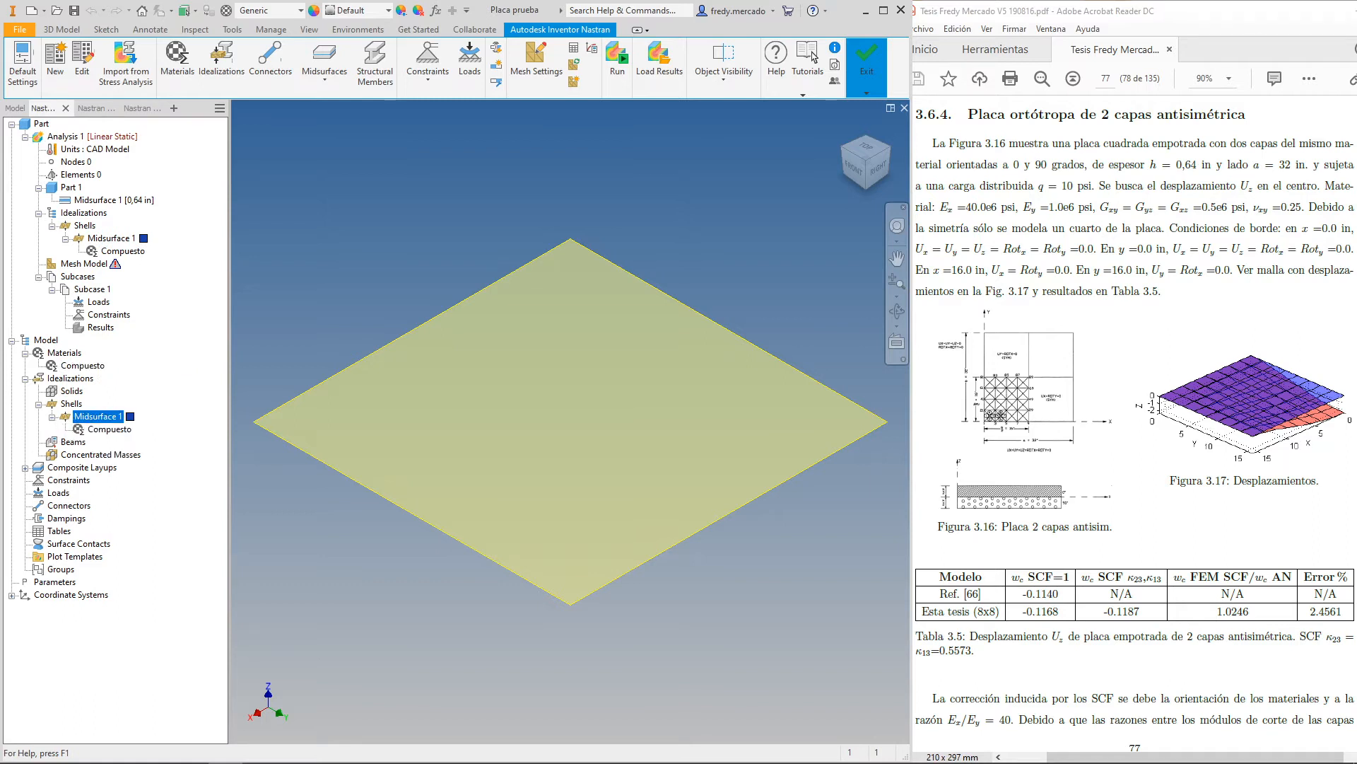
{"action": "right_click", "coordinate": [98, 417]}
{"action": "left_click", "coordinate": [149, 431]}
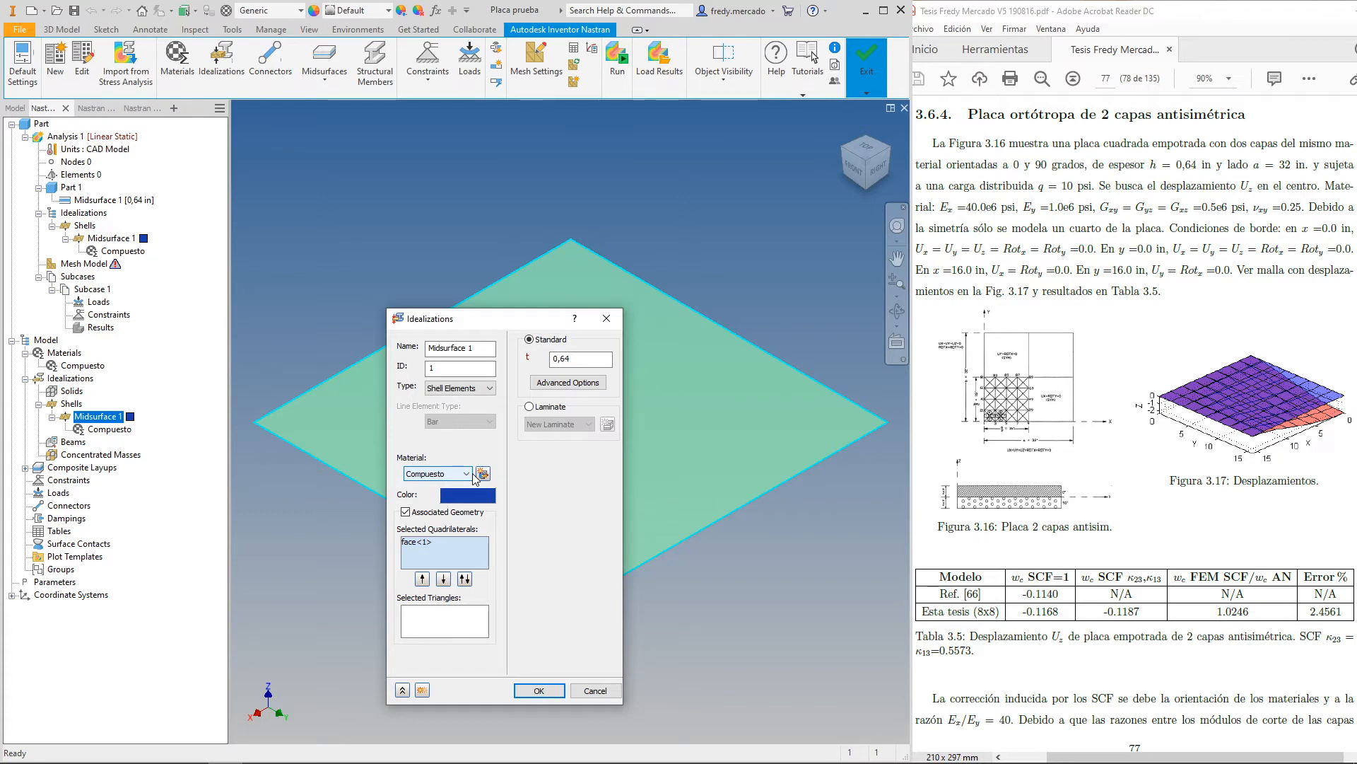
{"action": "left_click", "coordinate": [427, 543]}
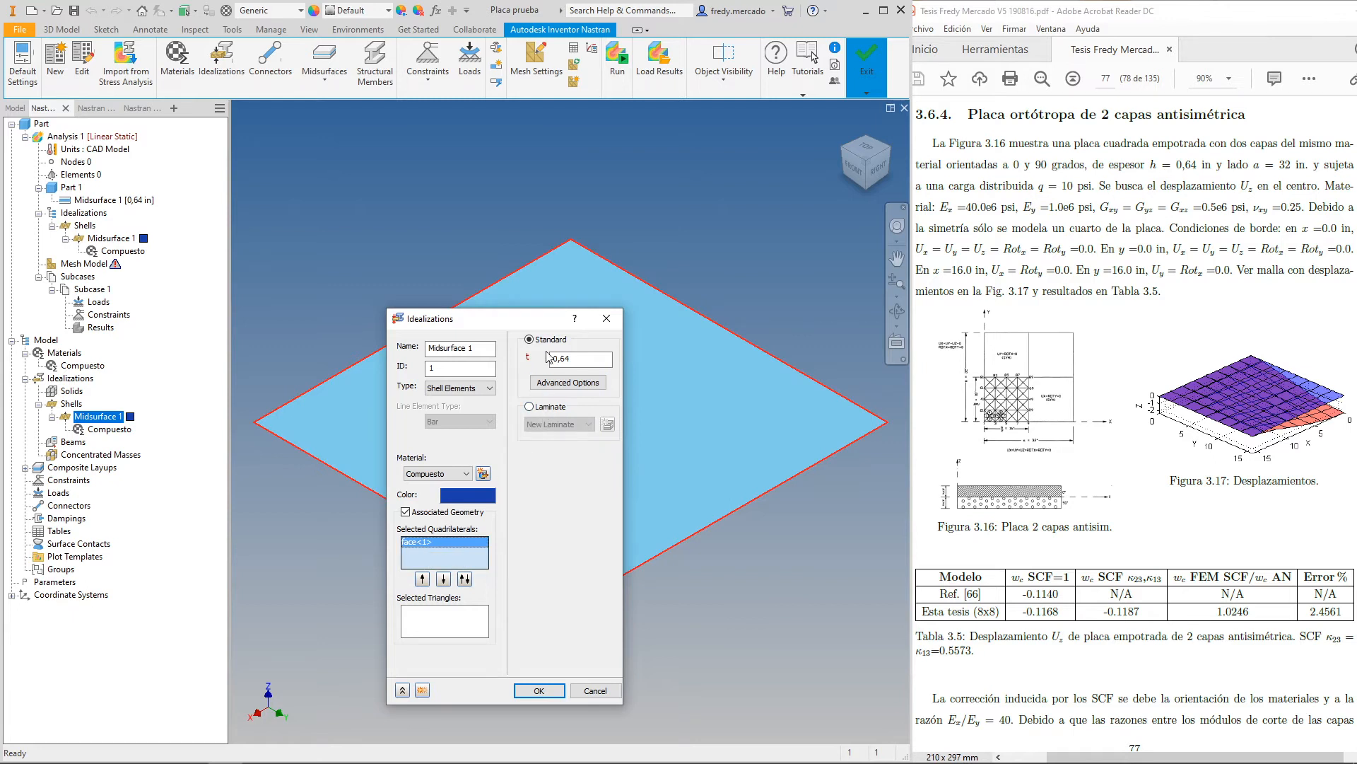
{"action": "left_click", "coordinate": [567, 359]}
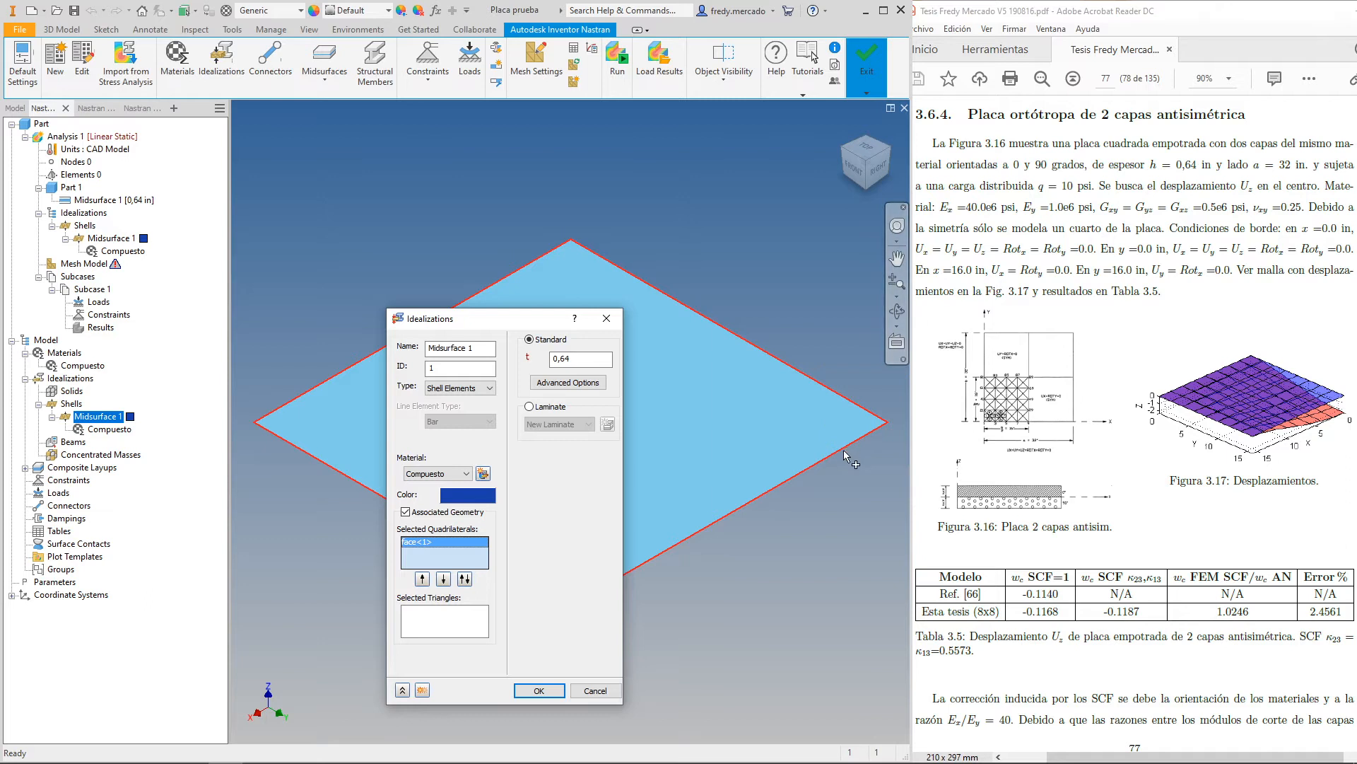
{"action": "left_click", "coordinate": [530, 407]}
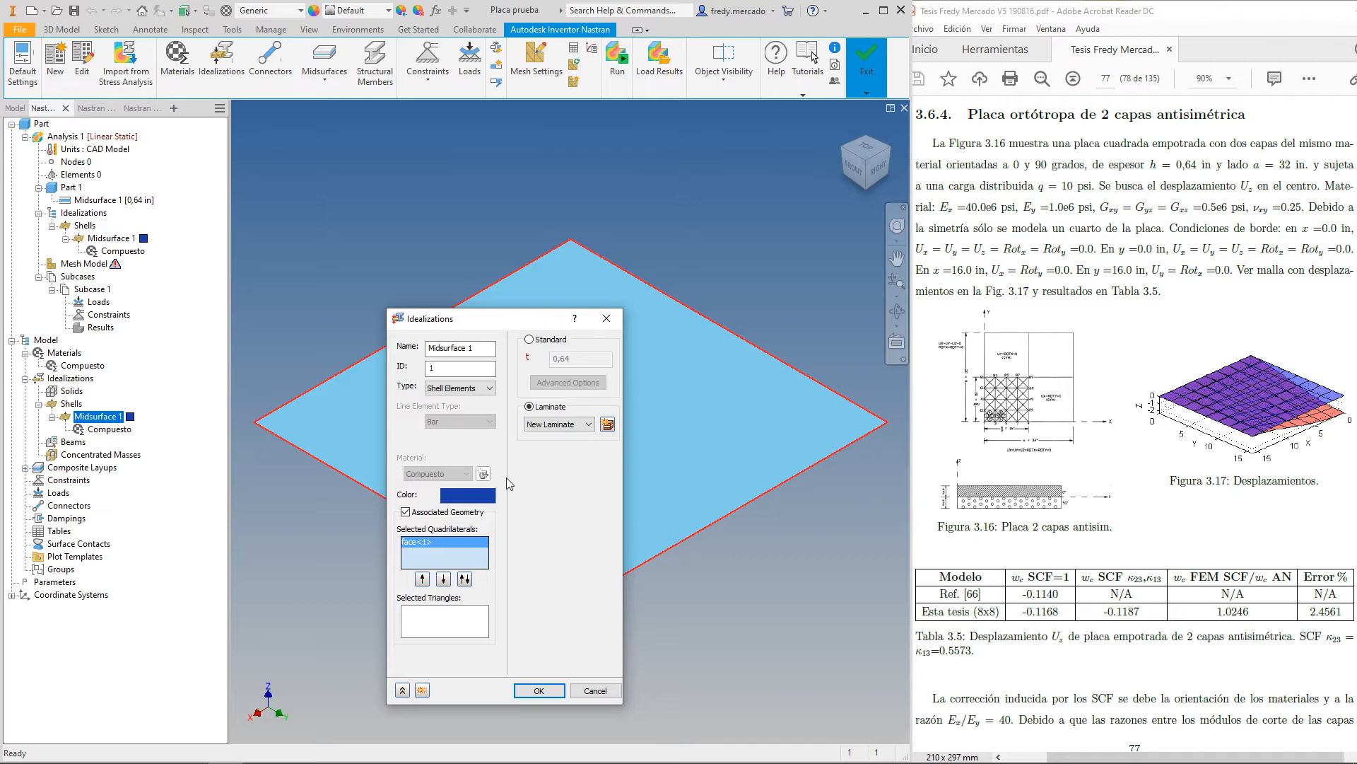
{"action": "left_click", "coordinate": [608, 424]}
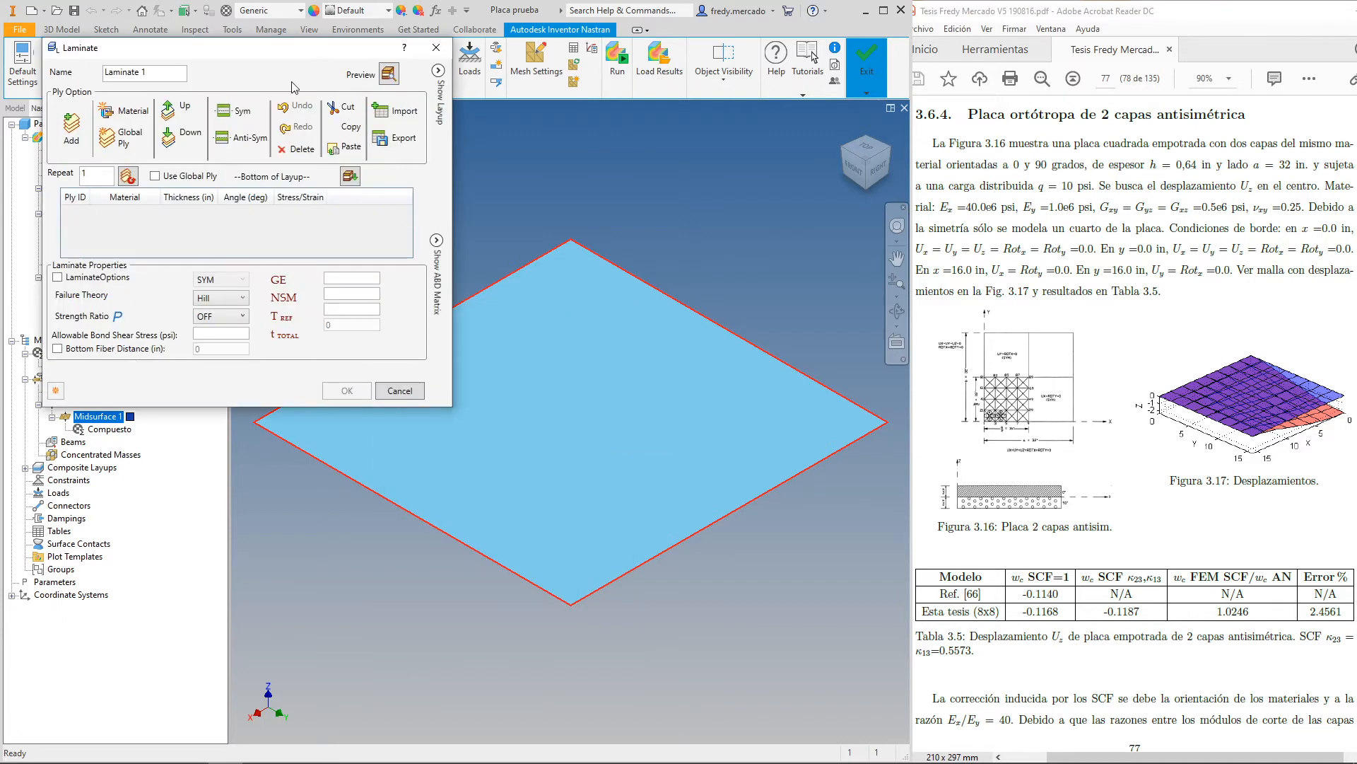
{"action": "left_click_drag", "start_coordinate": [262, 51], "coordinate": [376, 121]}
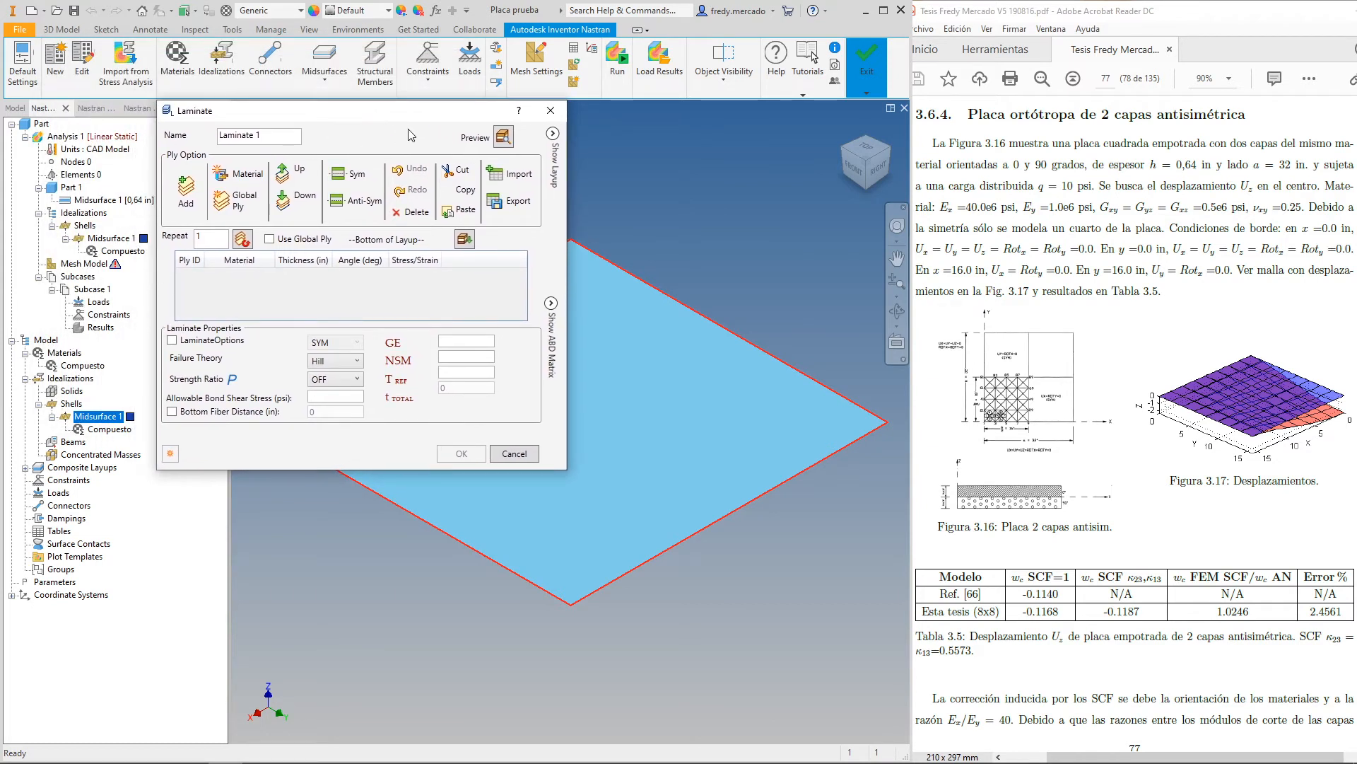
Add the first ply with material Compuesto, thickness 0,32 in, angle 0° and stress/strain output ON
{"action": "left_click", "coordinate": [186, 186]}
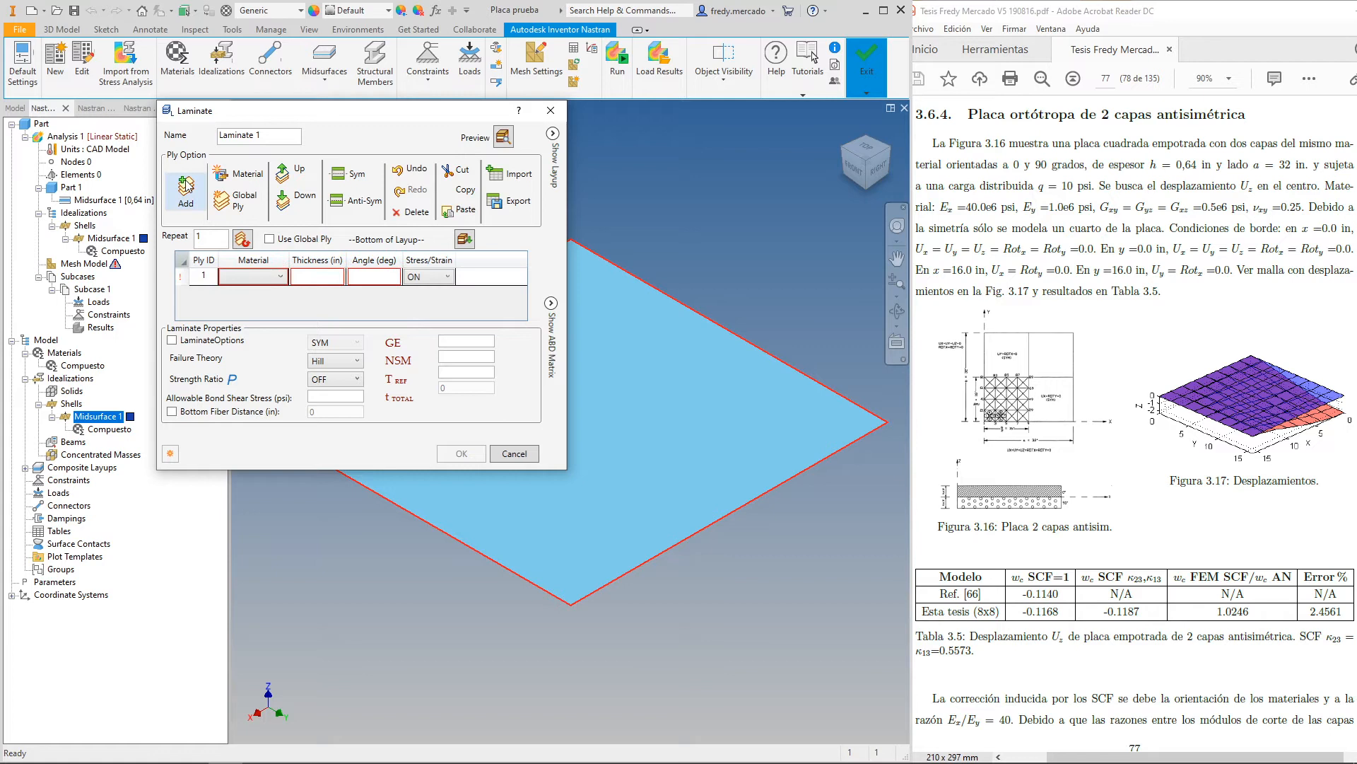
{"action": "left_click", "coordinate": [281, 277]}
{"action": "left_click", "coordinate": [260, 294]}
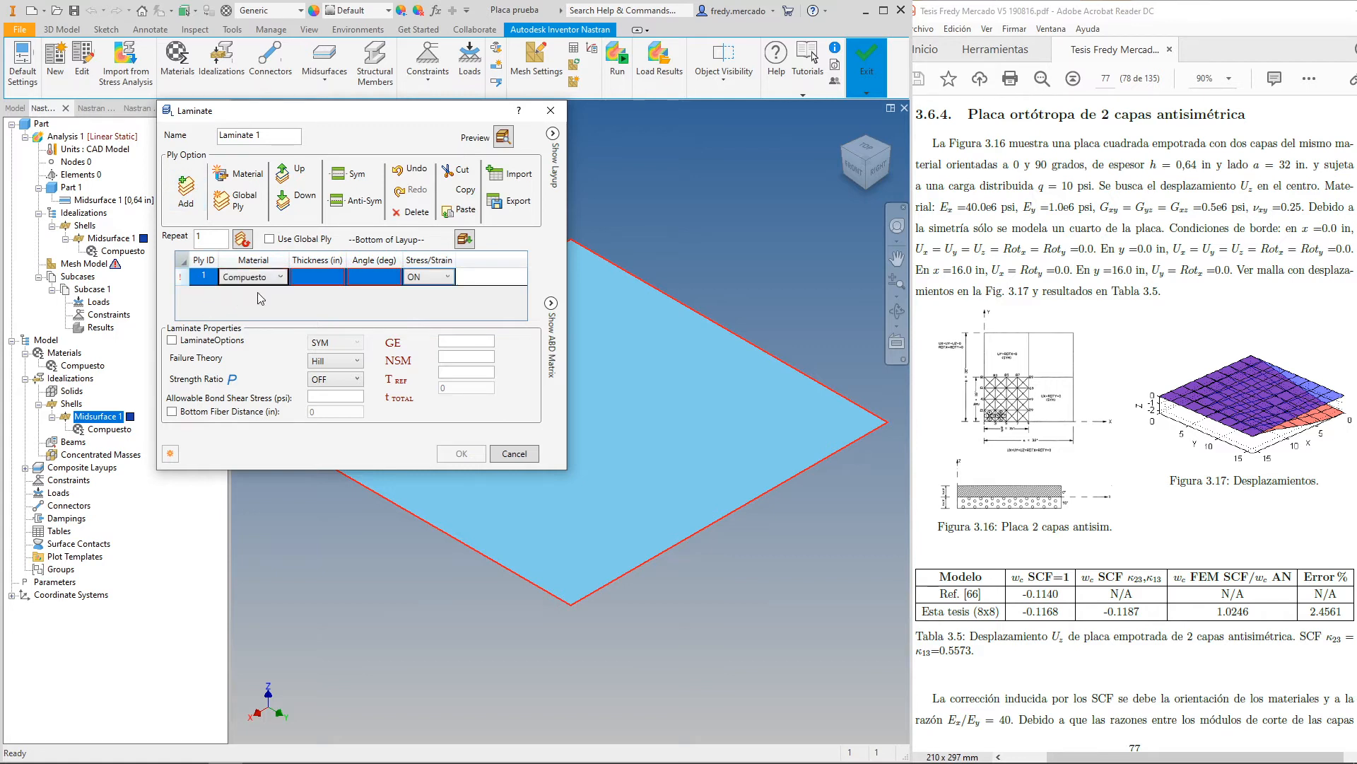
{"action": "left_click", "coordinate": [322, 283]}
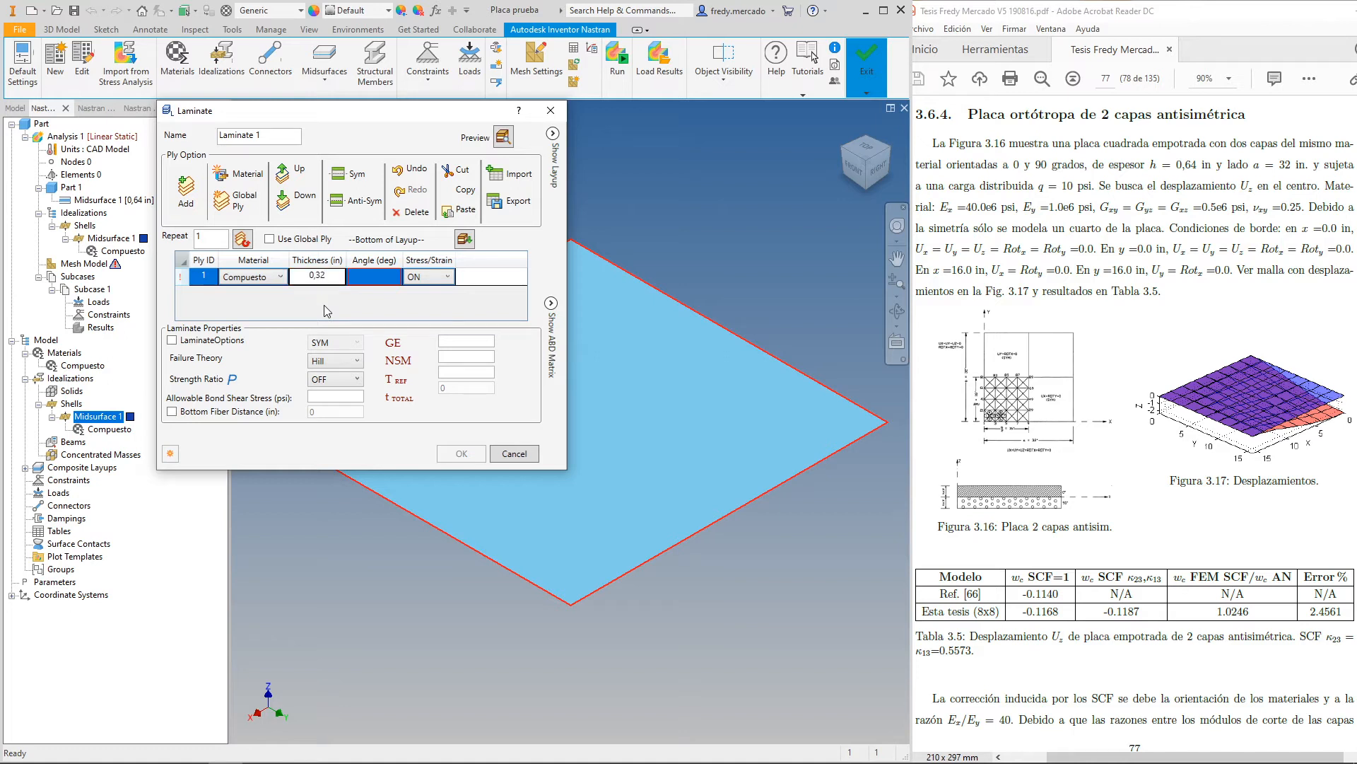
{"action": "left_click", "coordinate": [369, 286]}
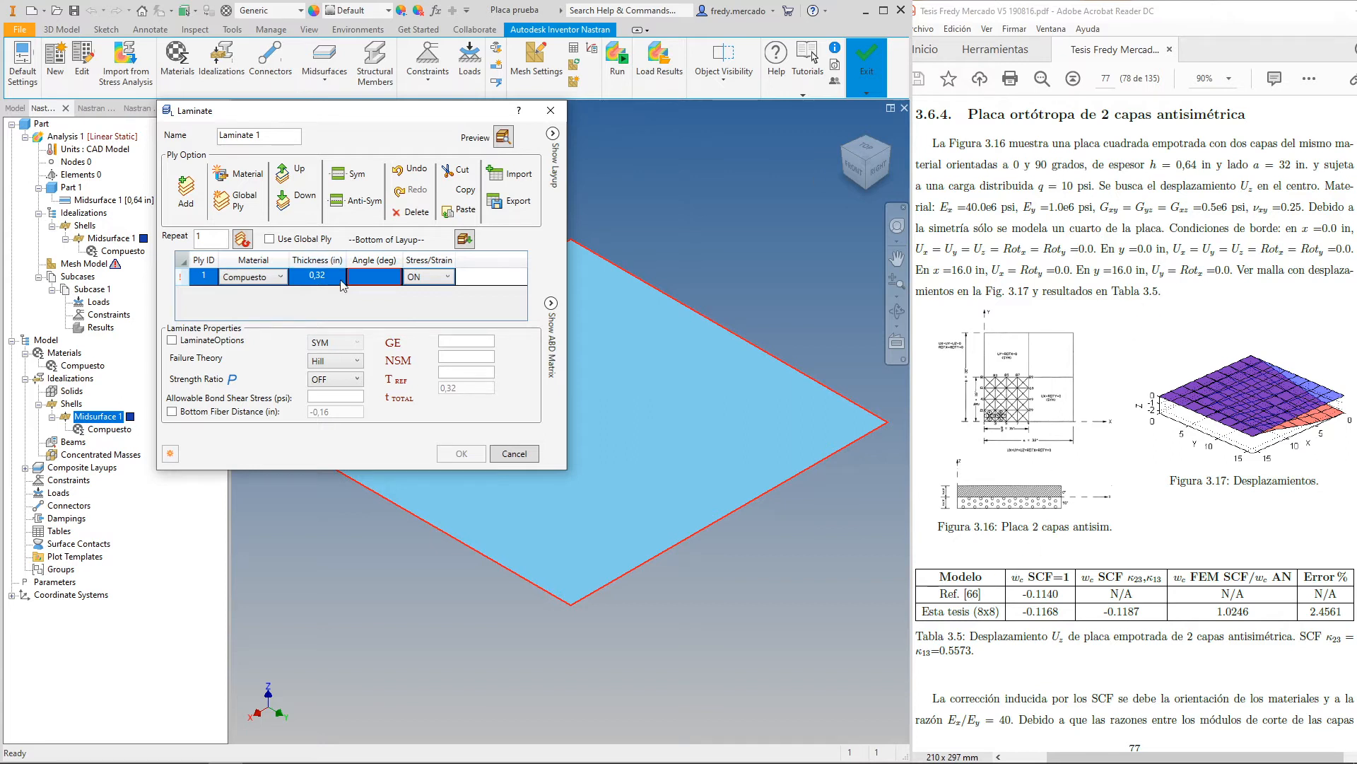
{"action": "type", "text": "0"}
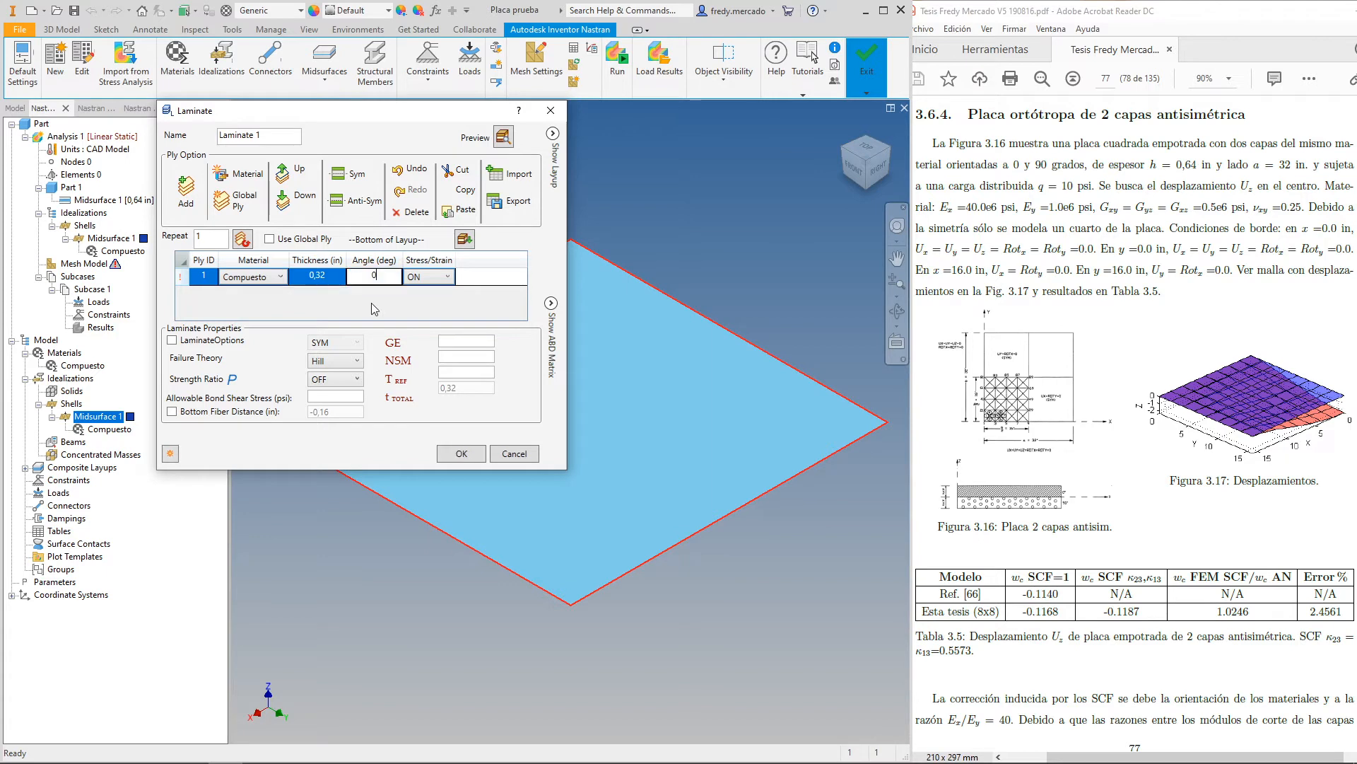
{"action": "left_click", "coordinate": [450, 276]}
{"action": "left_click", "coordinate": [419, 293]}
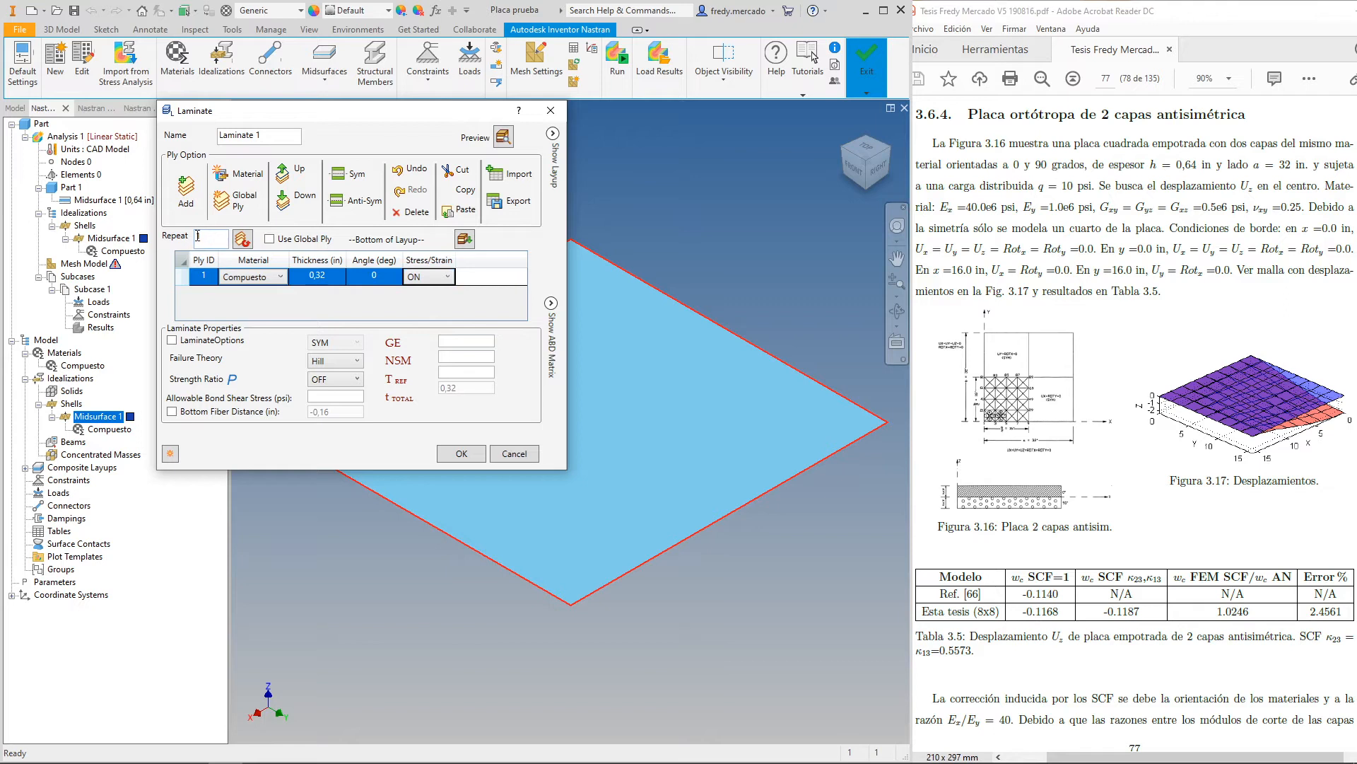
Repeat the first ply once and set the second ply's angle to 90°
{"action": "left_click", "coordinate": [242, 239]}
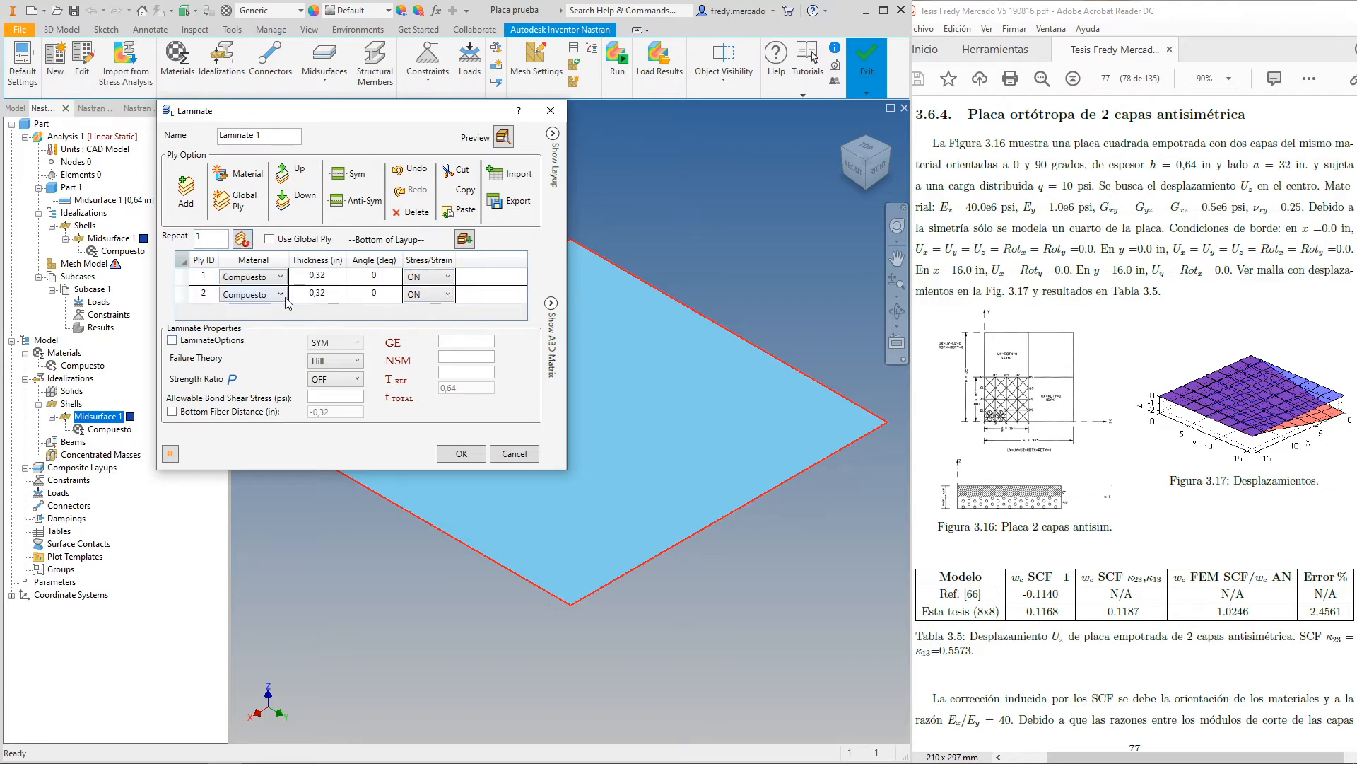
{"action": "left_click", "coordinate": [373, 293]}
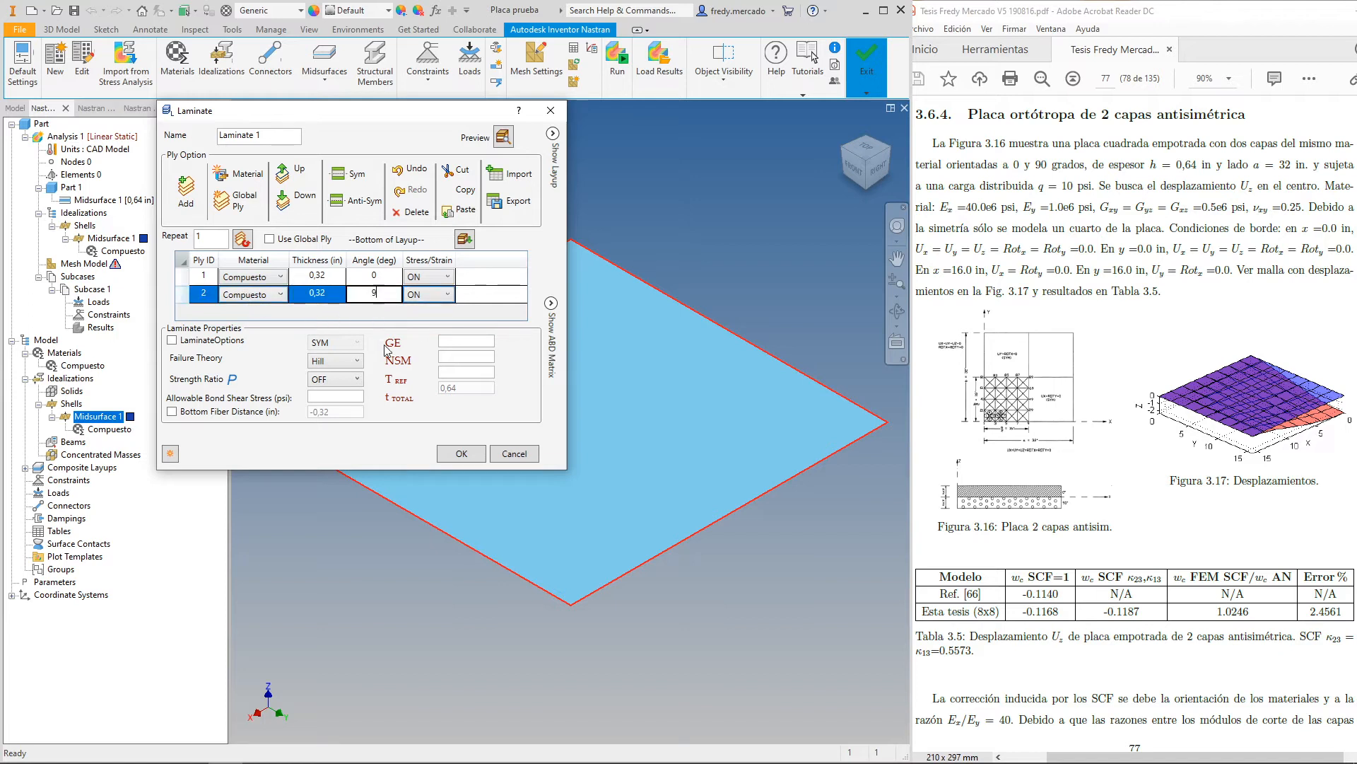
{"action": "type", "text": "90"}
{"action": "key", "text": "Return"}
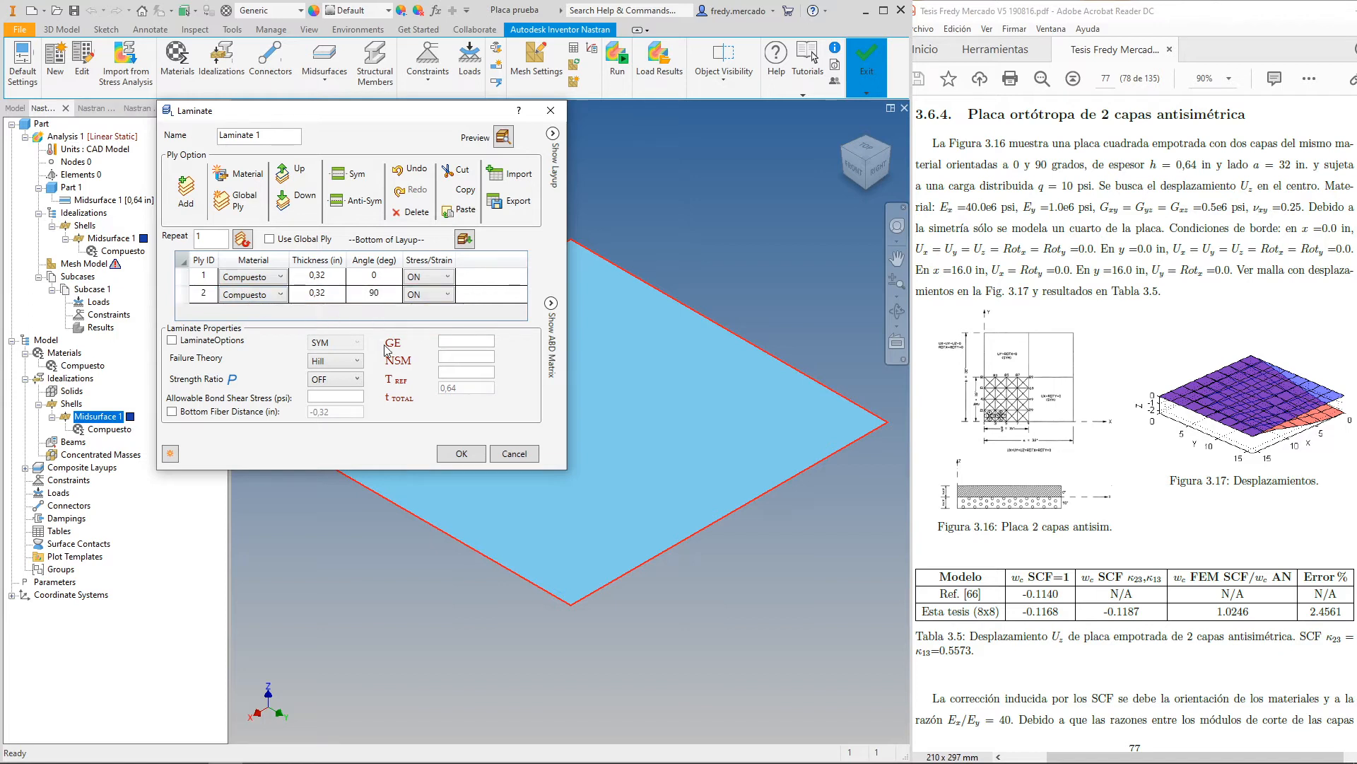
{"action": "left_click", "coordinate": [383, 280]}
{"action": "left_click", "coordinate": [389, 298]}
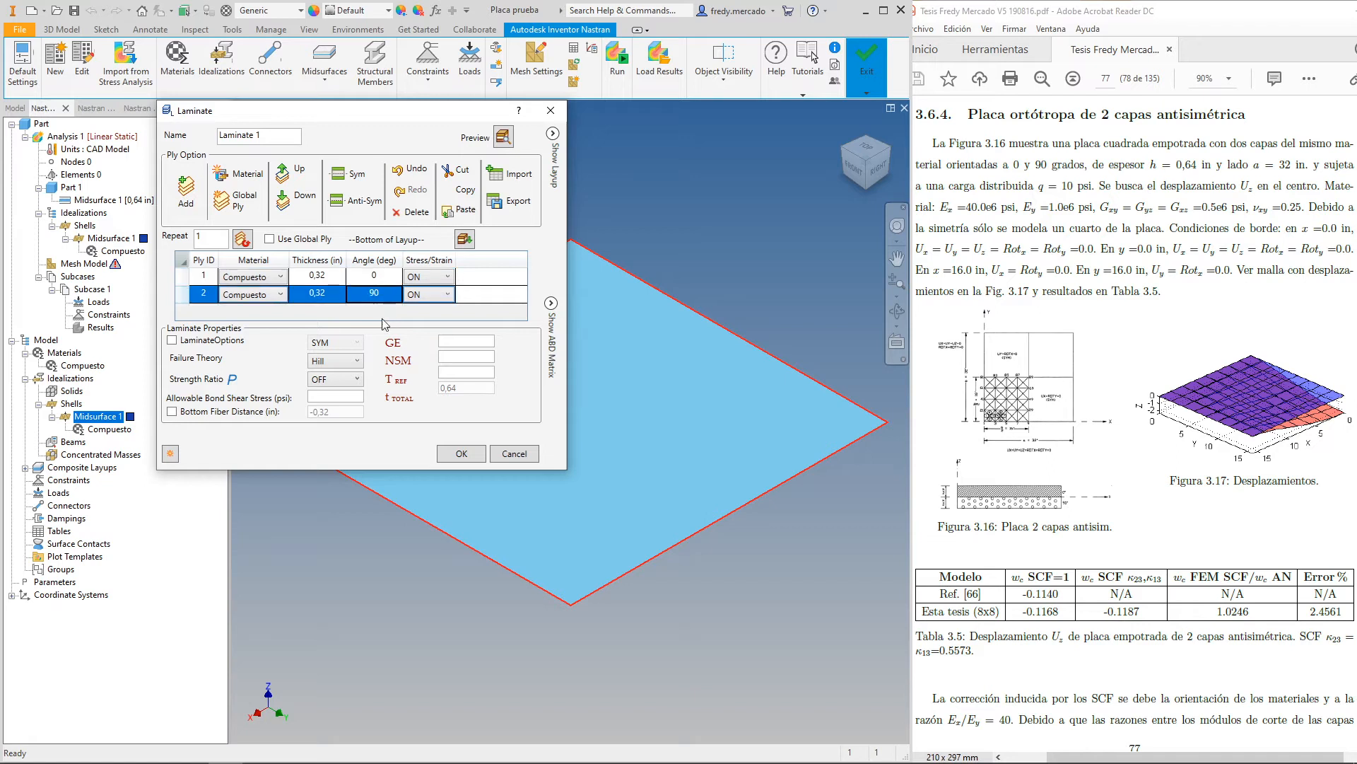
{"action": "left_click", "coordinate": [392, 282]}
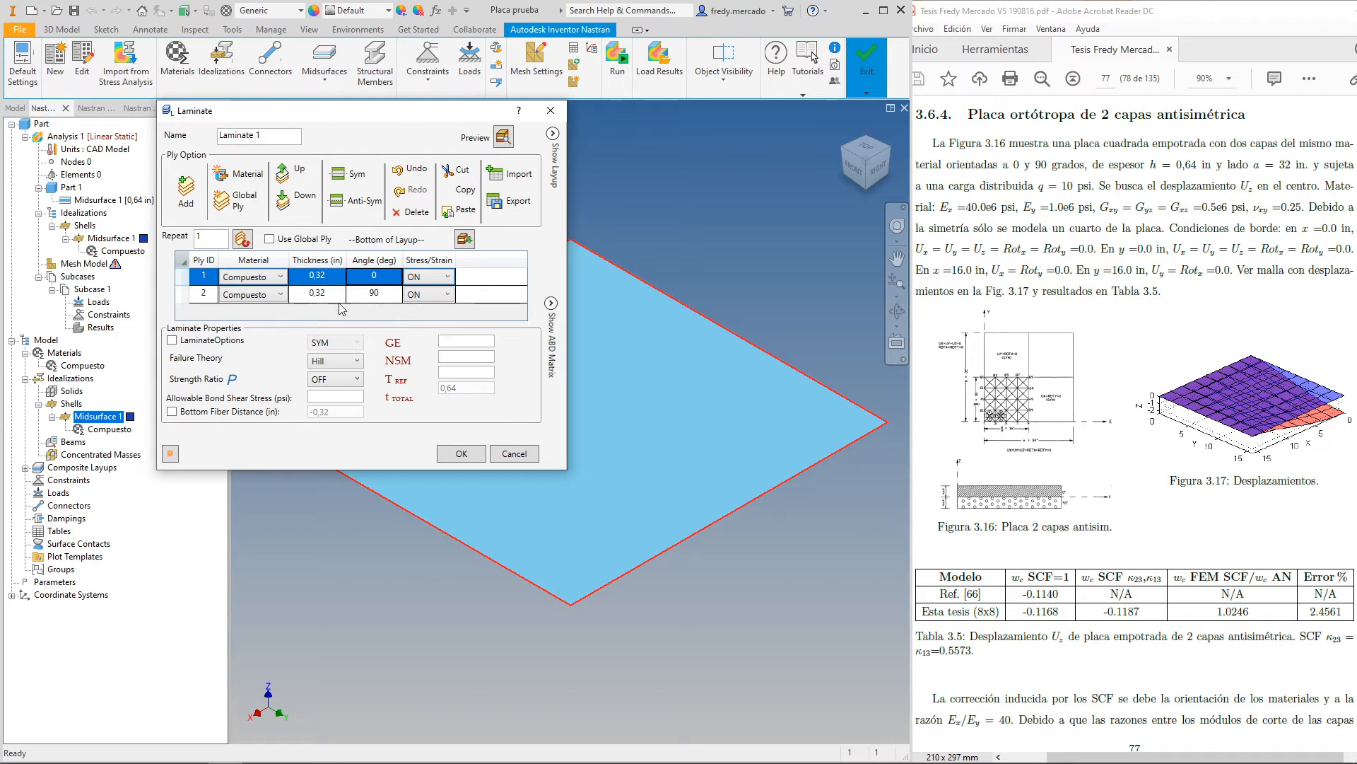
Preview the laminate's layup and equivalent ABD matrices, and accept the laminate definition
{"action": "left_click", "coordinate": [553, 135]}
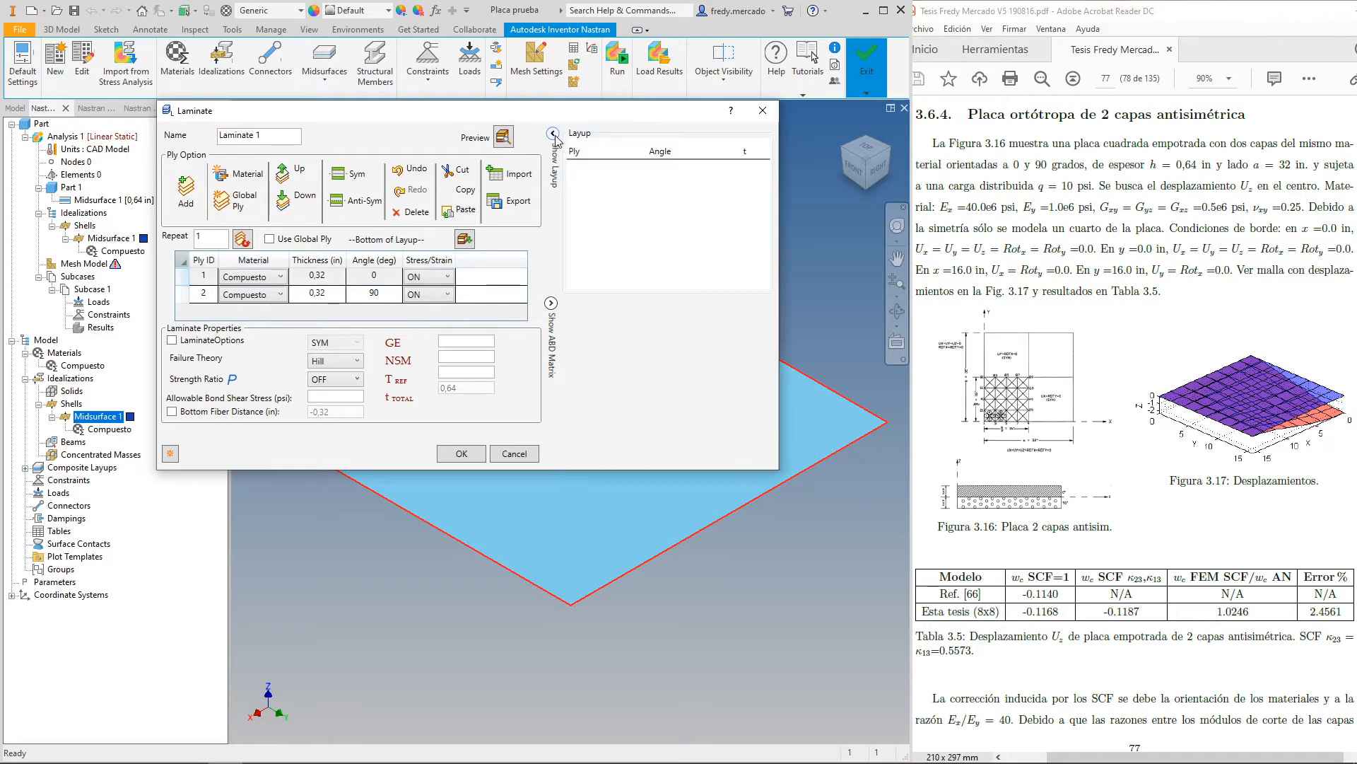
{"action": "left_click", "coordinate": [502, 137]}
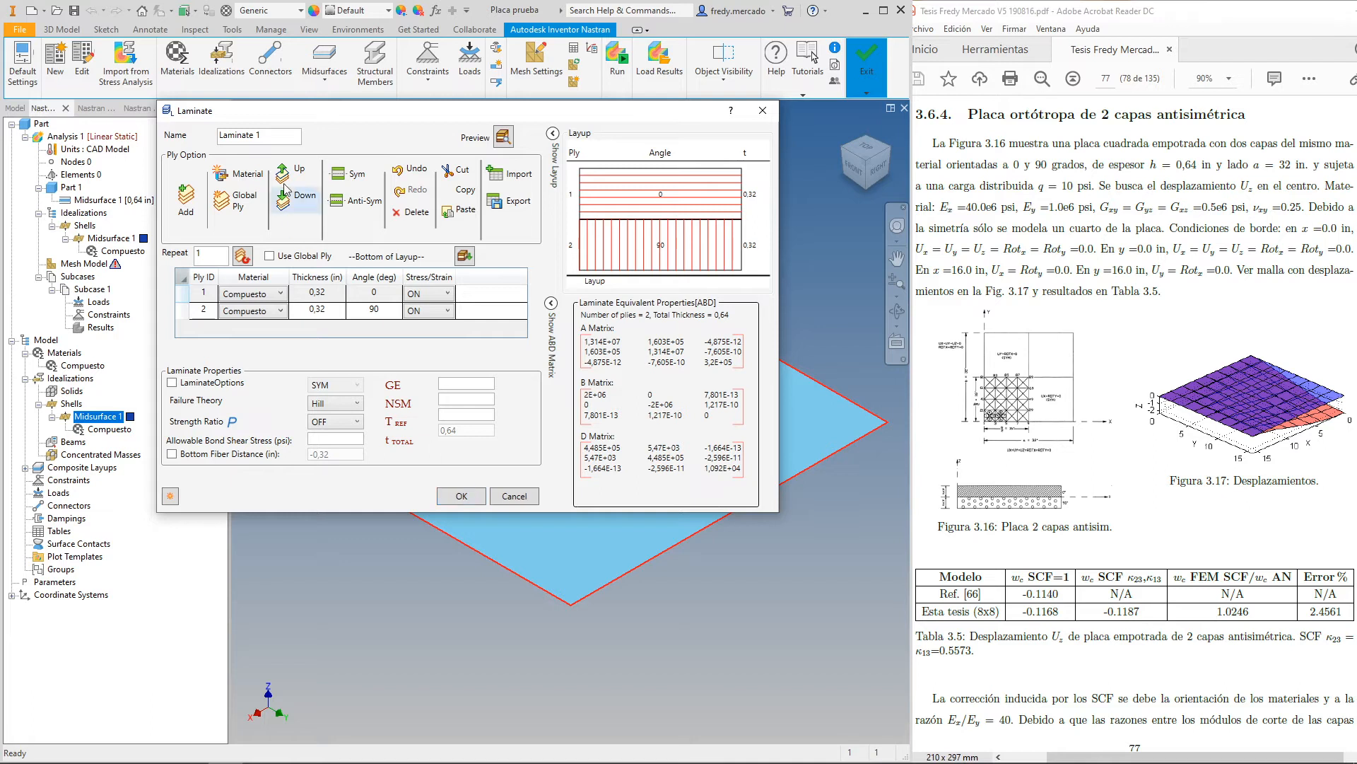
{"action": "left_click", "coordinate": [461, 496]}
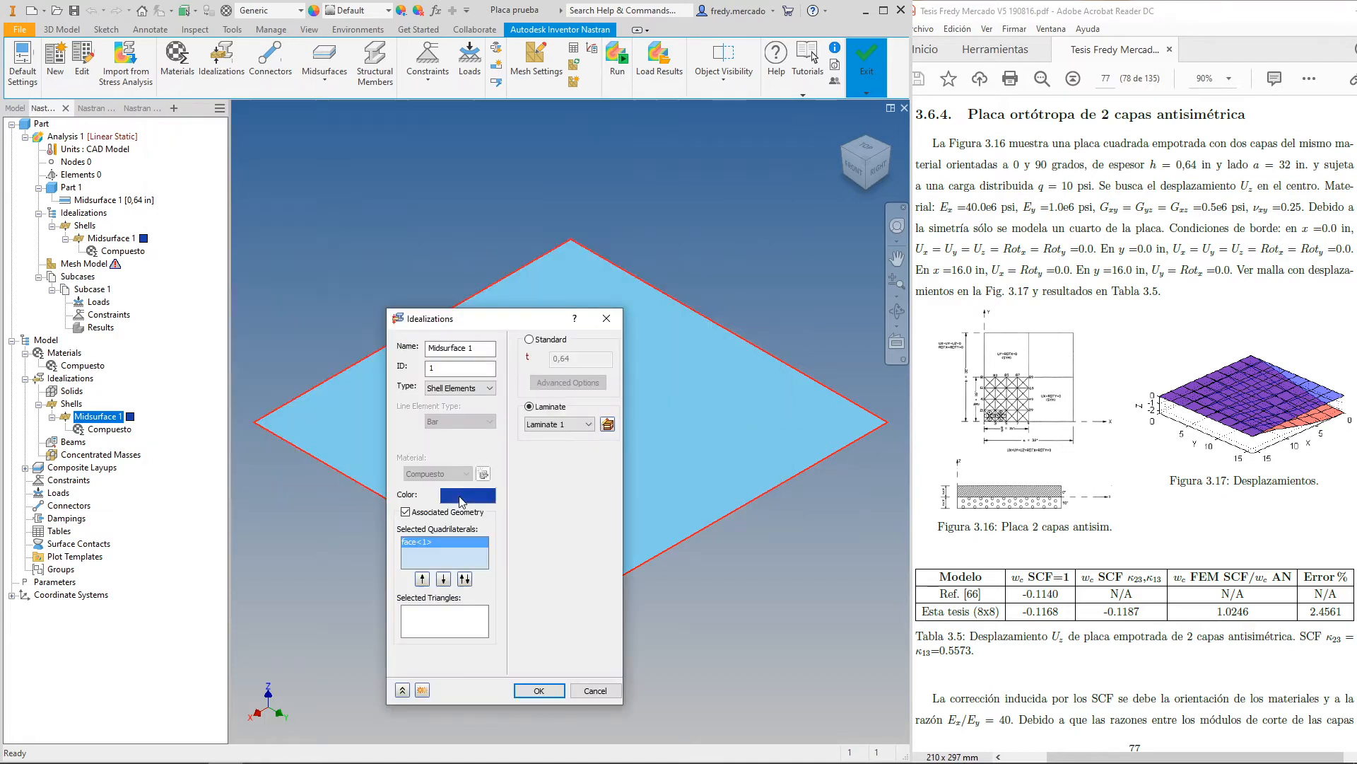
Check the plate face selected for Midsurface 1 and apply the idealization with Laminate 1
{"action": "left_click", "coordinate": [438, 542]}
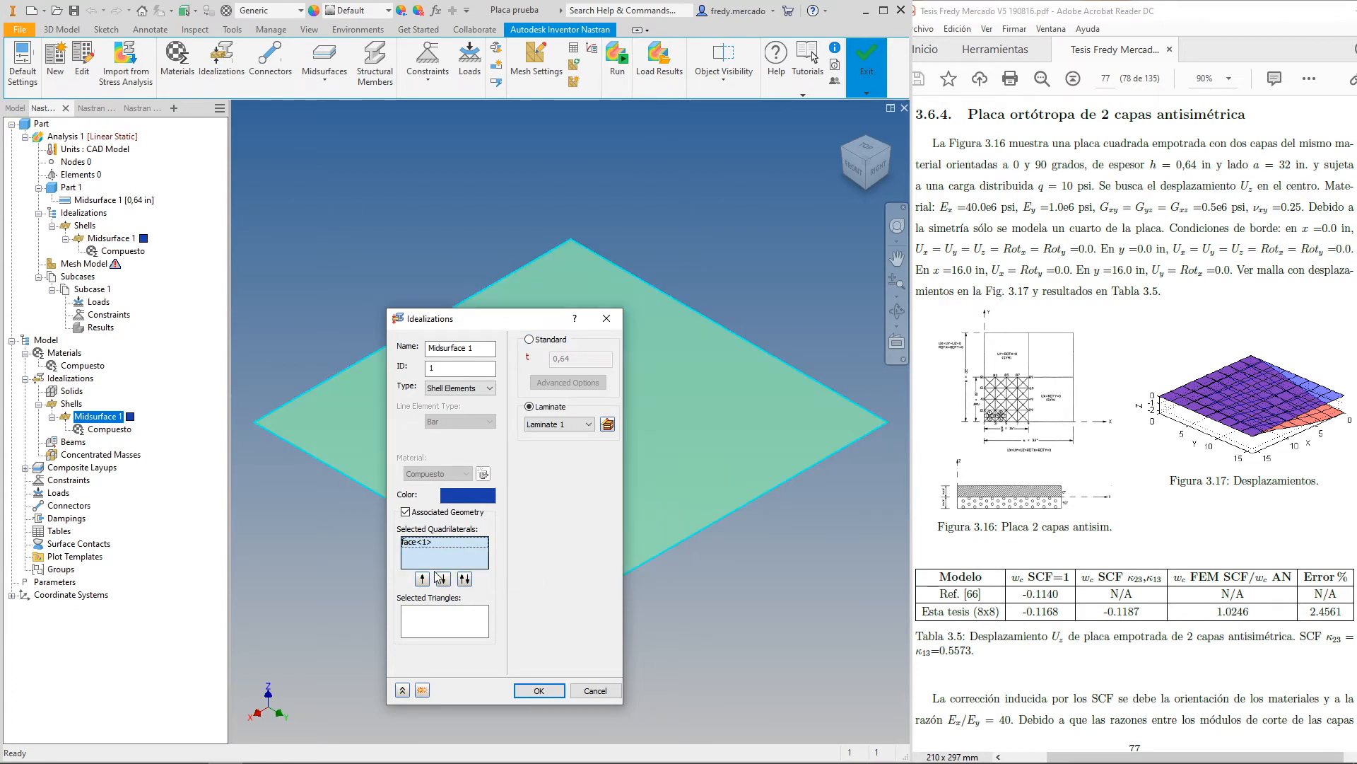
{"action": "left_click", "coordinate": [443, 545]}
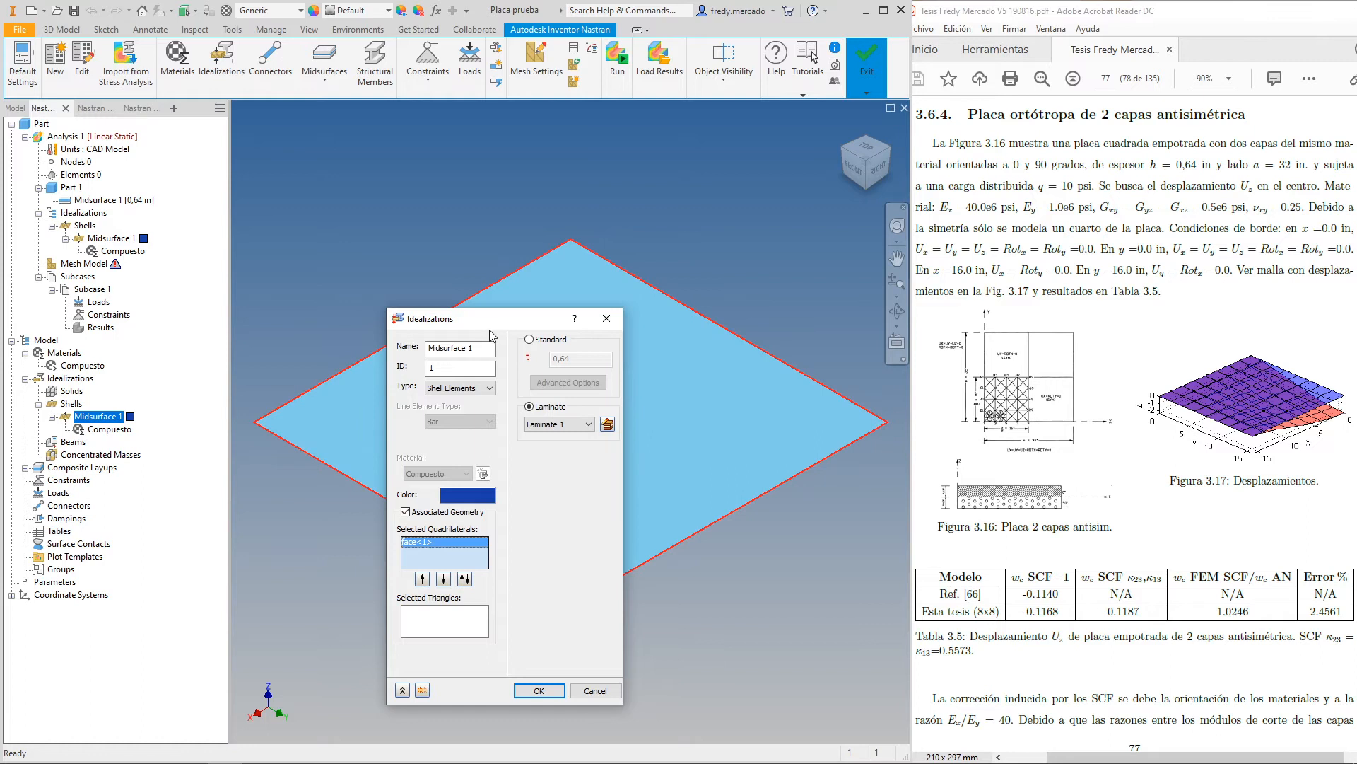
{"action": "left_click_drag", "start_coordinate": [491, 333], "coordinate": [279, 280]}
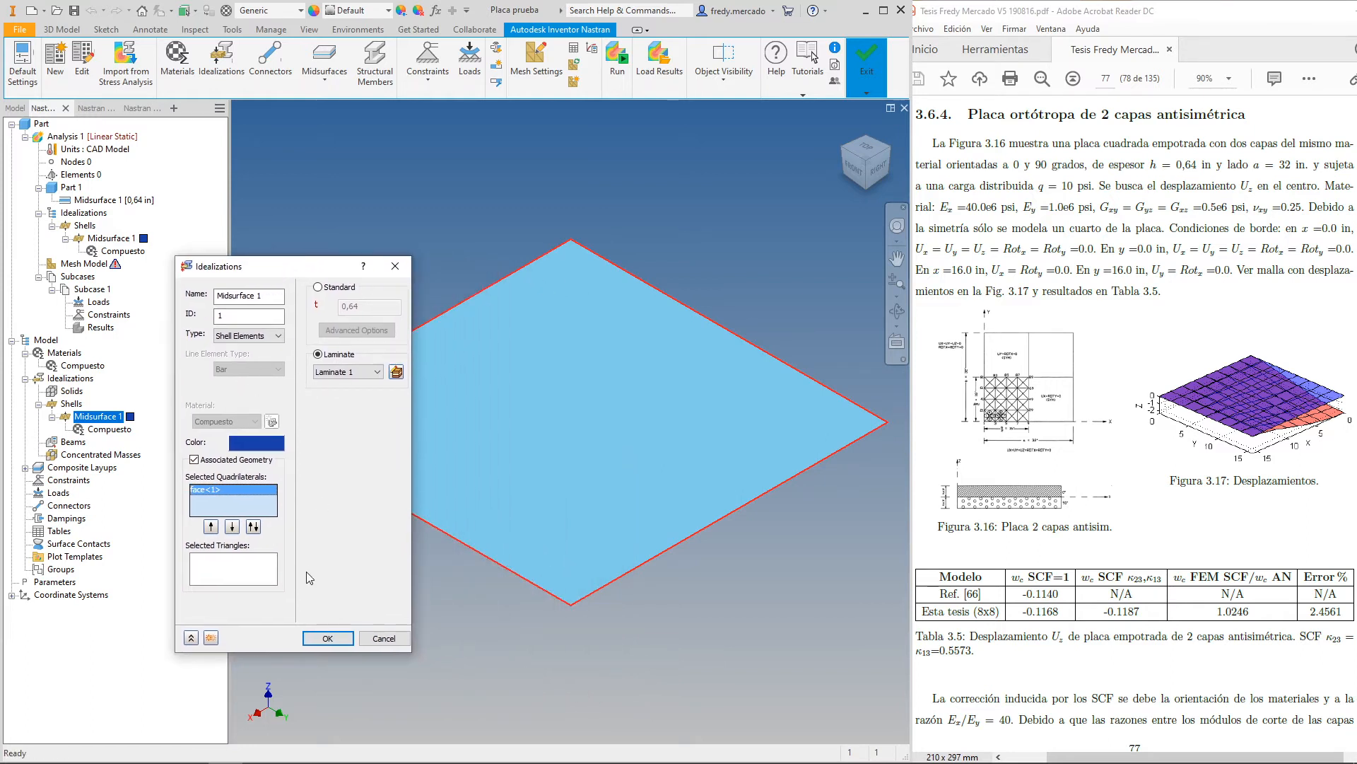
{"action": "left_click", "coordinate": [345, 638]}
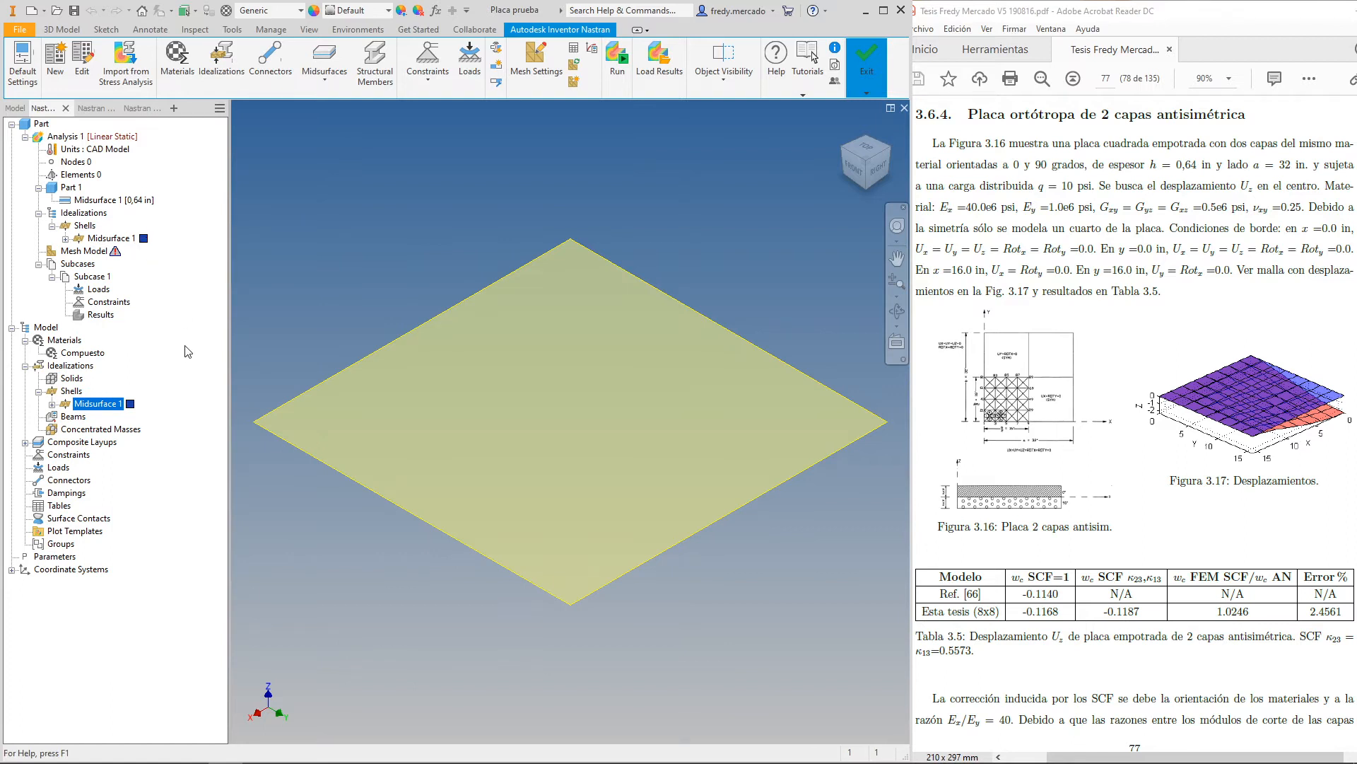
Mesh the plate with an element size of 16 in and linear element order
{"action": "right_click", "coordinate": [90, 259]}
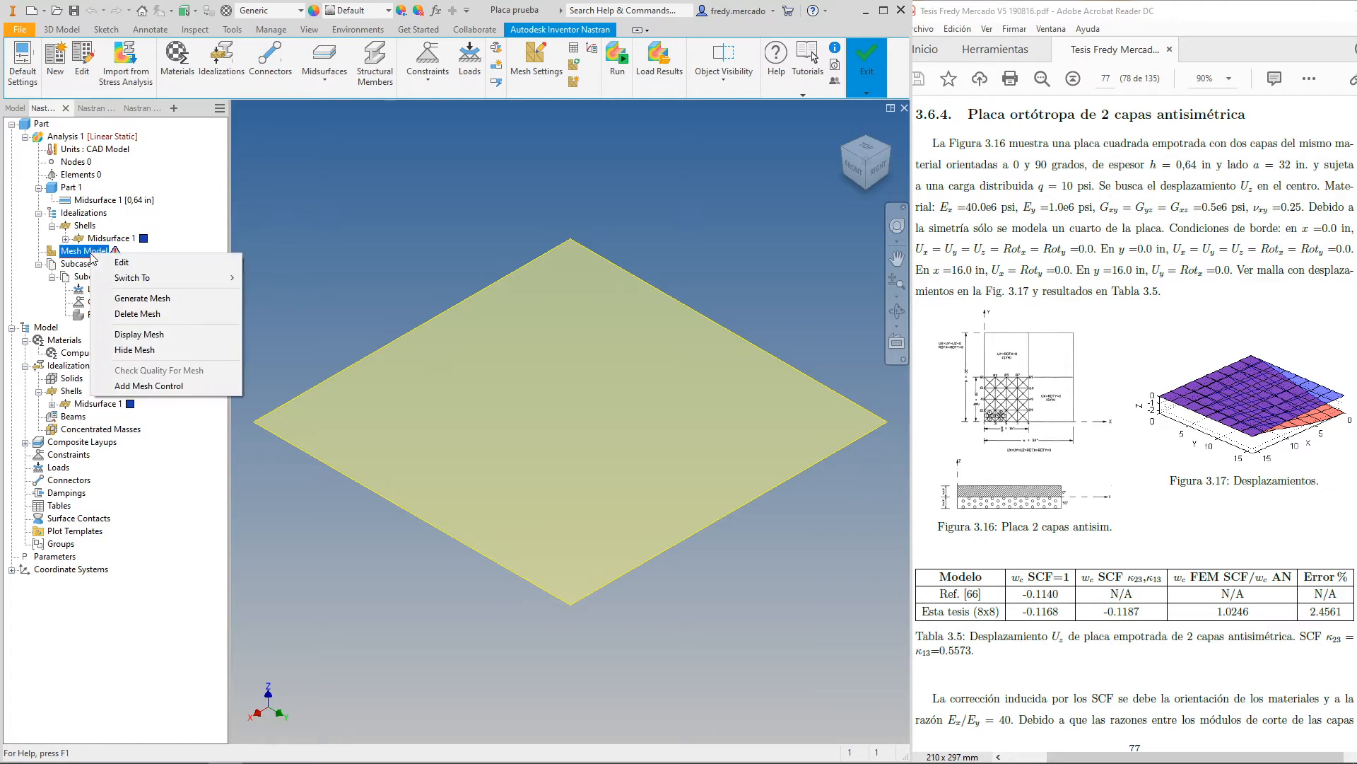
{"action": "left_click", "coordinate": [158, 265]}
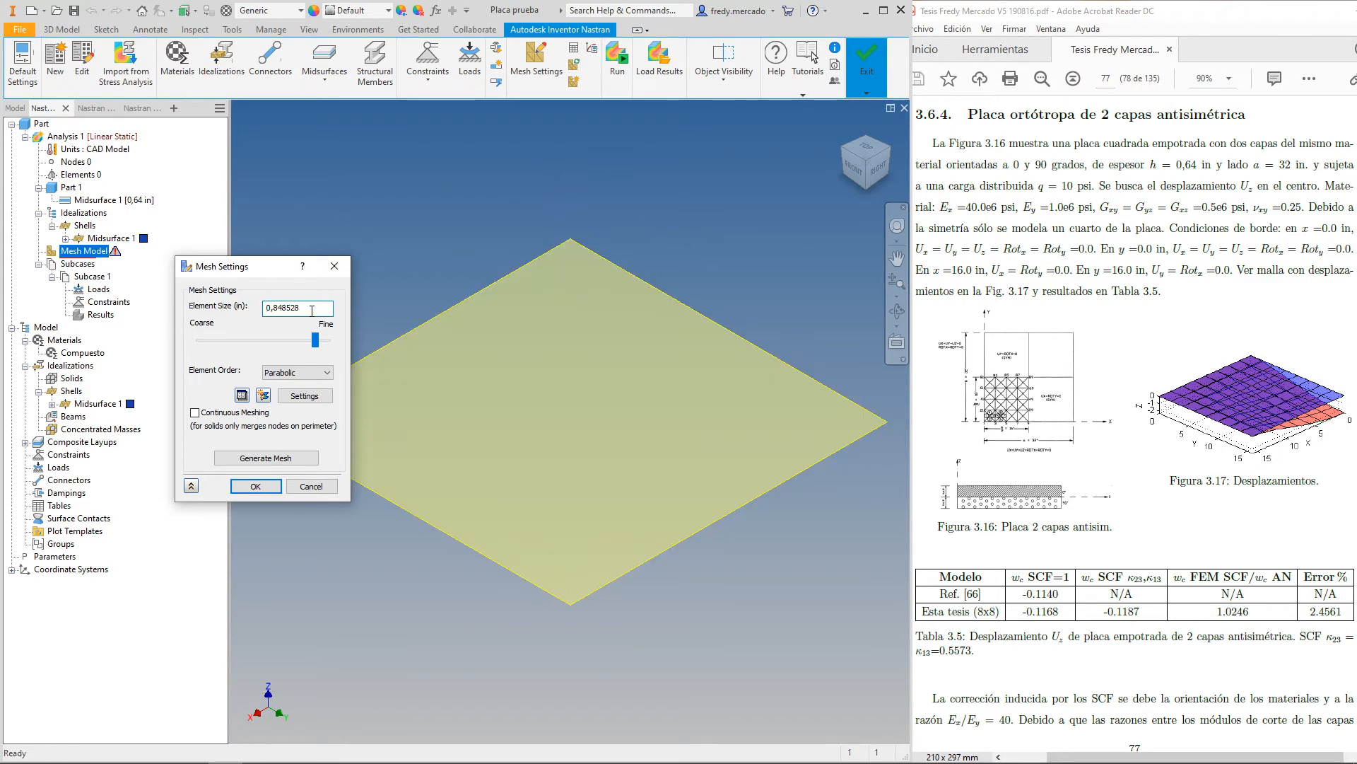
{"action": "left_click_drag", "start_coordinate": [312, 310], "coordinate": [242, 309]}
{"action": "type", "text": "16"}
{"action": "left_click", "coordinate": [304, 373]}
{"action": "left_click", "coordinate": [309, 386]}
{"action": "left_click", "coordinate": [266, 458]}
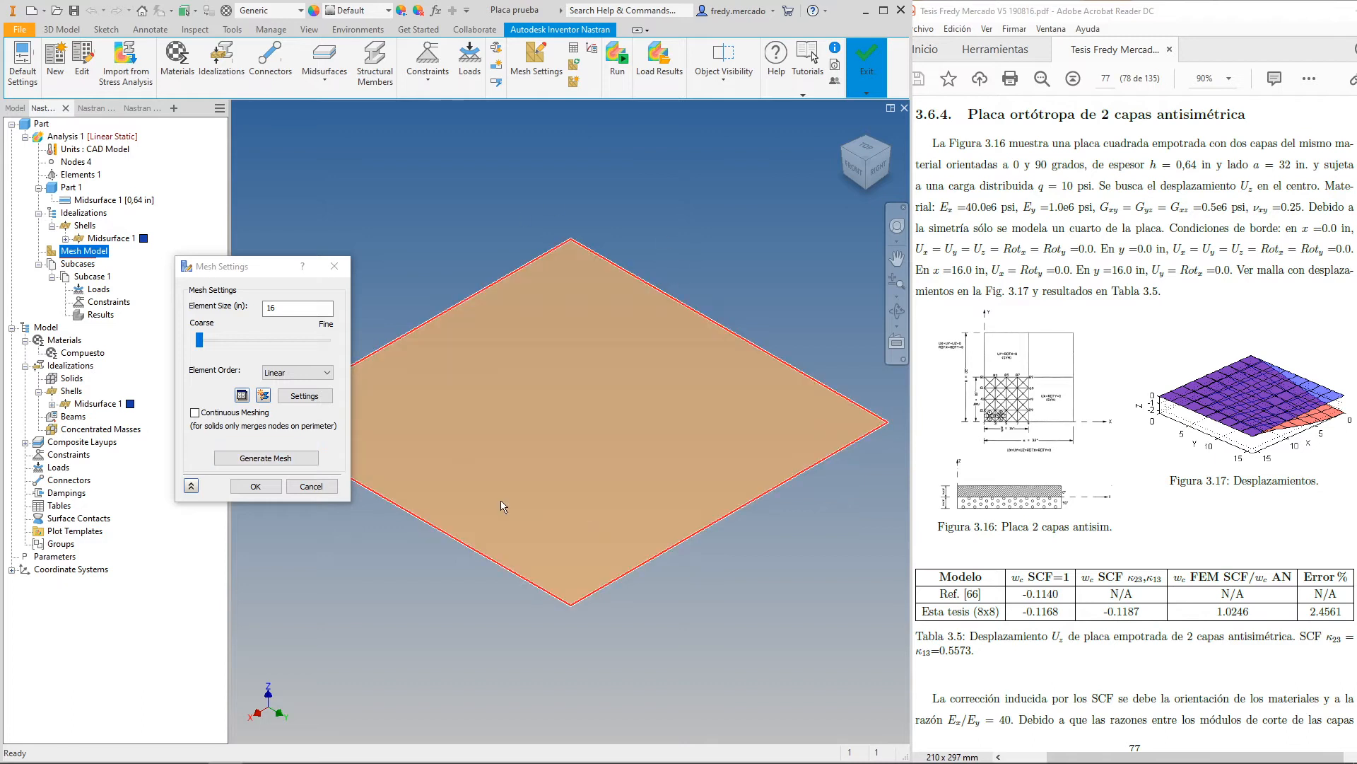
{"action": "left_click", "coordinate": [262, 488]}
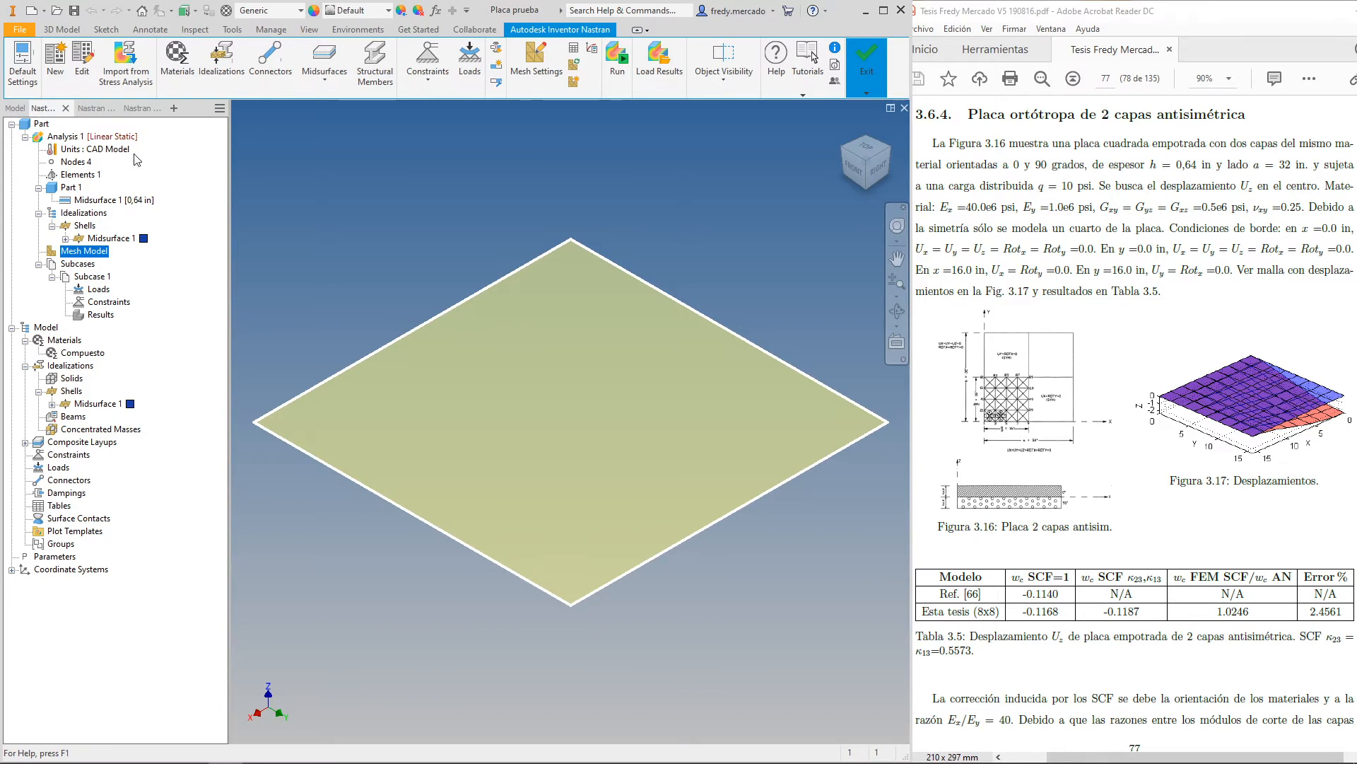
Add a material orientation to Analysis 1 with the Surface U Direction type on the plate face
{"action": "left_click", "coordinate": [75, 137]}
{"action": "right_click", "coordinate": [75, 139]}
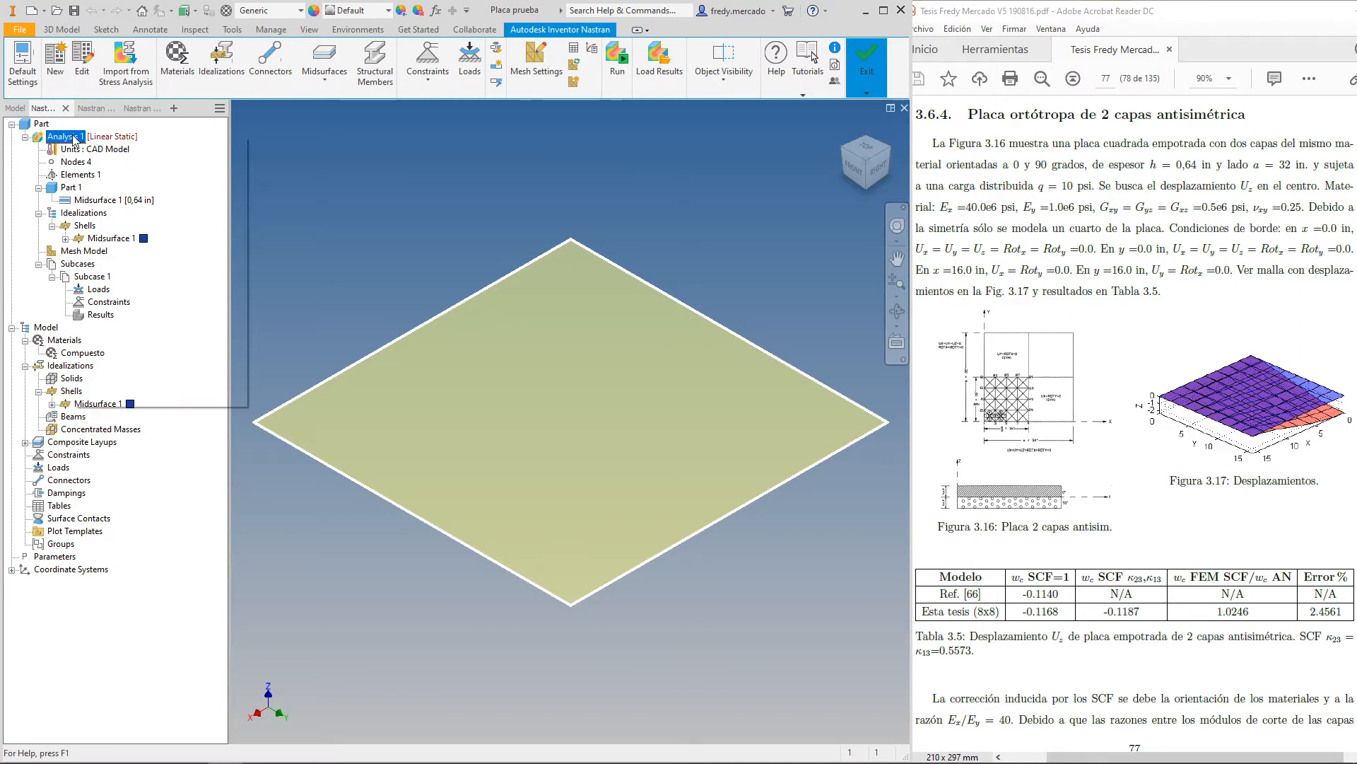
{"action": "mouse_move", "coordinate": [243, 144]}
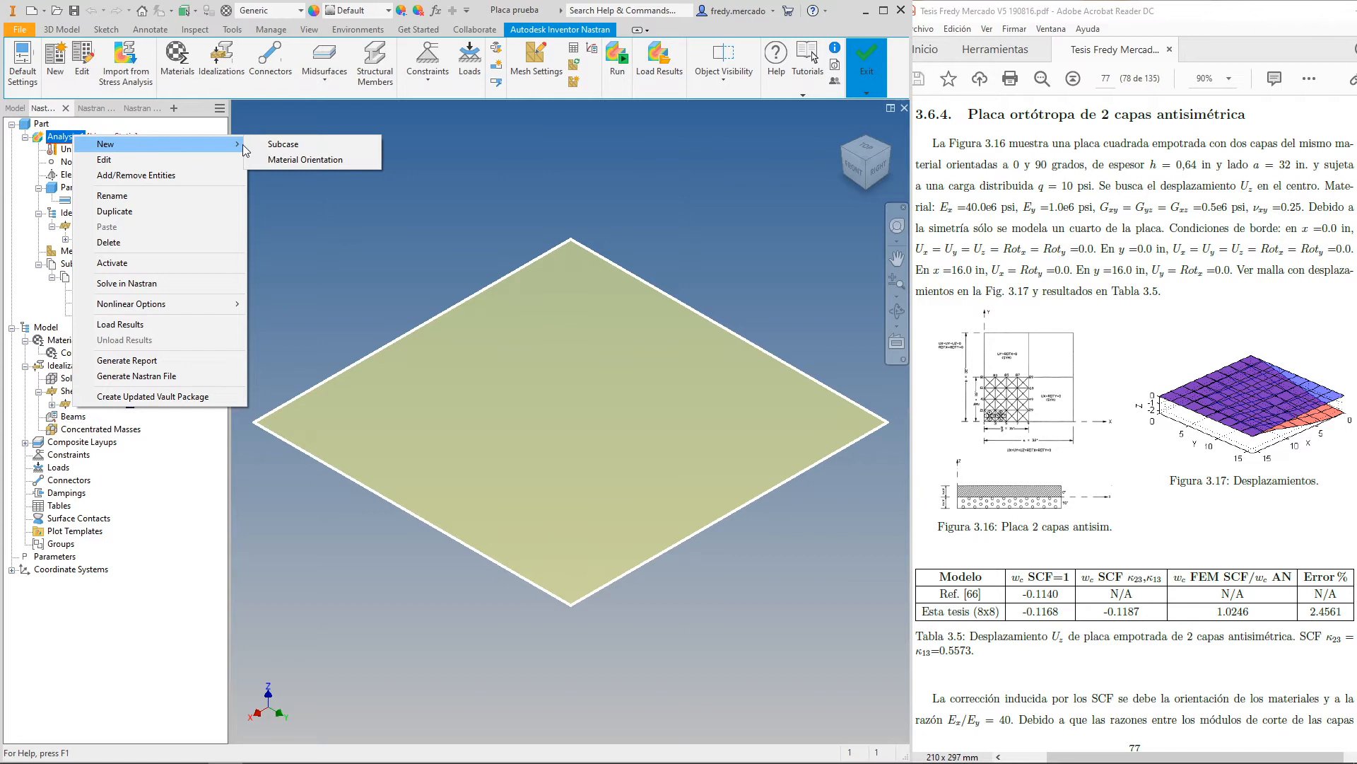
{"action": "left_click", "coordinate": [315, 160]}
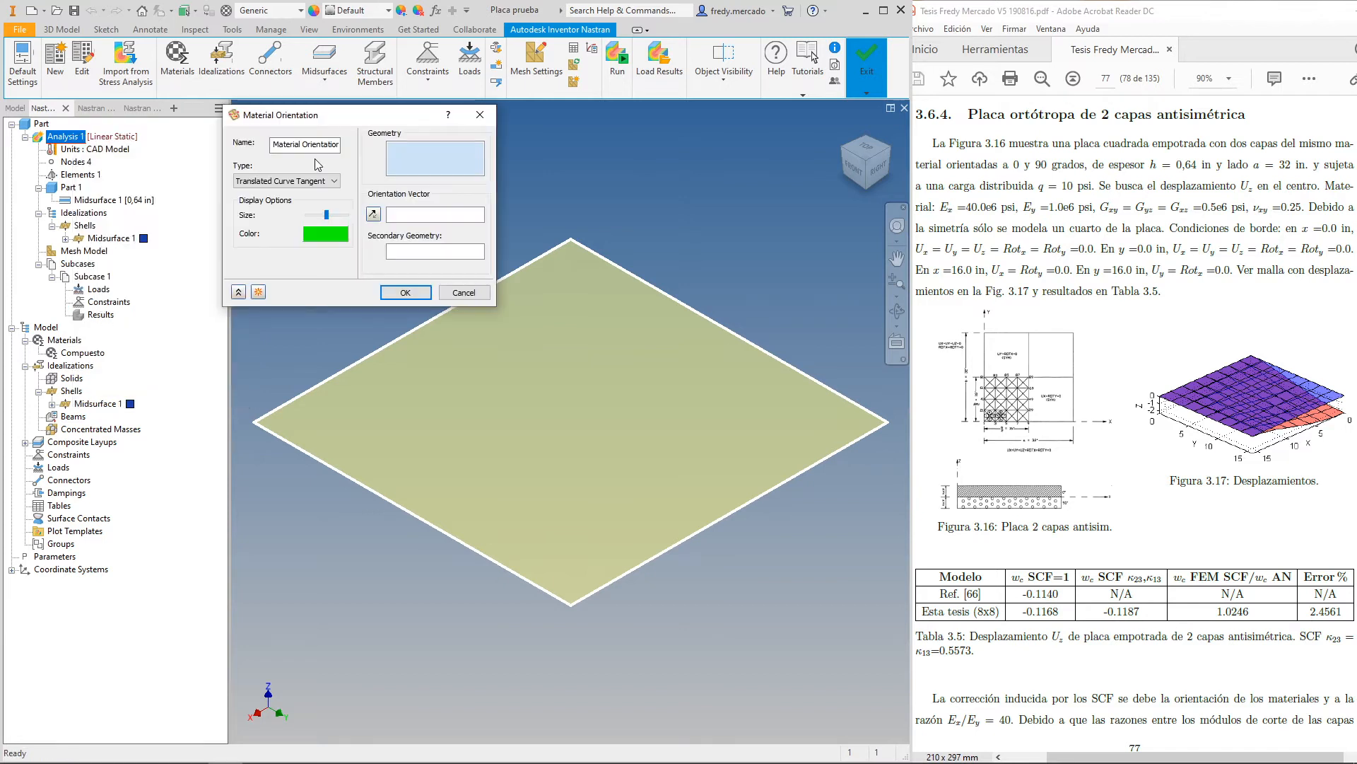
{"action": "left_click_drag", "start_coordinate": [346, 124], "coordinate": [242, 119]}
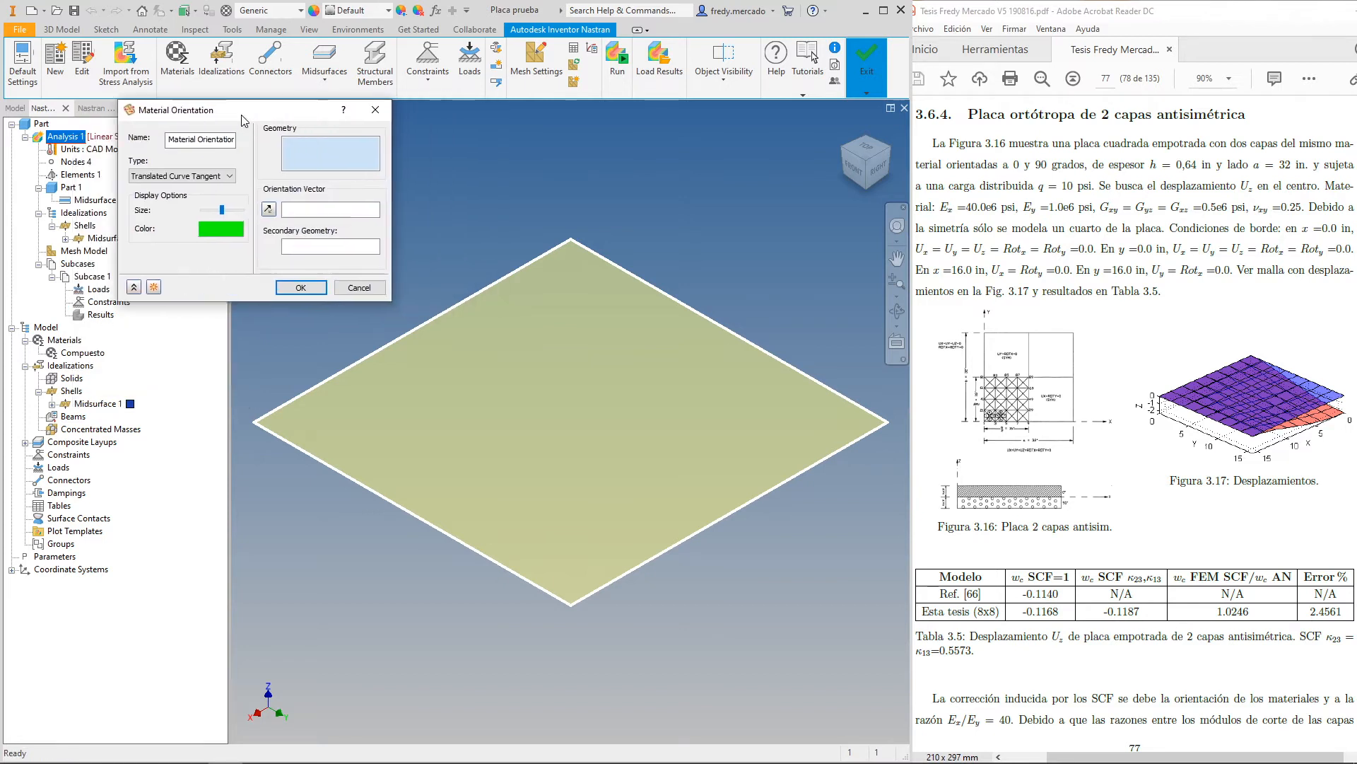
{"action": "left_click", "coordinate": [230, 178]}
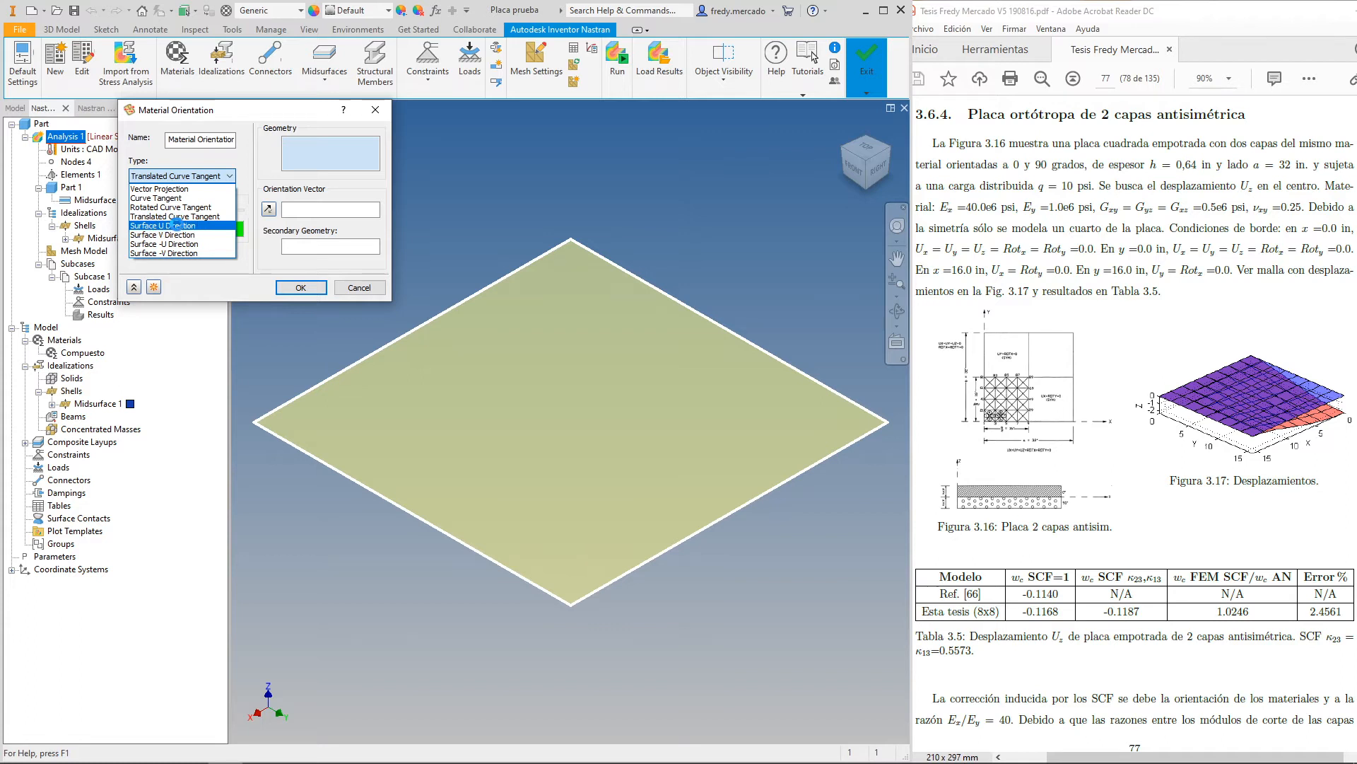
{"action": "left_click", "coordinate": [178, 226]}
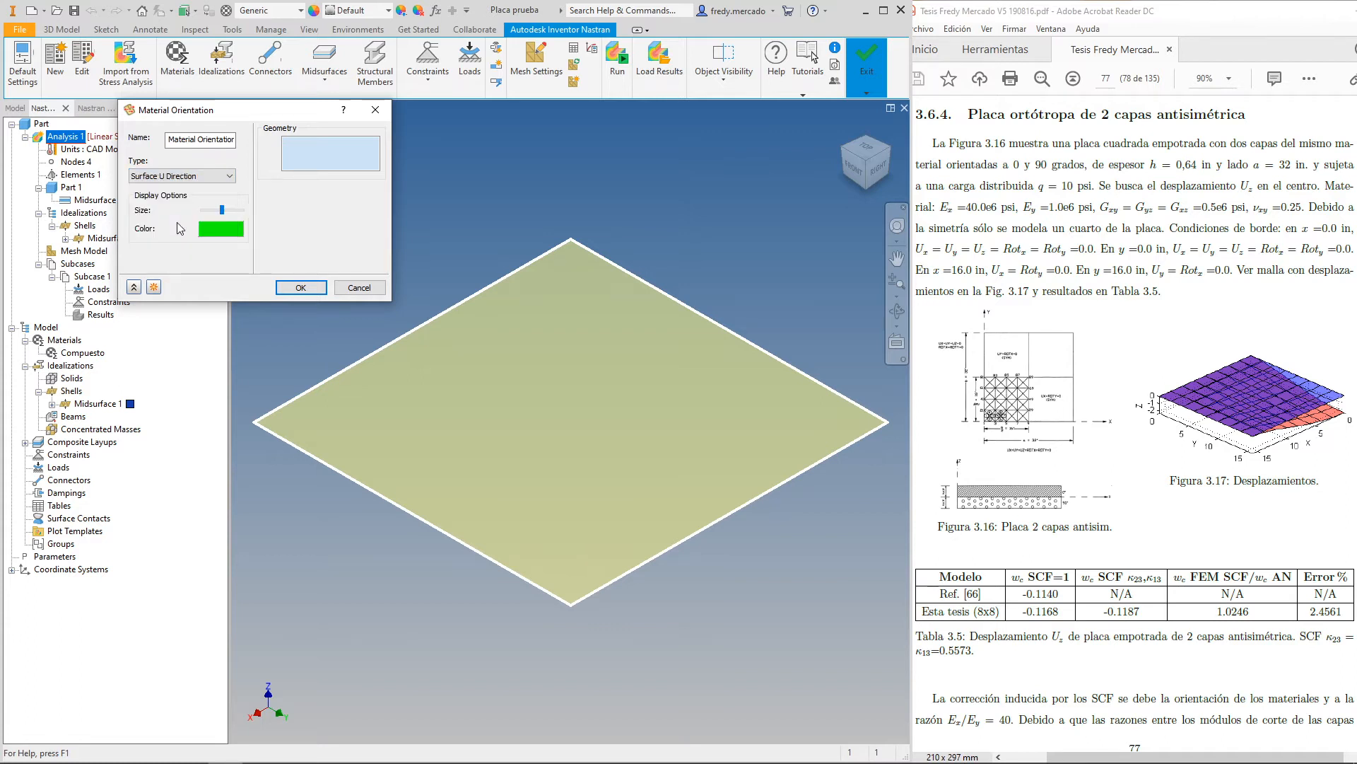
{"action": "left_click", "coordinate": [584, 410]}
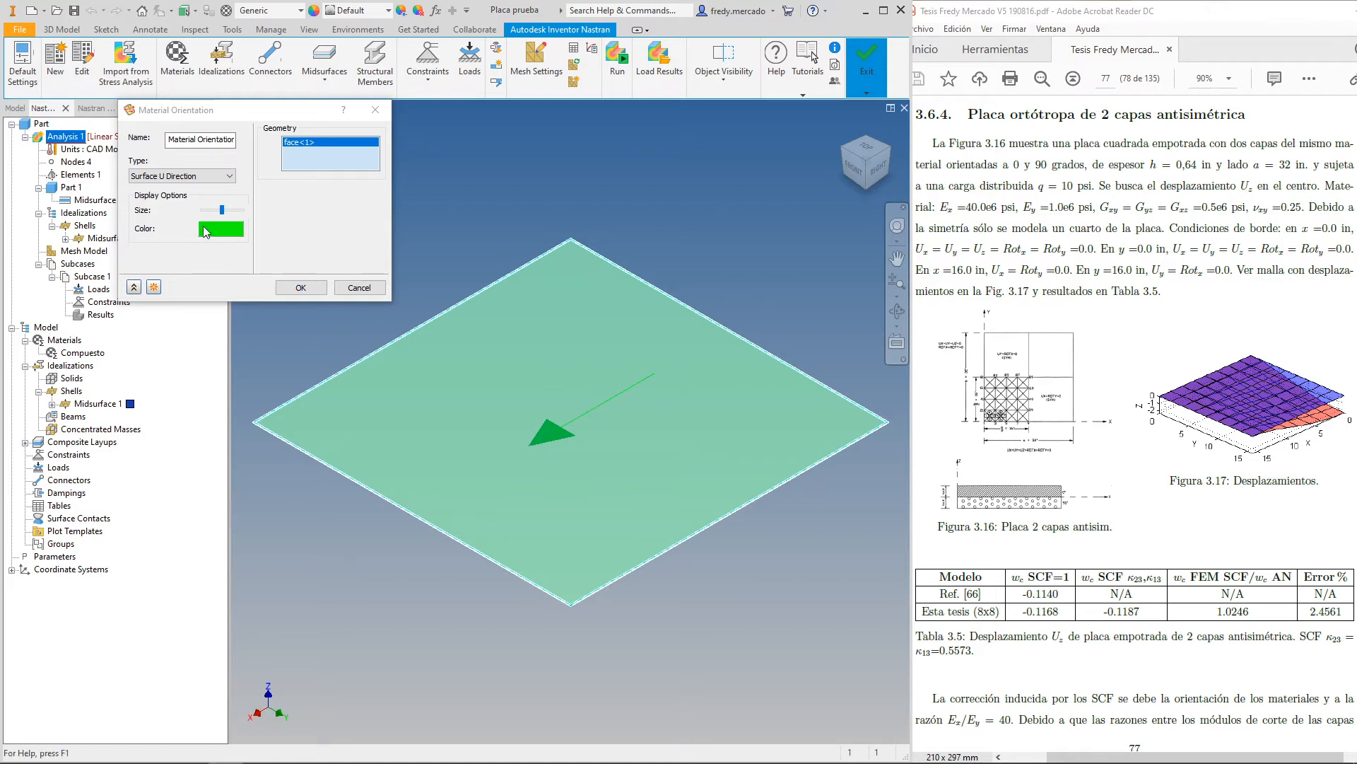
Preview the Surface V Direction on the plate face, switch back to Surface U Direction and accept the material orientation
{"action": "left_click", "coordinate": [185, 176]}
{"action": "left_click", "coordinate": [170, 235]}
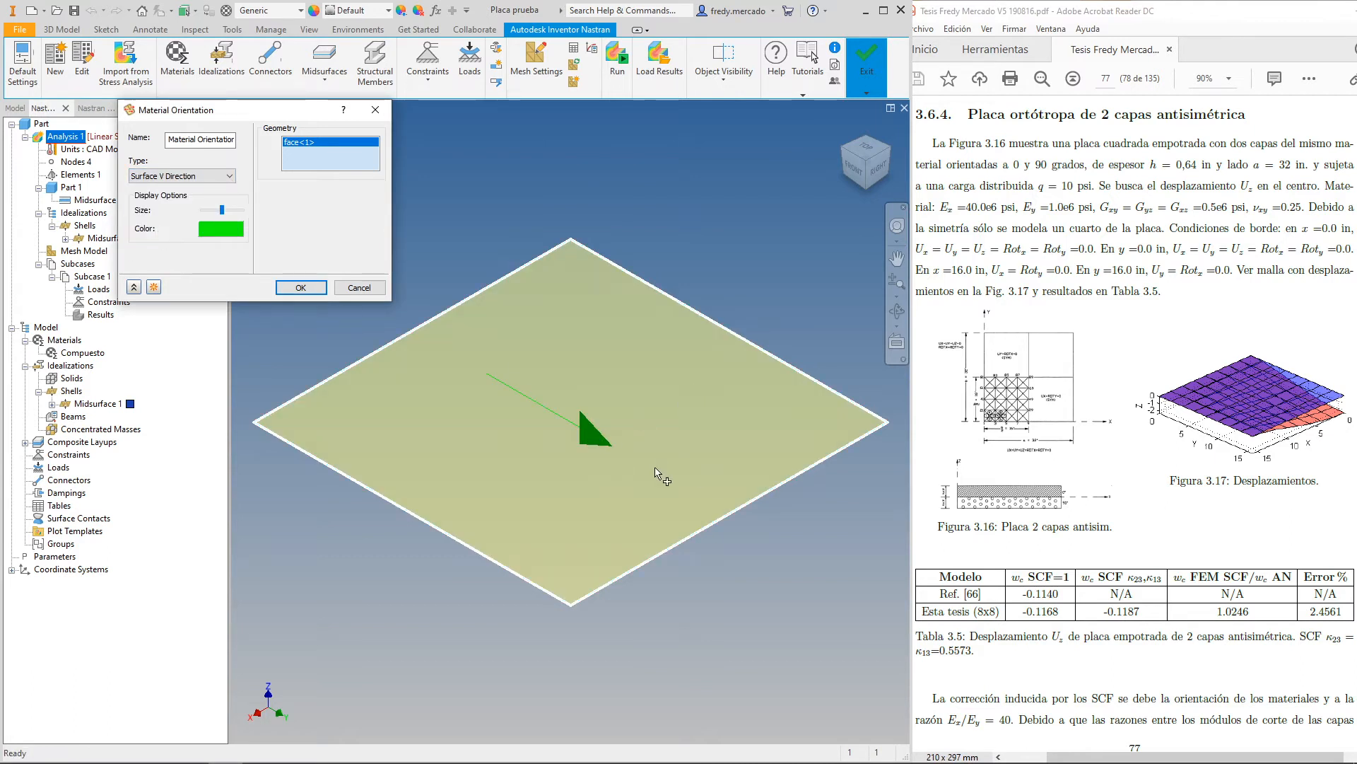
{"action": "left_click", "coordinate": [212, 176]}
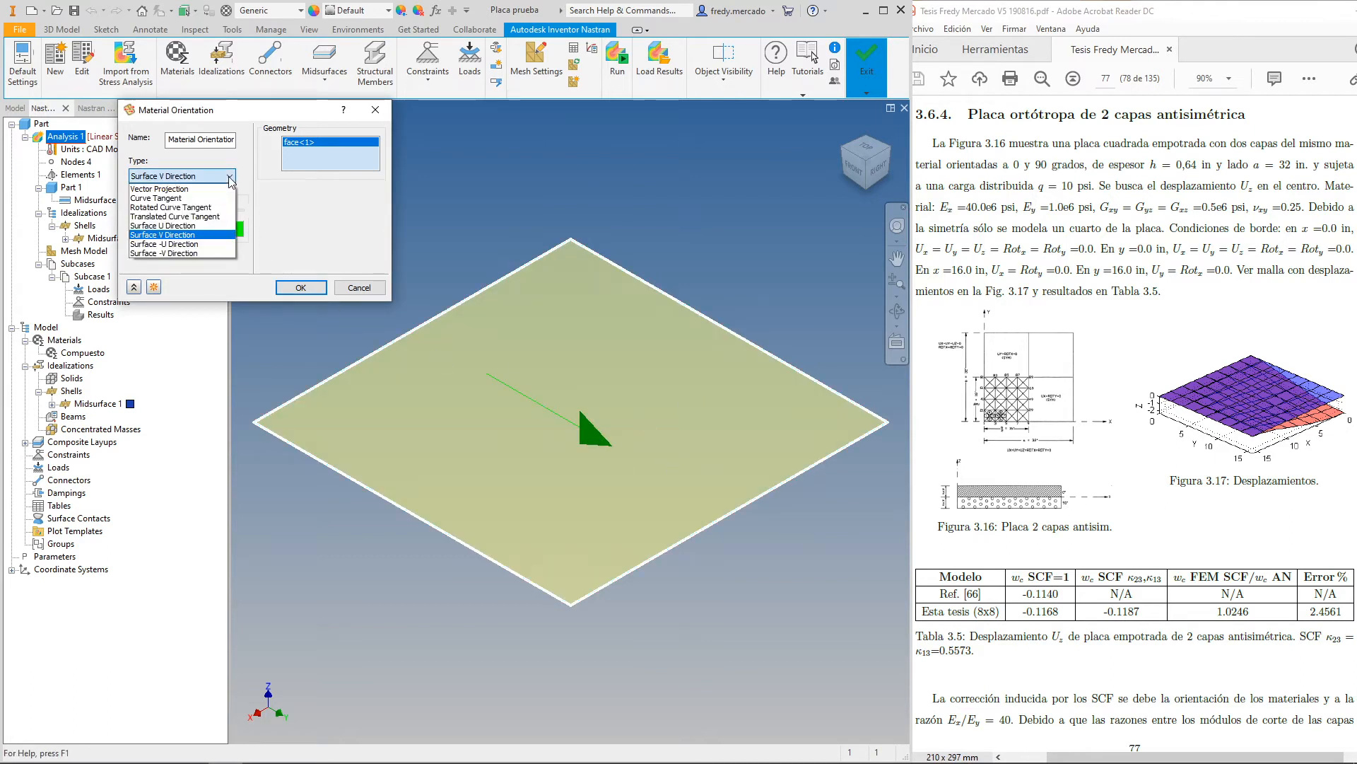
{"action": "left_click", "coordinate": [205, 225]}
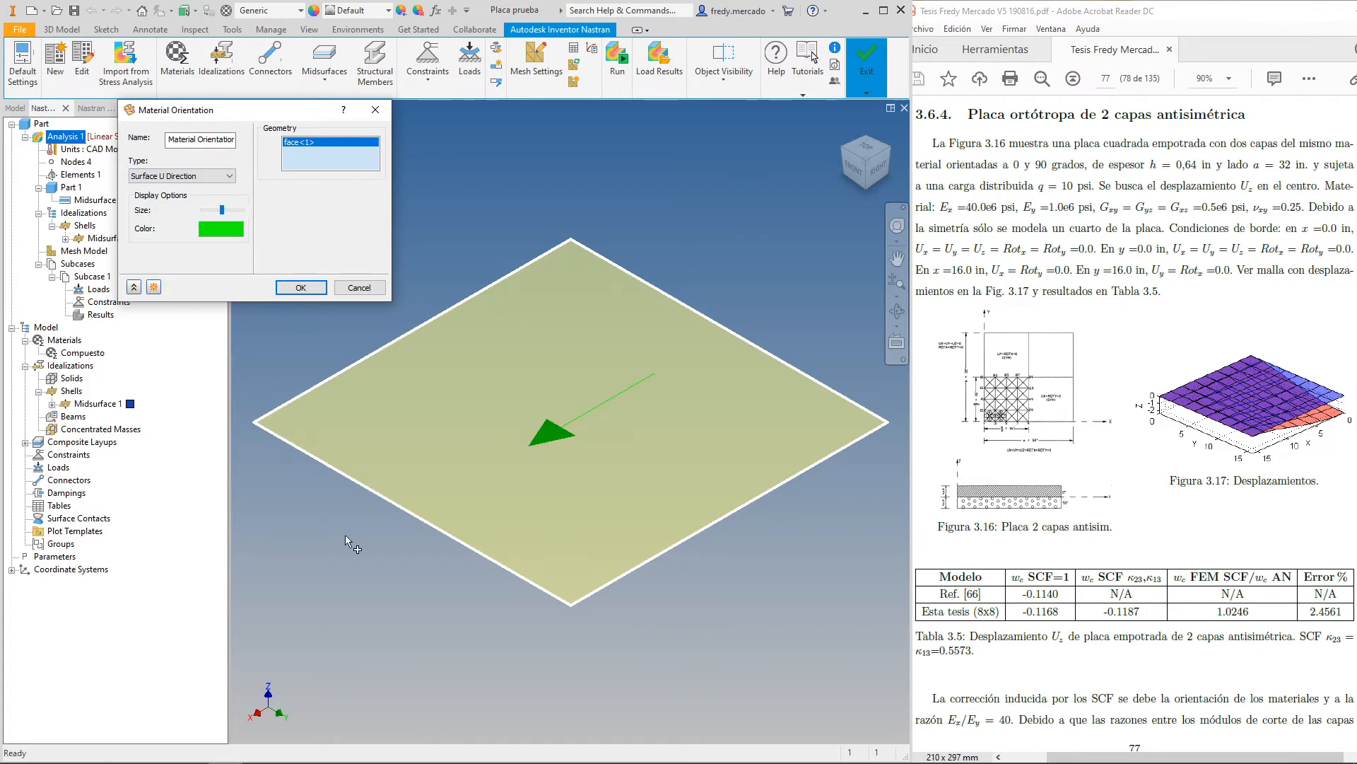
{"action": "left_click", "coordinate": [299, 286]}
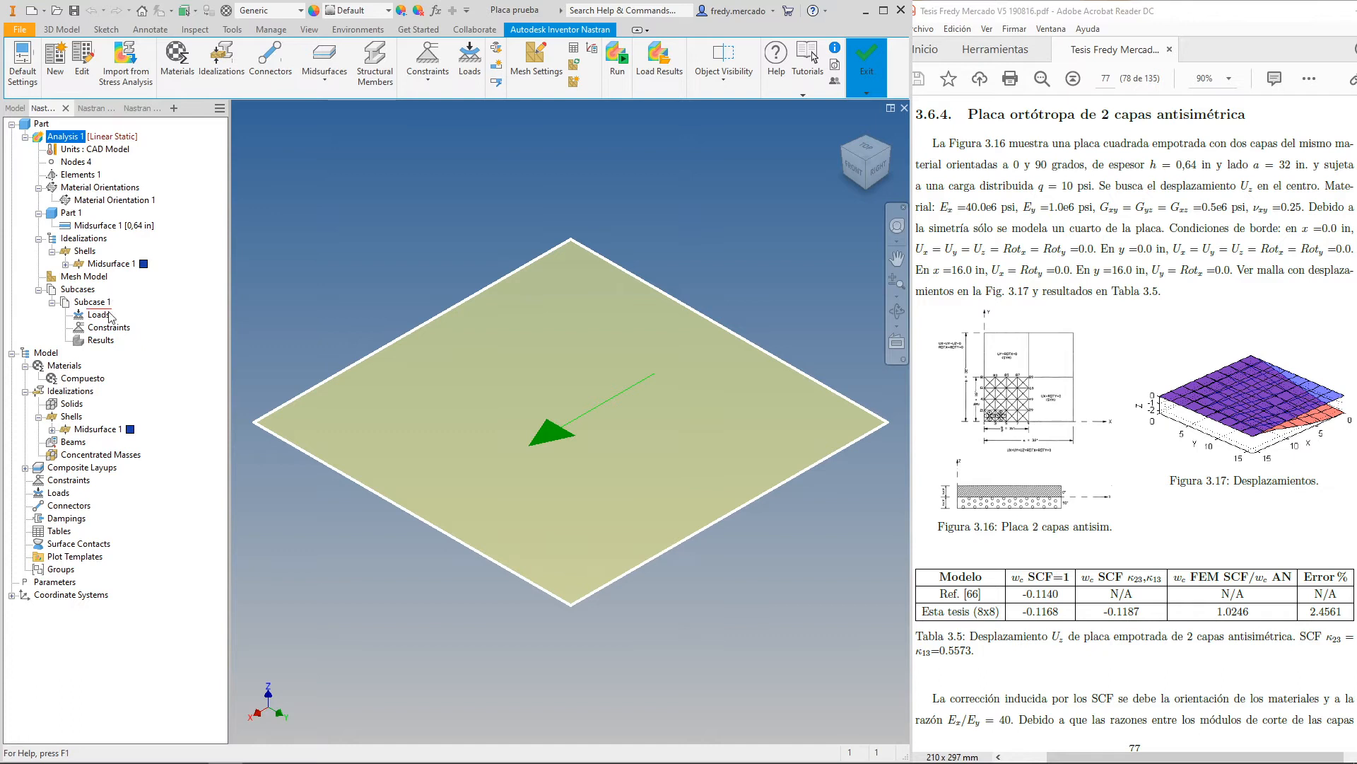
Add a 10 psi pressure load normal to the surface on the plate face in Subcase 1
{"action": "left_click", "coordinate": [105, 315]}
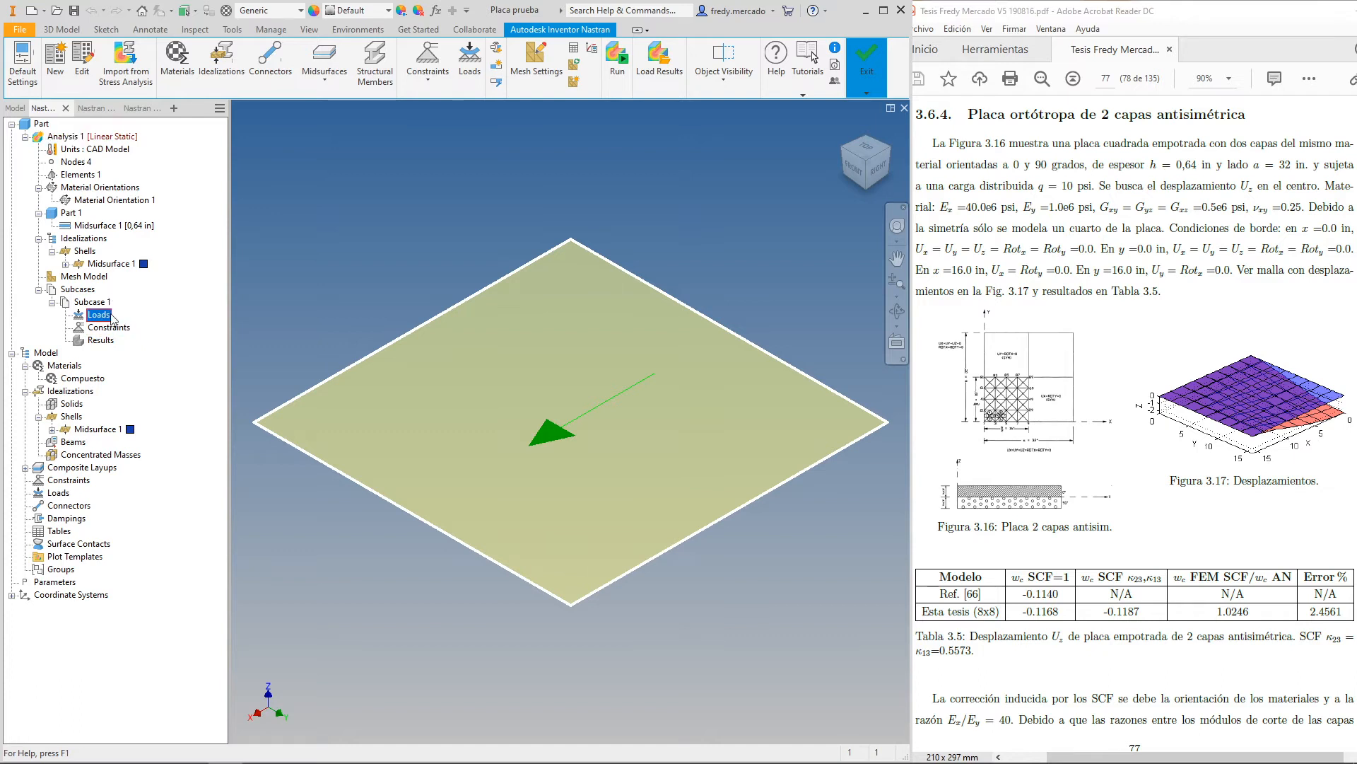
{"action": "right_click", "coordinate": [108, 314]}
{"action": "left_click", "coordinate": [140, 325]}
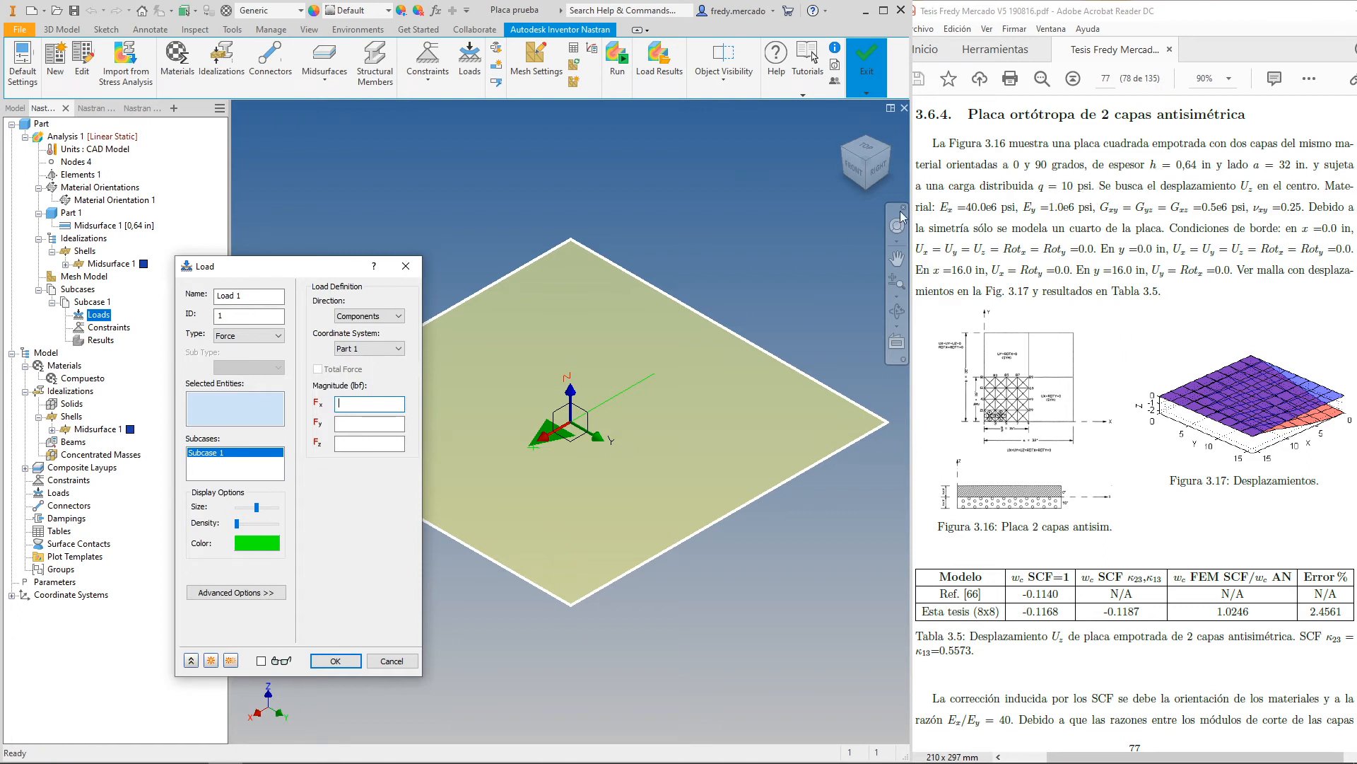
{"action": "left_click", "coordinate": [277, 338]}
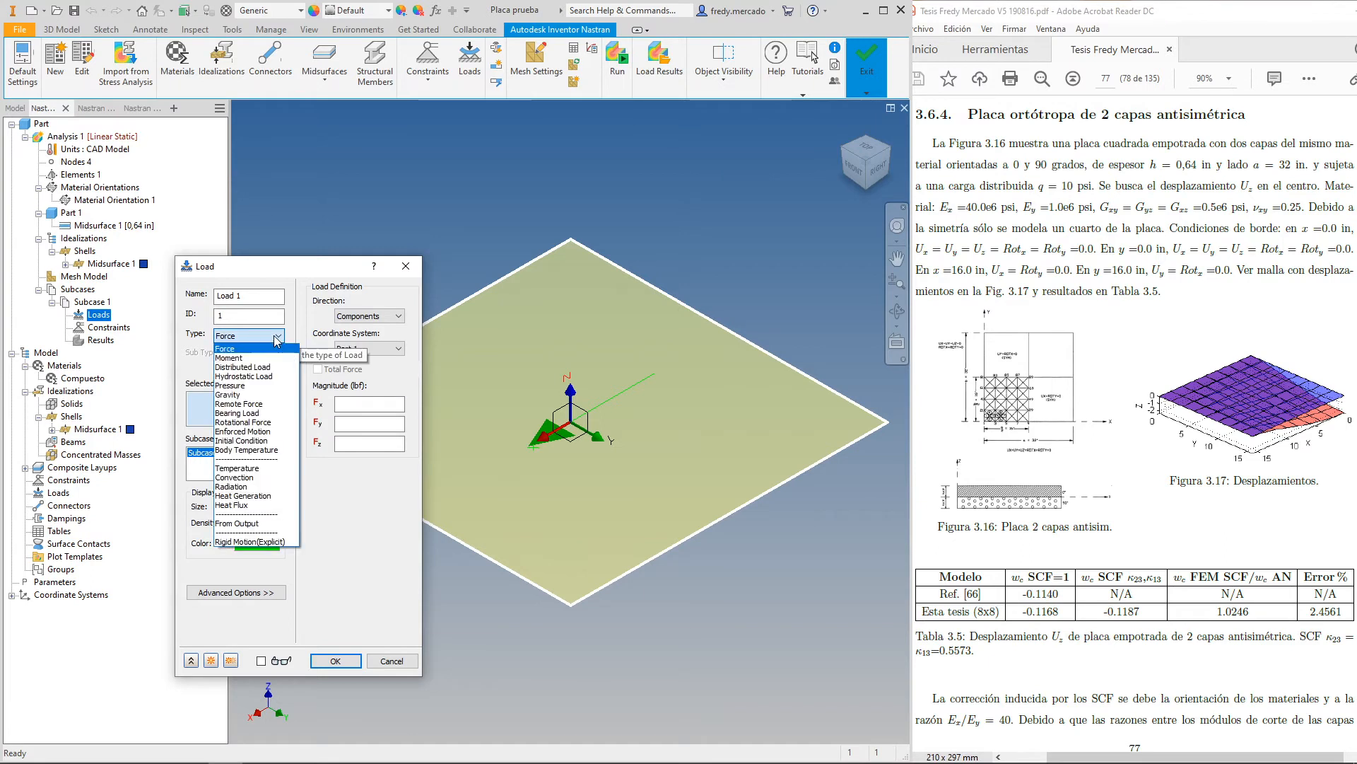
{"action": "left_click", "coordinate": [240, 385]}
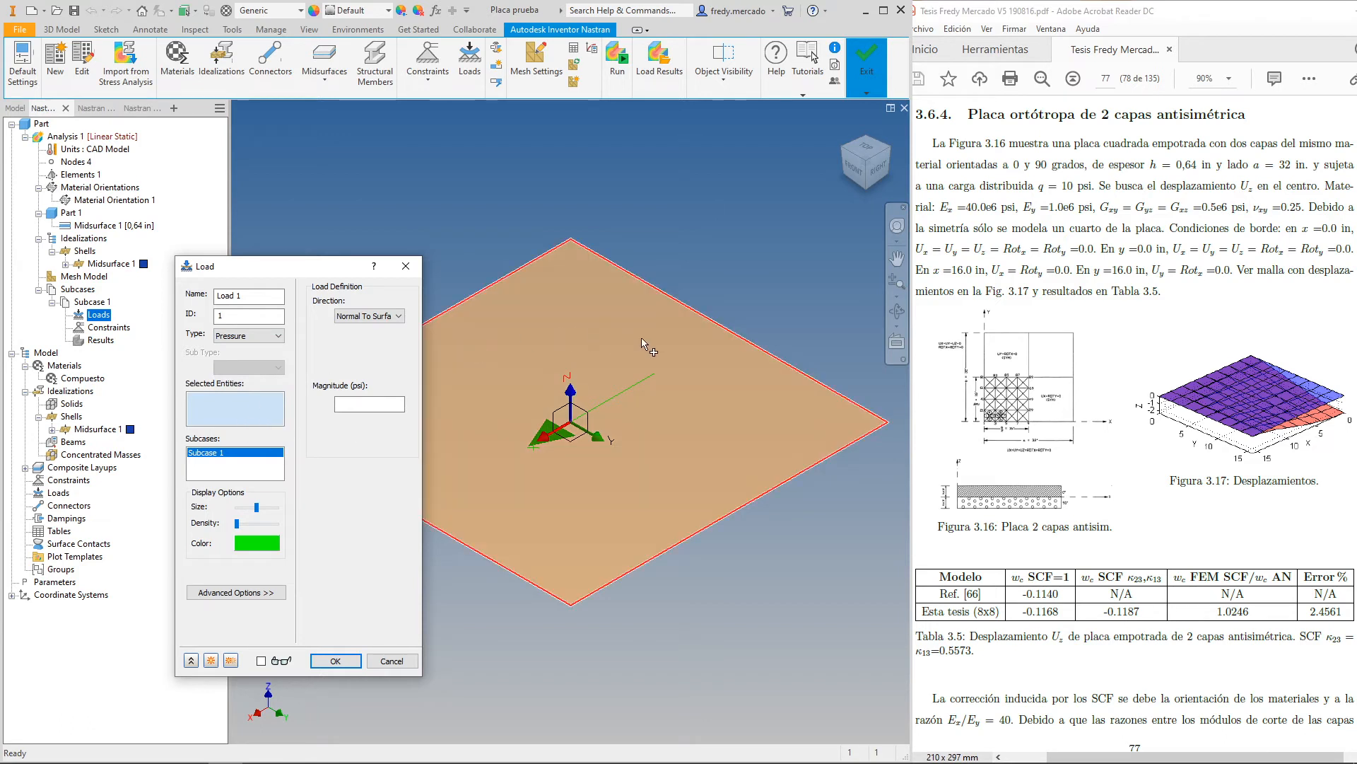
{"action": "left_click", "coordinate": [643, 343]}
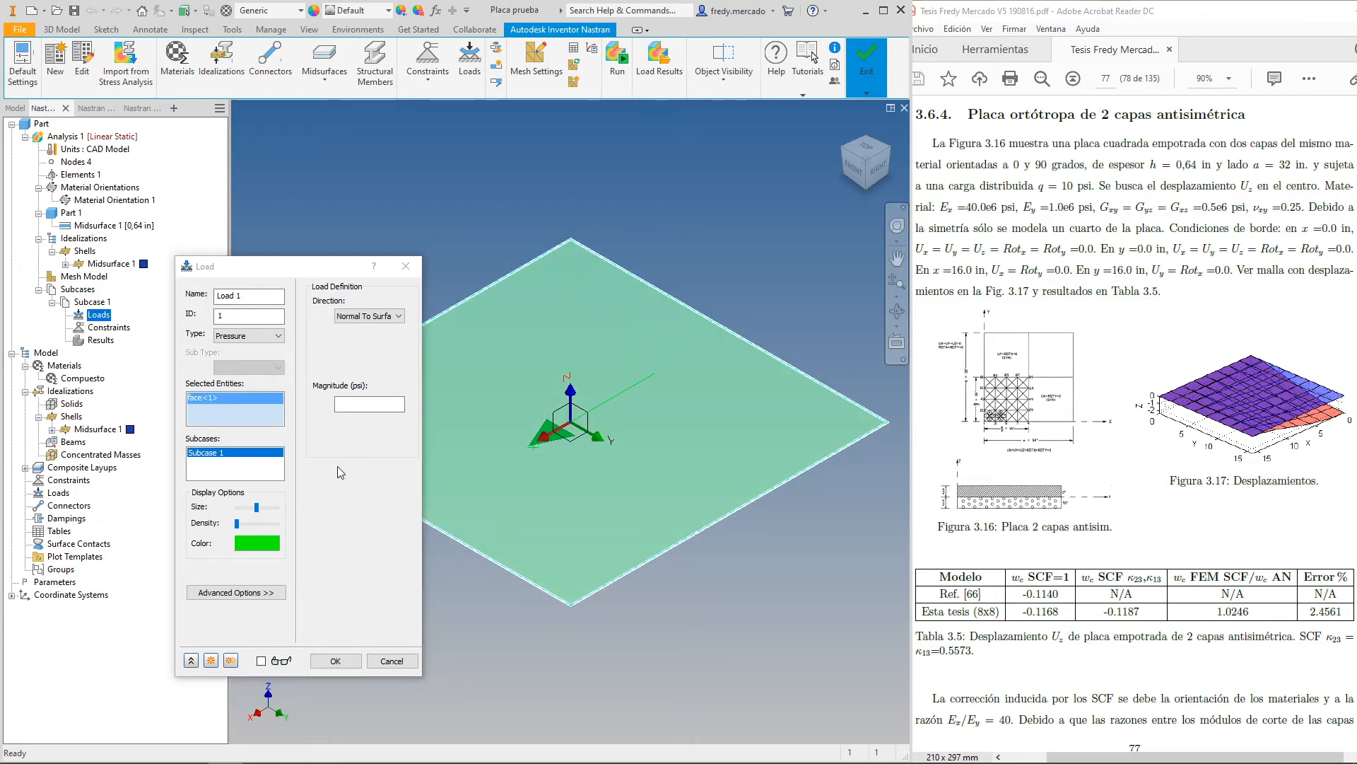
{"action": "left_click", "coordinate": [362, 406]}
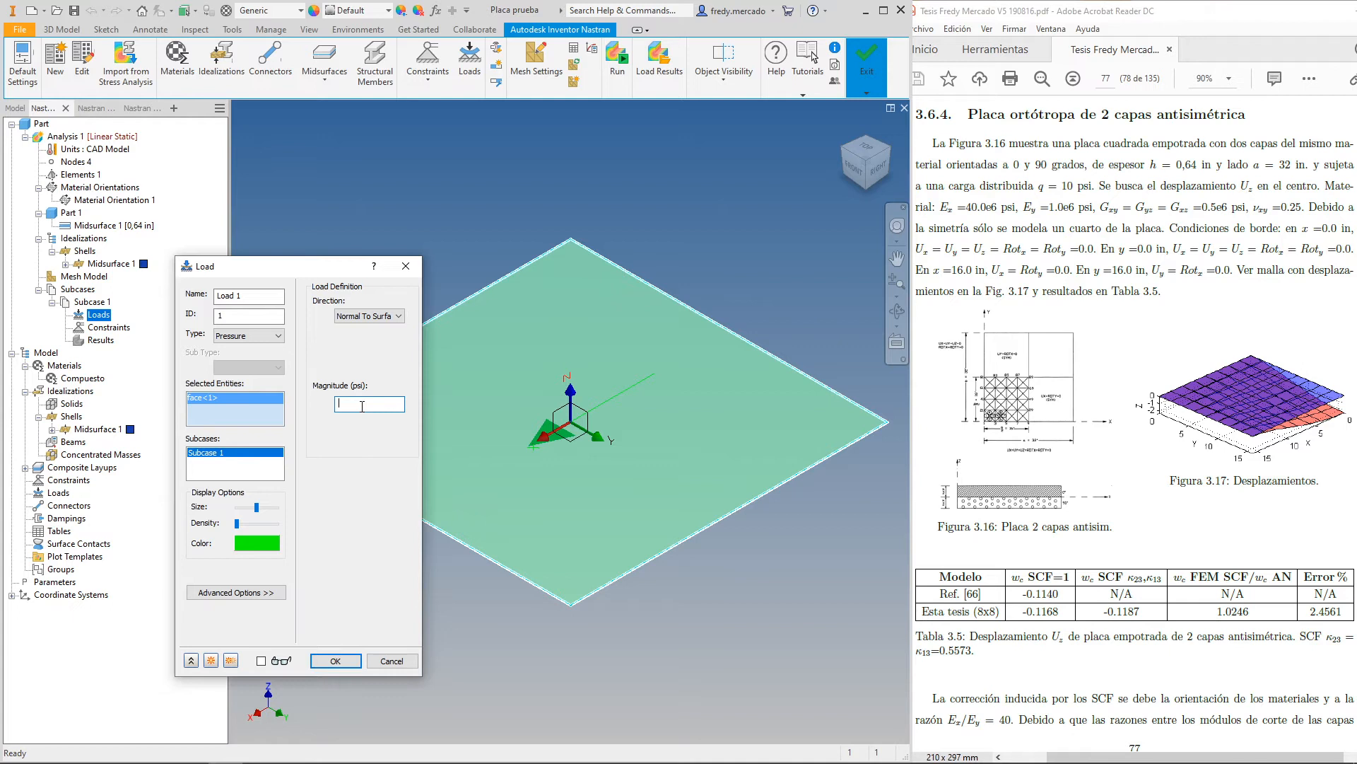
{"action": "type", "text": "10"}
{"action": "left_click", "coordinate": [393, 316]}
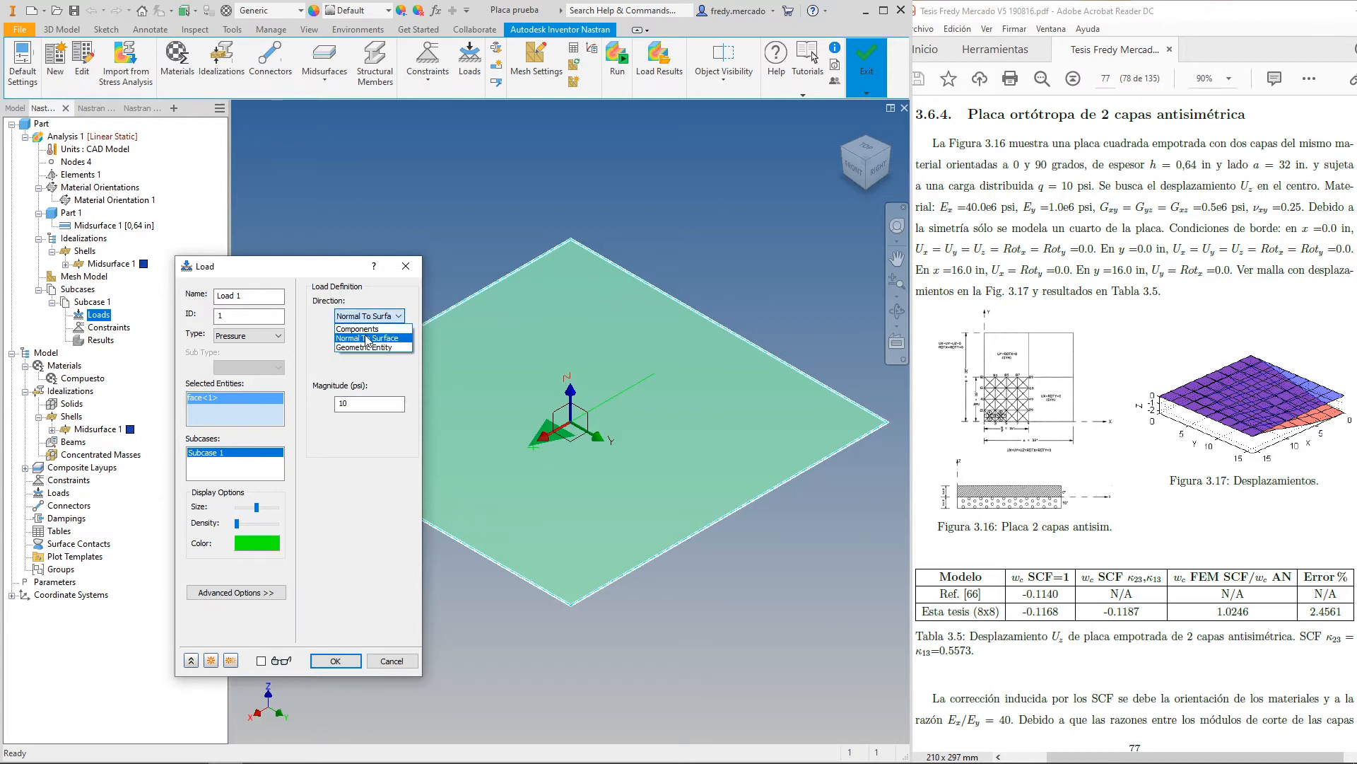
{"action": "left_click", "coordinate": [368, 339]}
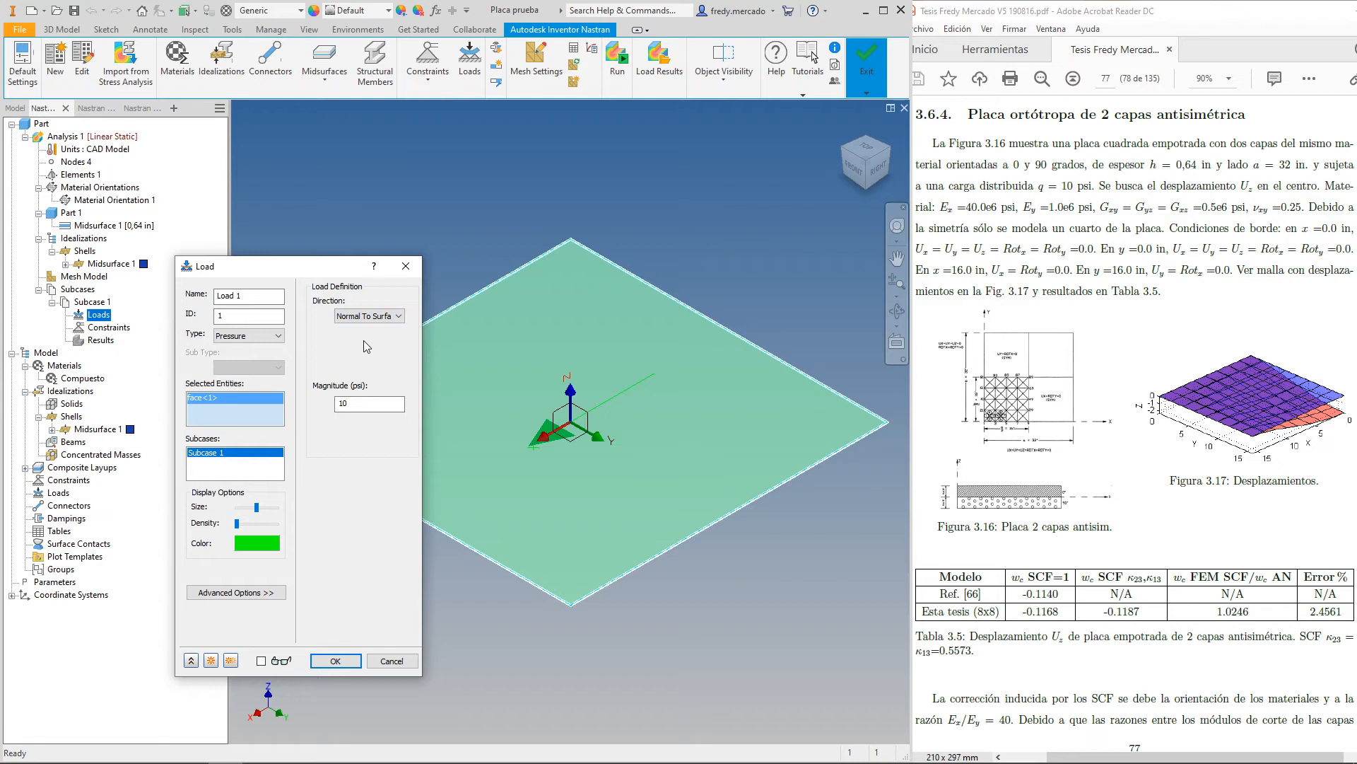
{"action": "left_click", "coordinate": [335, 660]}
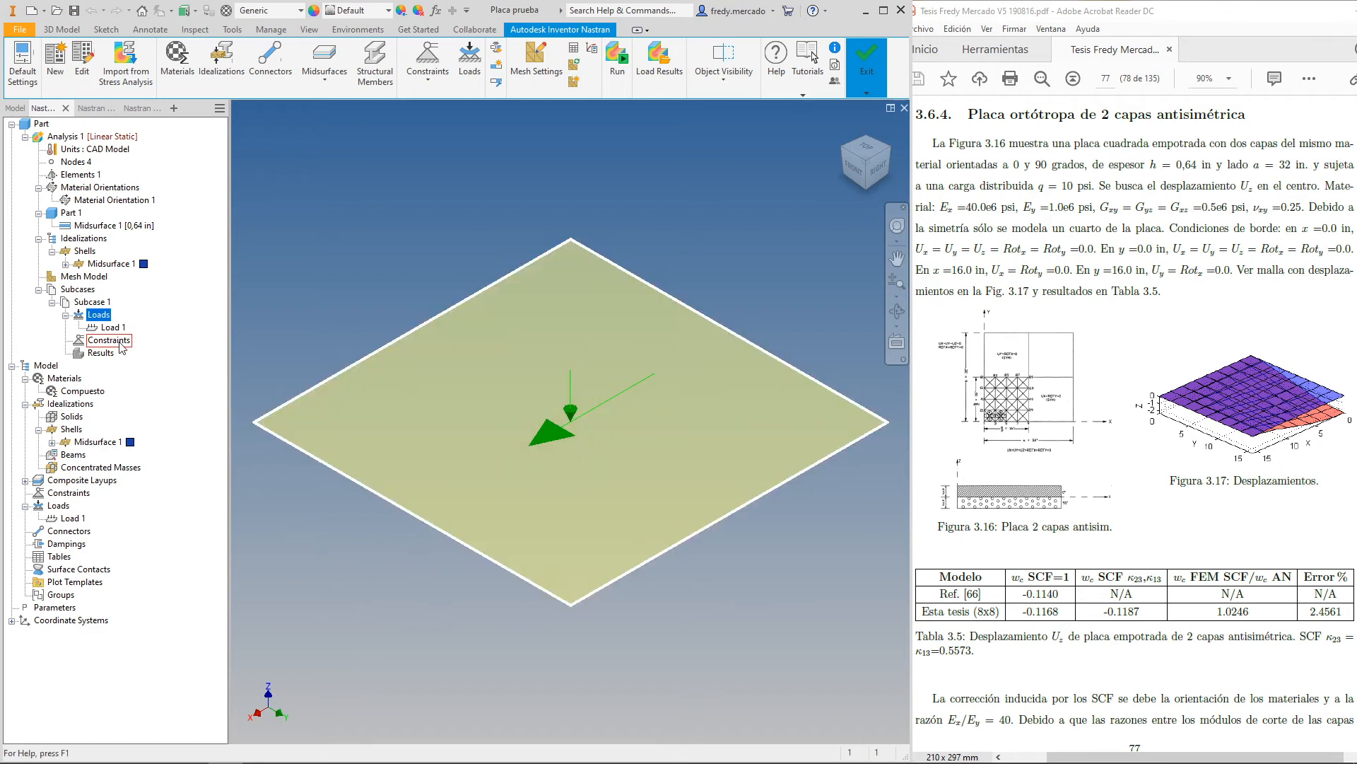
Add a structural constraint on the plate edge at x = 0, fixing Tx, Ty, Tz, Rx and Ry and leaving Rz free
{"action": "left_click", "coordinate": [109, 340]}
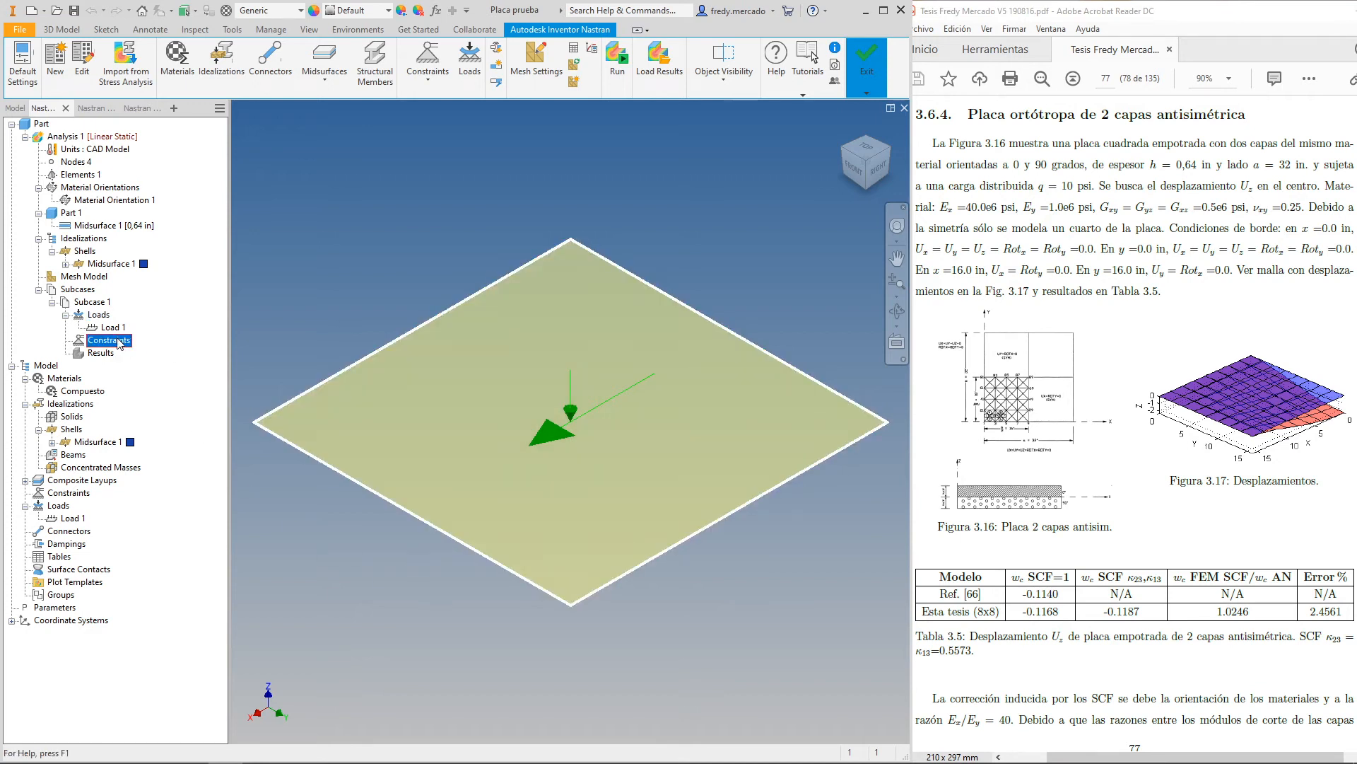
{"action": "right_click", "coordinate": [119, 343]}
{"action": "left_click", "coordinate": [188, 349]}
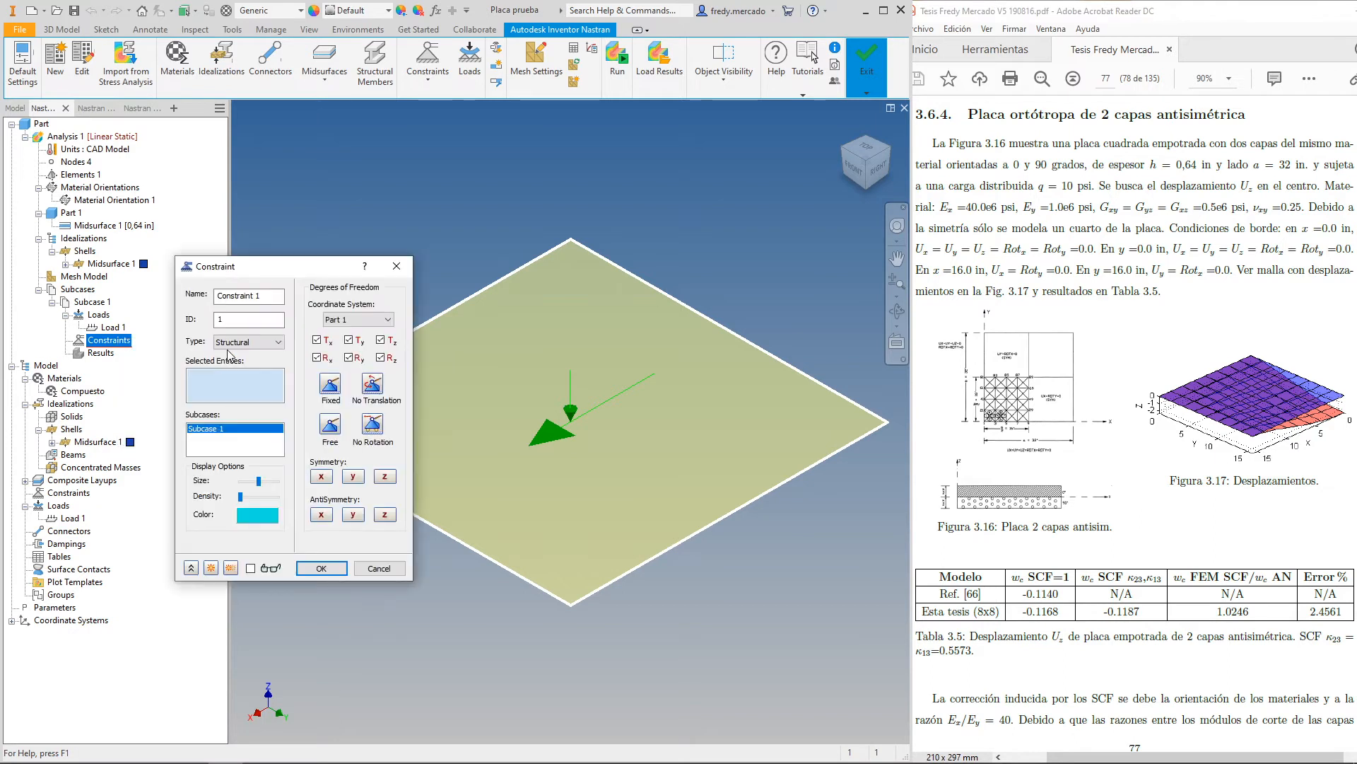
{"action": "left_click_drag", "start_coordinate": [318, 275], "coordinate": [156, 423]}
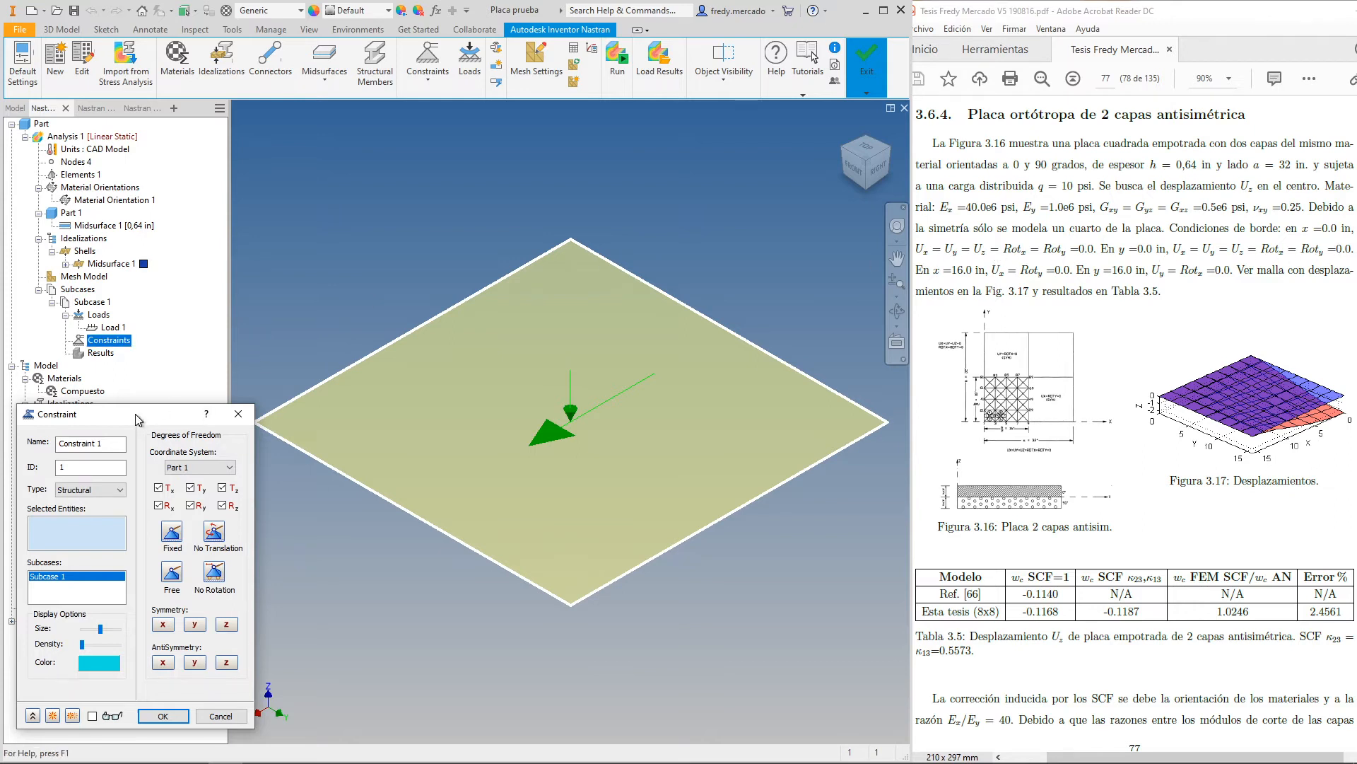
{"action": "left_click_drag", "start_coordinate": [136, 419], "coordinate": [127, 421]}
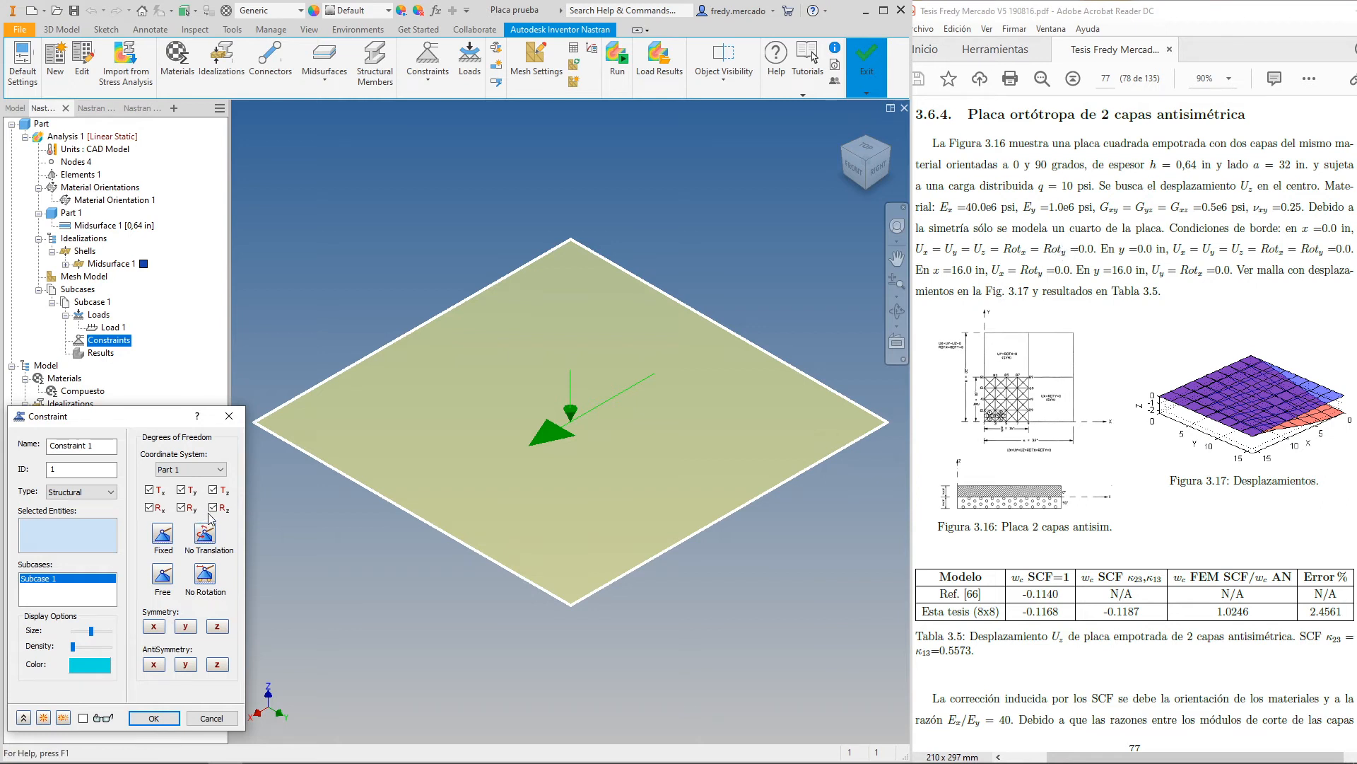
{"action": "left_click", "coordinate": [213, 508]}
{"action": "left_click", "coordinate": [740, 337]}
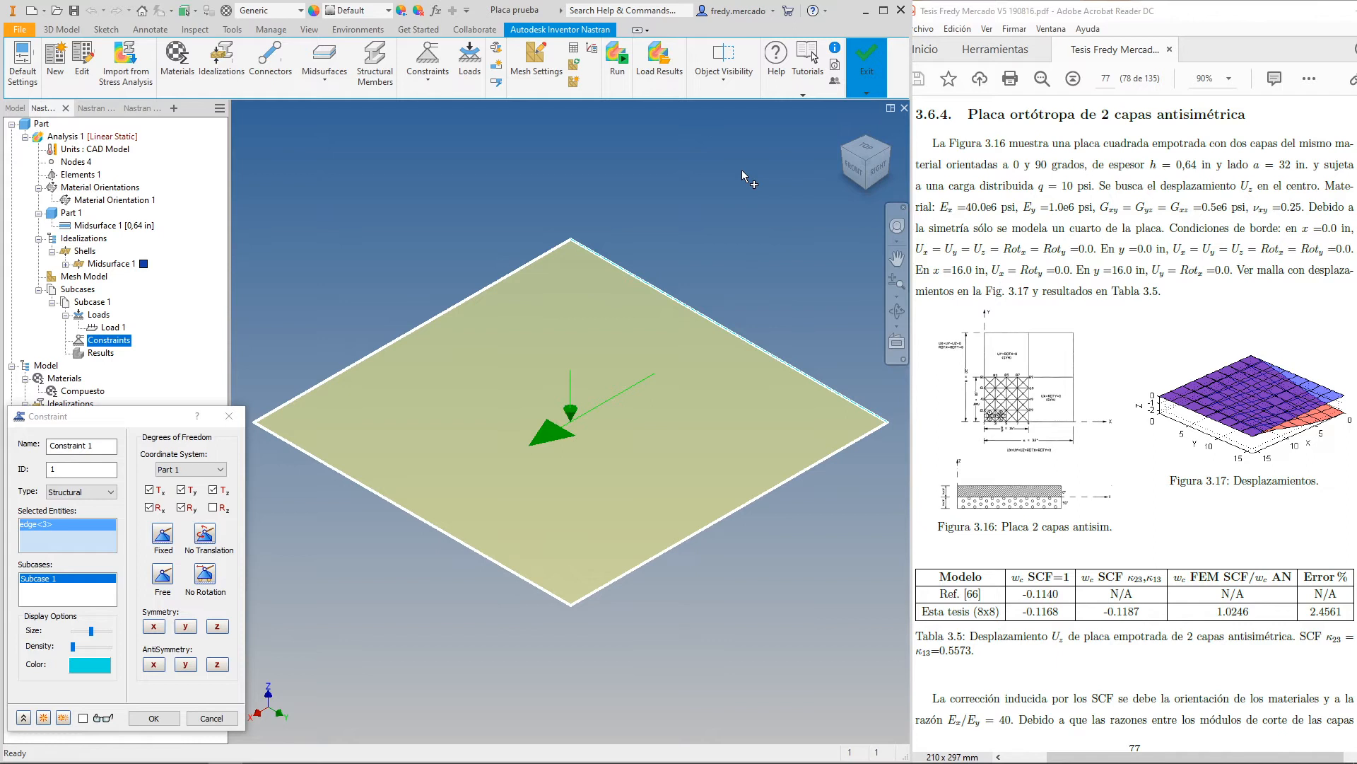
{"action": "left_click", "coordinate": [847, 151]}
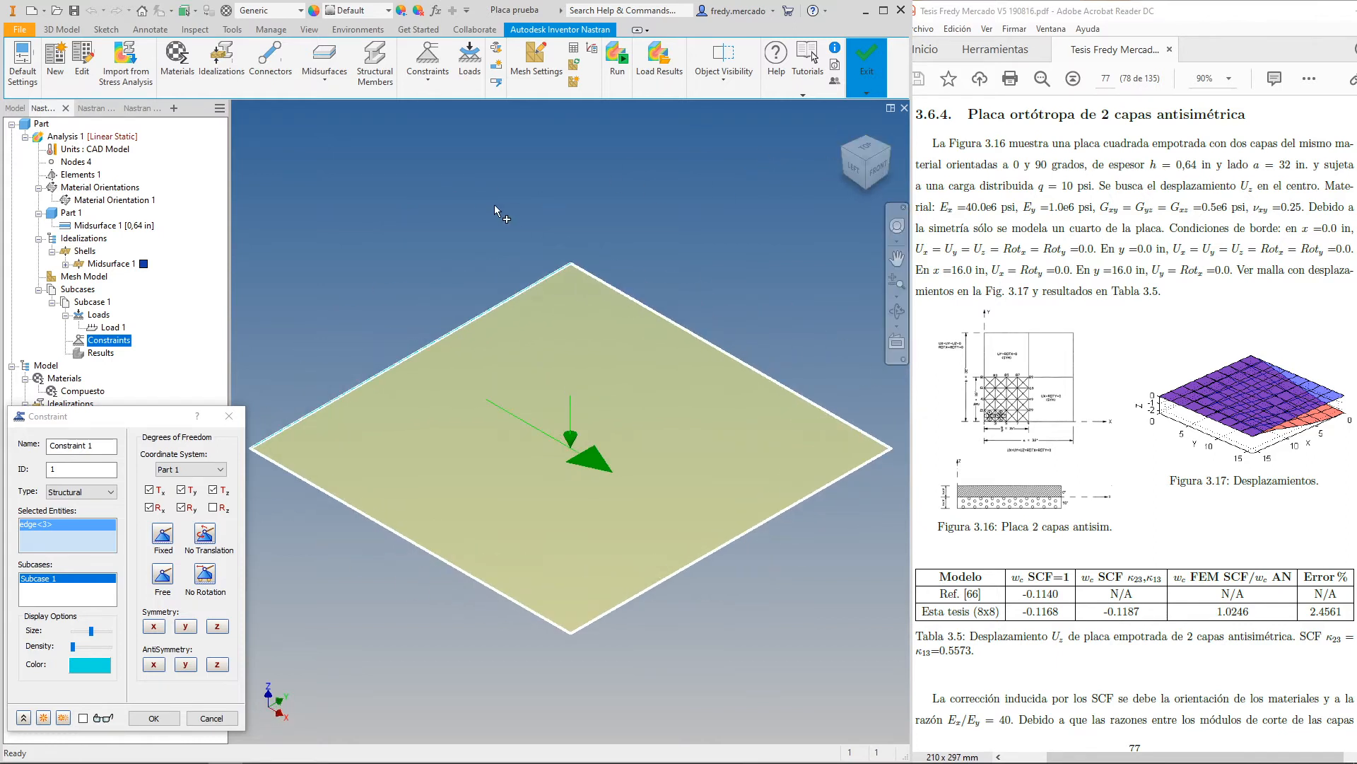
{"action": "left_click", "coordinate": [844, 150]}
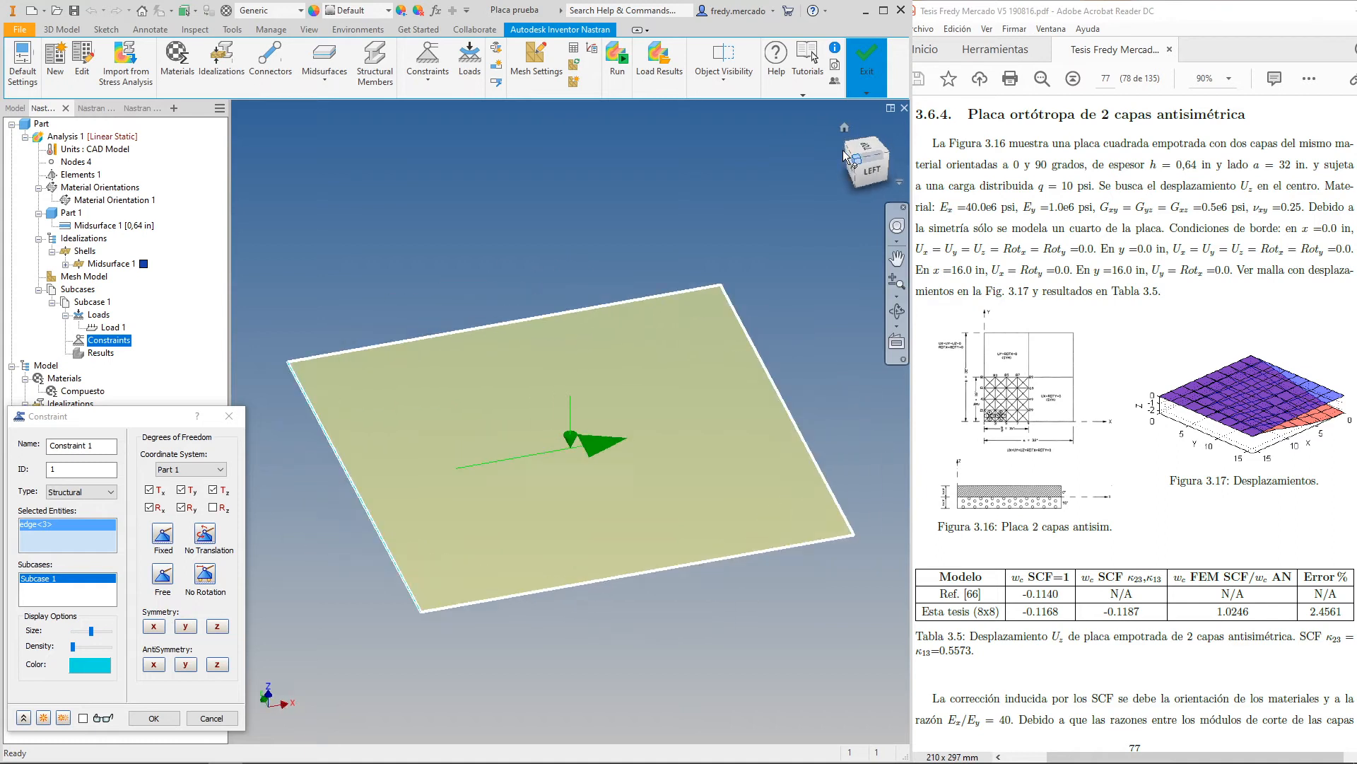
{"action": "left_click", "coordinate": [885, 156]}
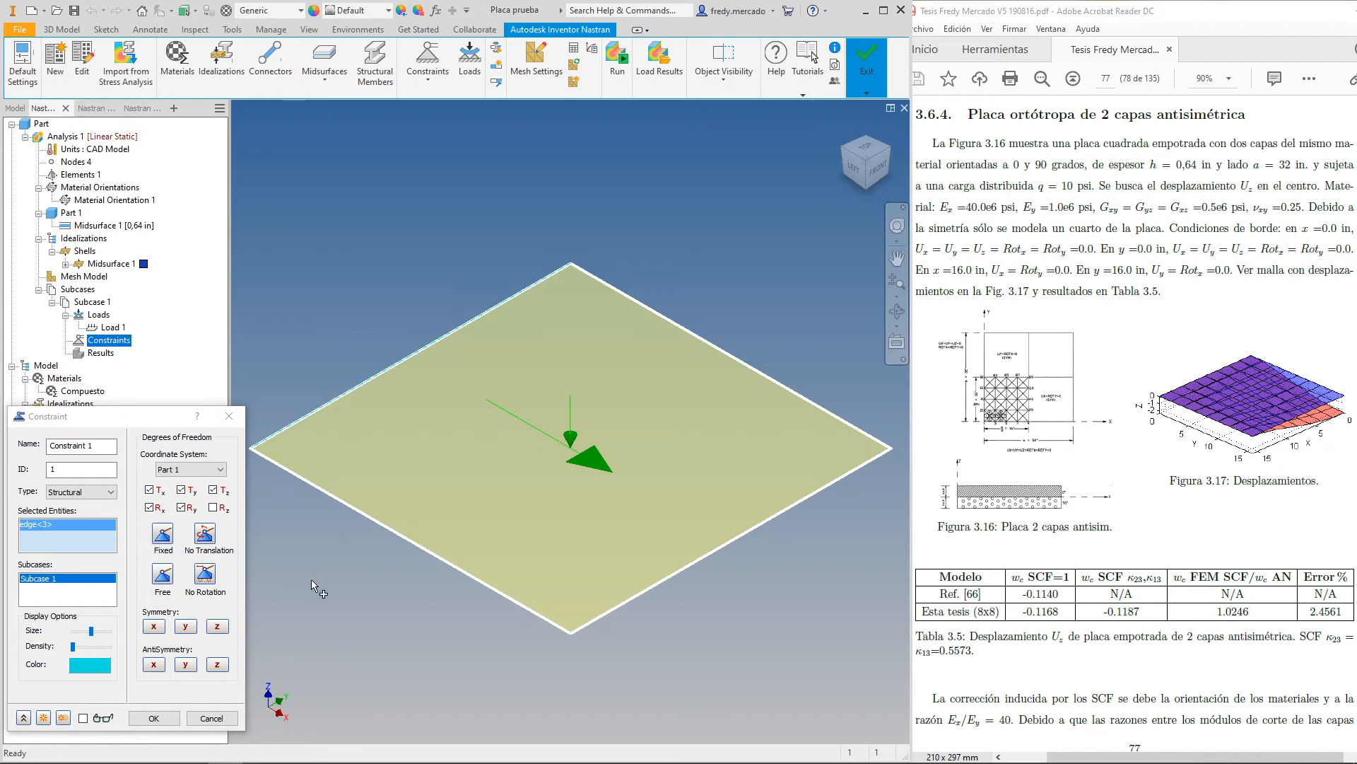
{"action": "left_click", "coordinate": [42, 718]}
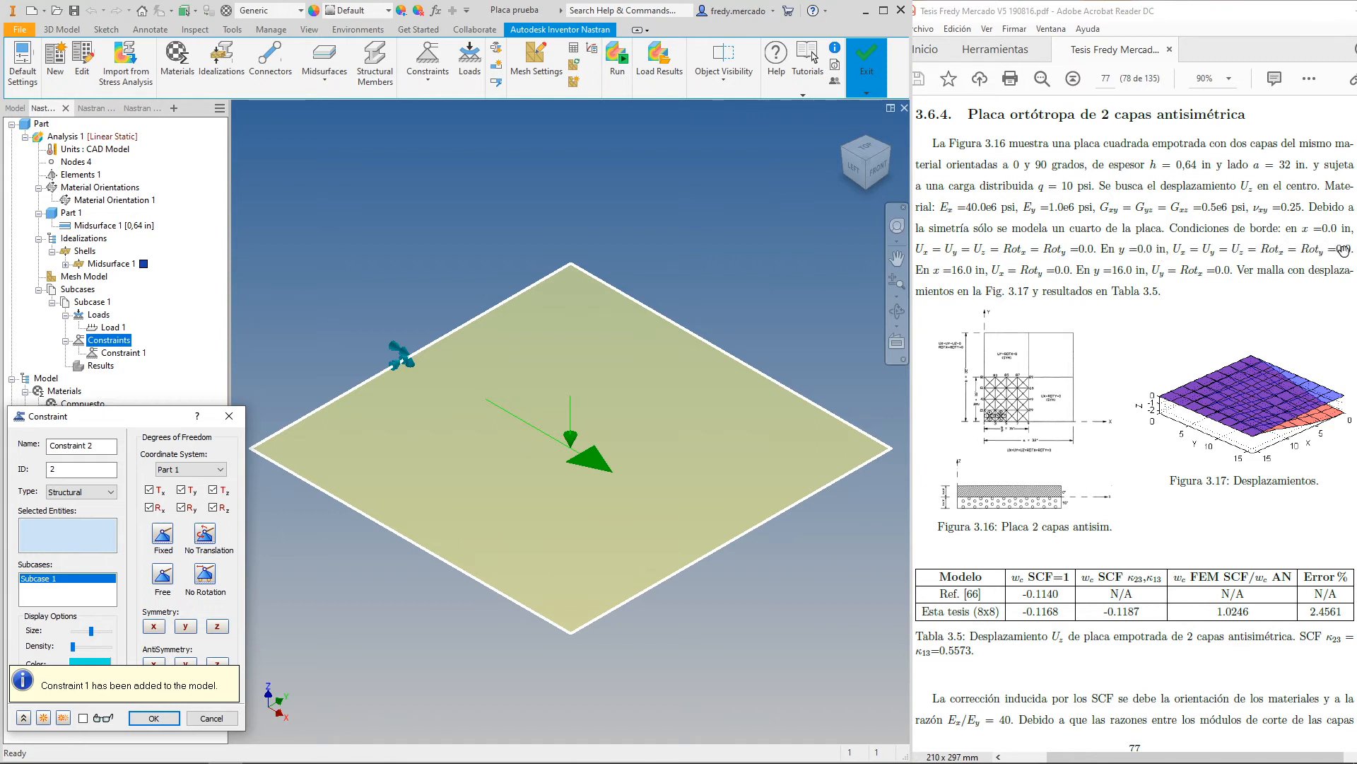
Add a second structural constraint on the plate edge at y = 0, fixing everything except Rz
{"action": "left_click", "coordinate": [213, 508]}
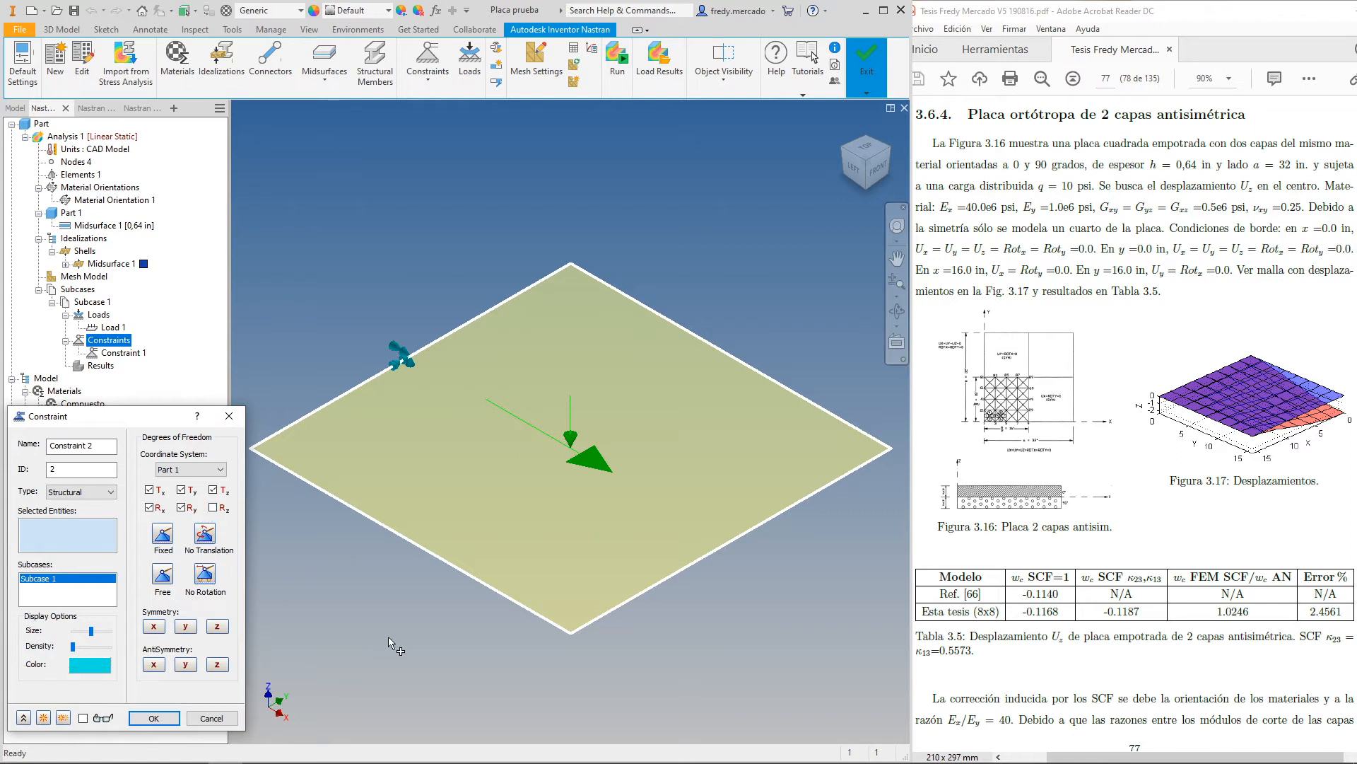
{"action": "left_click", "coordinate": [450, 570]}
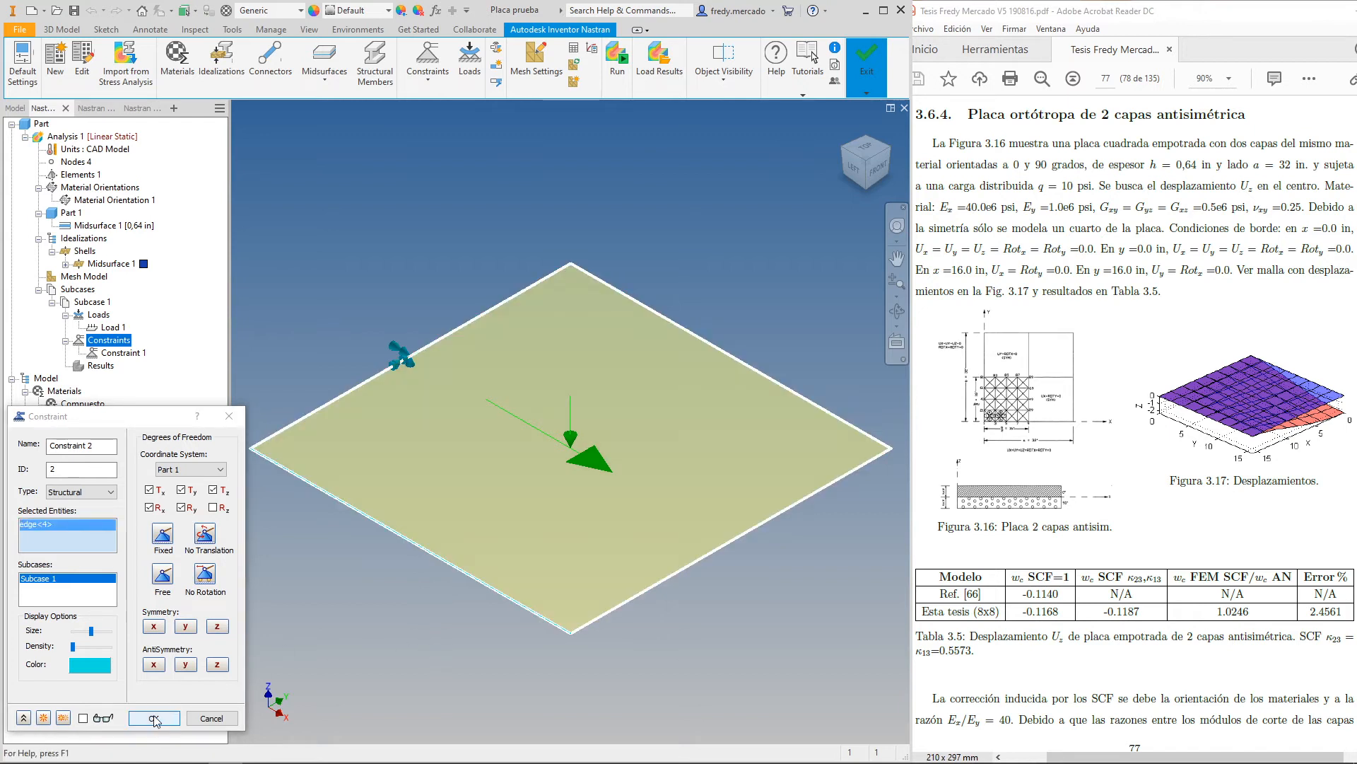
{"action": "left_click", "coordinate": [109, 494]}
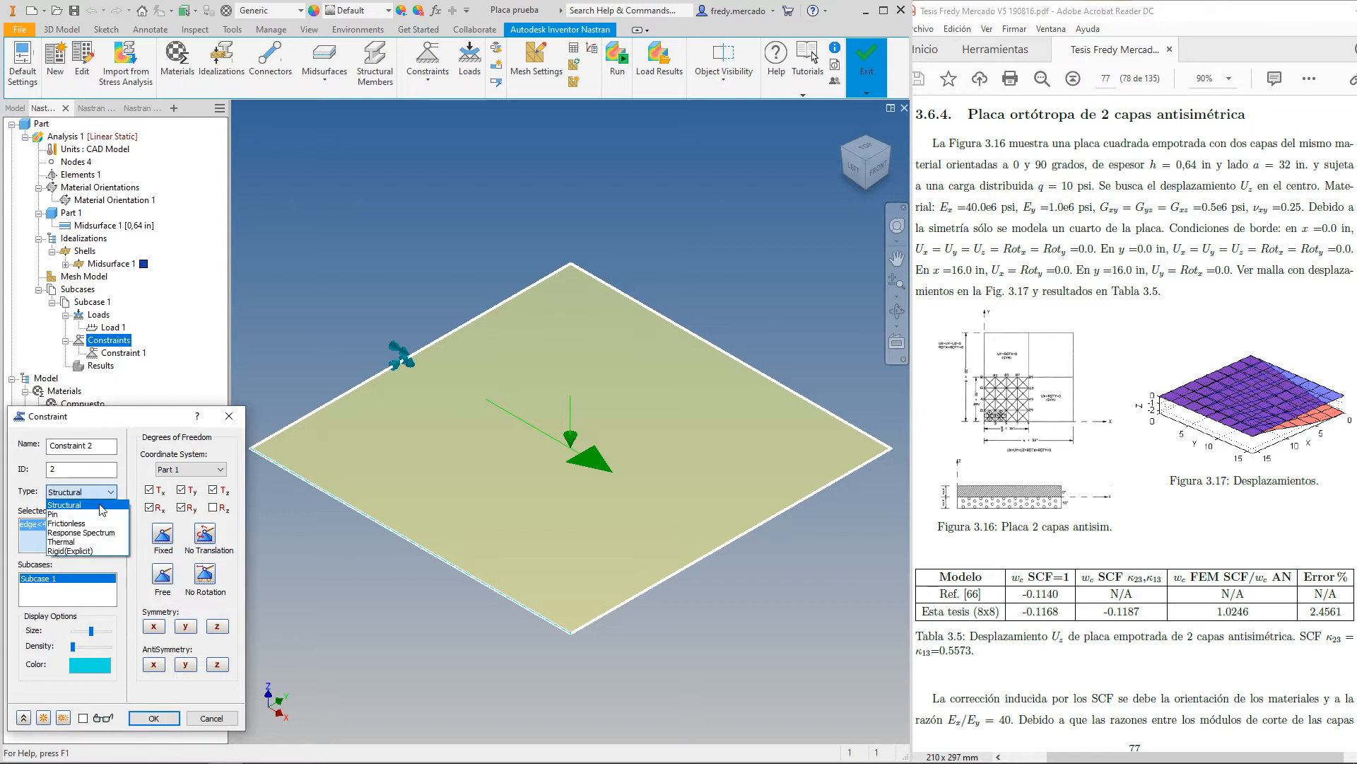
{"action": "left_click", "coordinate": [103, 505]}
{"action": "left_click", "coordinate": [161, 719]}
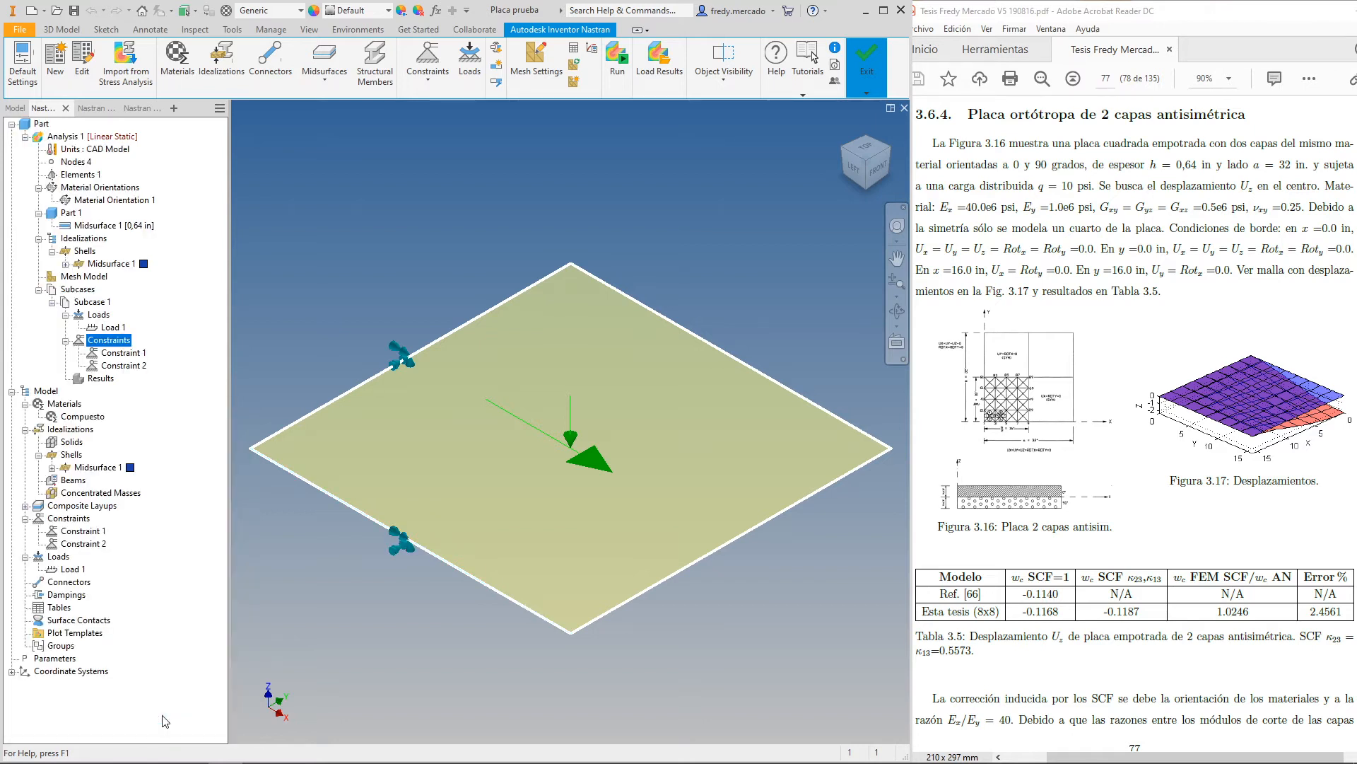
Start a new constraint in Subcase 1 and enlarge the thesis PDF to 200% to examine the symmetry conditions in Figure 3.16
{"action": "right_click", "coordinate": [118, 341]}
{"action": "left_click", "coordinate": [156, 351]}
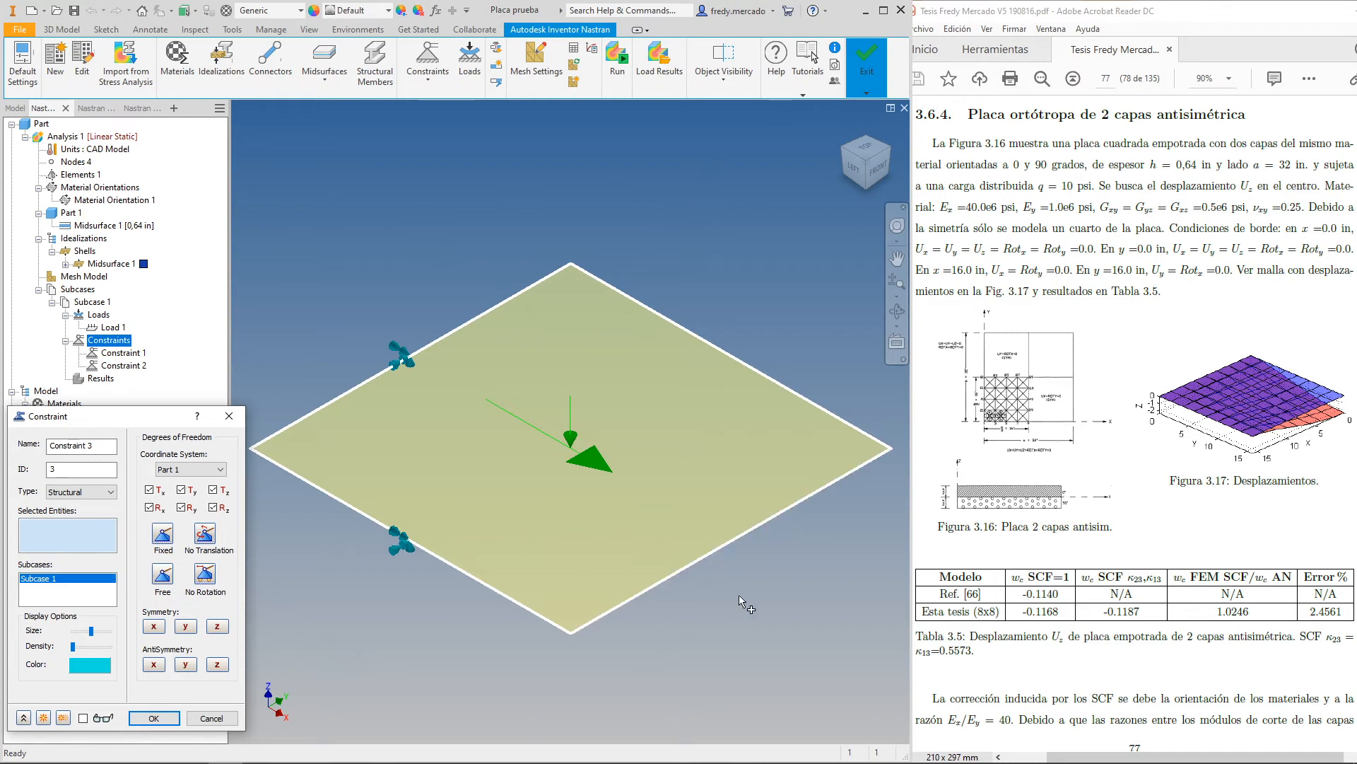
{"action": "left_click_drag", "start_coordinate": [1124, 335], "coordinate": [1206, 330]}
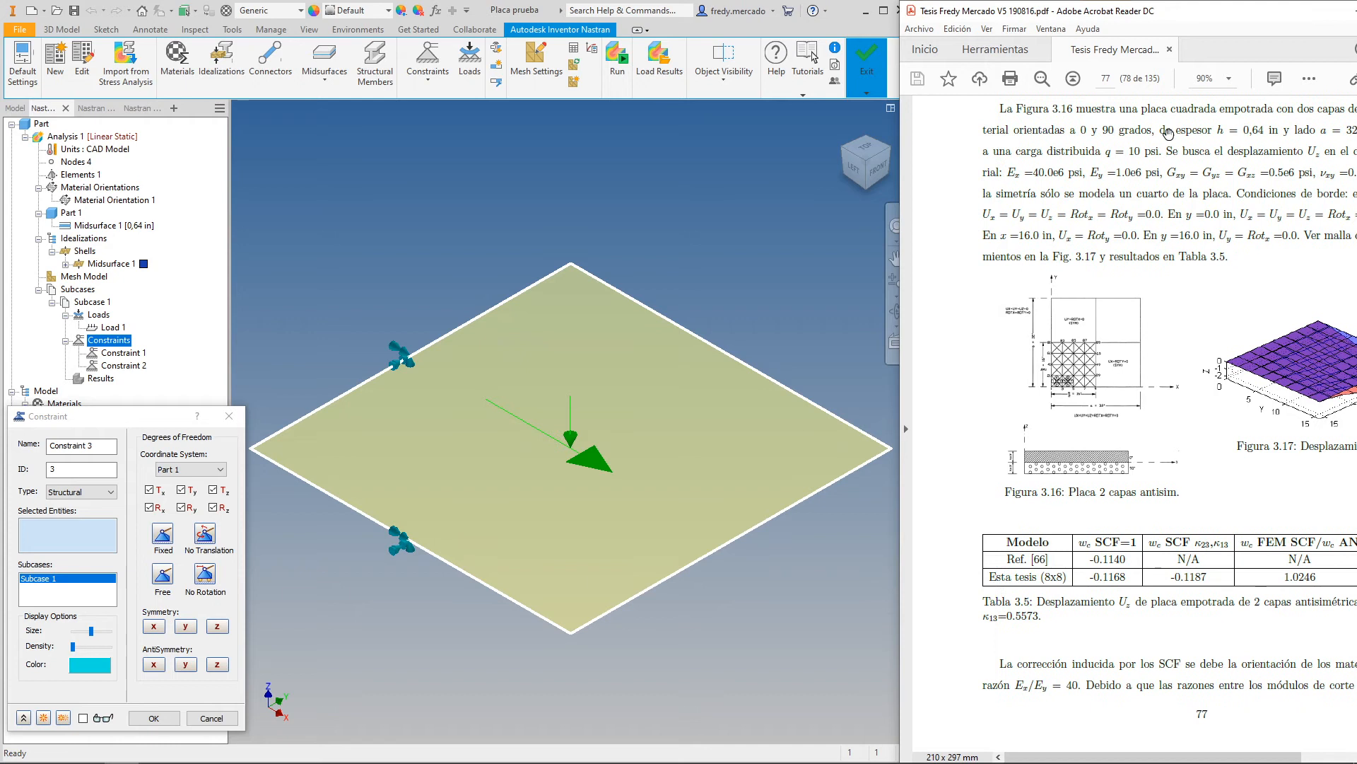
{"action": "left_click", "coordinate": [1228, 79]}
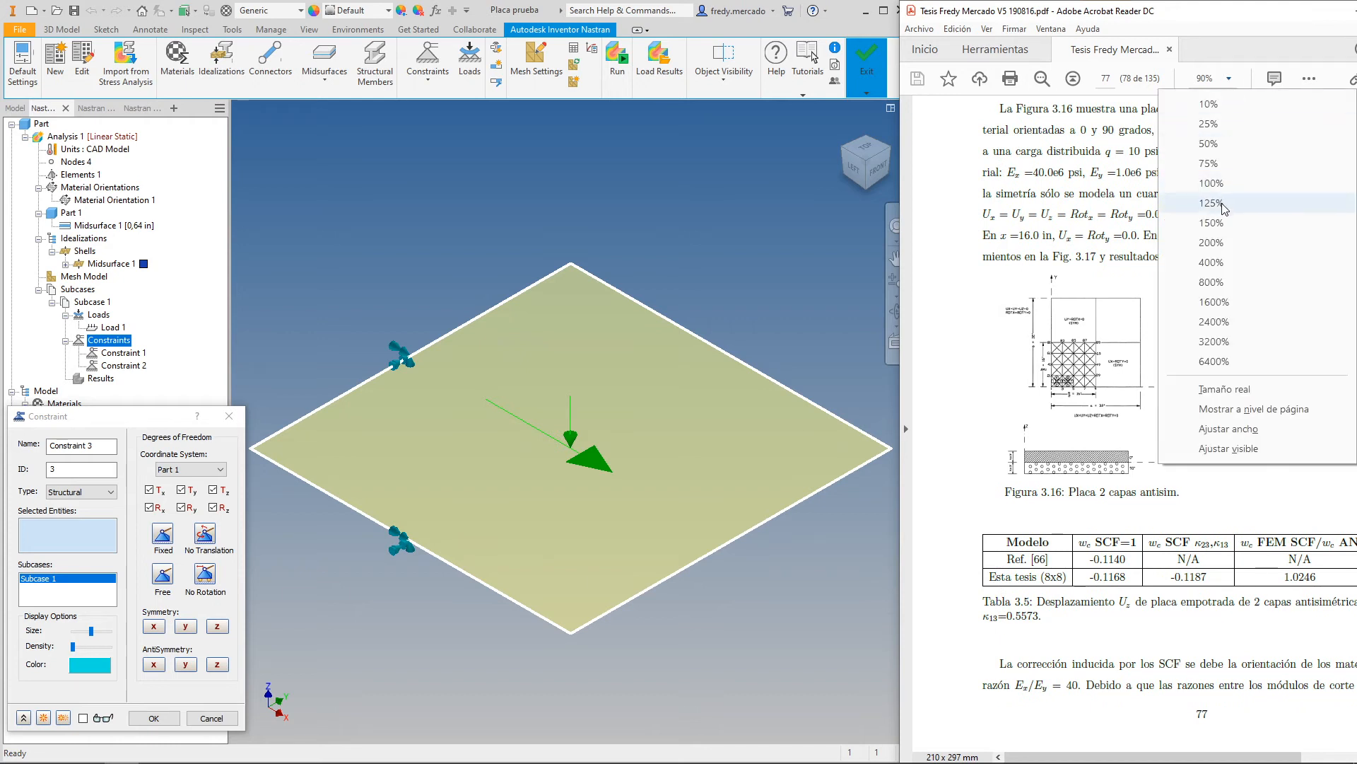
{"action": "left_click", "coordinate": [1222, 204]}
{"action": "left_click", "coordinate": [1235, 79]}
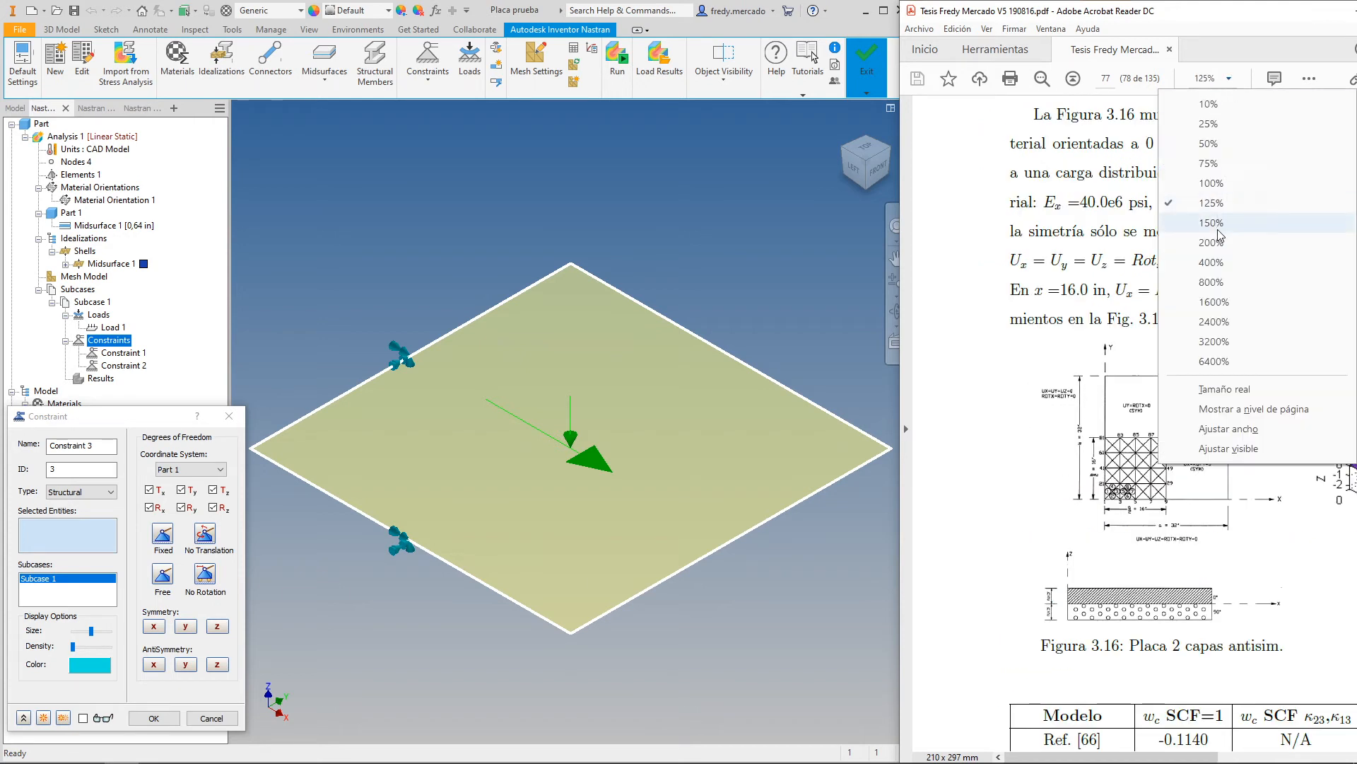
{"action": "left_click", "coordinate": [1220, 223]}
{"action": "left_click_drag", "start_coordinate": [1206, 442], "coordinate": [1142, 261]}
{"action": "left_click", "coordinate": [1228, 79]}
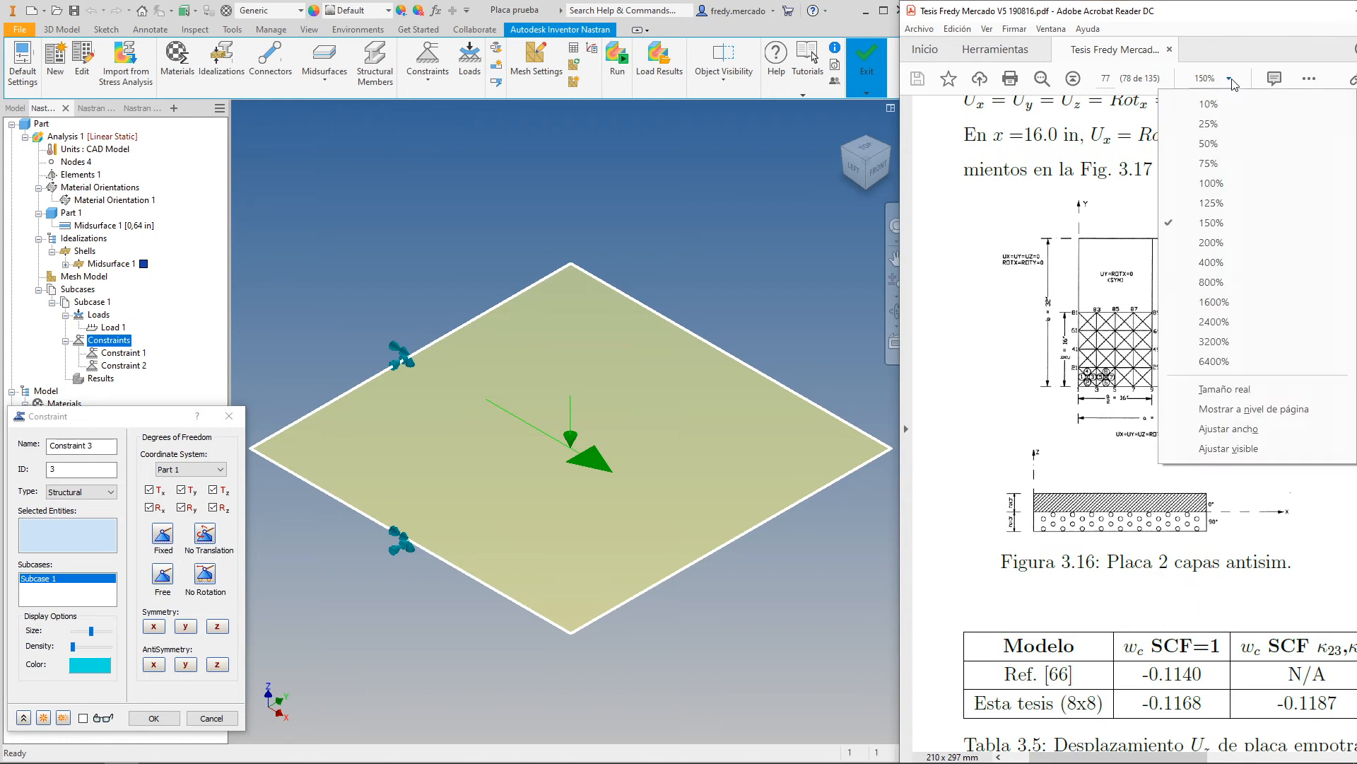
{"action": "left_click", "coordinate": [1225, 244]}
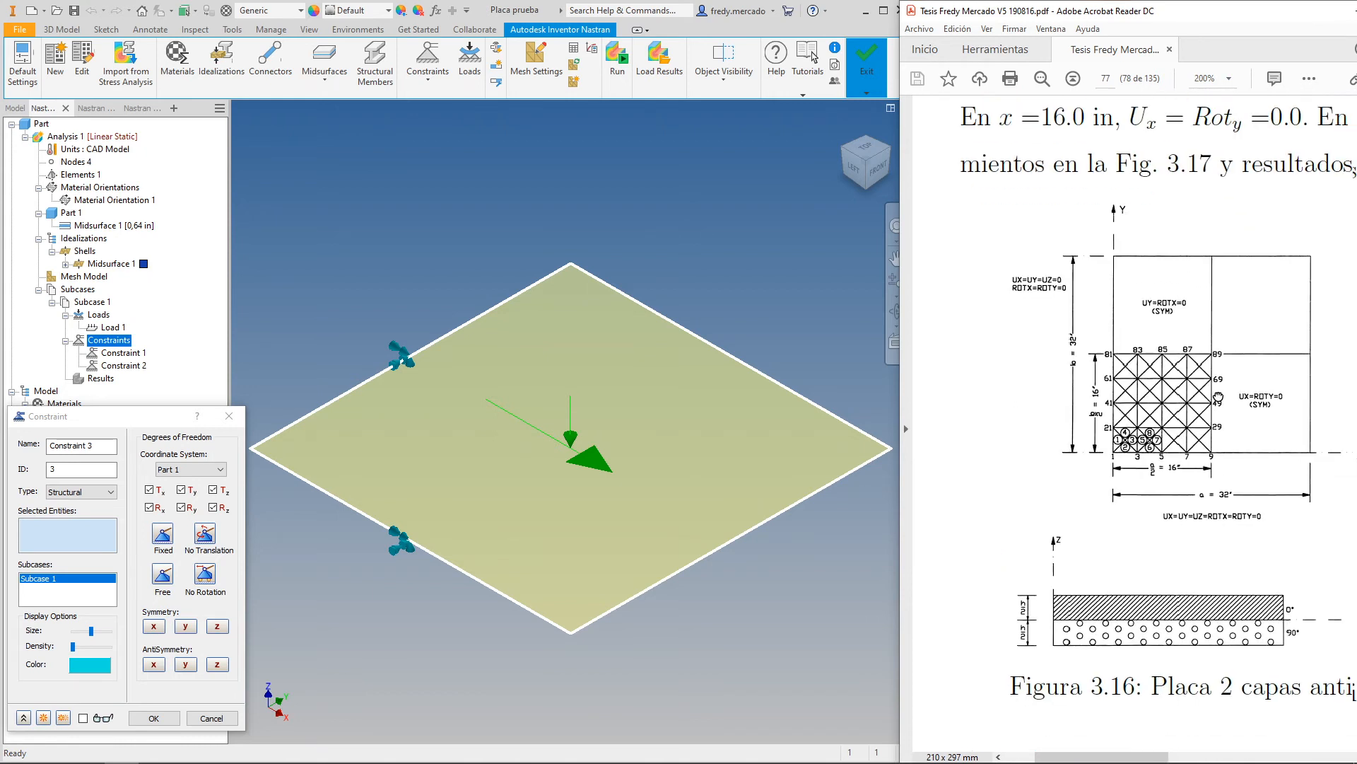
{"action": "left_click_drag", "start_coordinate": [1226, 415], "coordinate": [1173, 361]}
{"action": "scroll", "coordinate": [1175, 373], "scroll_direction": "down", "scroll_amount": 1}
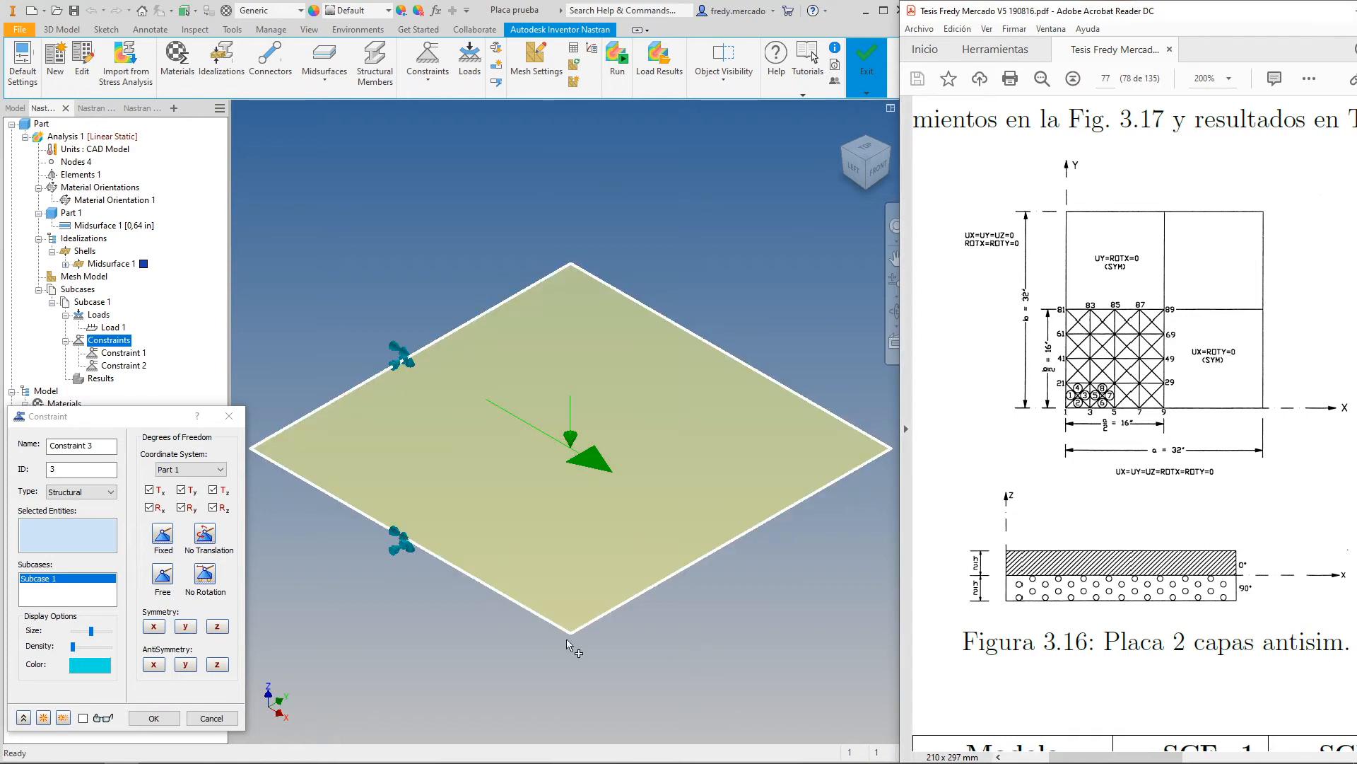
Apply the new structural constraint to the plate edge at x = 16 in, fixing only Tx and Ry
{"action": "left_click", "coordinate": [663, 585]}
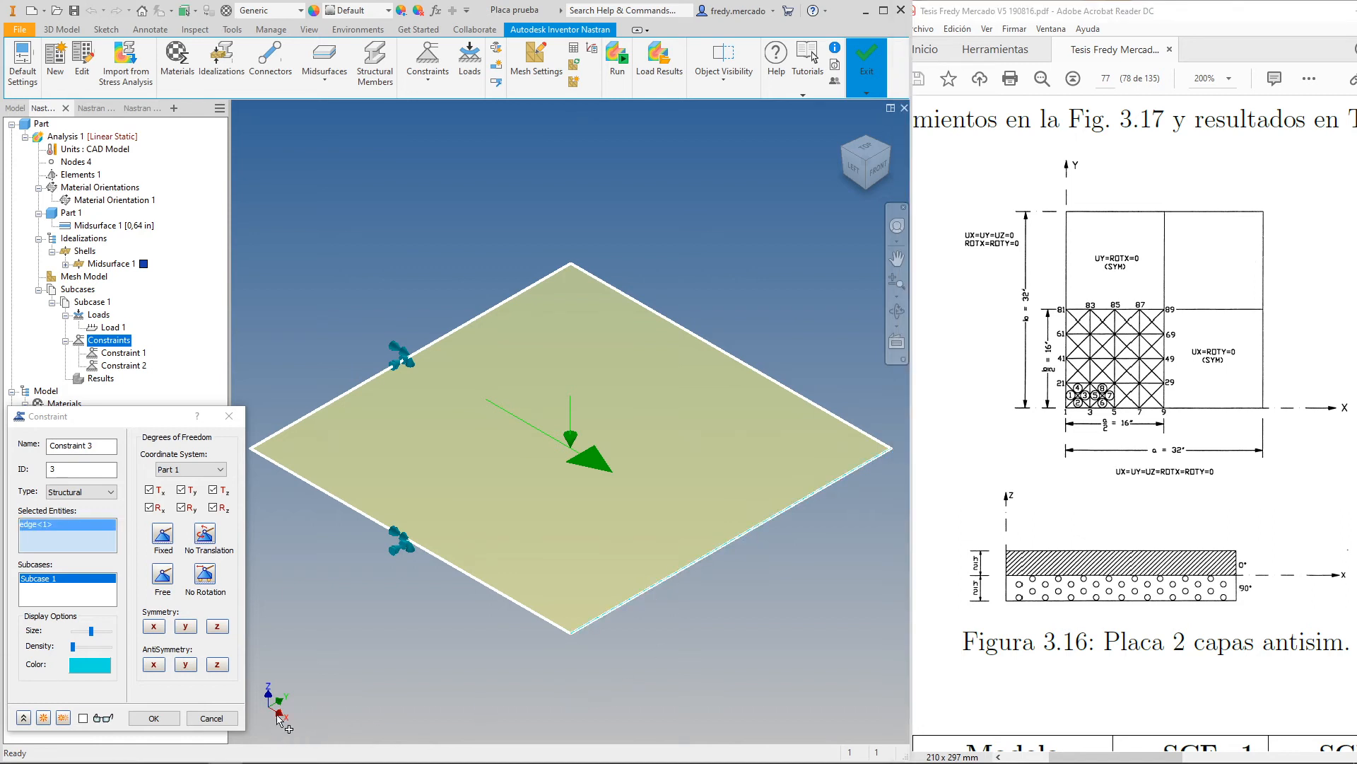
{"action": "left_click", "coordinate": [163, 578]}
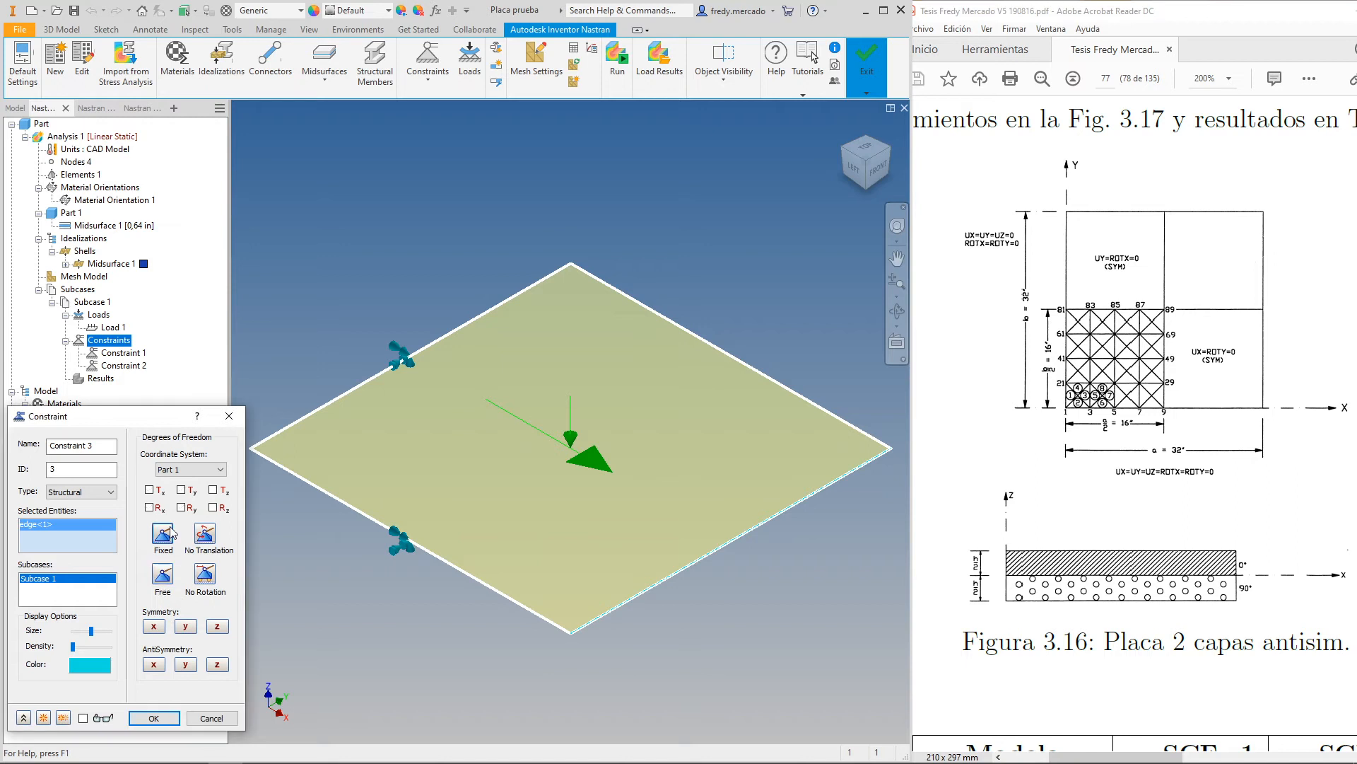
{"action": "left_click", "coordinate": [150, 490]}
{"action": "left_click", "coordinate": [182, 509]}
{"action": "left_click", "coordinate": [157, 718]}
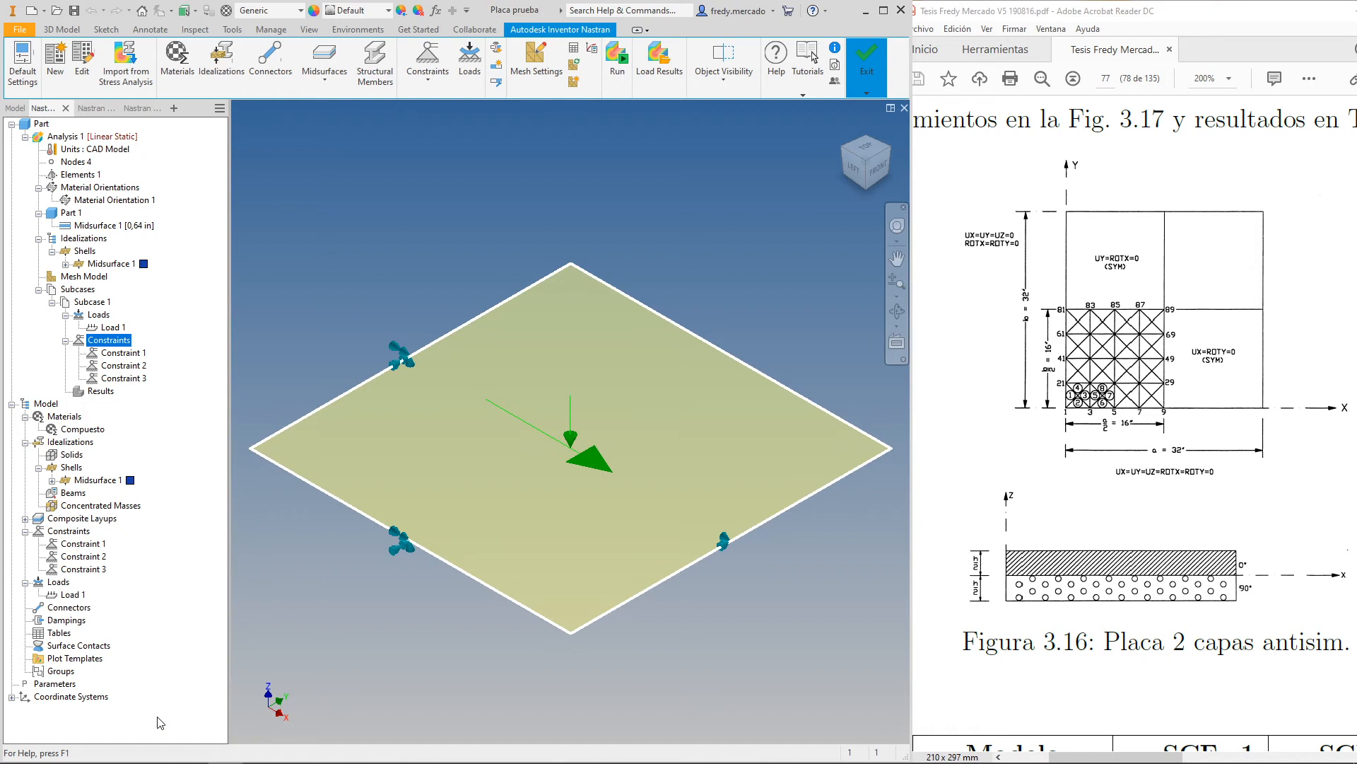
Add a fourth structural constraint on the plate edge at y = 16 in, fixing only Ty and Rx
{"action": "right_click", "coordinate": [113, 343]}
{"action": "left_click", "coordinate": [132, 353]}
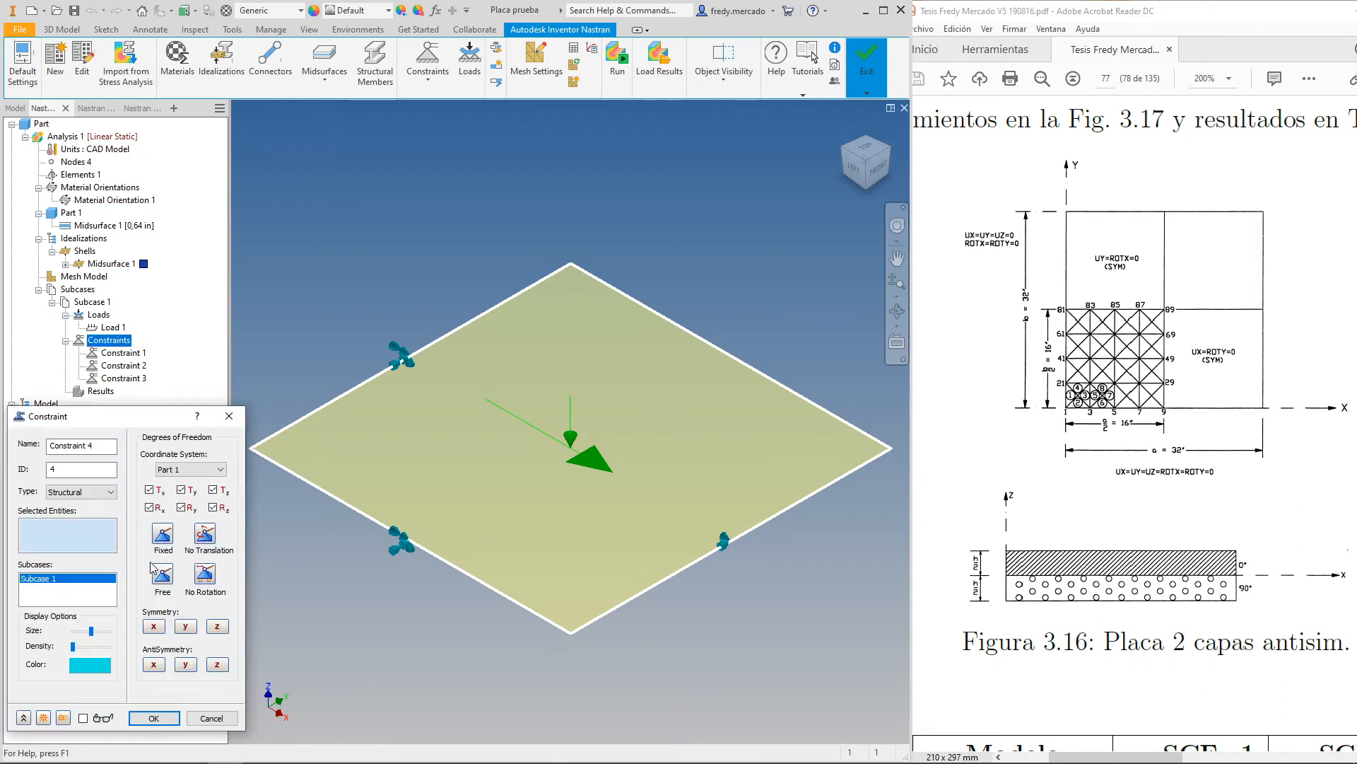
{"action": "left_click", "coordinate": [161, 573]}
{"action": "left_click", "coordinate": [715, 345]}
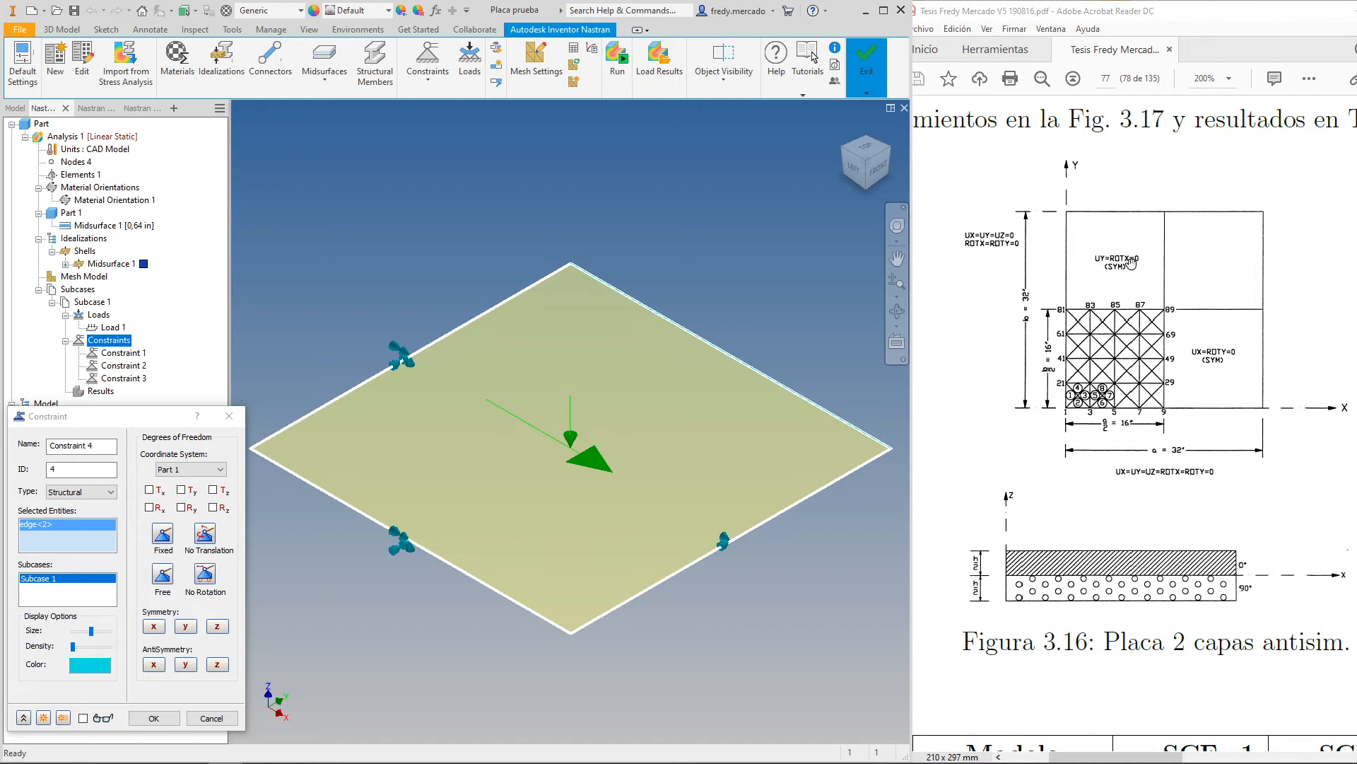
{"action": "left_click", "coordinate": [182, 490]}
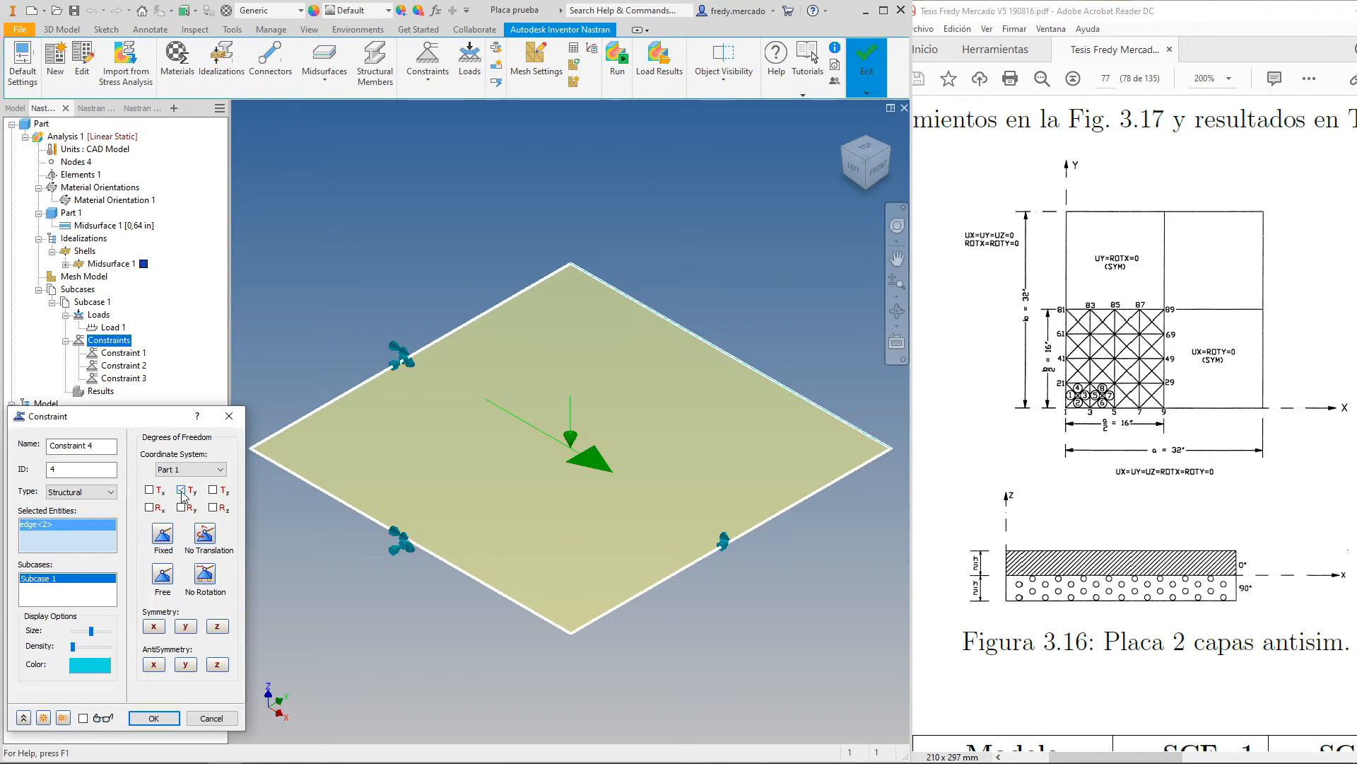
{"action": "left_click", "coordinate": [149, 507]}
{"action": "left_click", "coordinate": [155, 717]}
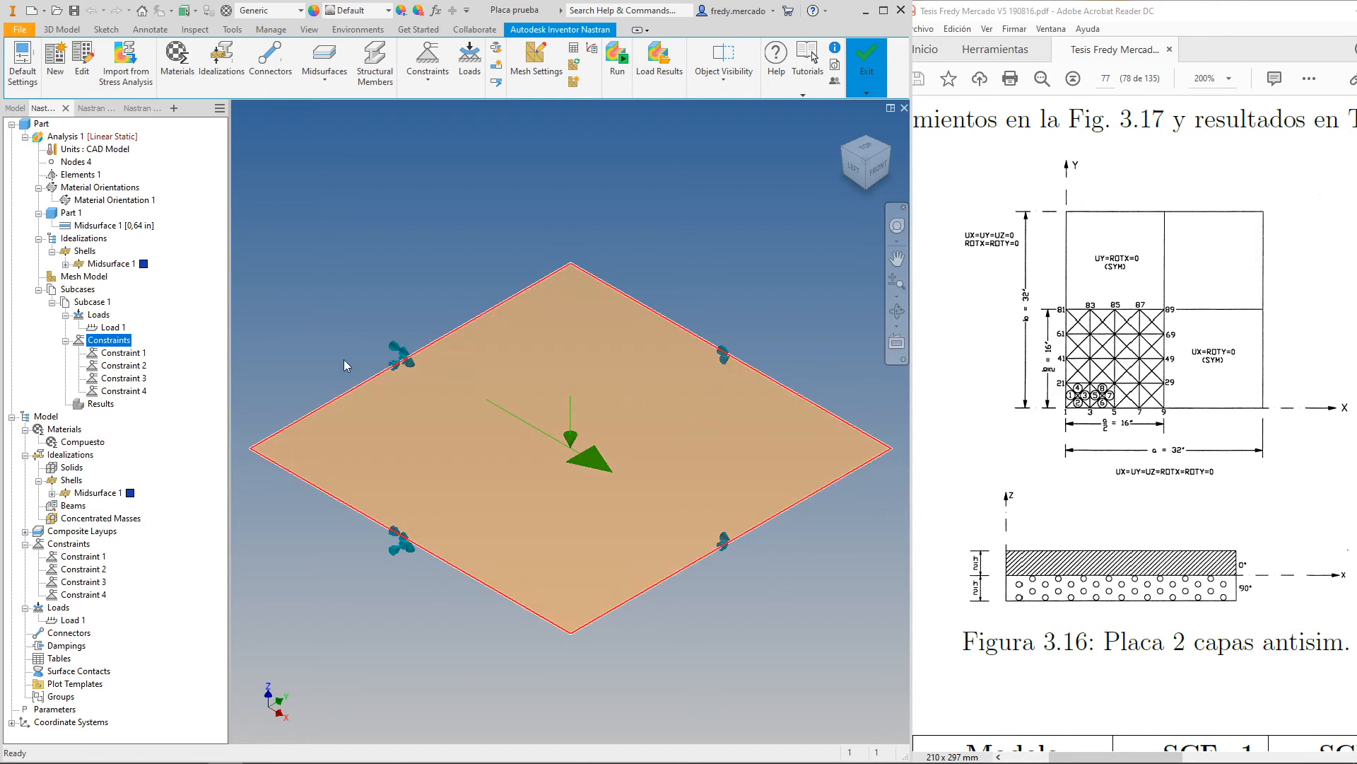
{"action": "left_click", "coordinate": [125, 353]}
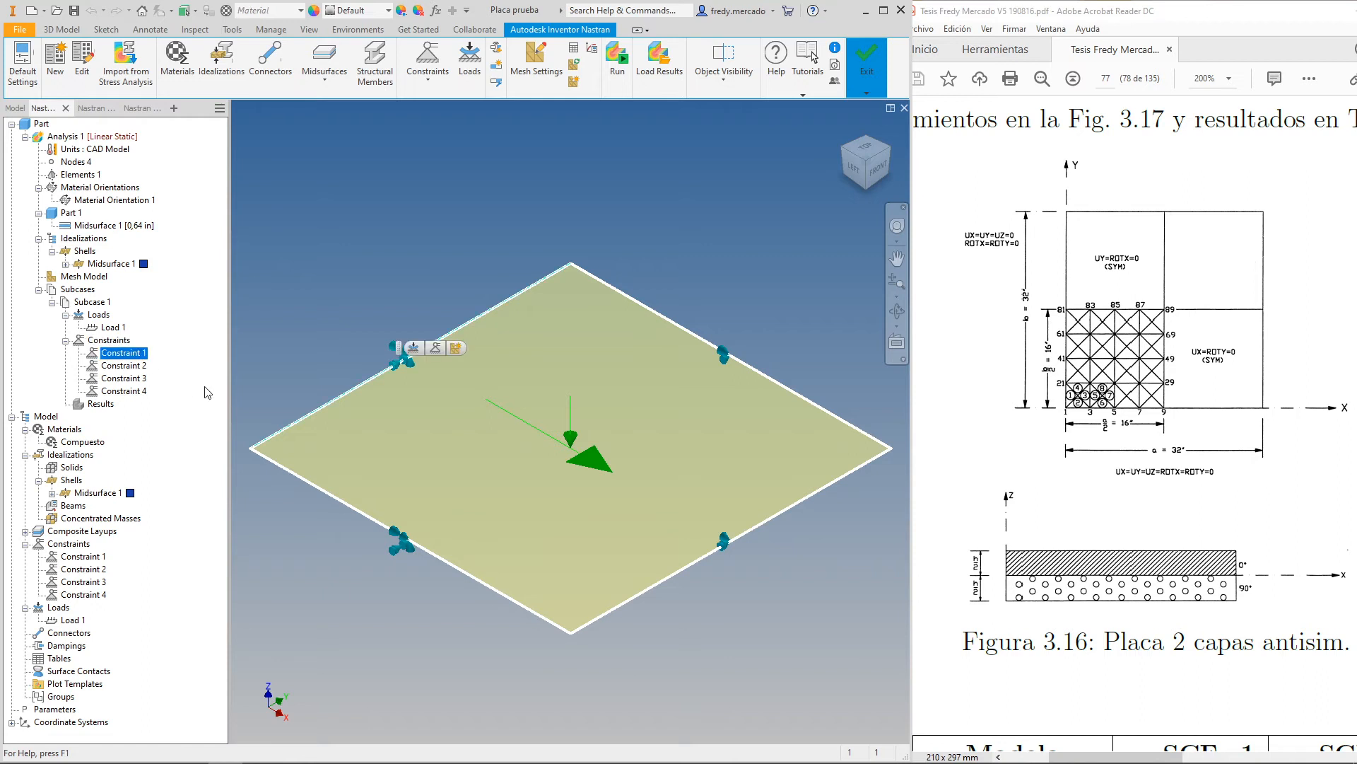
{"action": "right_click", "coordinate": [142, 355]}
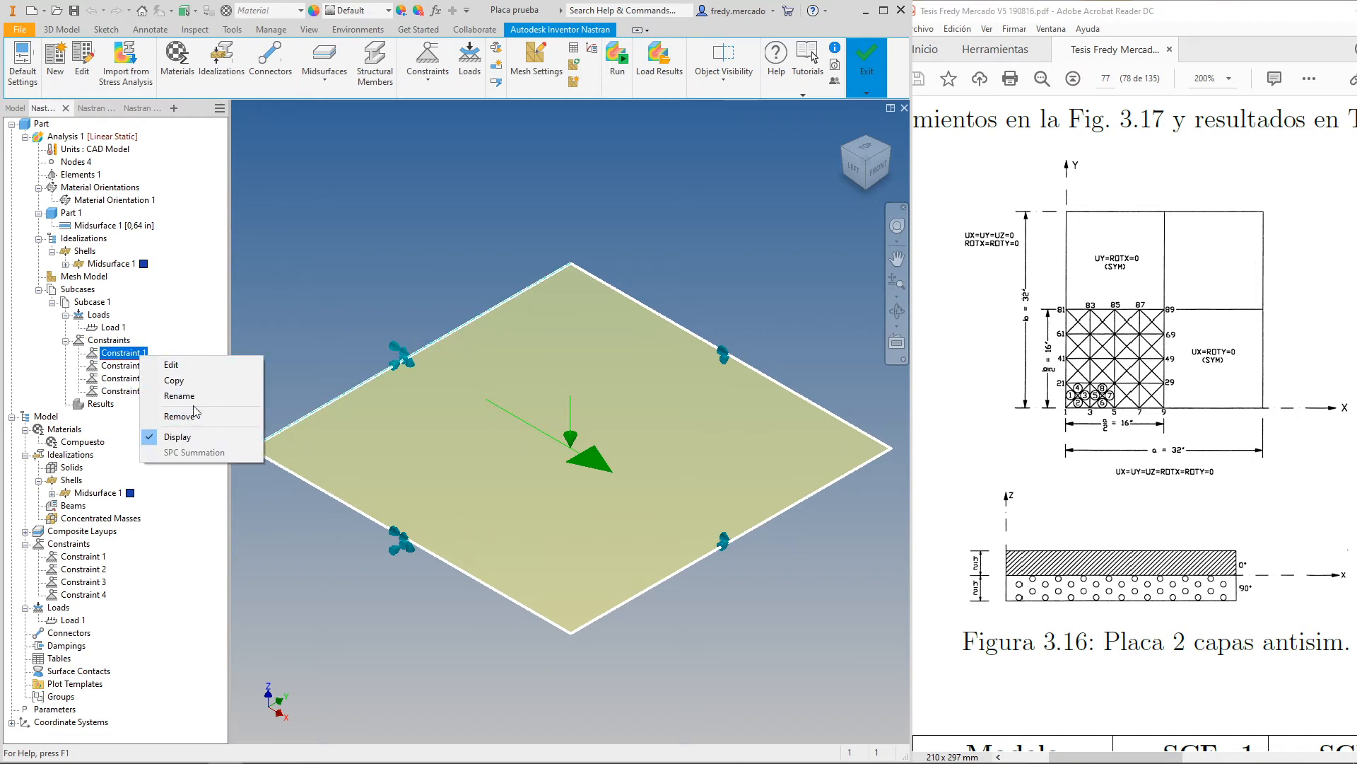
{"action": "left_click", "coordinate": [180, 396]}
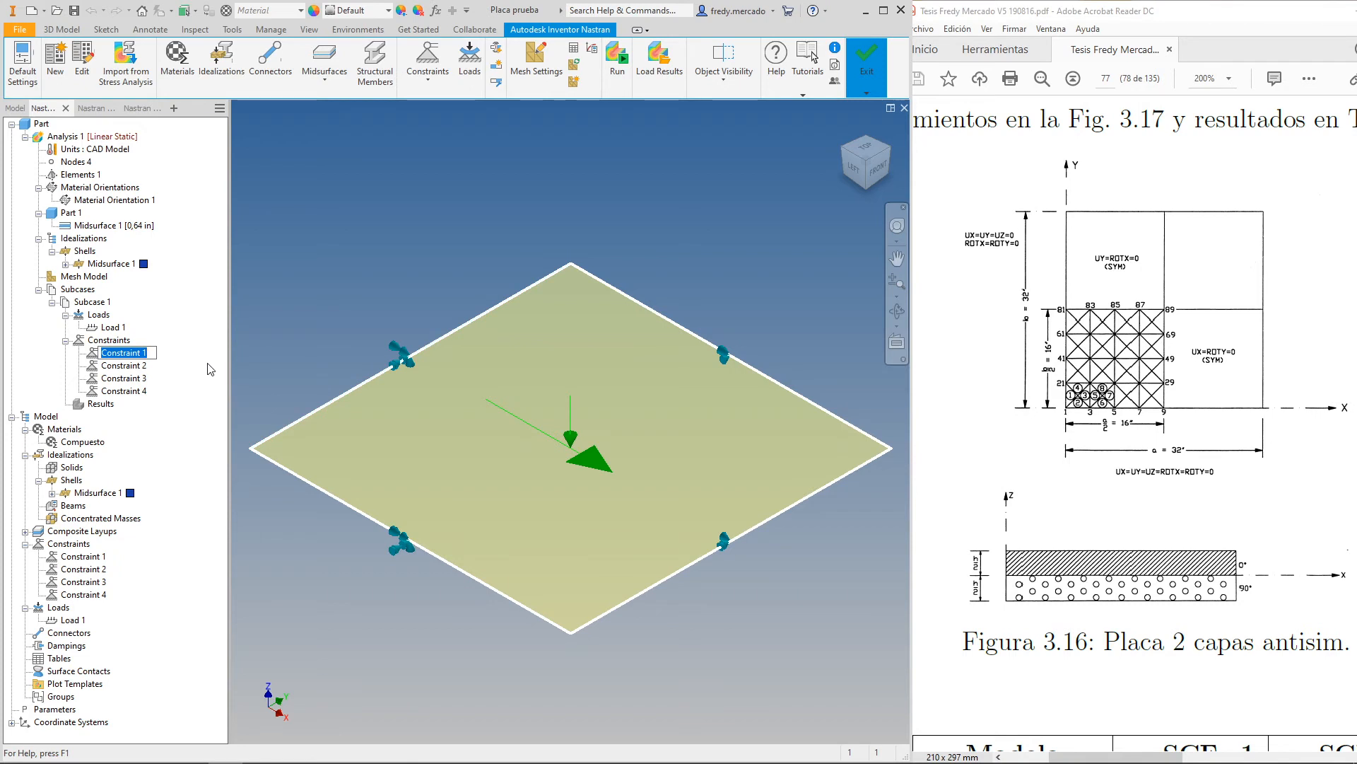
{"action": "type", "text": "U"}
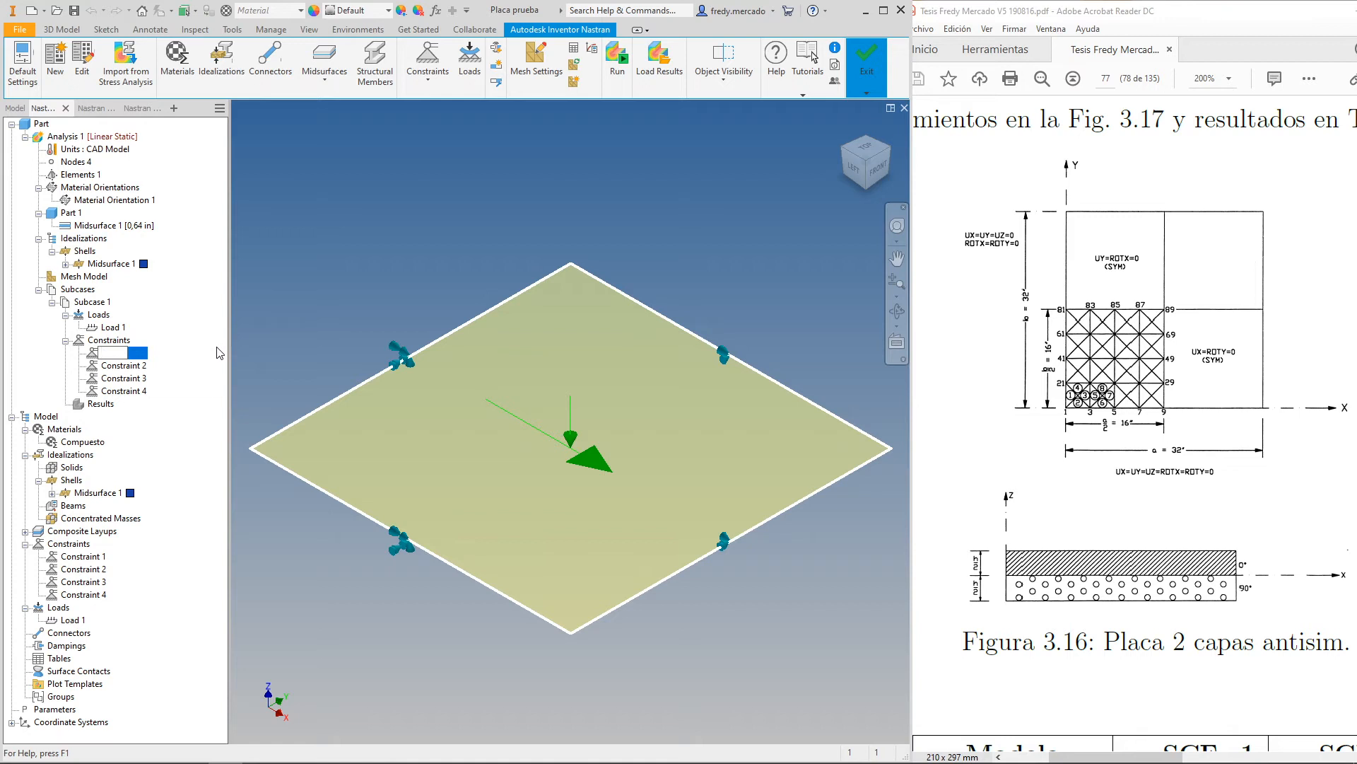
{"action": "type", "text": "Constraint 1"}
{"action": "key", "text": "Return"}
Rename the analysis as "Analysis 1 1x1"
{"action": "left_click", "coordinate": [65, 136]}
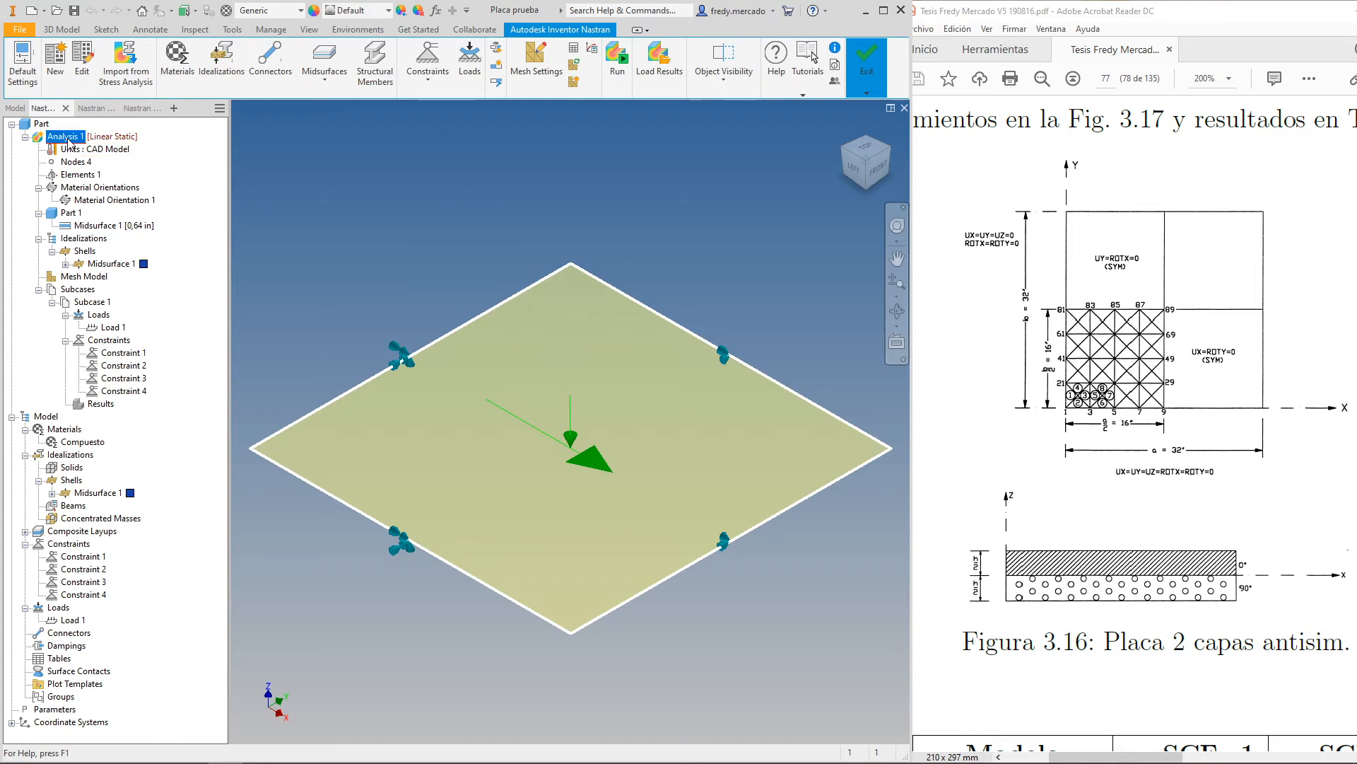
{"action": "right_click", "coordinate": [69, 141]}
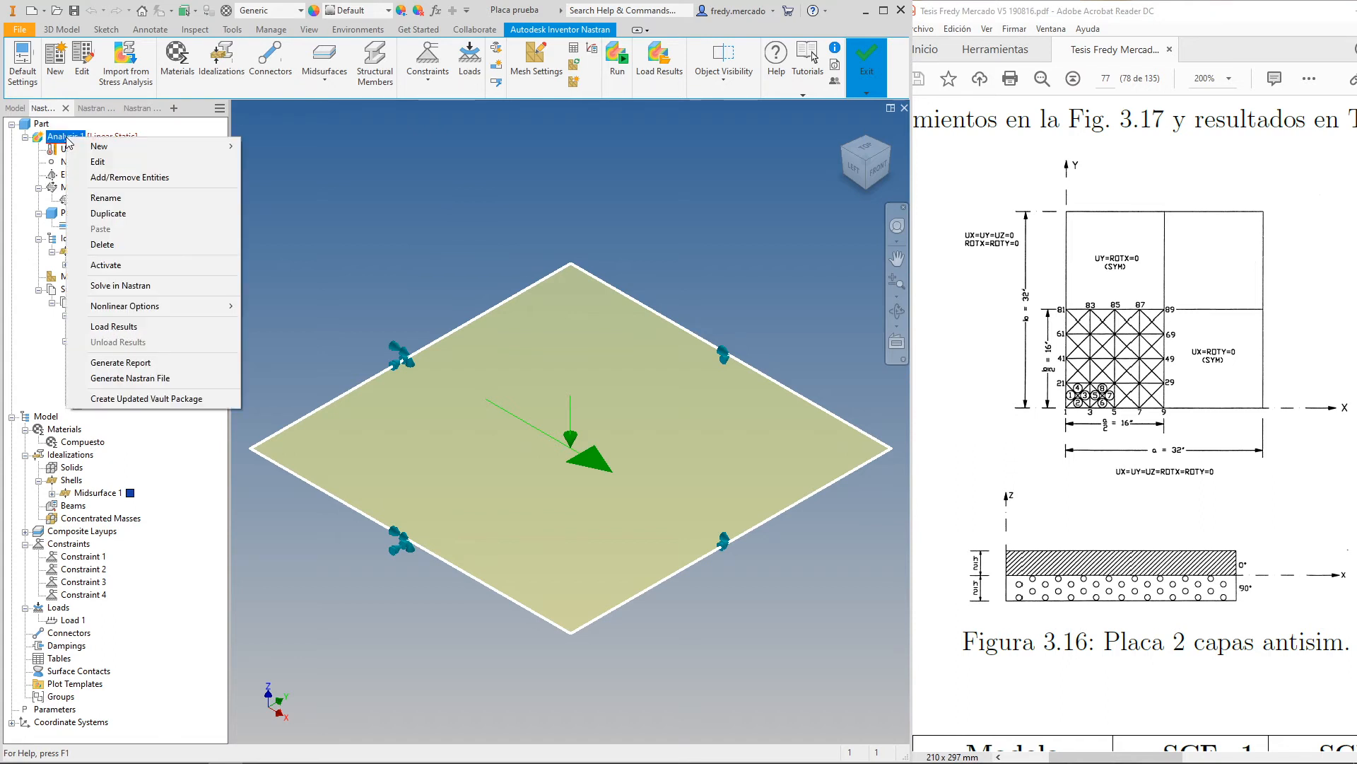
{"action": "left_click", "coordinate": [162, 197]}
{"action": "key", "text": "End"}
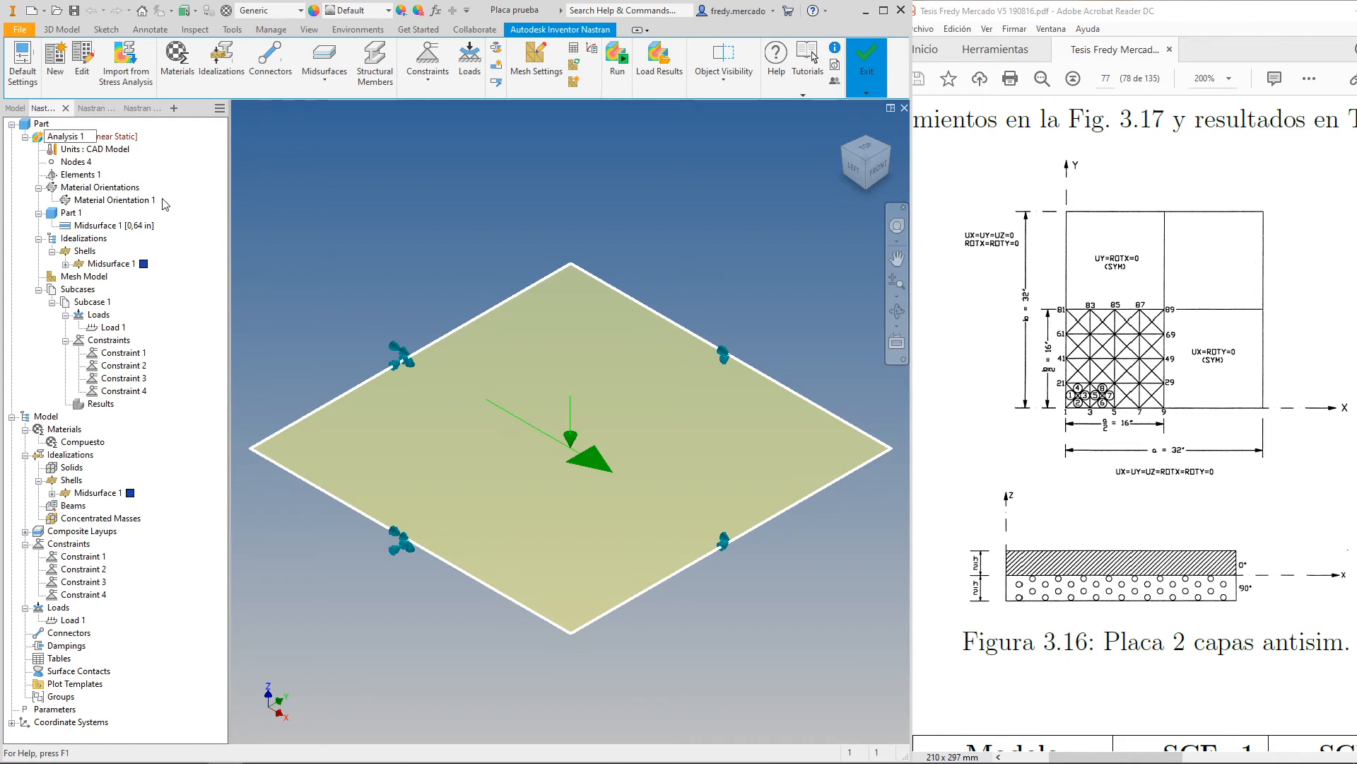
{"action": "type", "text": "1x1"}
{"action": "key", "text": "Return"}
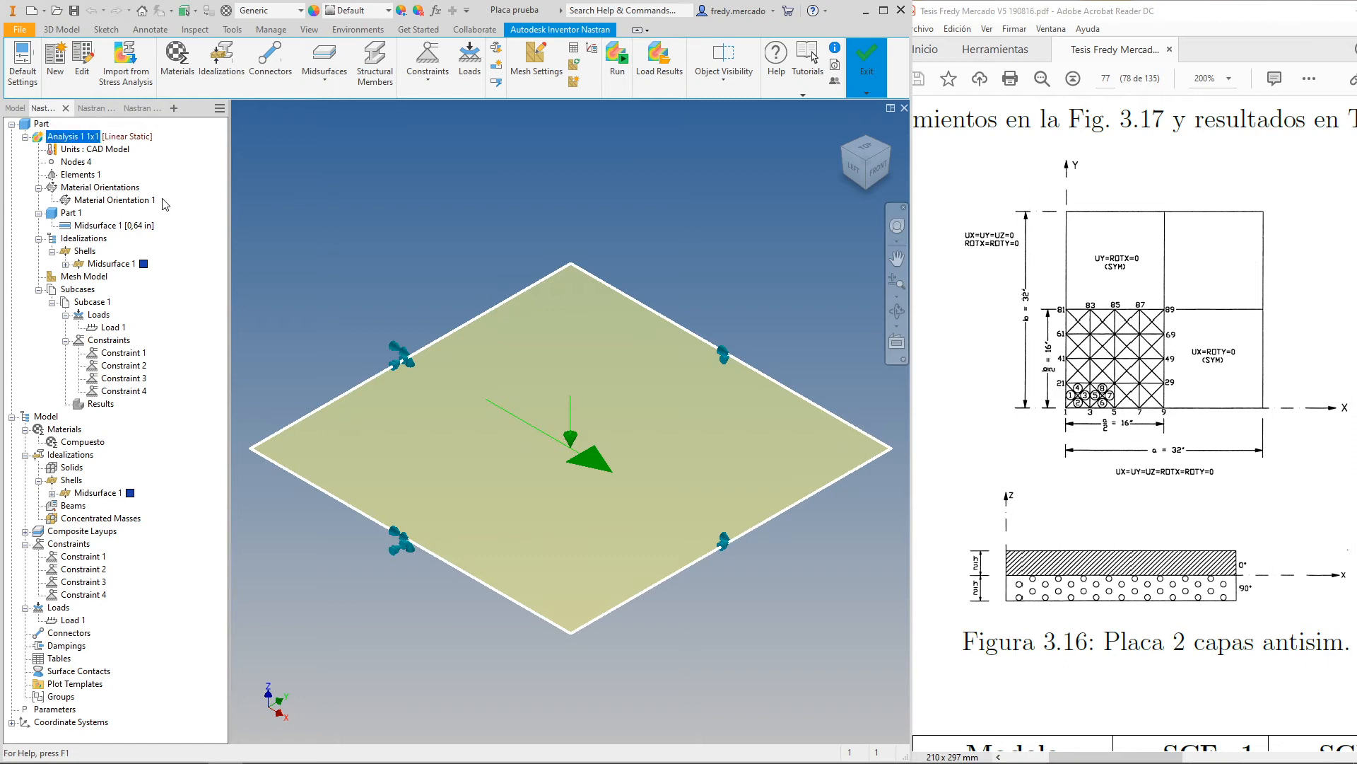
Solve the 1x1 analysis in Nastran and dismiss the completion message
{"action": "right_click", "coordinate": [87, 135]}
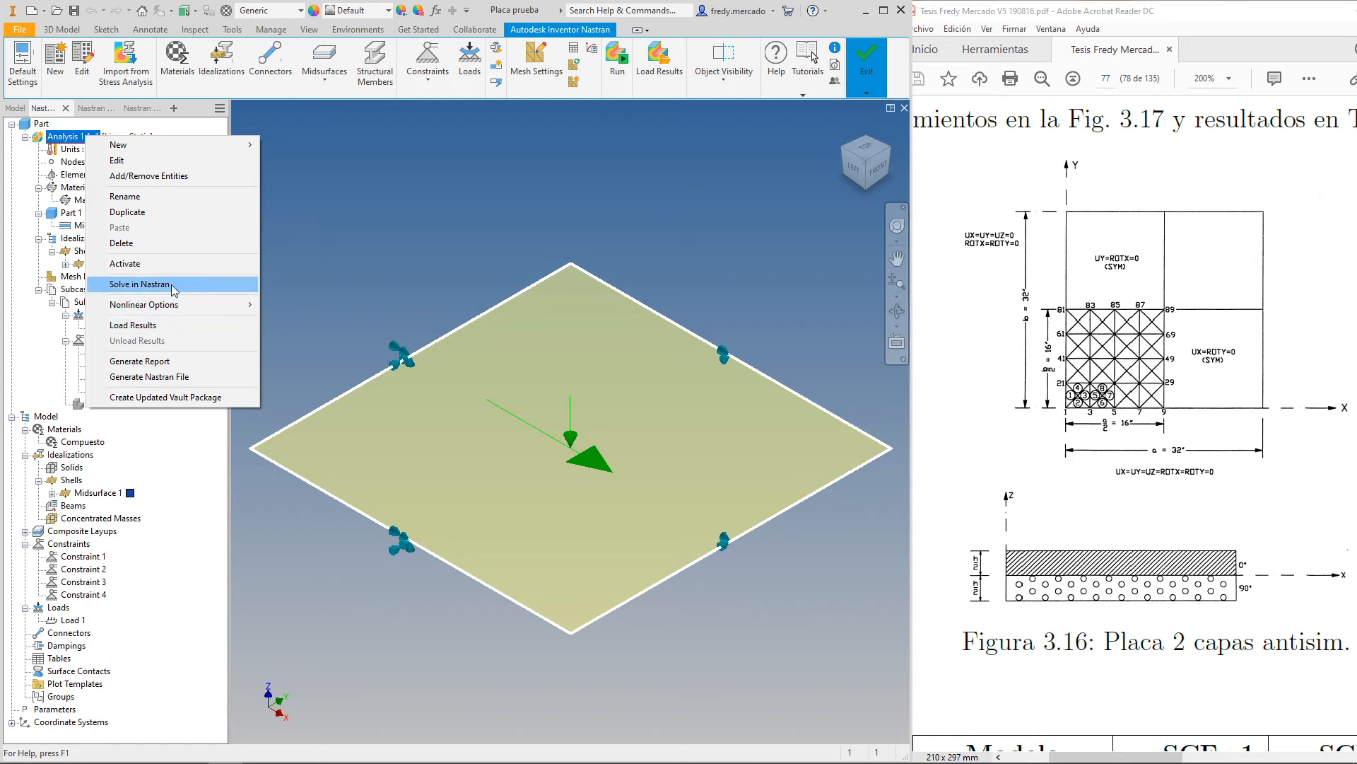
{"action": "left_click", "coordinate": [140, 284]}
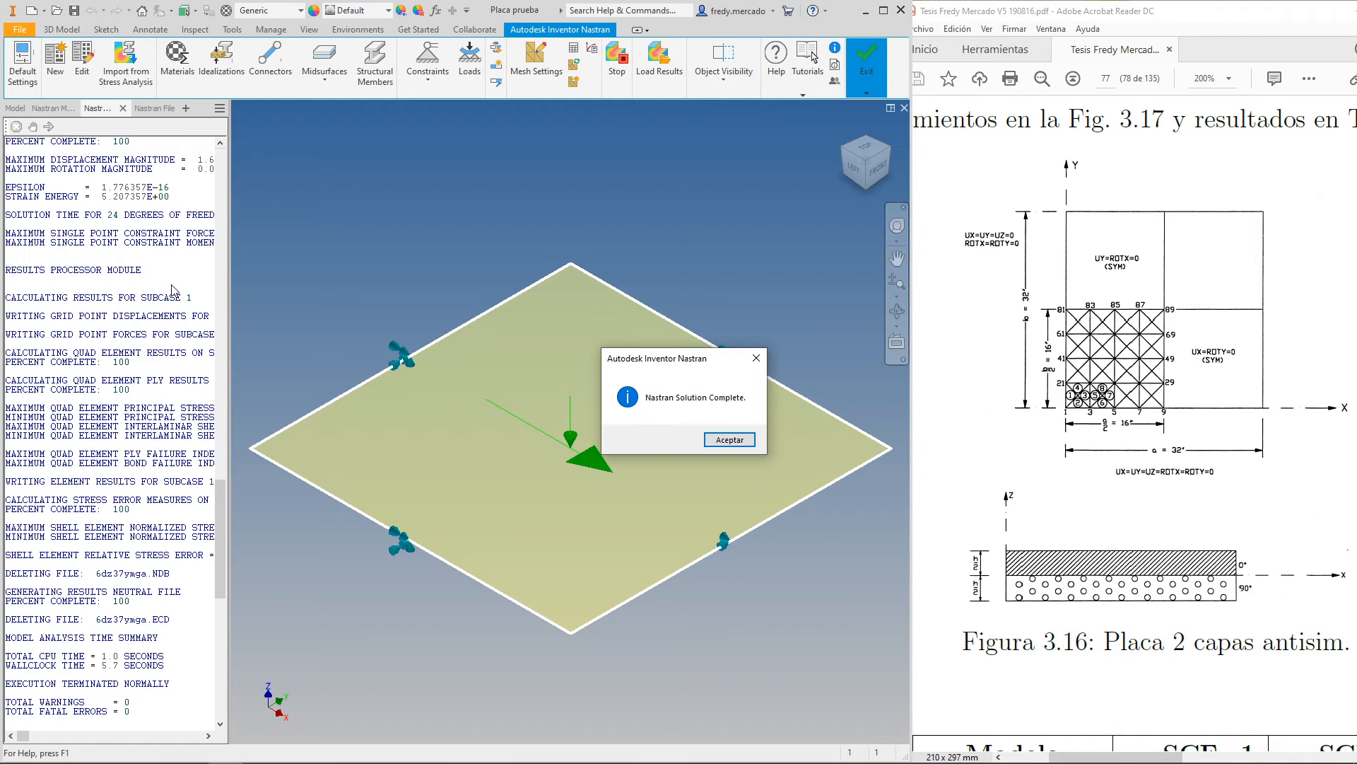
{"action": "left_click", "coordinate": [730, 440]}
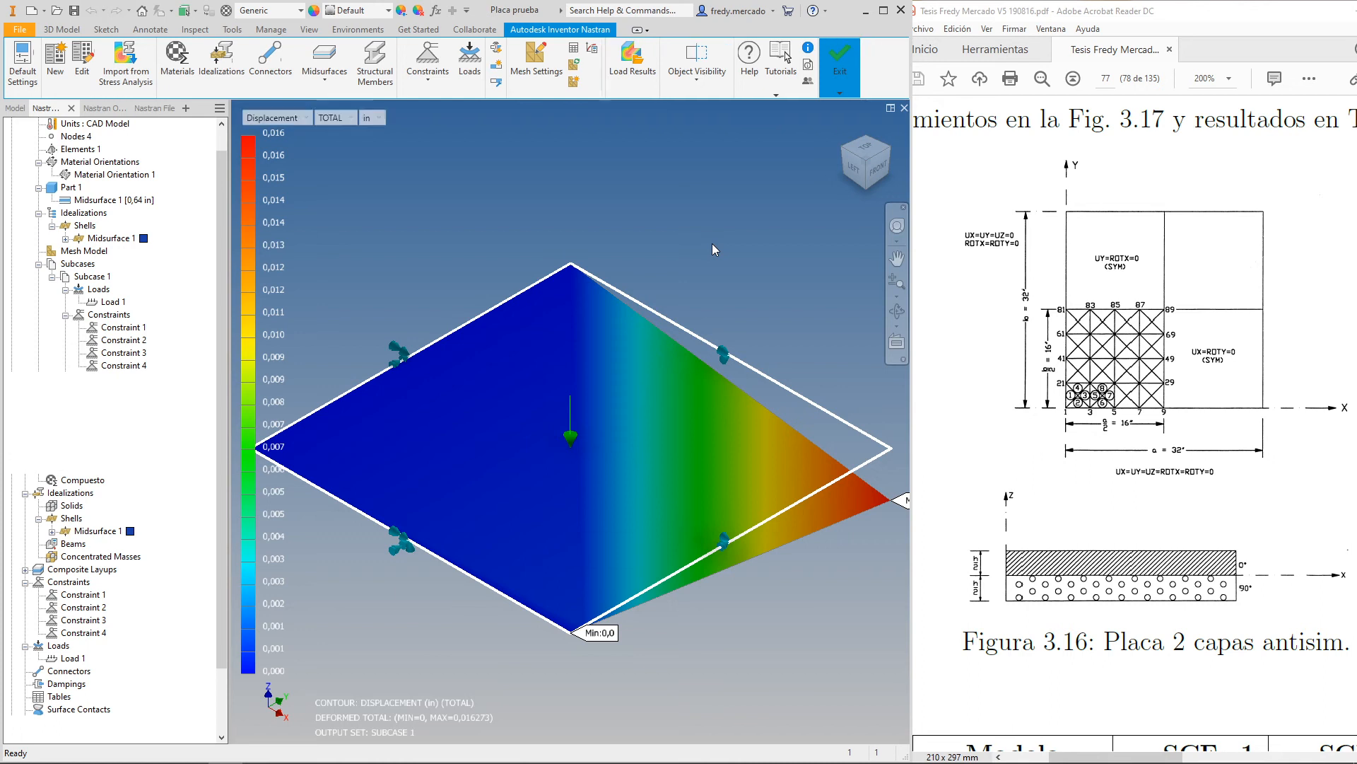
Display the displacement contour of the plate along the Z-axis
{"action": "scroll", "coordinate": [376, 339], "scroll_direction": "up", "scroll_amount": 3}
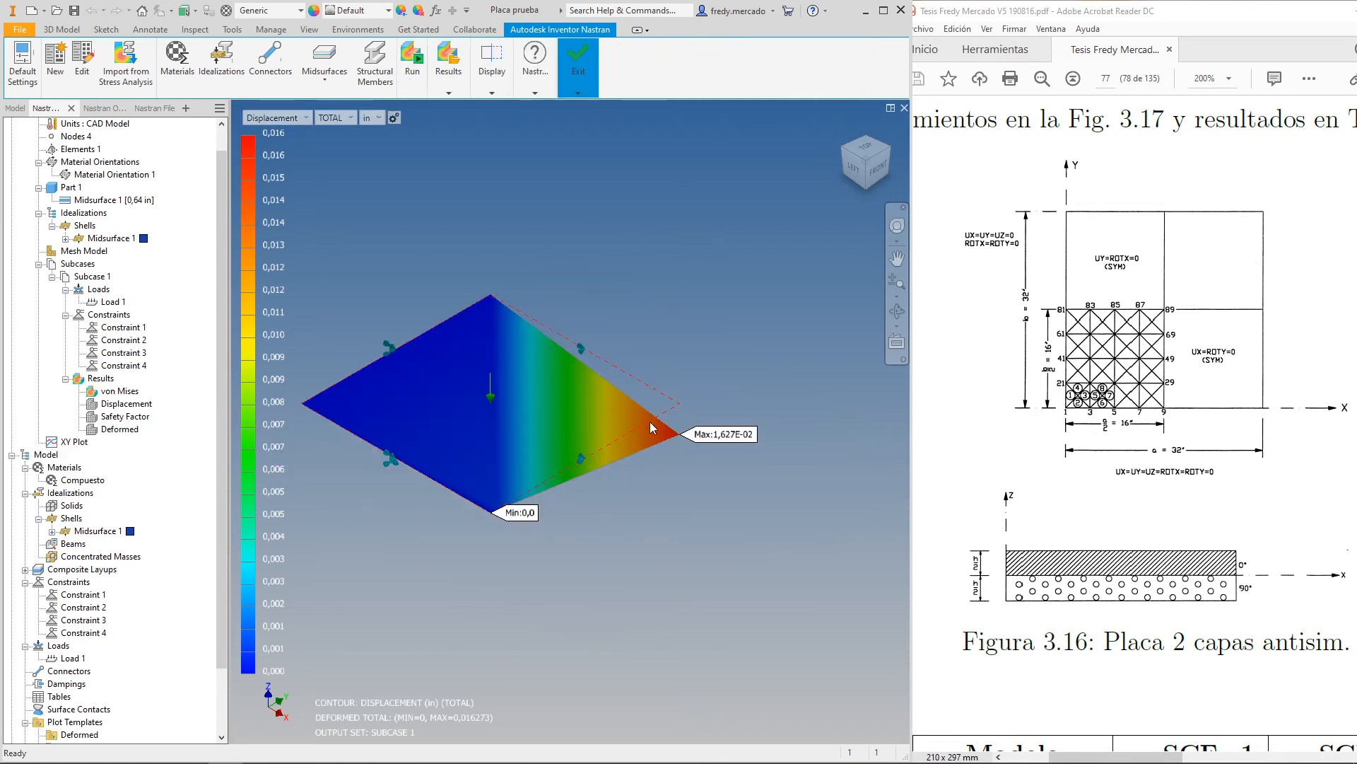
{"action": "middle_click_drag", "start_coordinate": [665, 480], "coordinate": [721, 484]}
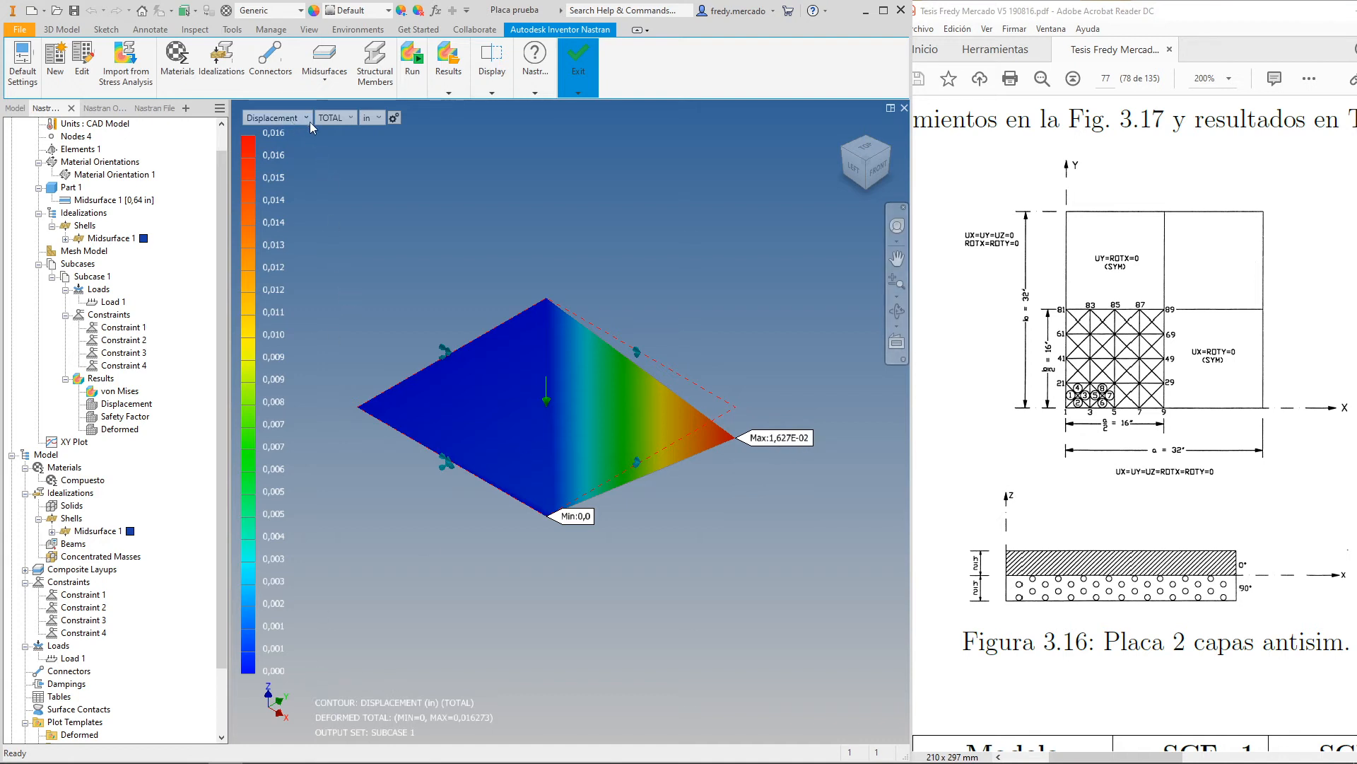
{"action": "left_click", "coordinate": [352, 117]}
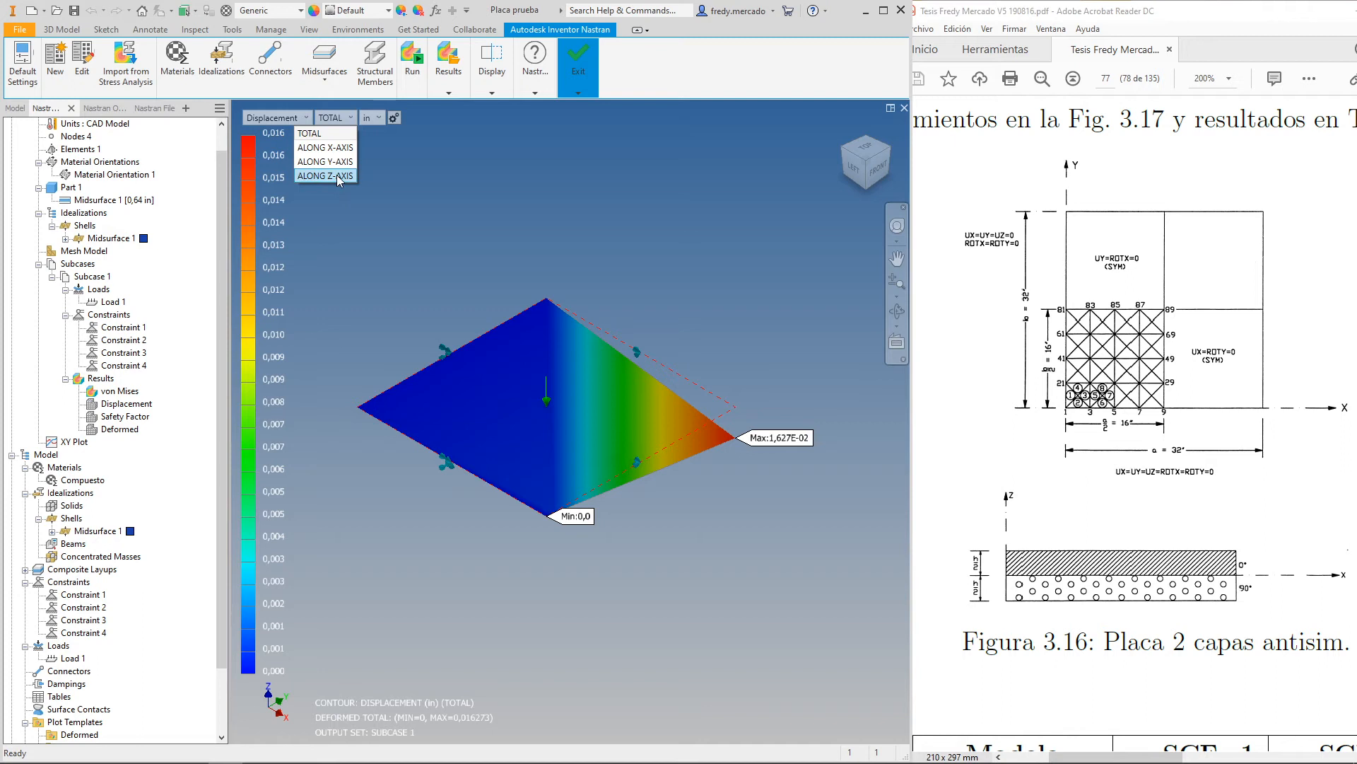
{"action": "left_click", "coordinate": [325, 175]}
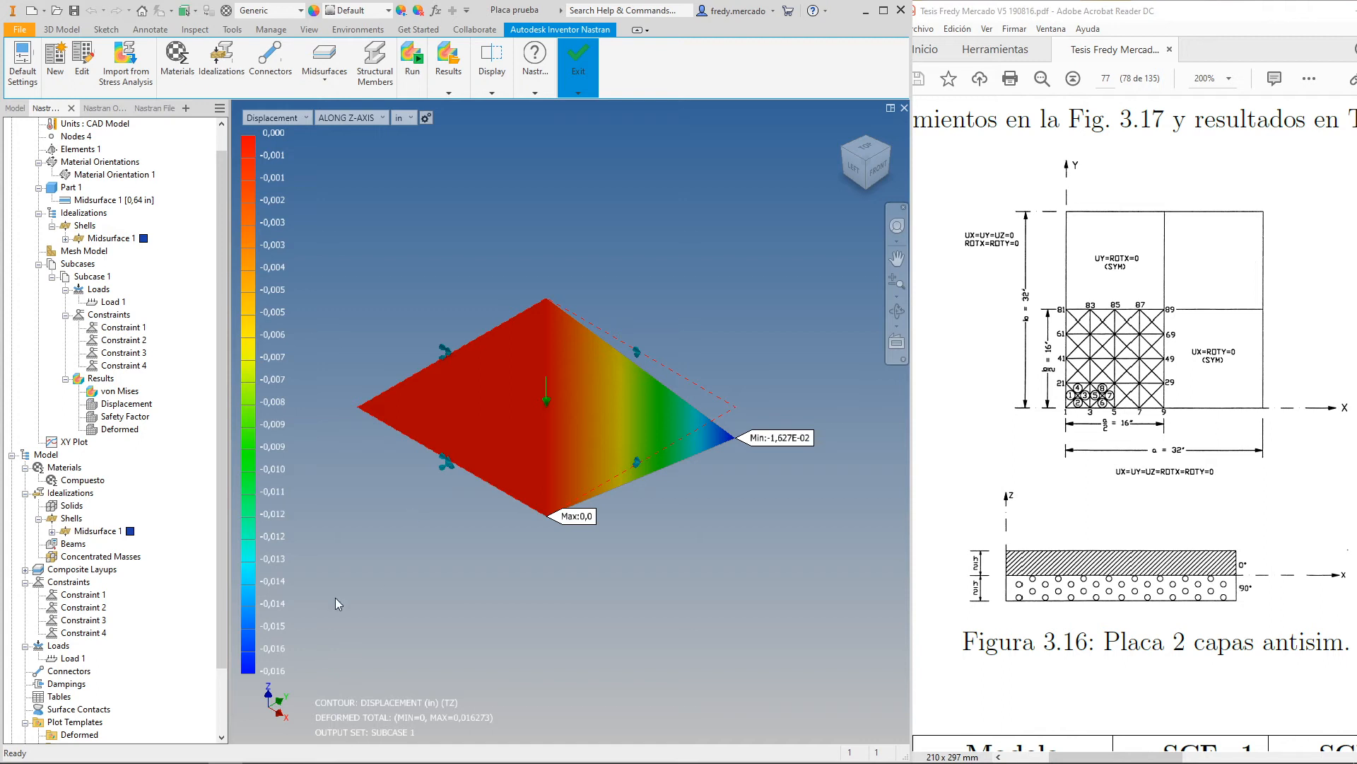
Switch to the mesh convergence workbook in Excel, examine the row for the 1x1 mesh, and return to Inventor
{"action": "left_click", "coordinate": [155, 749]}
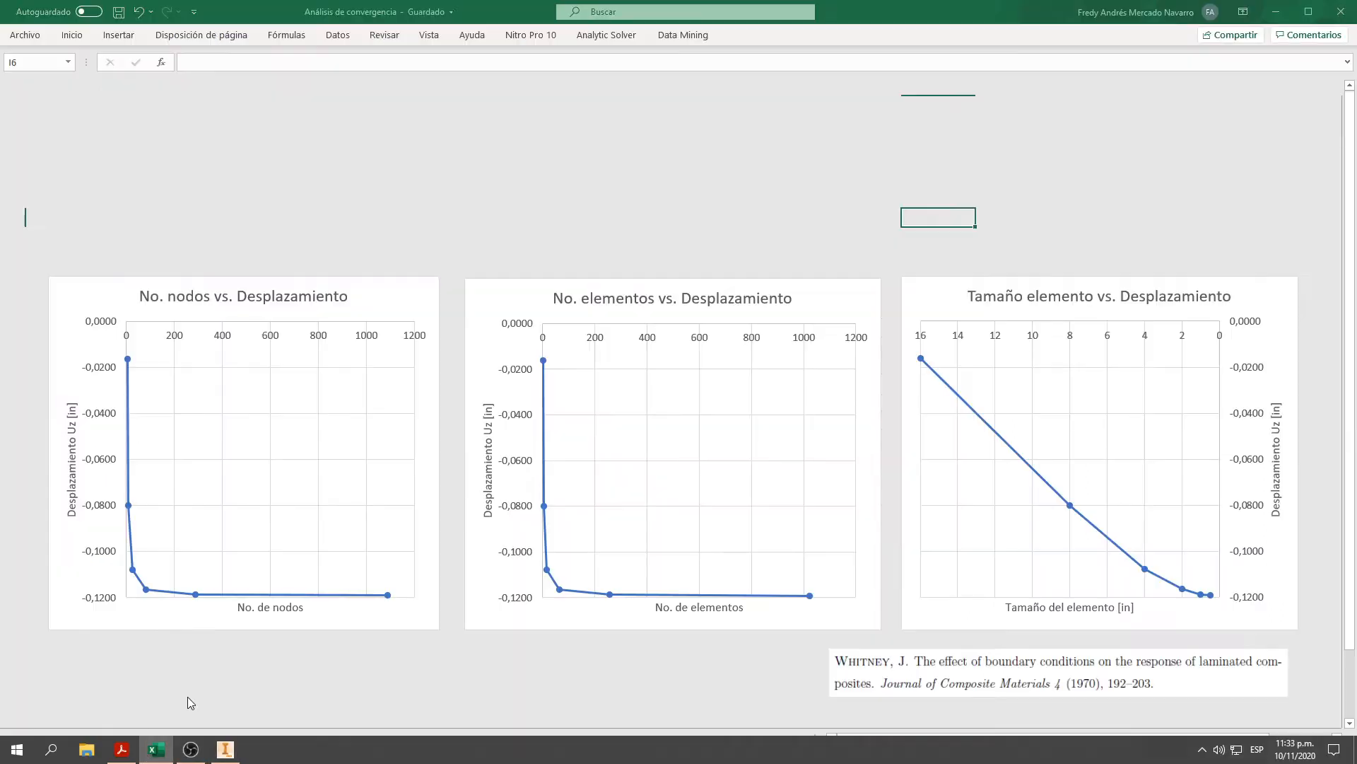
{"action": "left_click", "coordinate": [768, 146]}
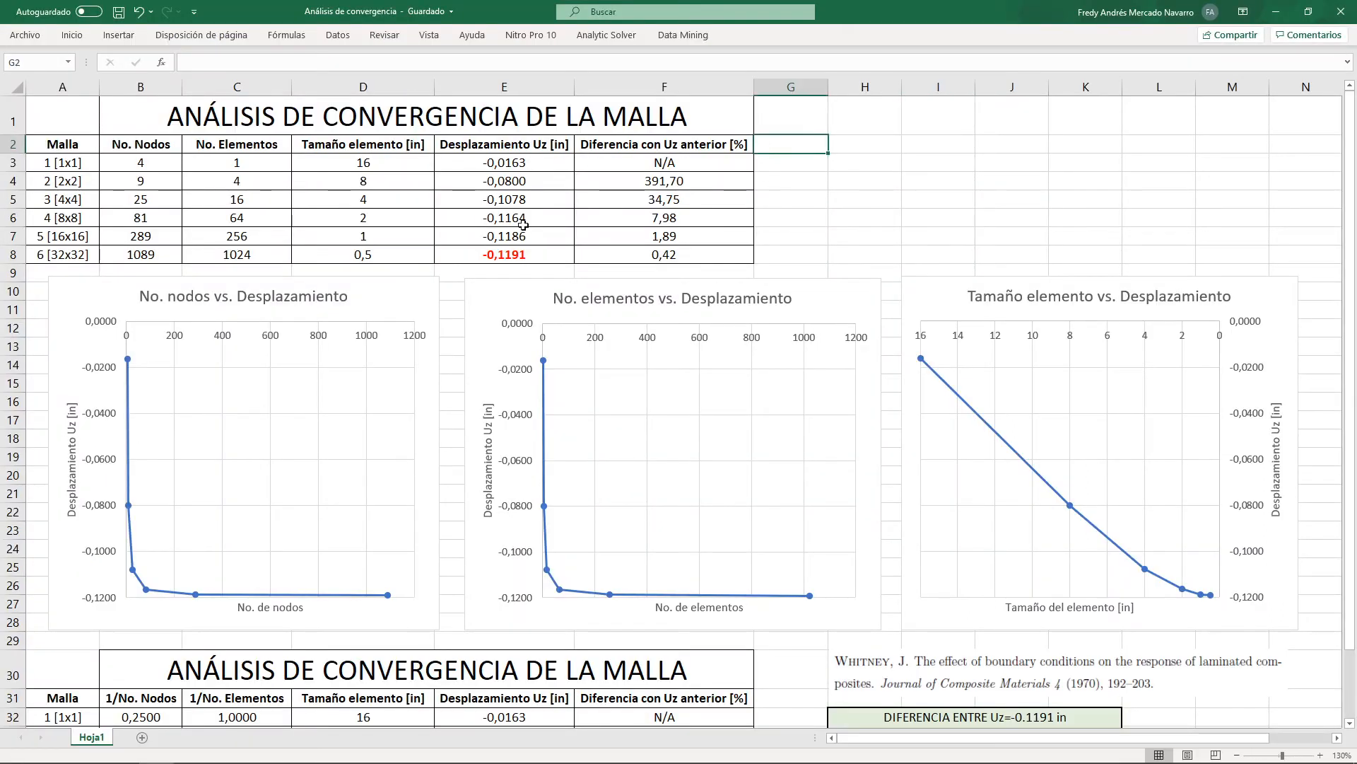
{"action": "left_click", "coordinate": [792, 124]}
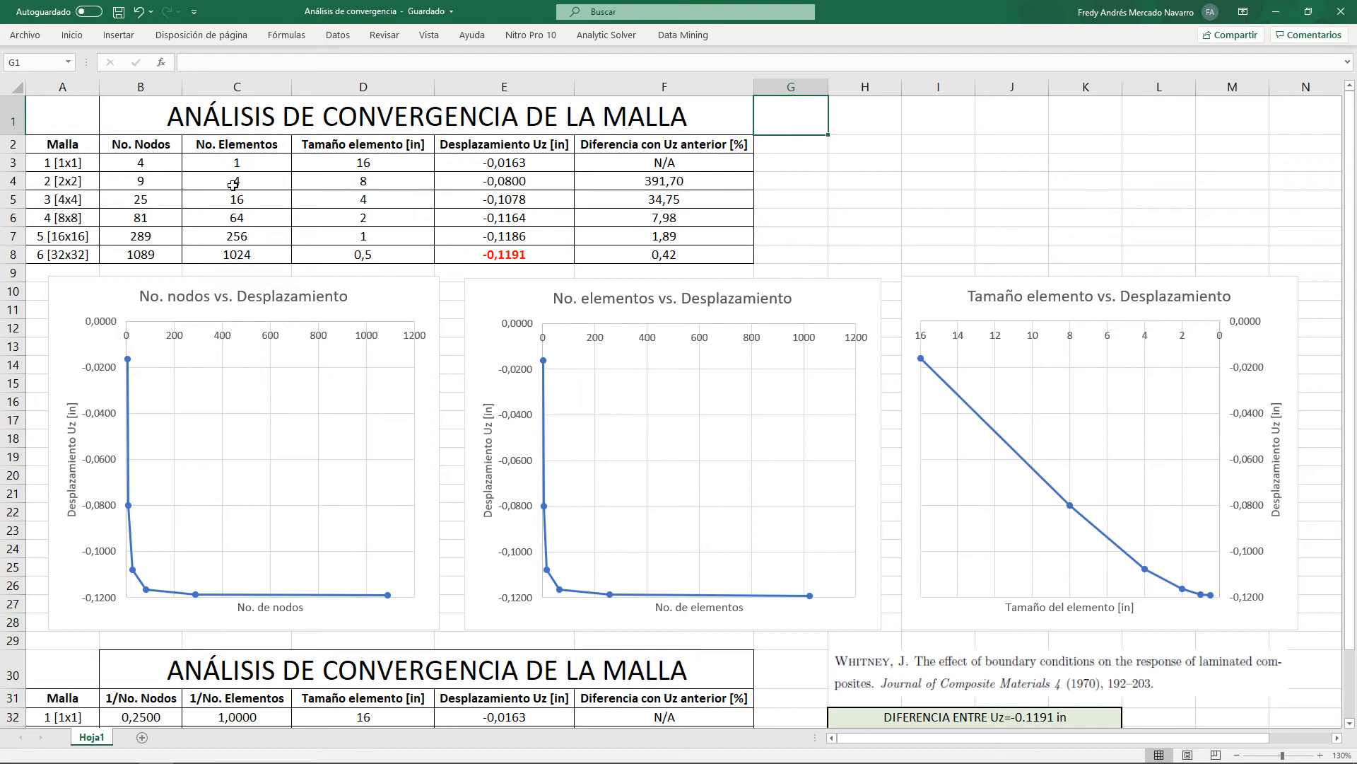
{"action": "left_click", "coordinate": [74, 164]}
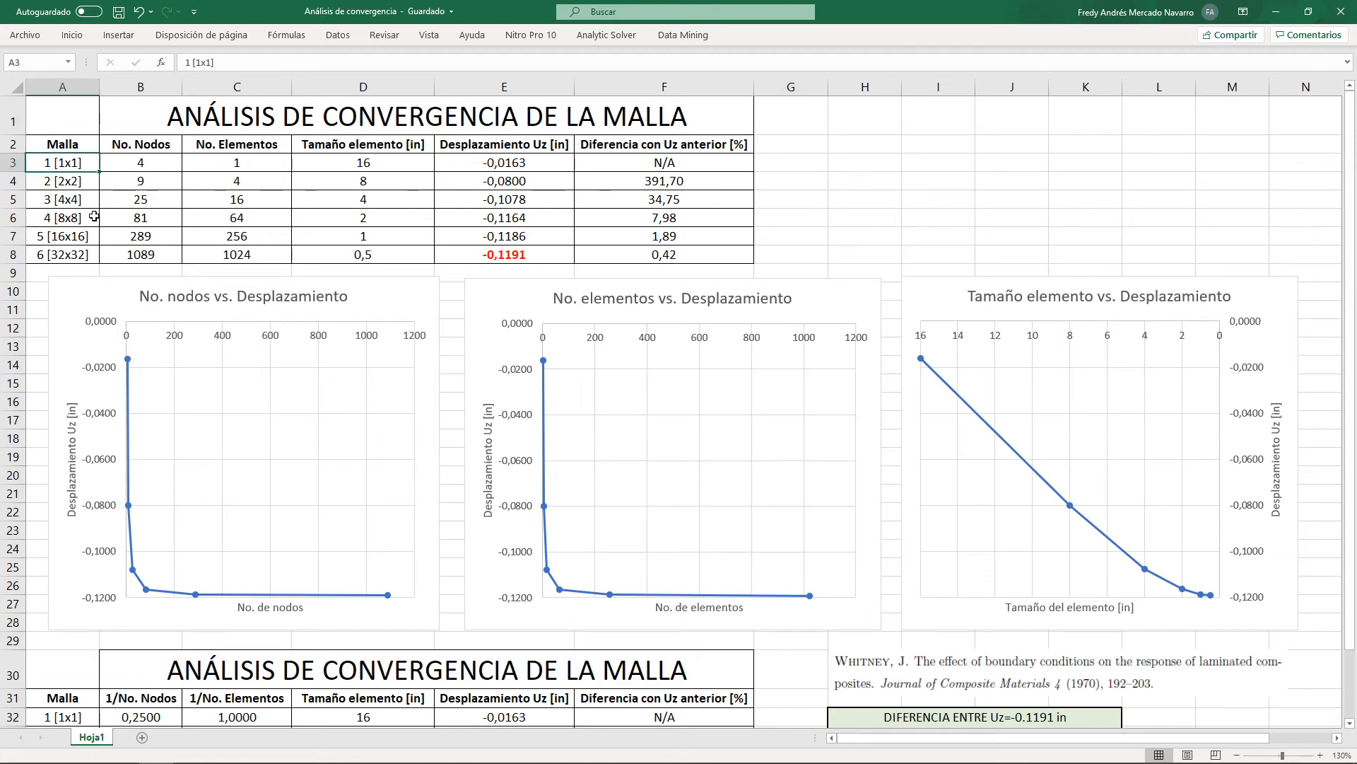
{"action": "left_click", "coordinate": [13, 163]}
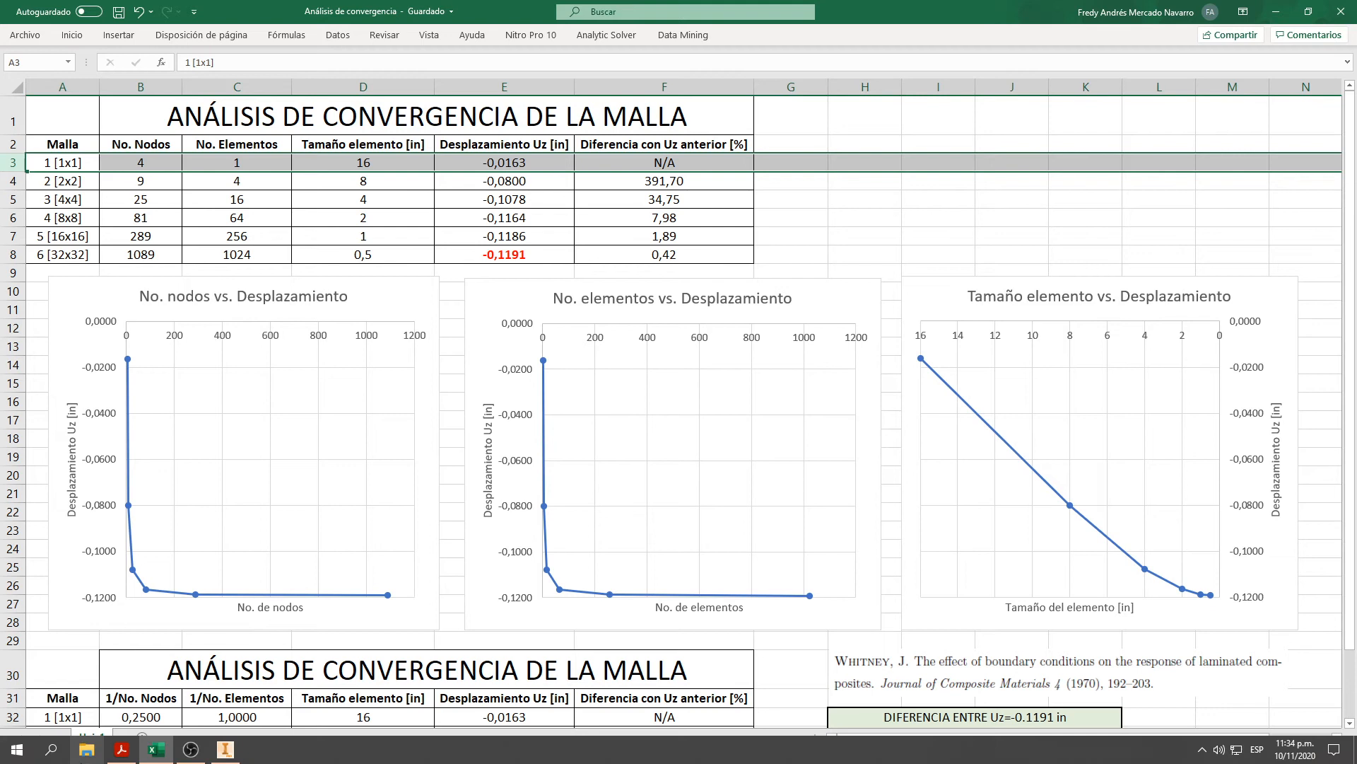
{"action": "left_click", "coordinate": [232, 750]}
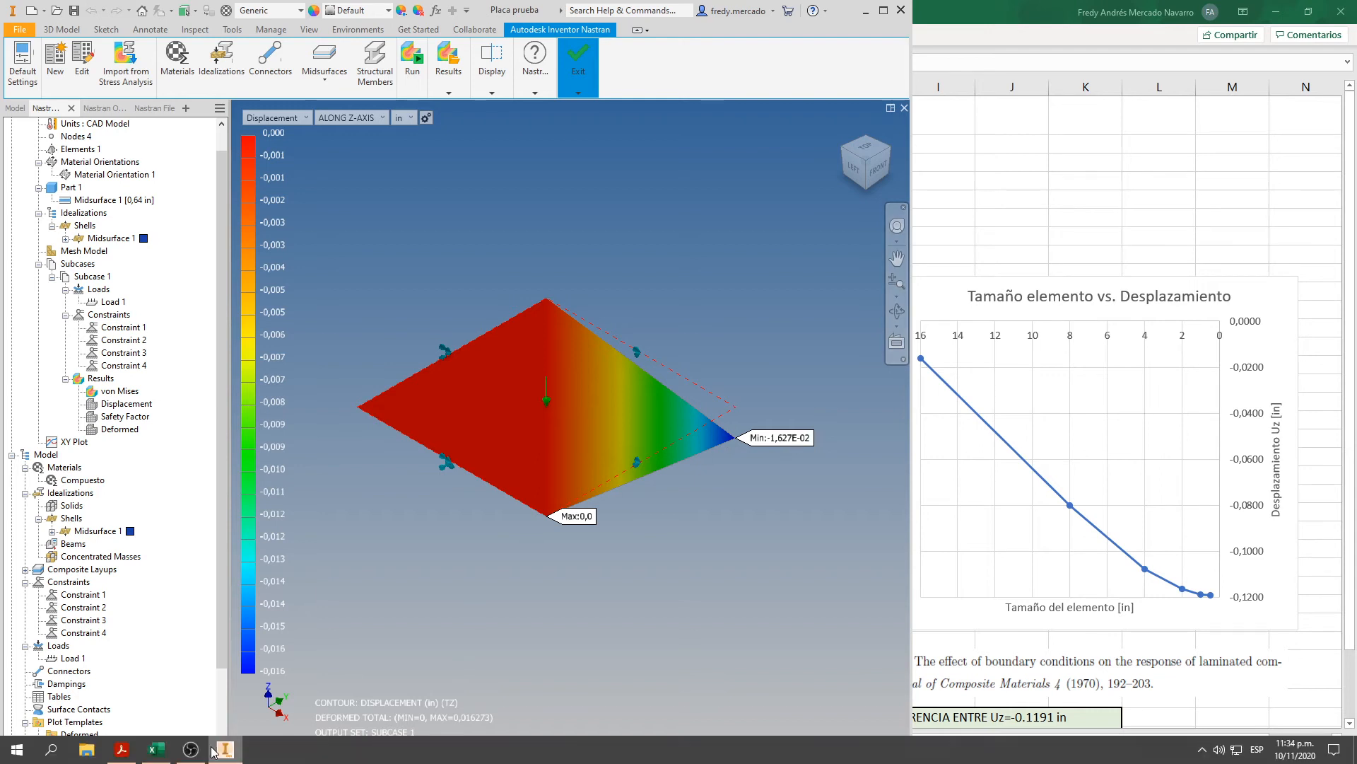
Switch to the convergence workbook in Excel, examine the row for the 2x2 mesh, and return to Inventor
{"action": "left_click", "coordinate": [156, 749]}
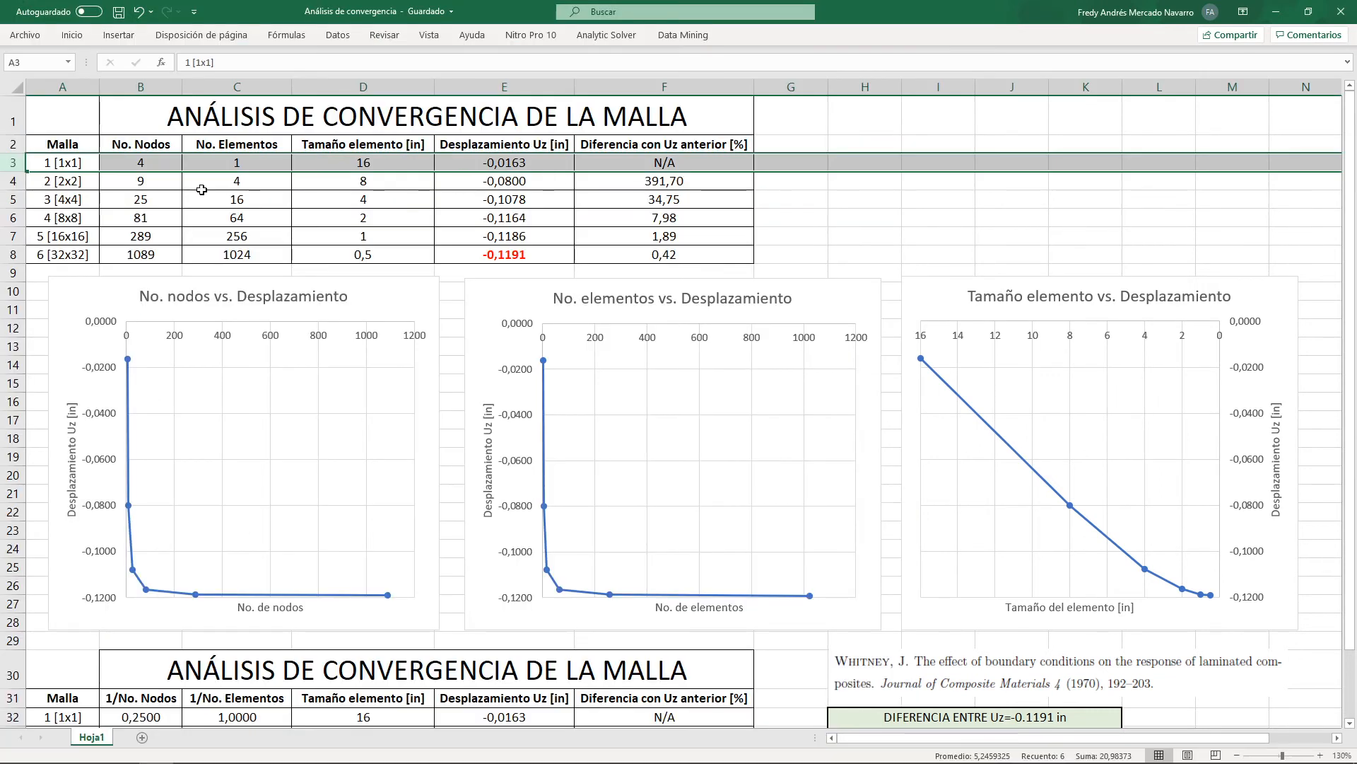
{"action": "left_click", "coordinate": [14, 181]}
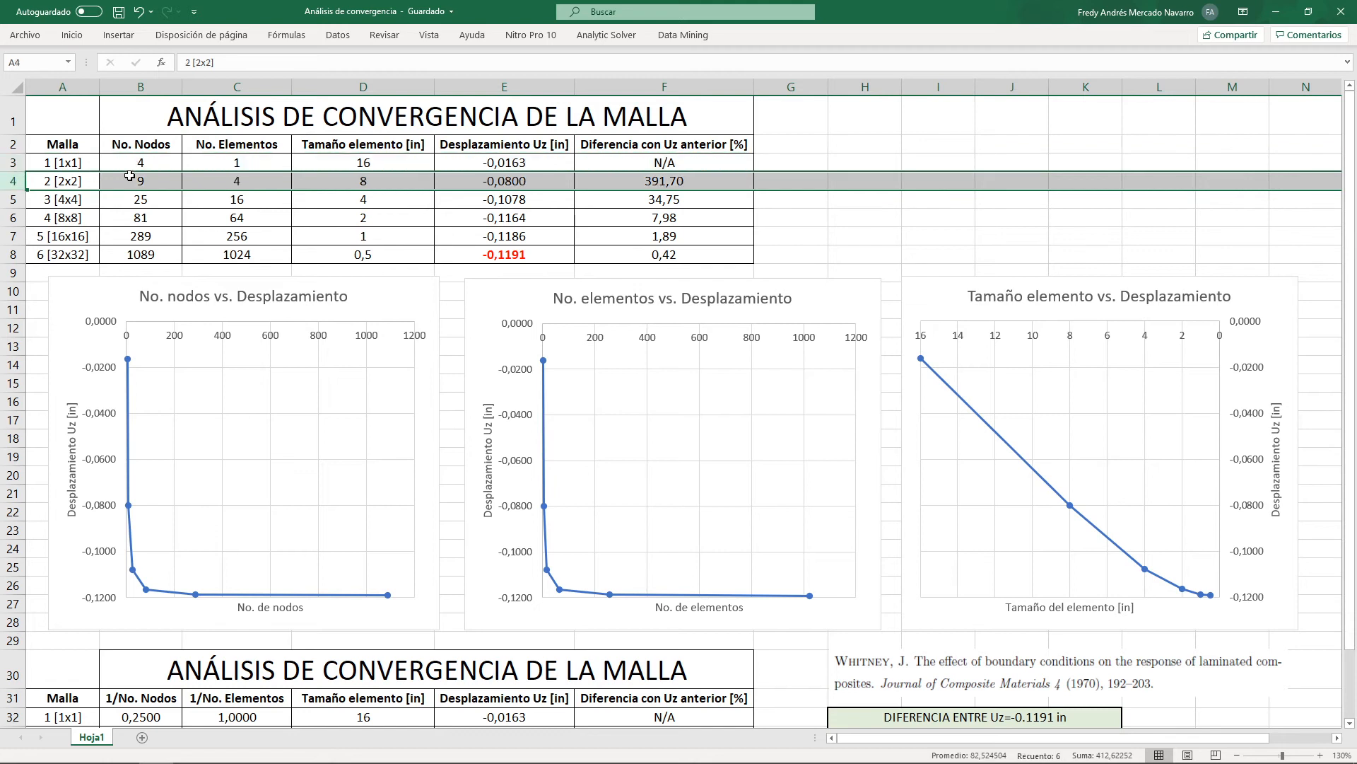
{"action": "left_click", "coordinate": [225, 750]}
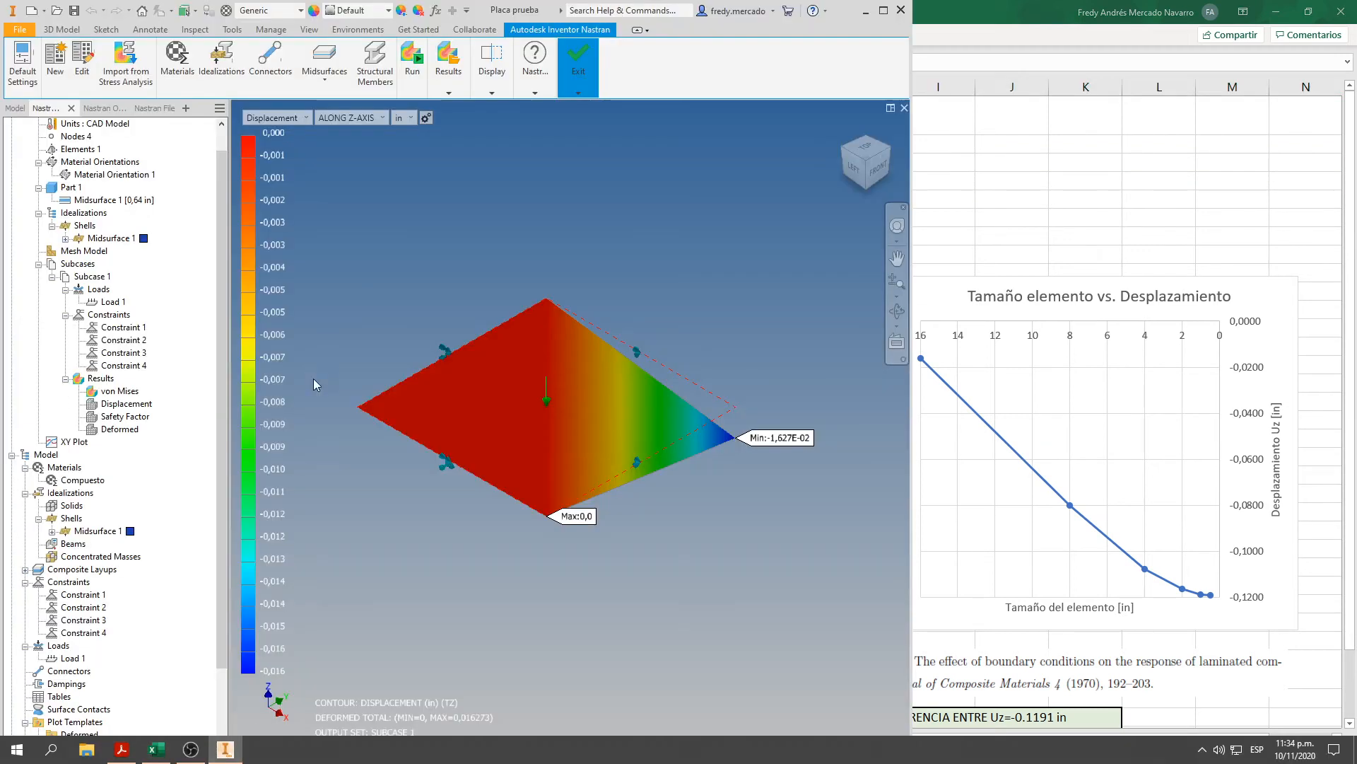
Collapse the Analysis 1 1x1 branch in the model tree and duplicate that analysis
{"action": "scroll", "coordinate": [181, 246], "scroll_direction": "up", "scroll_amount": 1}
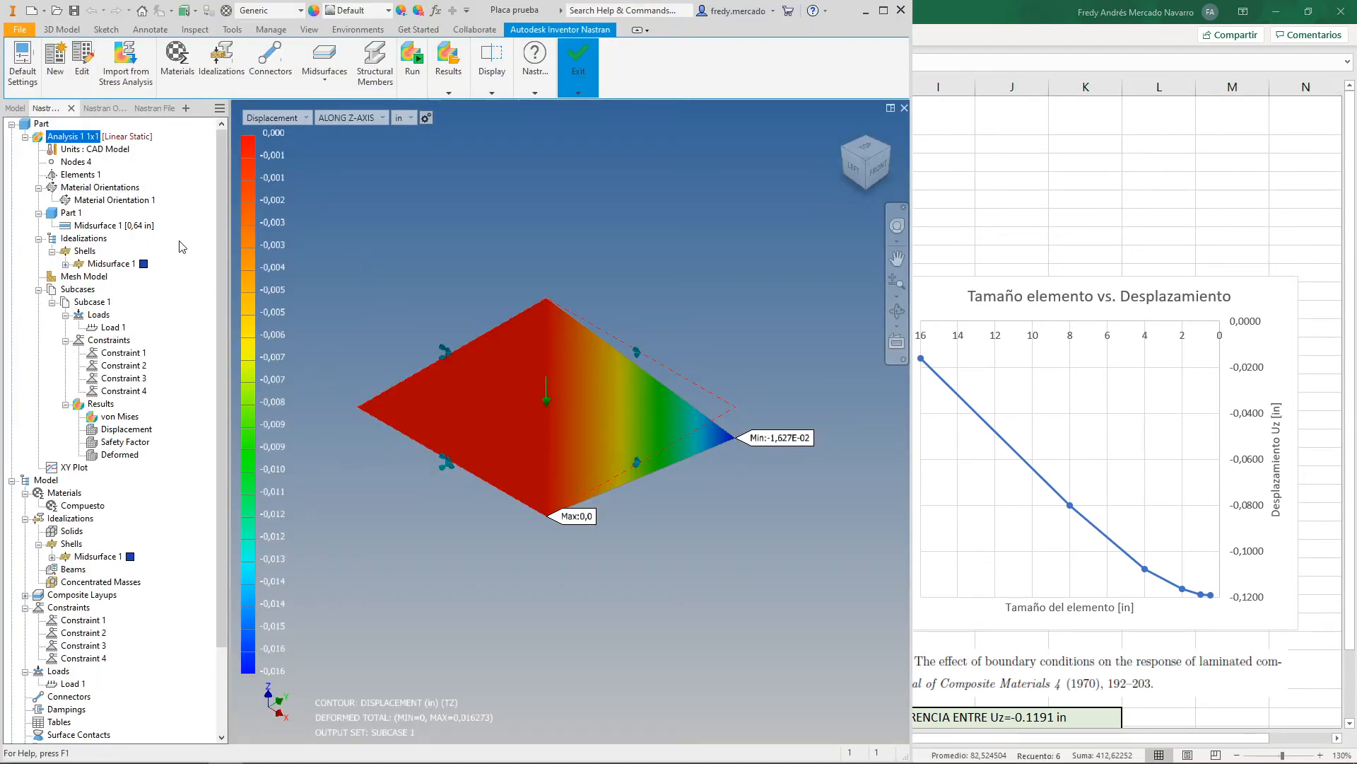
{"action": "left_click", "coordinate": [25, 137]}
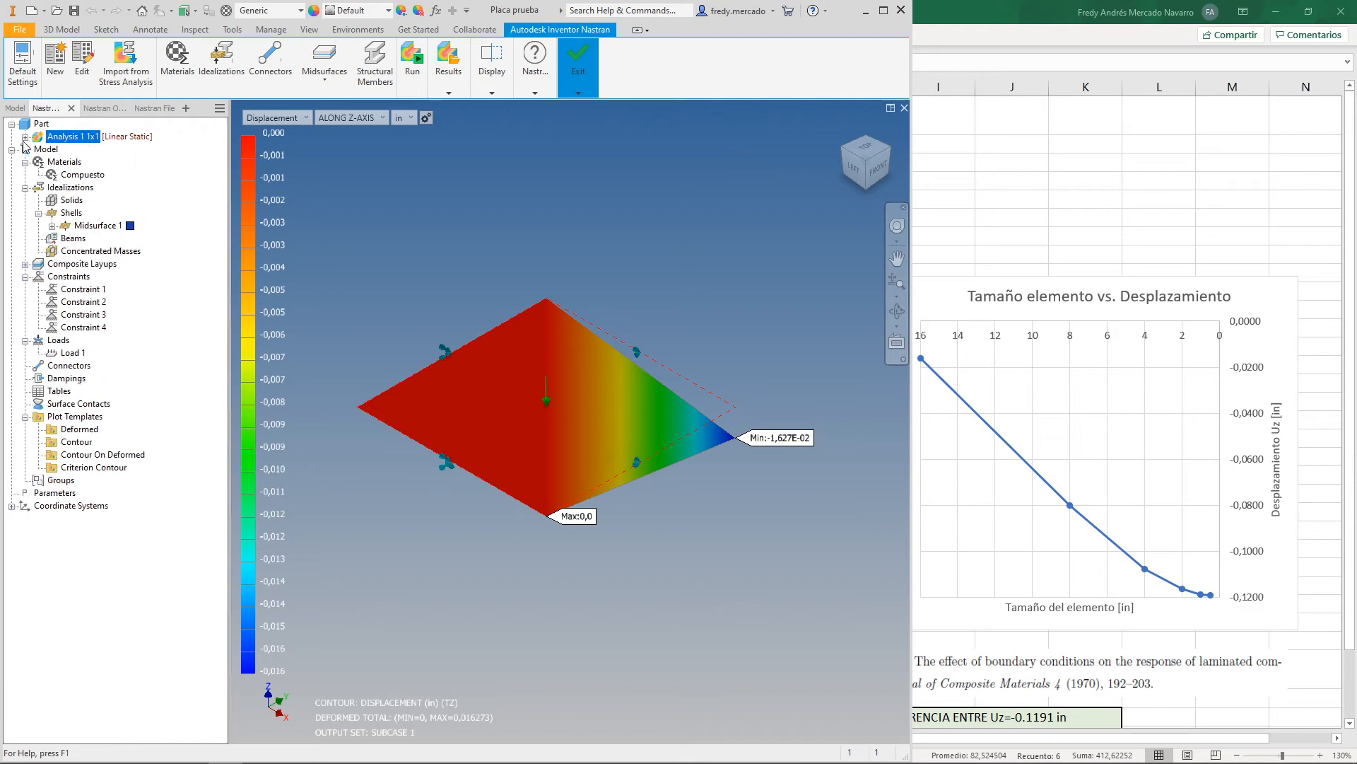
{"action": "right_click", "coordinate": [79, 139]}
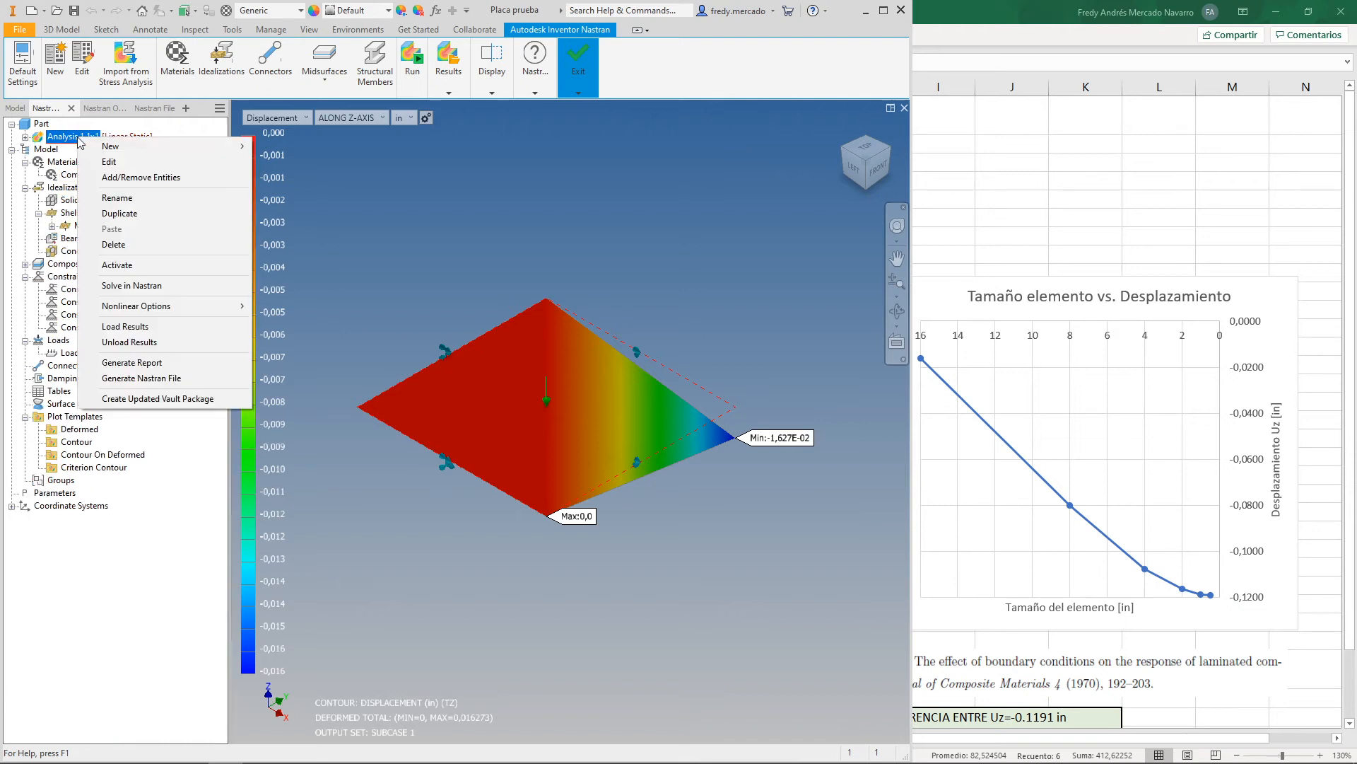
{"action": "left_click", "coordinate": [156, 214]}
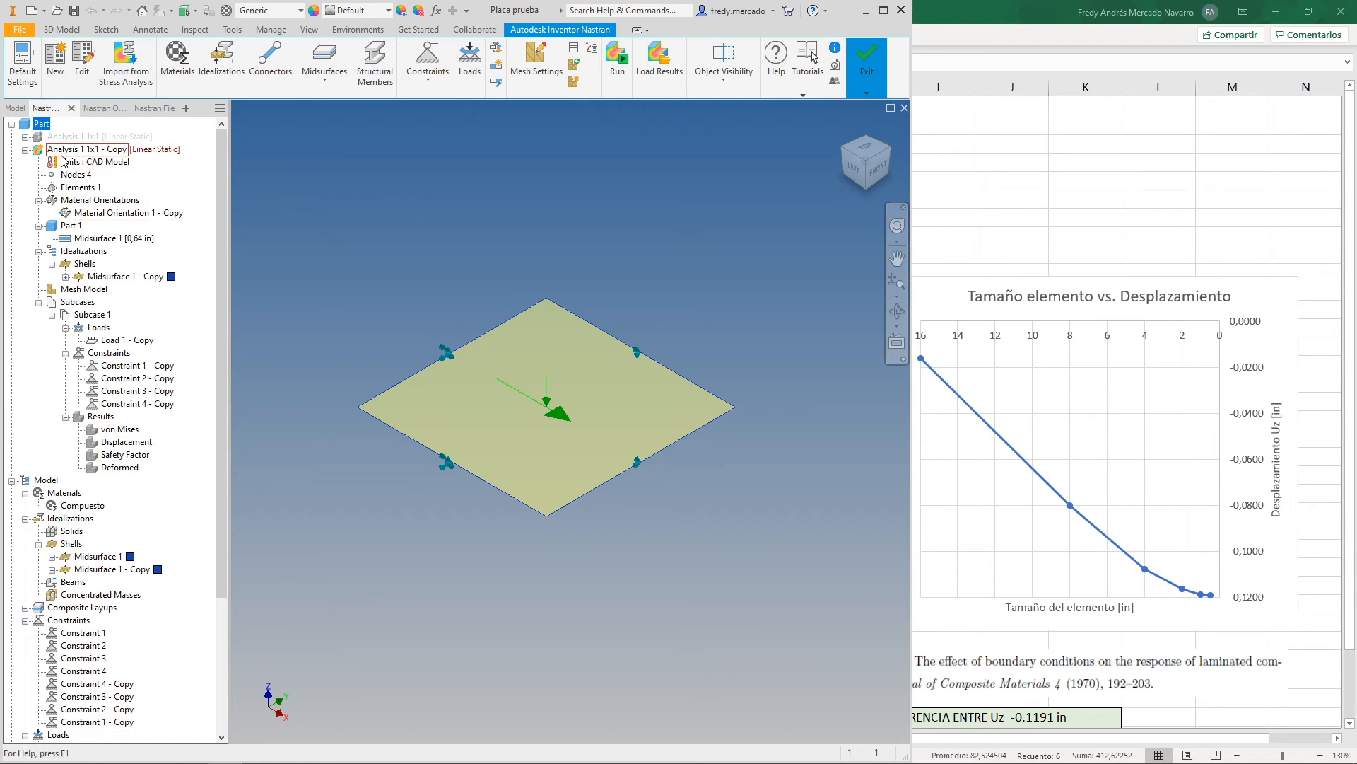
Rename the copied analysis as "Analysis 2 2x2"
{"action": "left_click", "coordinate": [82, 150]}
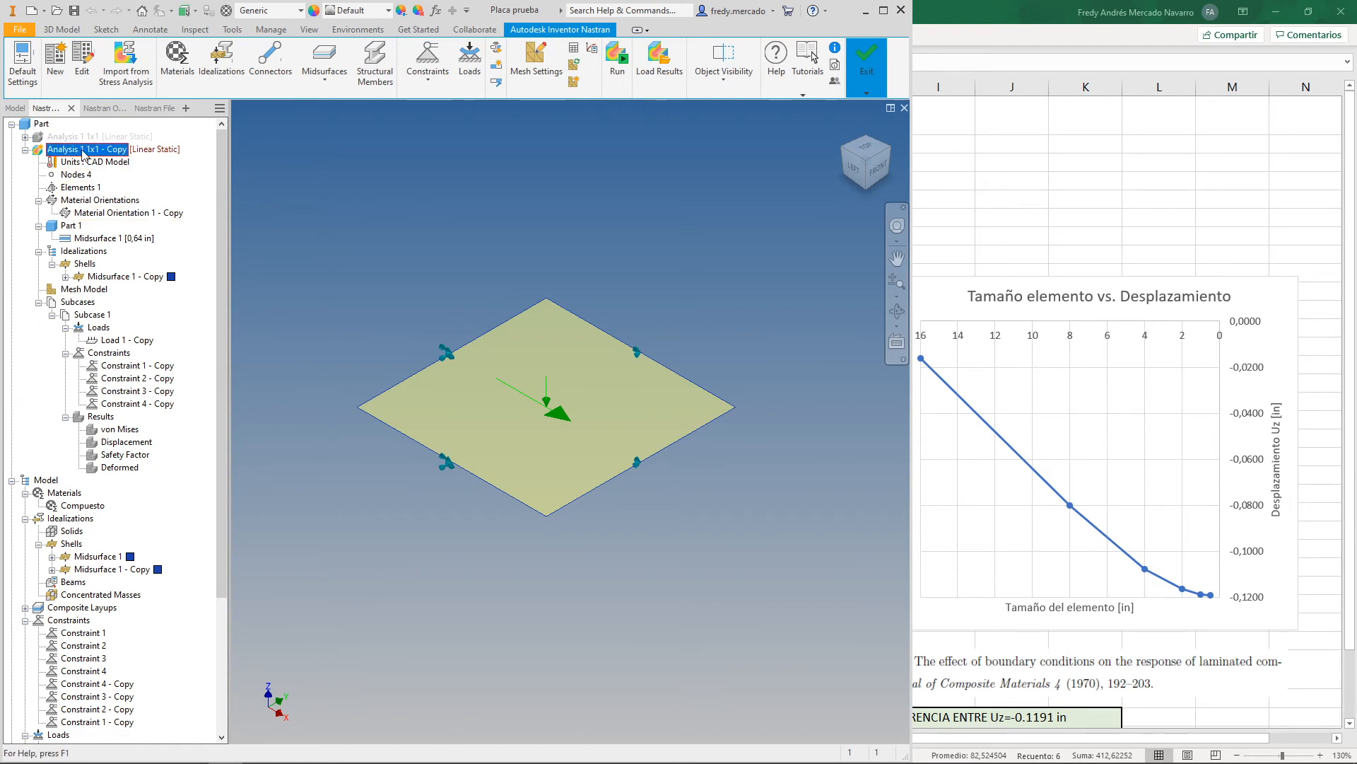
{"action": "right_click", "coordinate": [82, 149]}
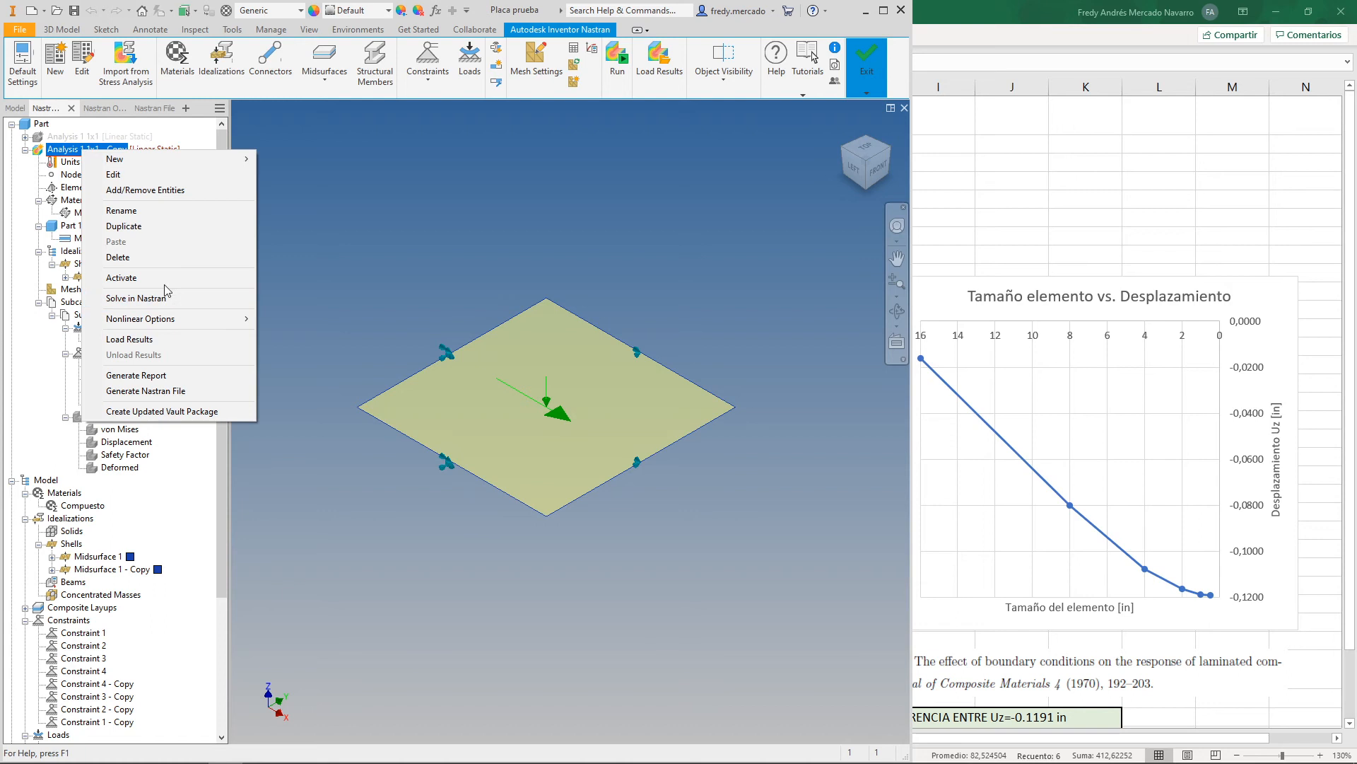
{"action": "left_click", "coordinate": [167, 211]}
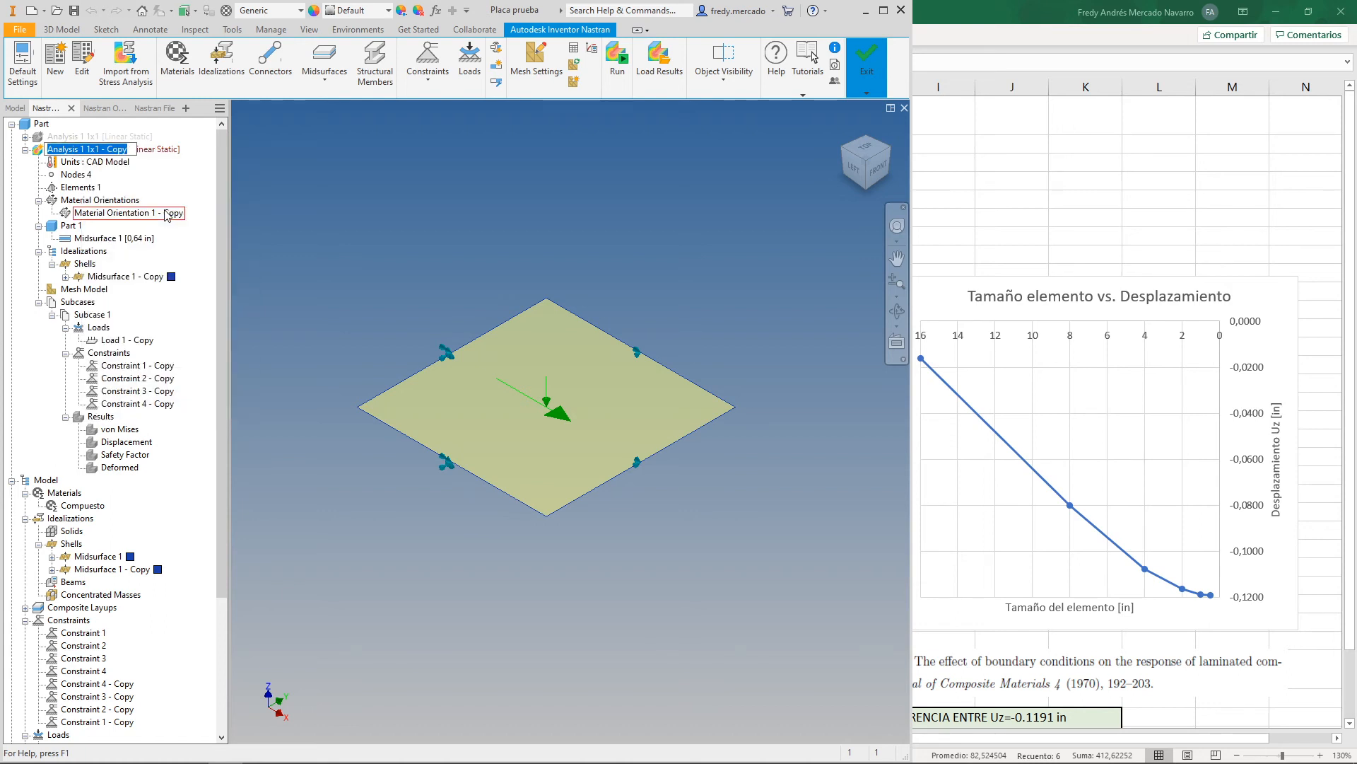
{"action": "key", "text": "End"}
{"action": "key", "text": "BackSpace"}
{"action": "key", "text": "BackSpace"}
{"action": "key", "text": "BackSpace"}
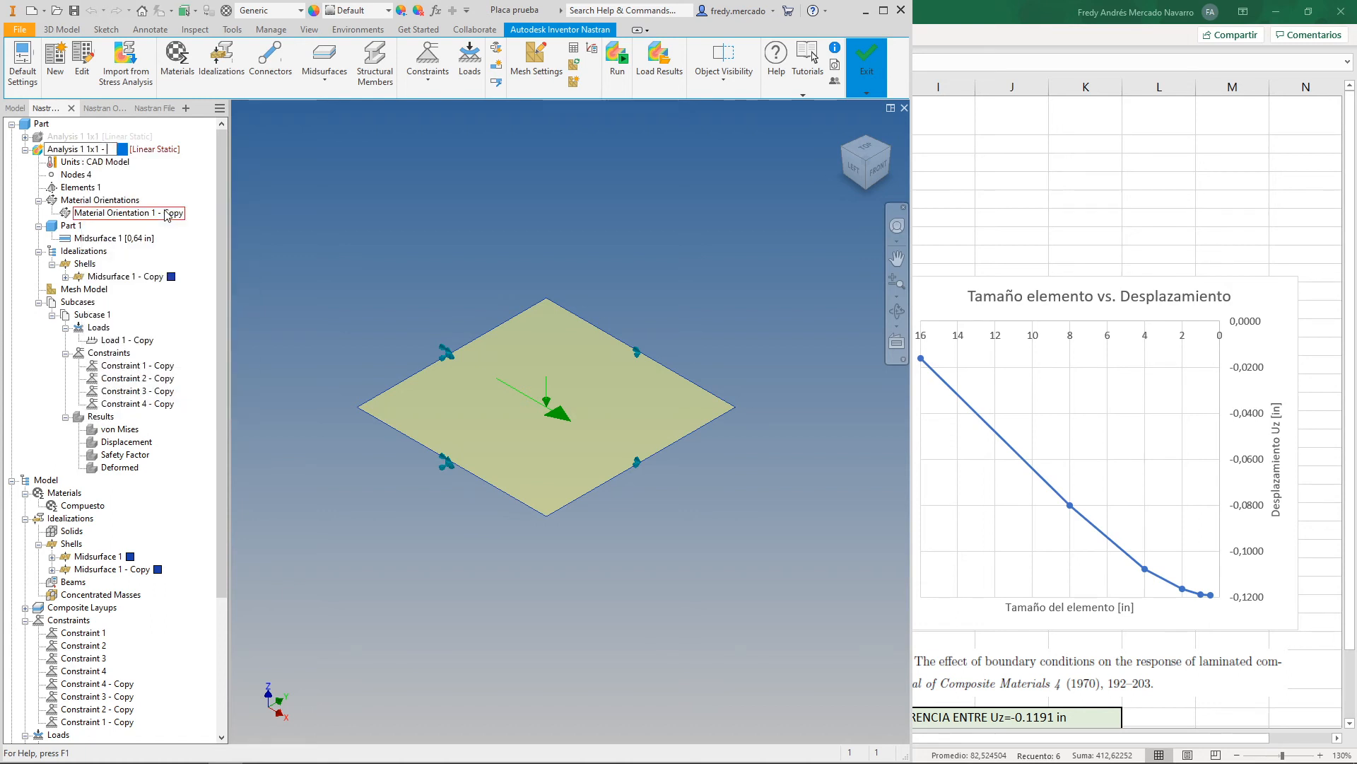
{"action": "key", "text": "Left"}
{"action": "key", "text": "Left"}
{"action": "key", "text": "Left"}
{"action": "key", "text": "Left"}
{"action": "key", "text": "BackSpace"}
{"action": "type", "text": "2"}
{"action": "key", "text": "BackSpace"}
{"action": "type", "text": "2 2"}
{"action": "key", "text": "Return"}
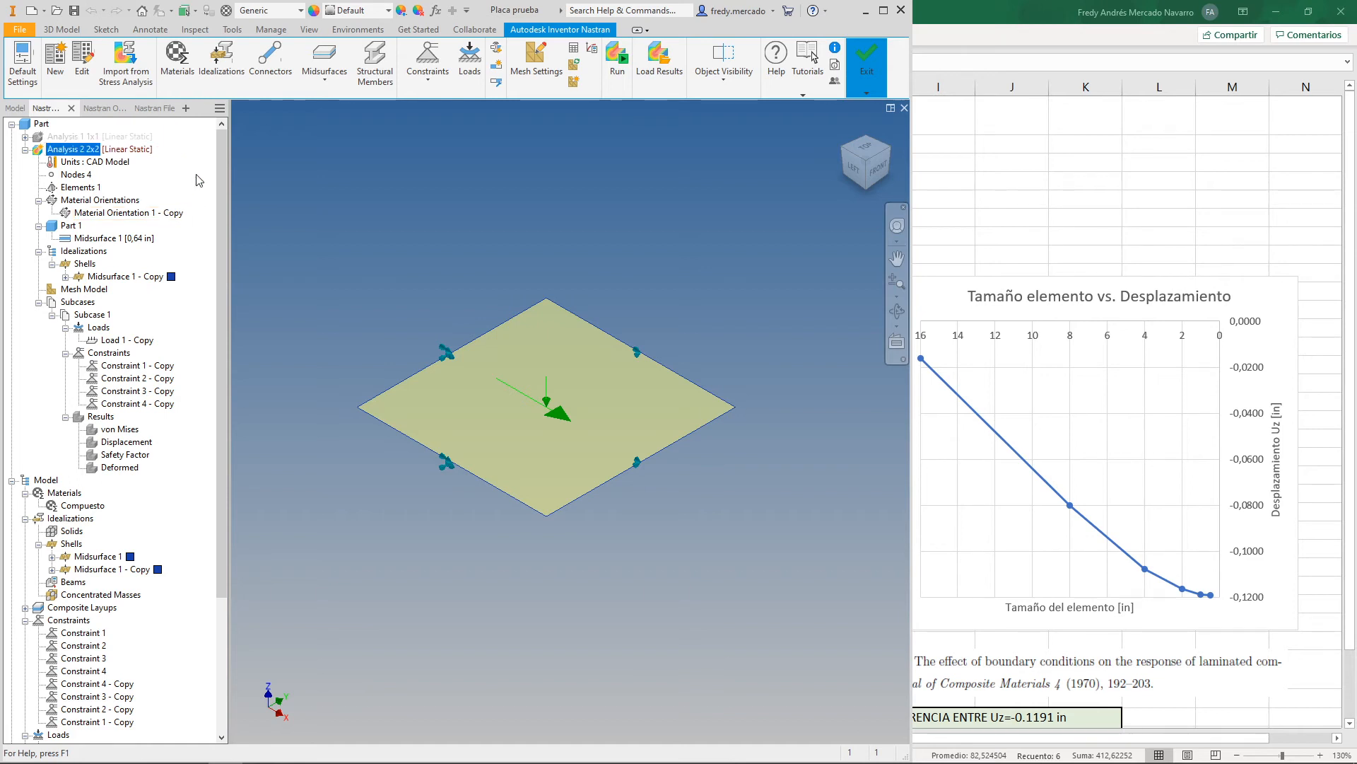
Set the mesh element size of Analysis 2 2x2 to 8 in, generate the mesh and accept the settings
{"action": "left_click", "coordinate": [105, 290]}
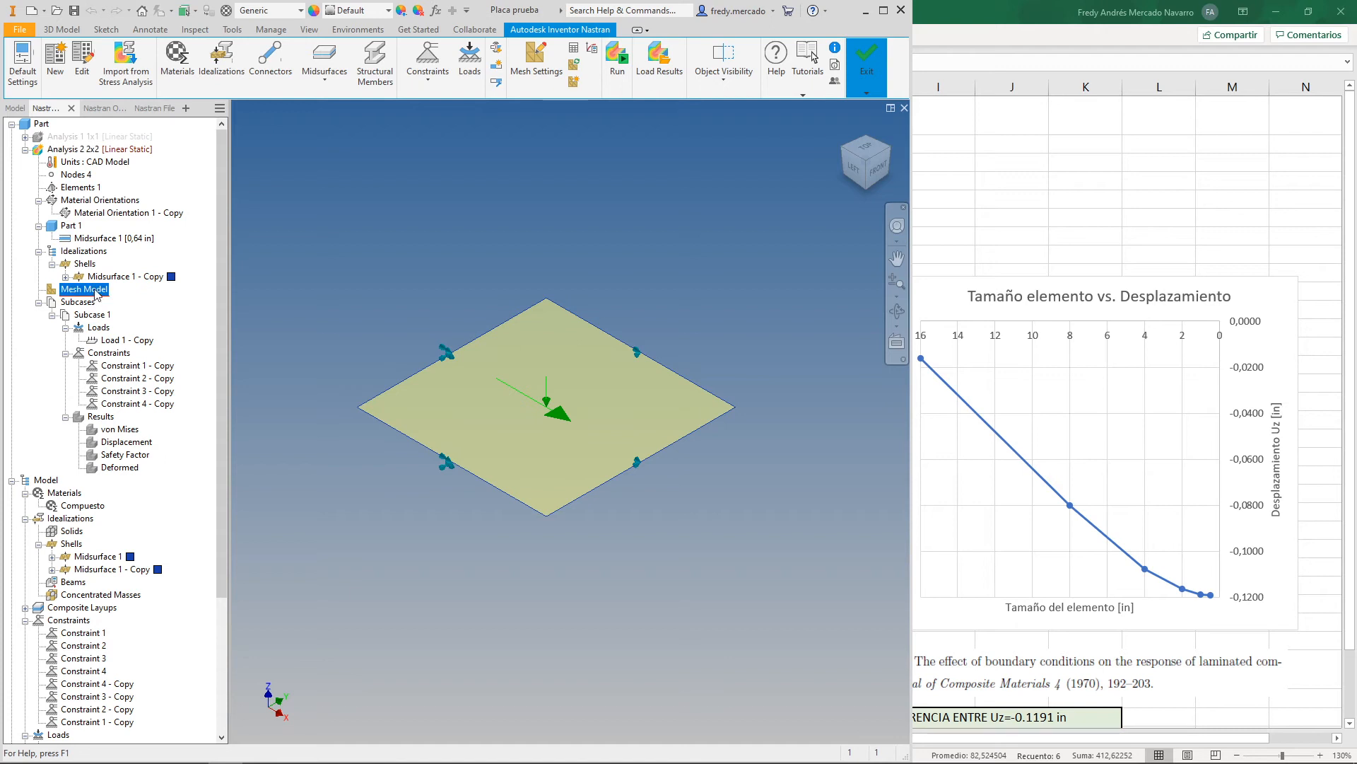
{"action": "right_click", "coordinate": [97, 290]}
{"action": "left_click", "coordinate": [161, 300]}
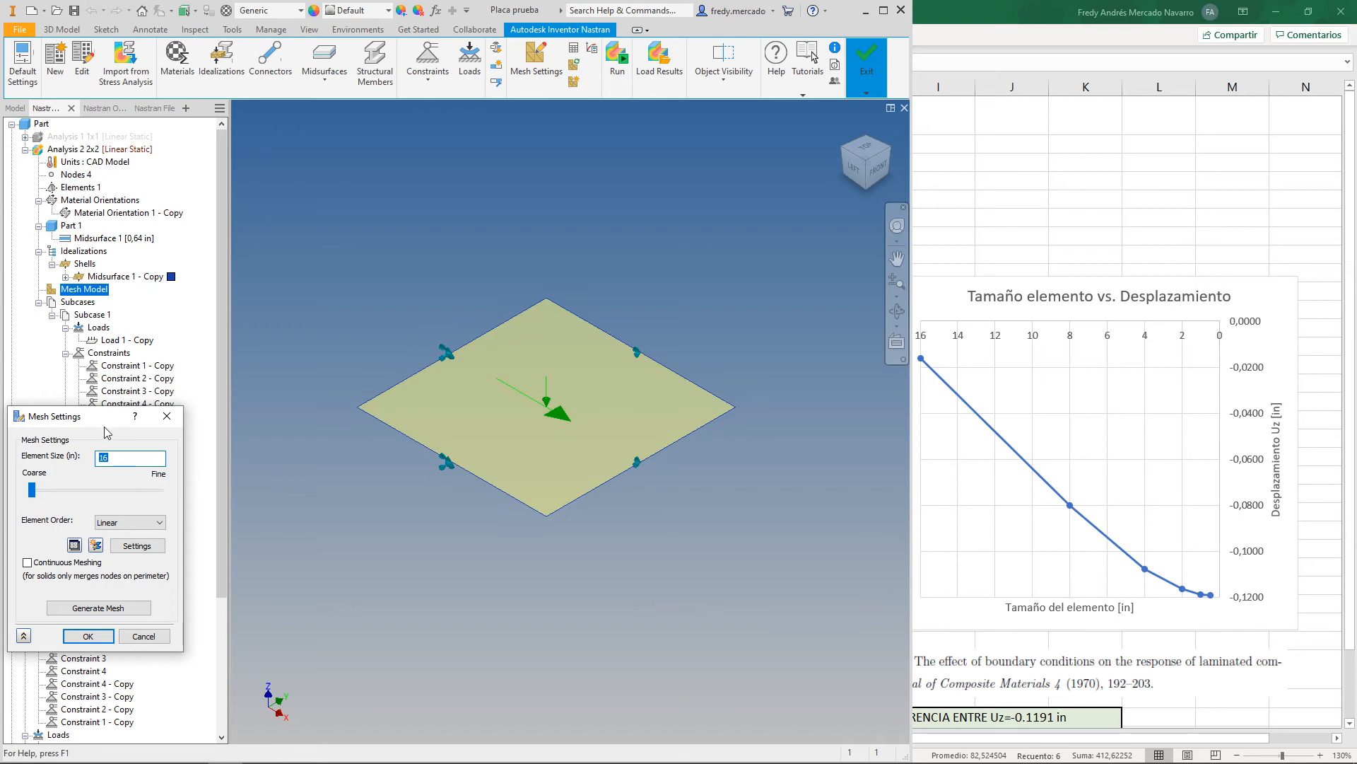
{"action": "type", "text": "8"}
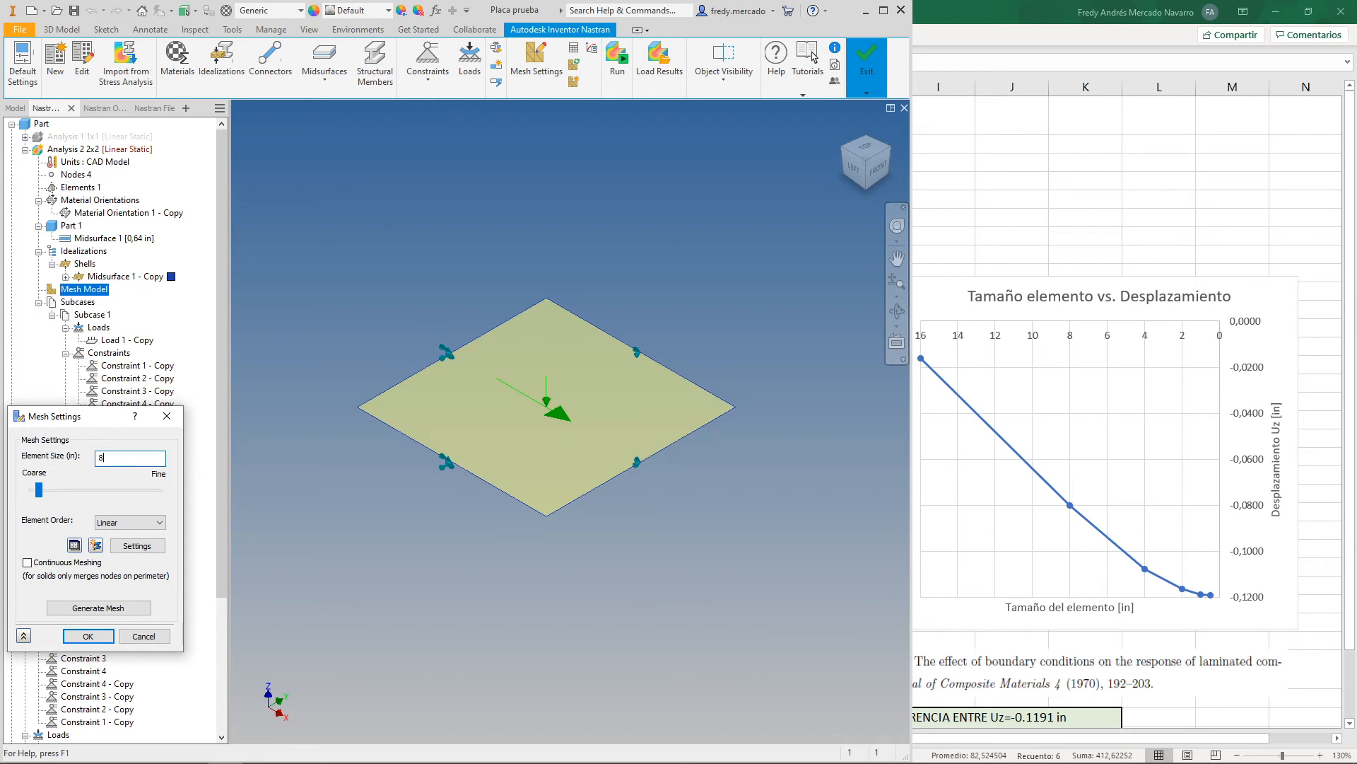
{"action": "left_click", "coordinate": [113, 608]}
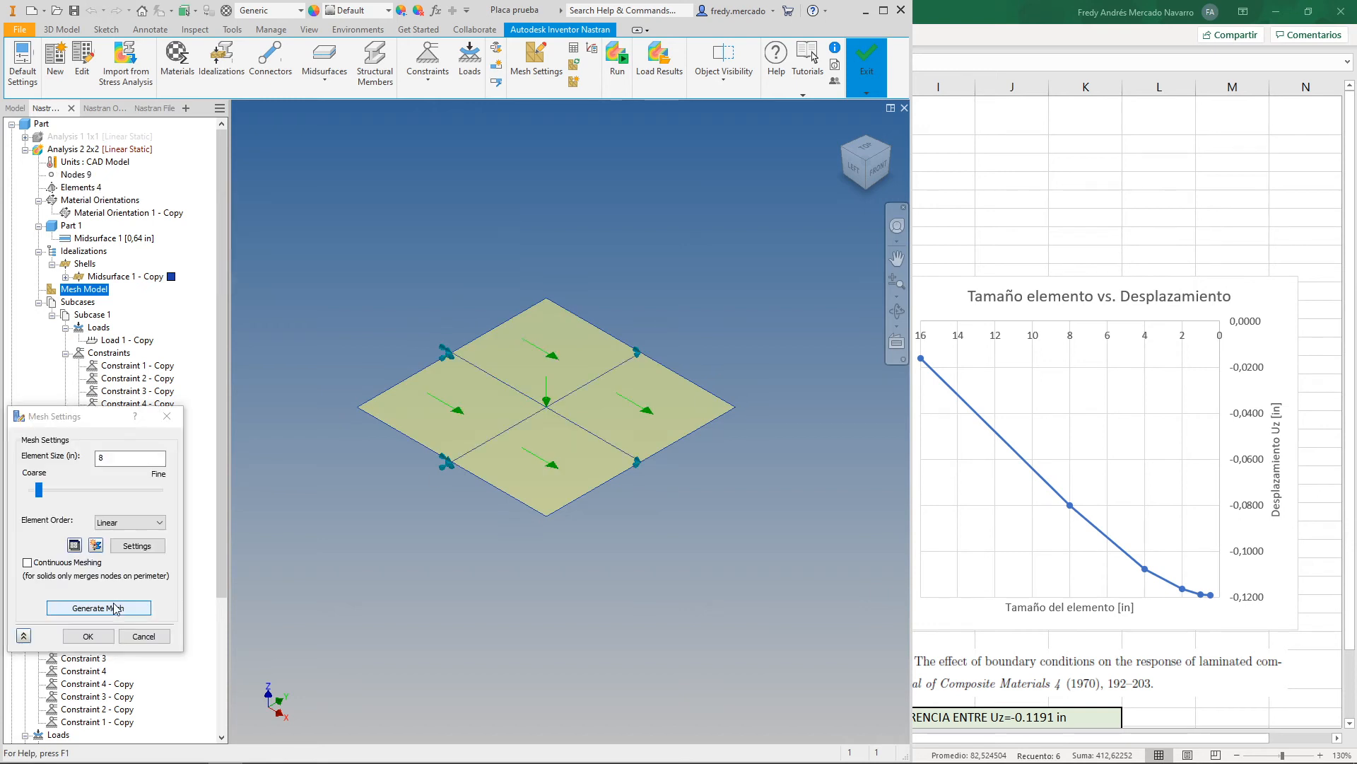
{"action": "left_click", "coordinate": [105, 635]}
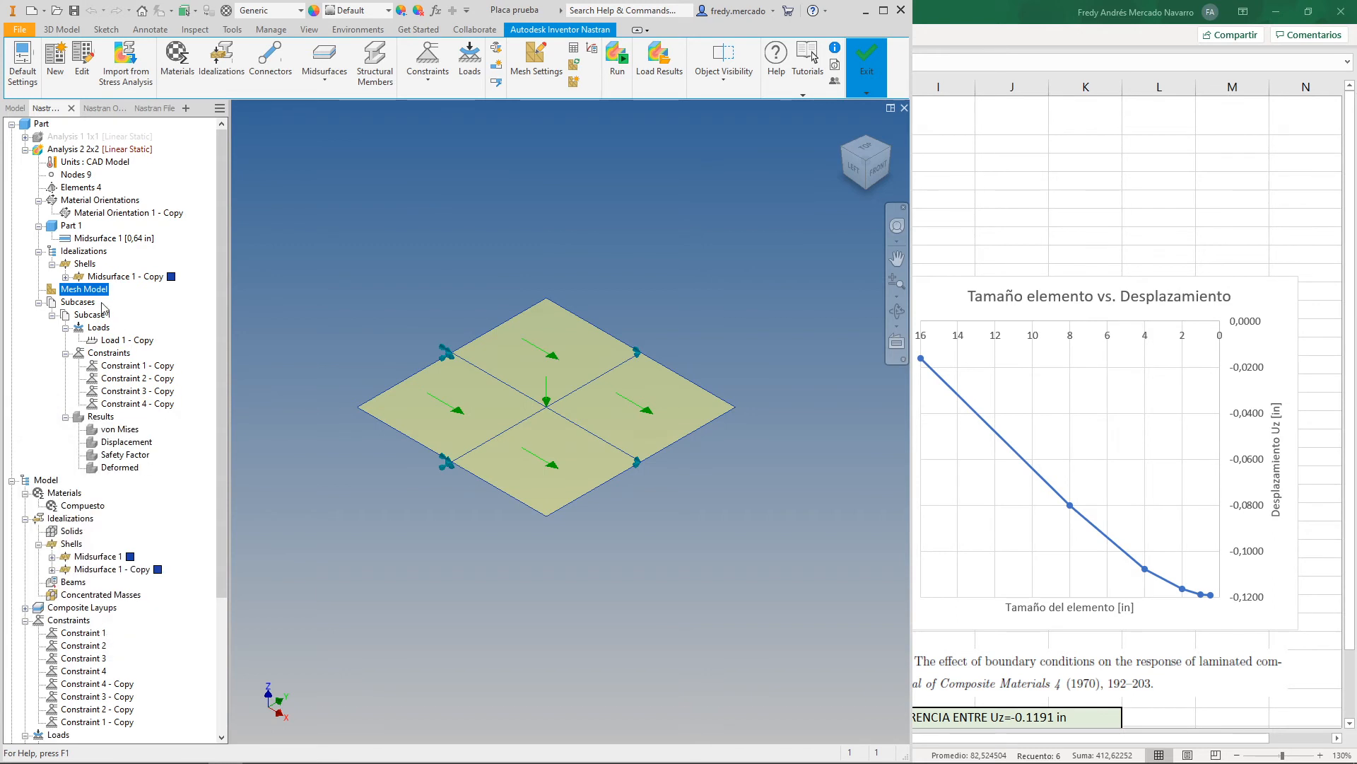
Solve Analysis 2 2x2 in Nastran and dismiss the completion message
{"action": "right_click", "coordinate": [90, 152]}
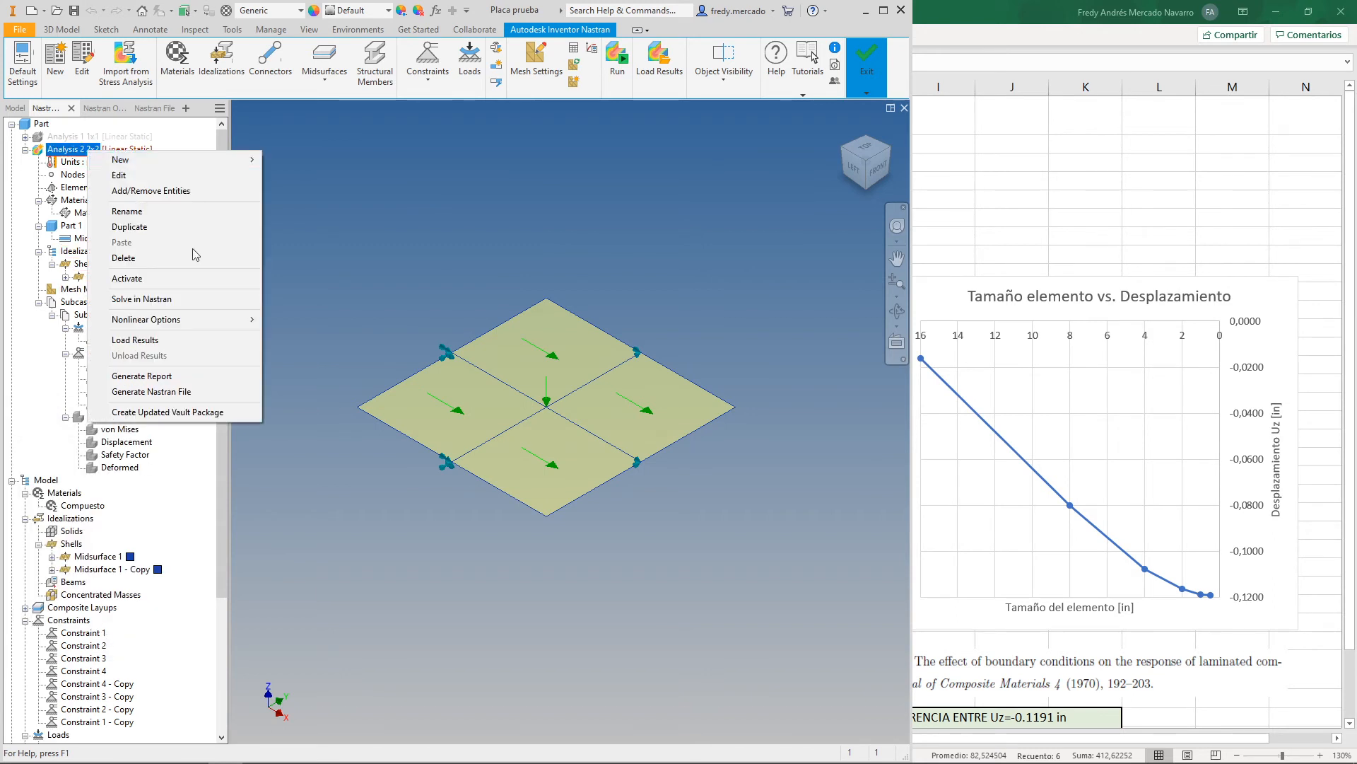
{"action": "left_click", "coordinate": [174, 299]}
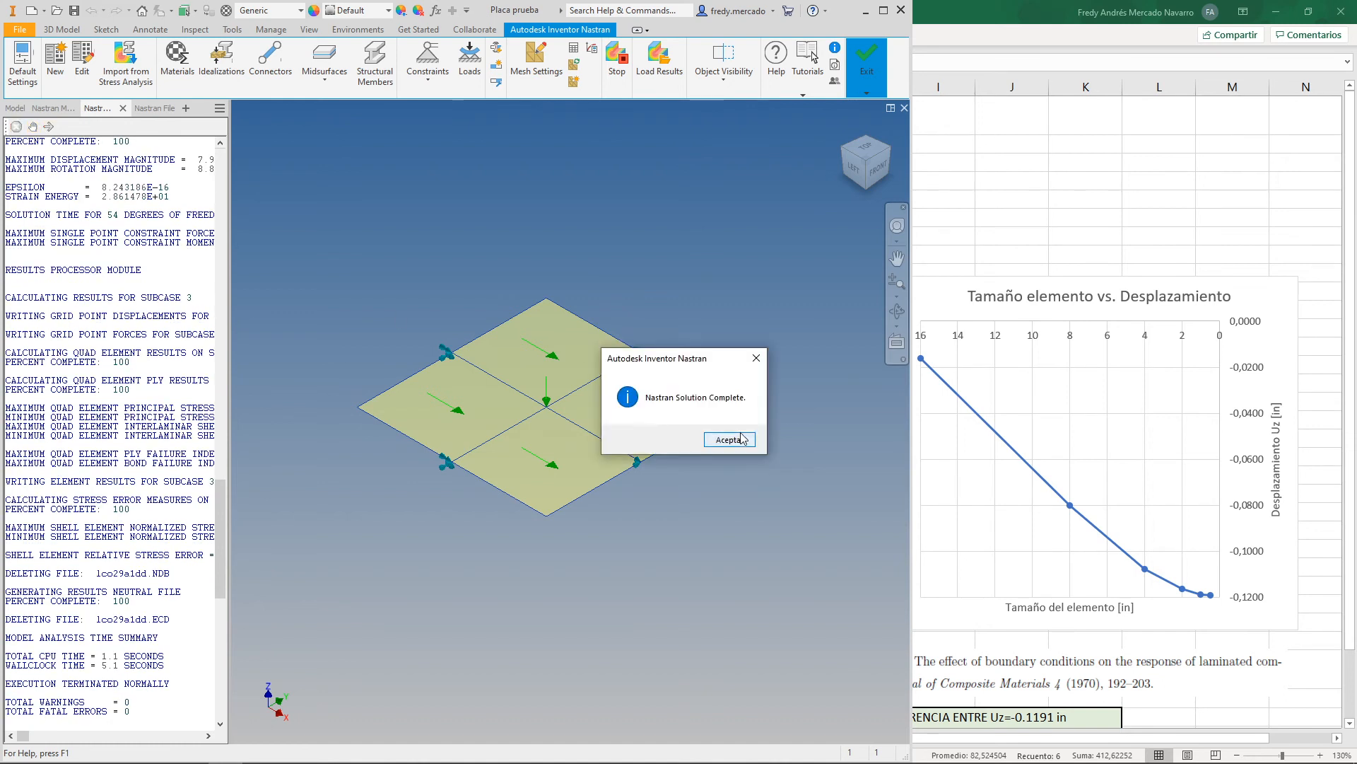
{"action": "left_click", "coordinate": [730, 440]}
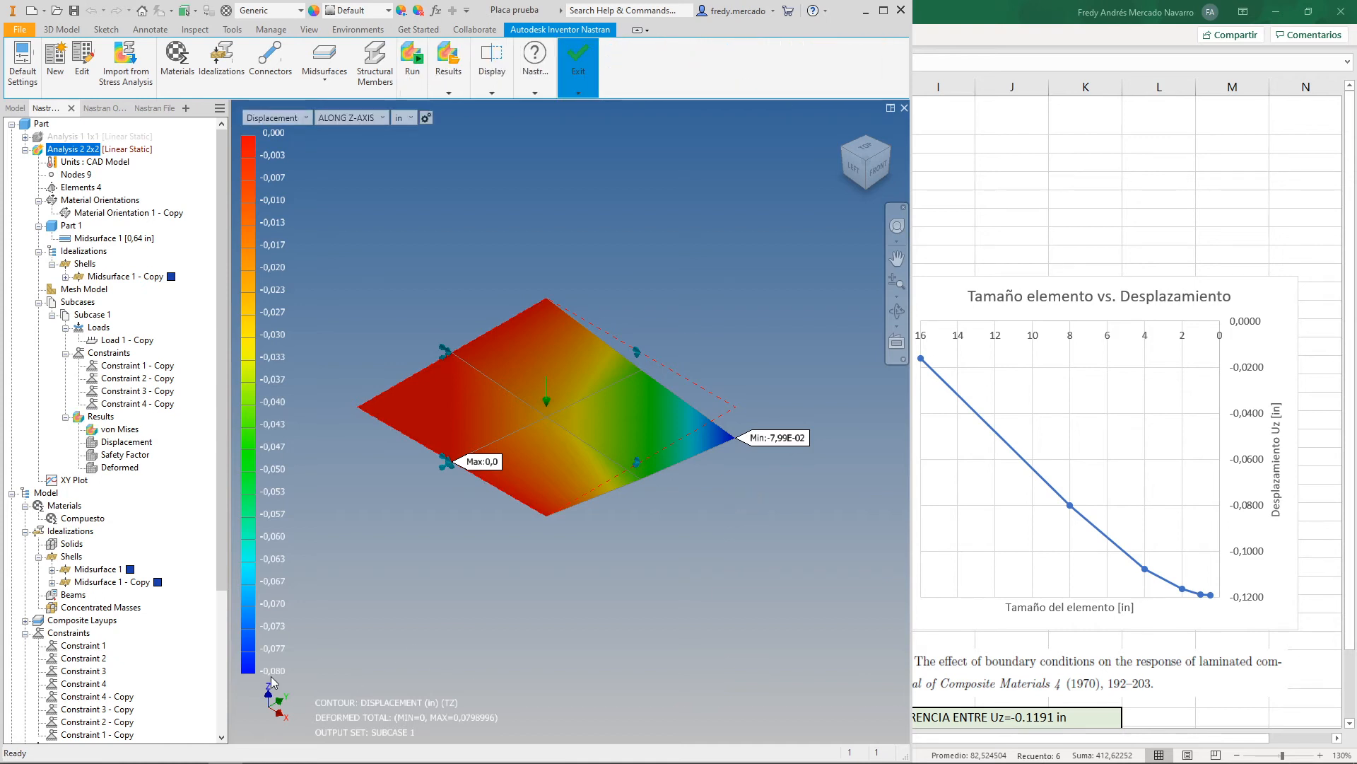
Switch to the convergence workbook in Excel and compare the Uz displacements of the 1x1 and 2x2 meshes and their percentage difference
{"action": "left_click", "coordinate": [166, 754]}
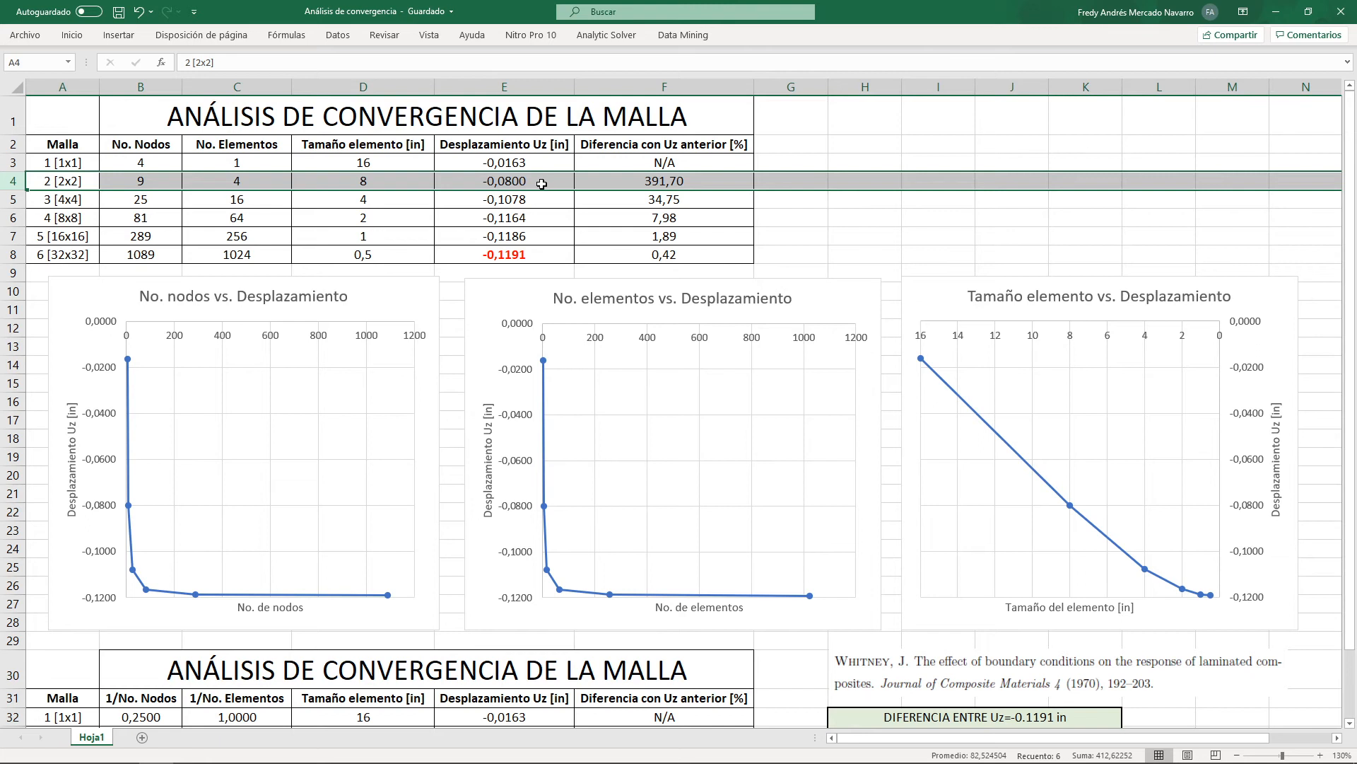
{"action": "left_click", "coordinate": [659, 181]}
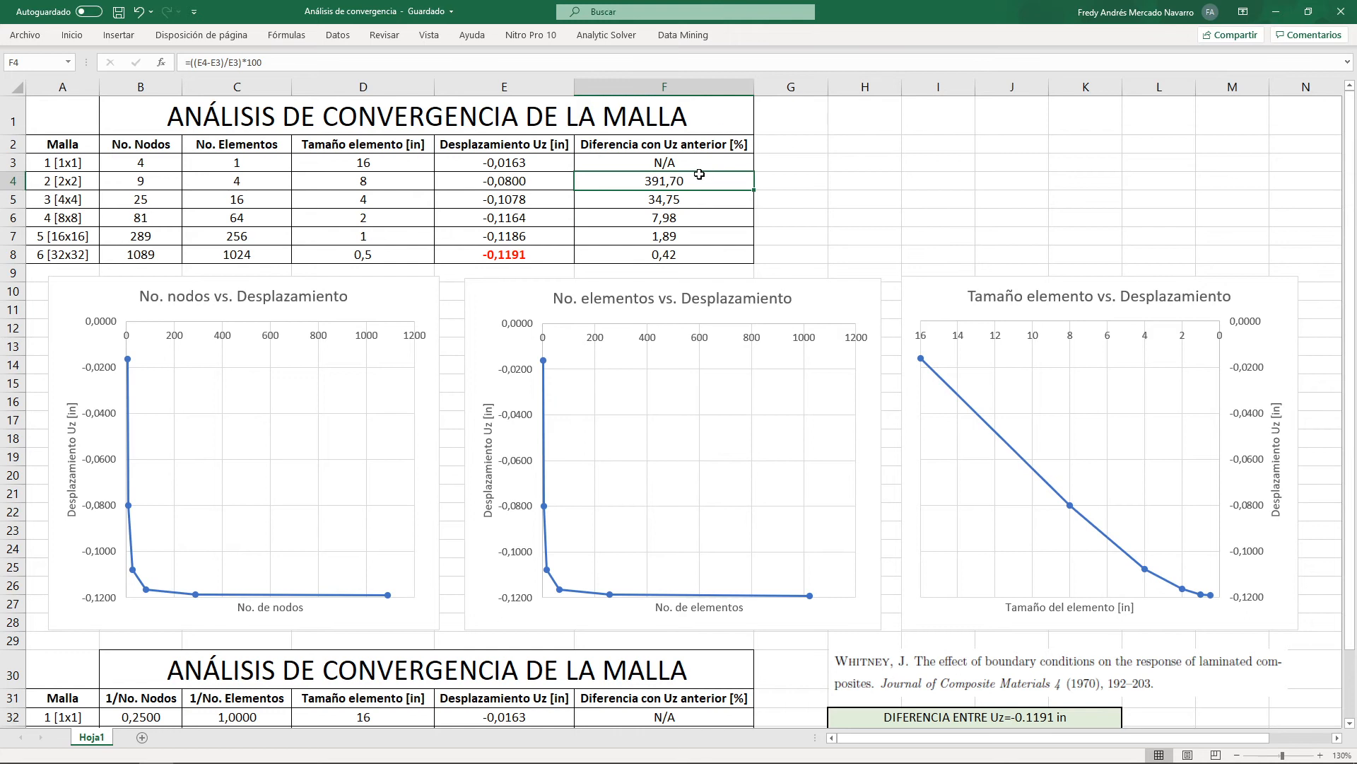
{"action": "left_click", "coordinate": [511, 183]}
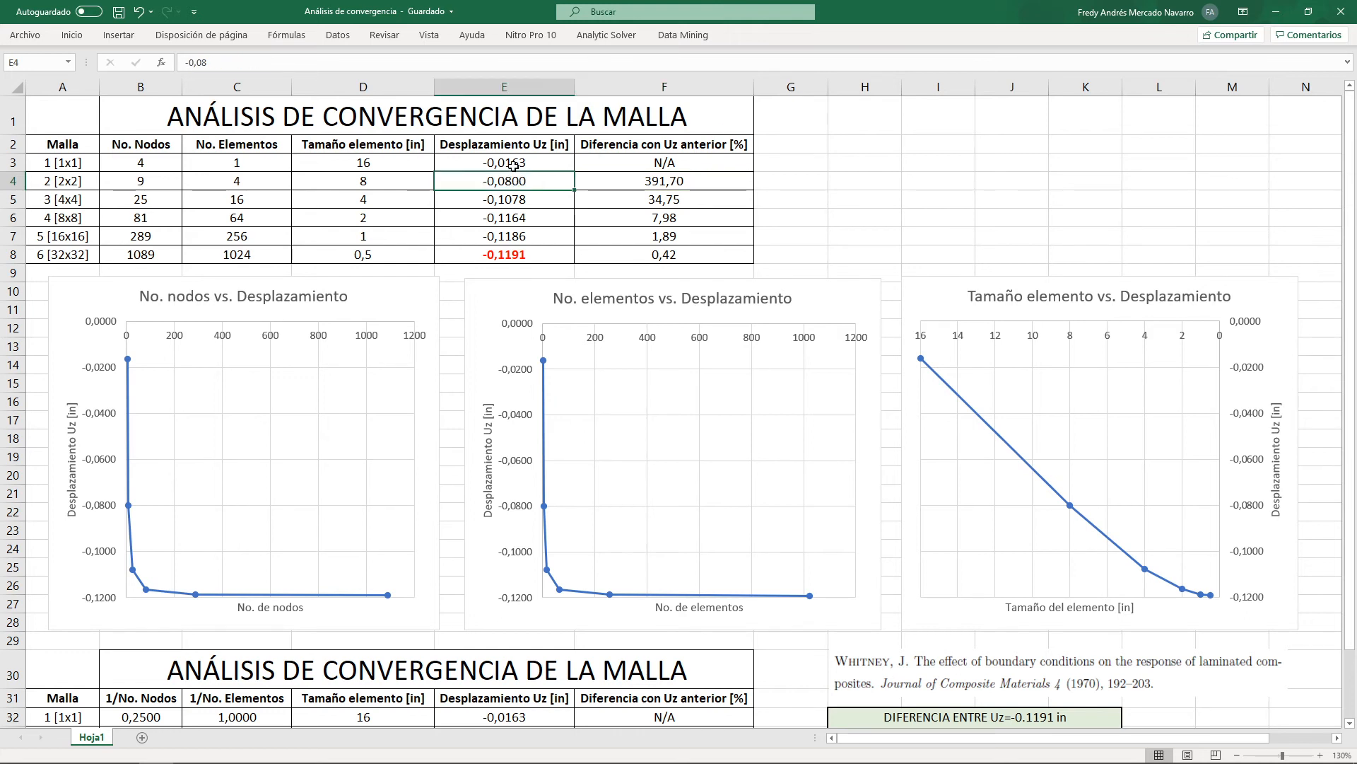
{"action": "left_click", "coordinate": [513, 164]}
{"action": "left_click", "coordinate": [514, 181]}
{"action": "left_click", "coordinate": [514, 166]}
{"action": "left_click", "coordinate": [514, 179]}
{"action": "left_click", "coordinate": [514, 164]}
{"action": "left_click", "coordinate": [536, 181]}
{"action": "left_click", "coordinate": [700, 182]}
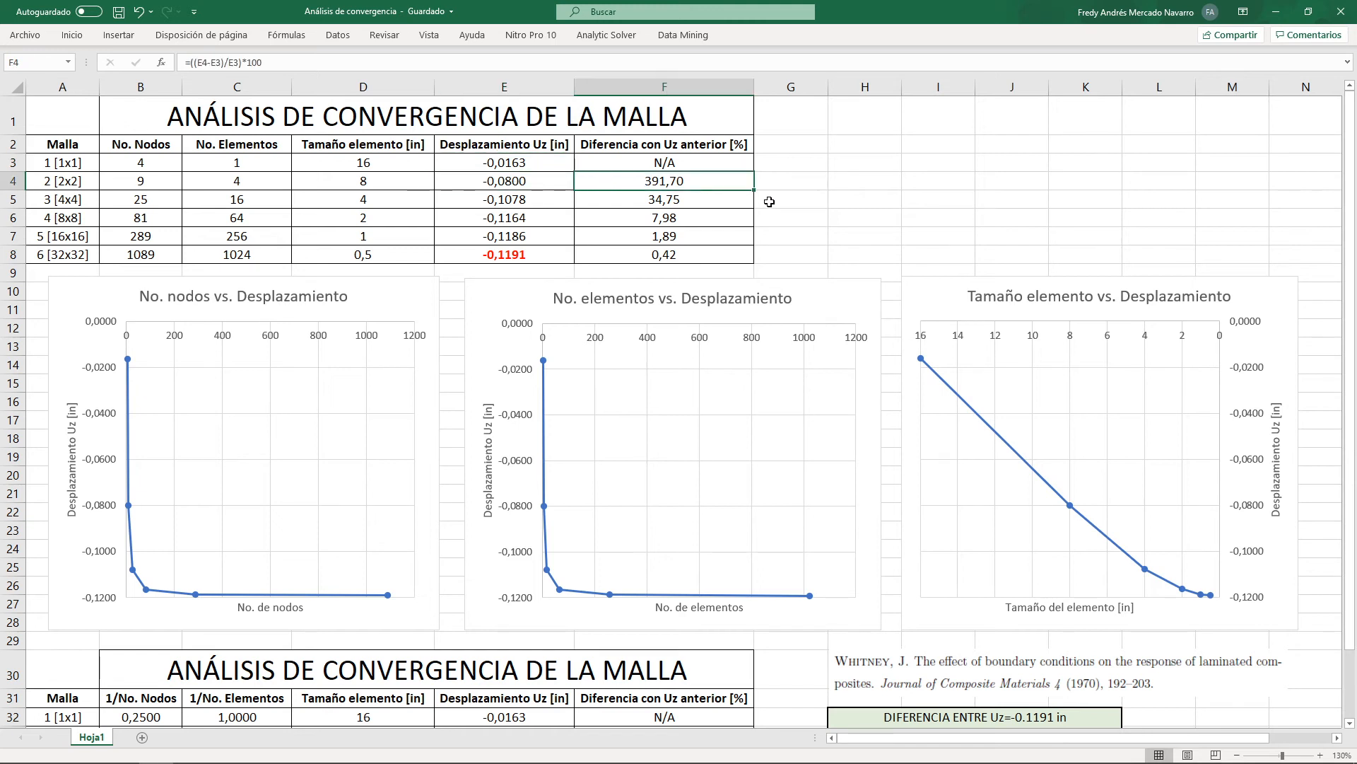
Examine the percentage differences with the previous Uz for the meshes from 2x2 down to 32x32
{"action": "key", "text": "Down"}
{"action": "key", "text": "Down"}
{"action": "key", "text": "Down"}
{"action": "key", "text": "Down"}
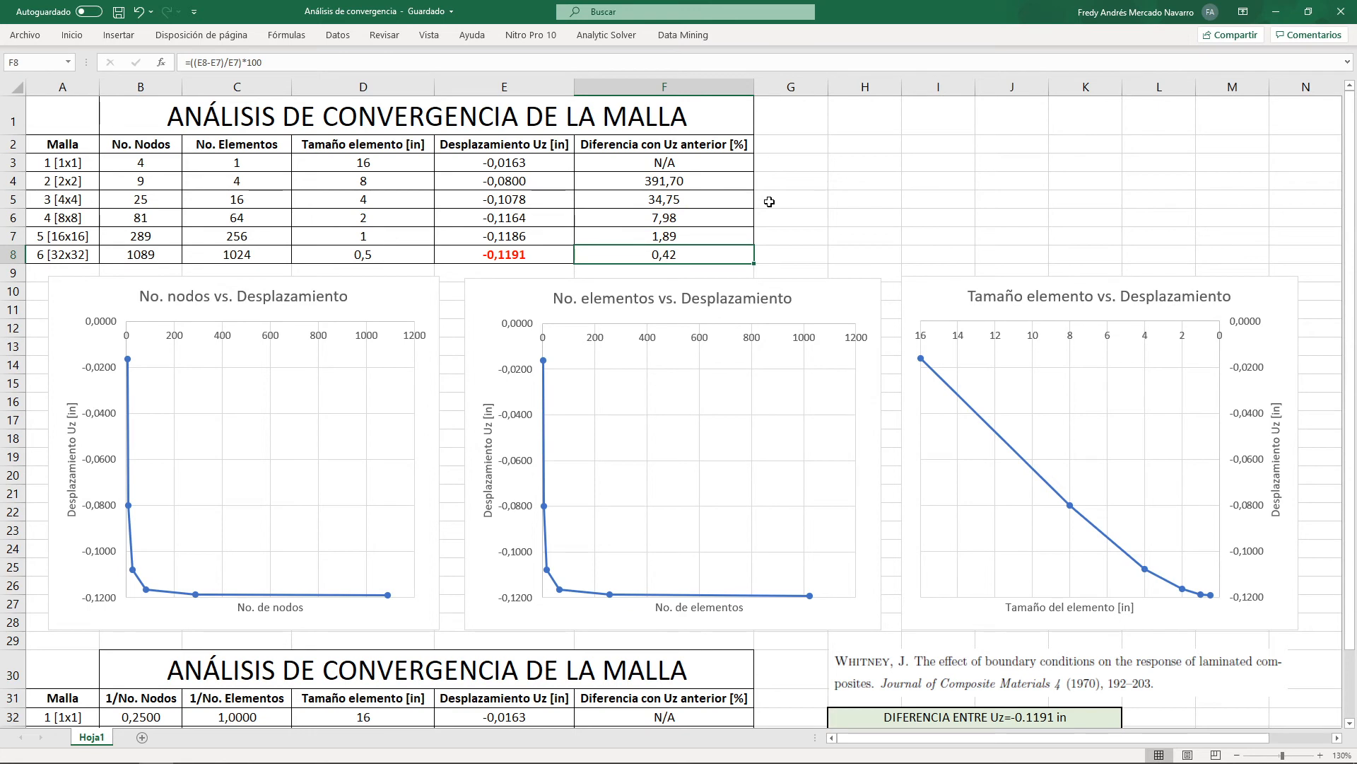
{"action": "left_click", "coordinate": [736, 185]}
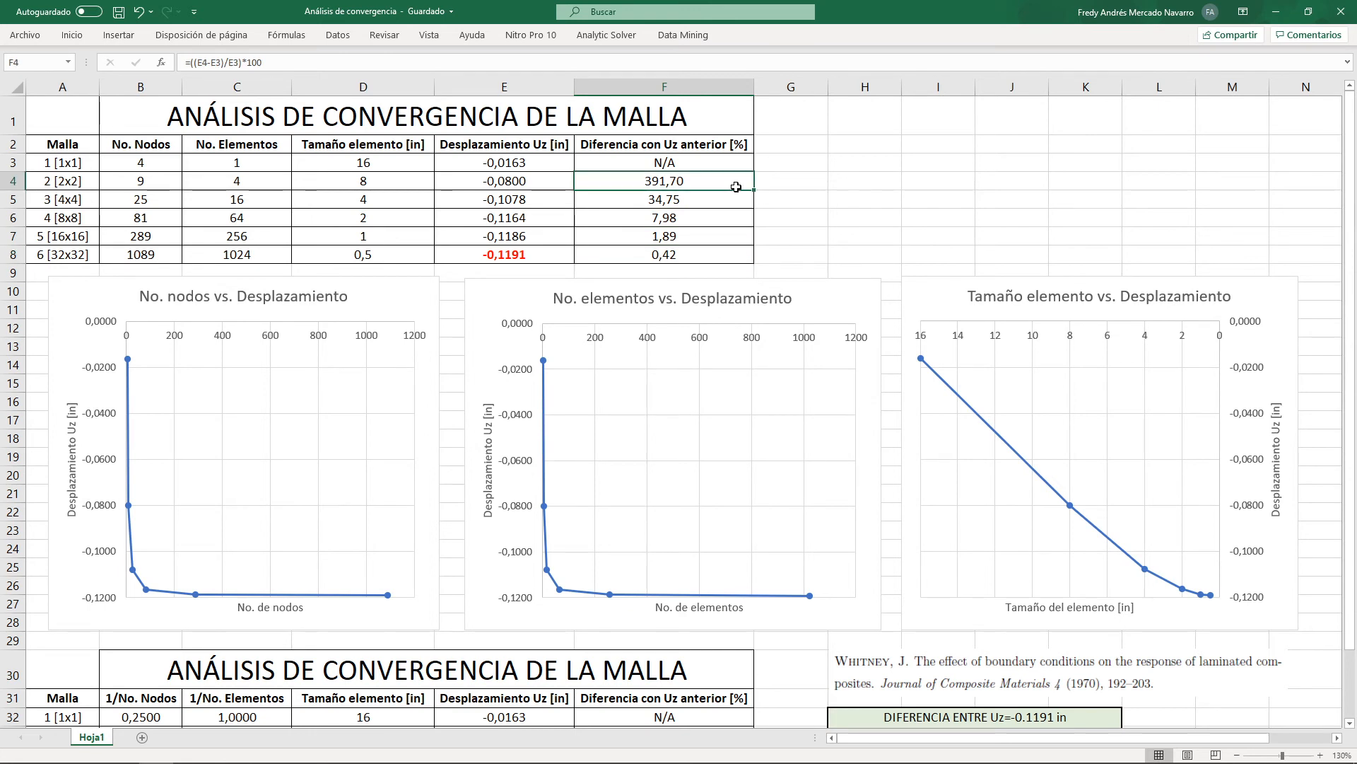
{"action": "left_click", "coordinate": [738, 237]}
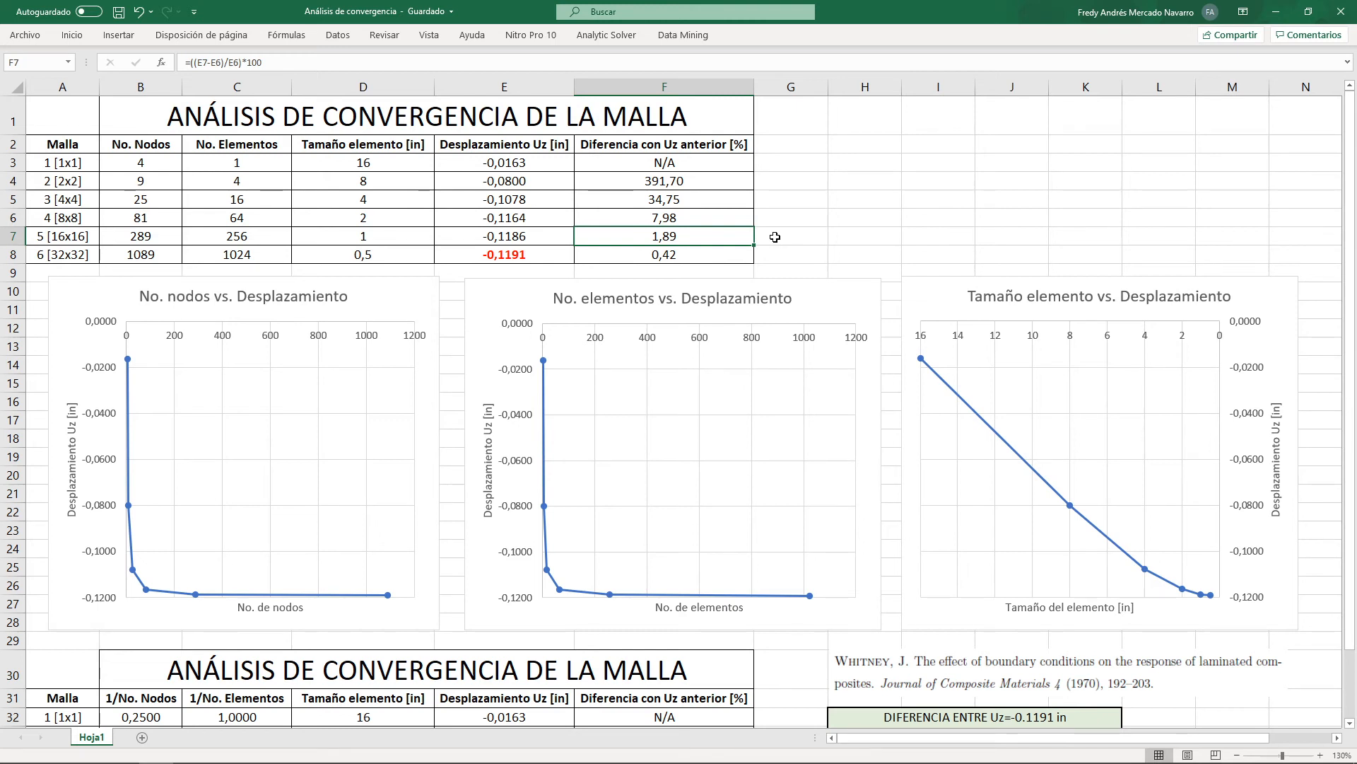
{"action": "left_click", "coordinate": [783, 237]}
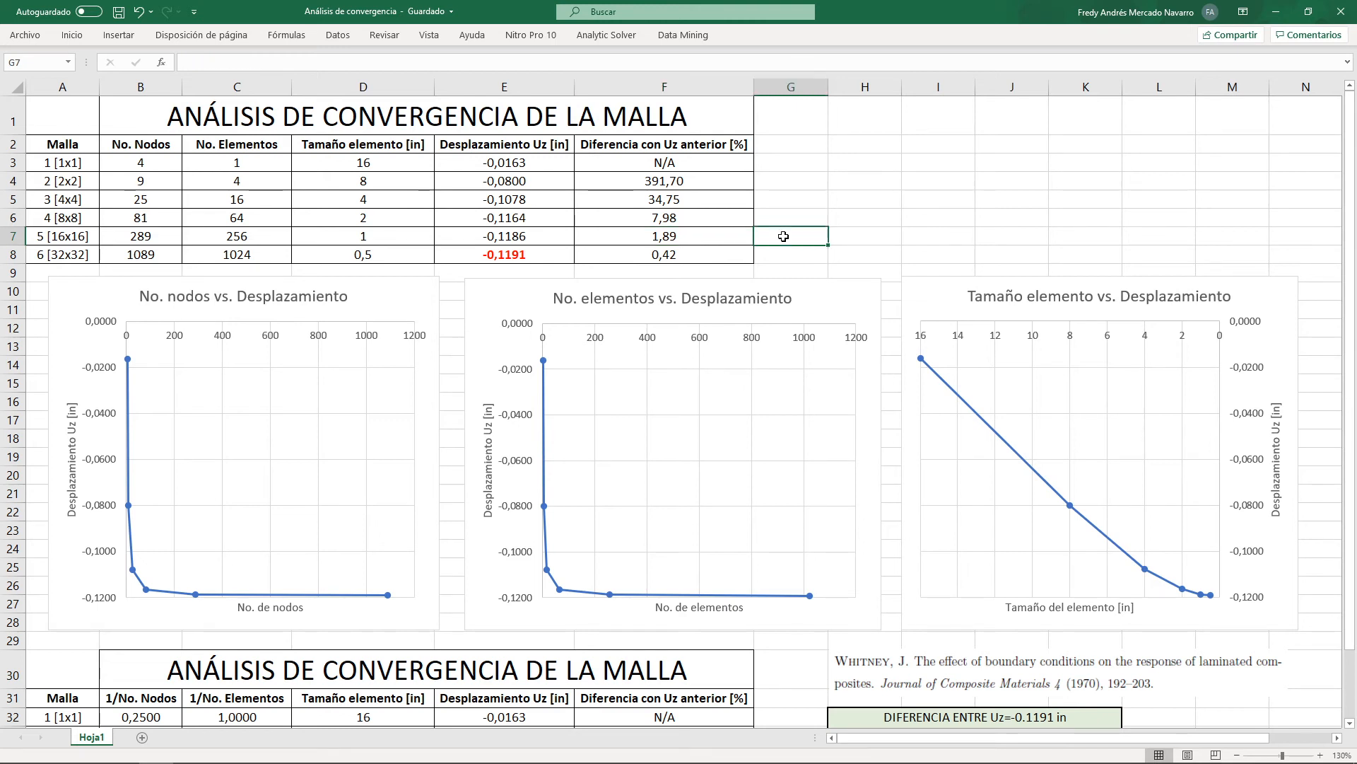
{"action": "left_click", "coordinate": [737, 255]}
{"action": "left_click", "coordinate": [741, 237]}
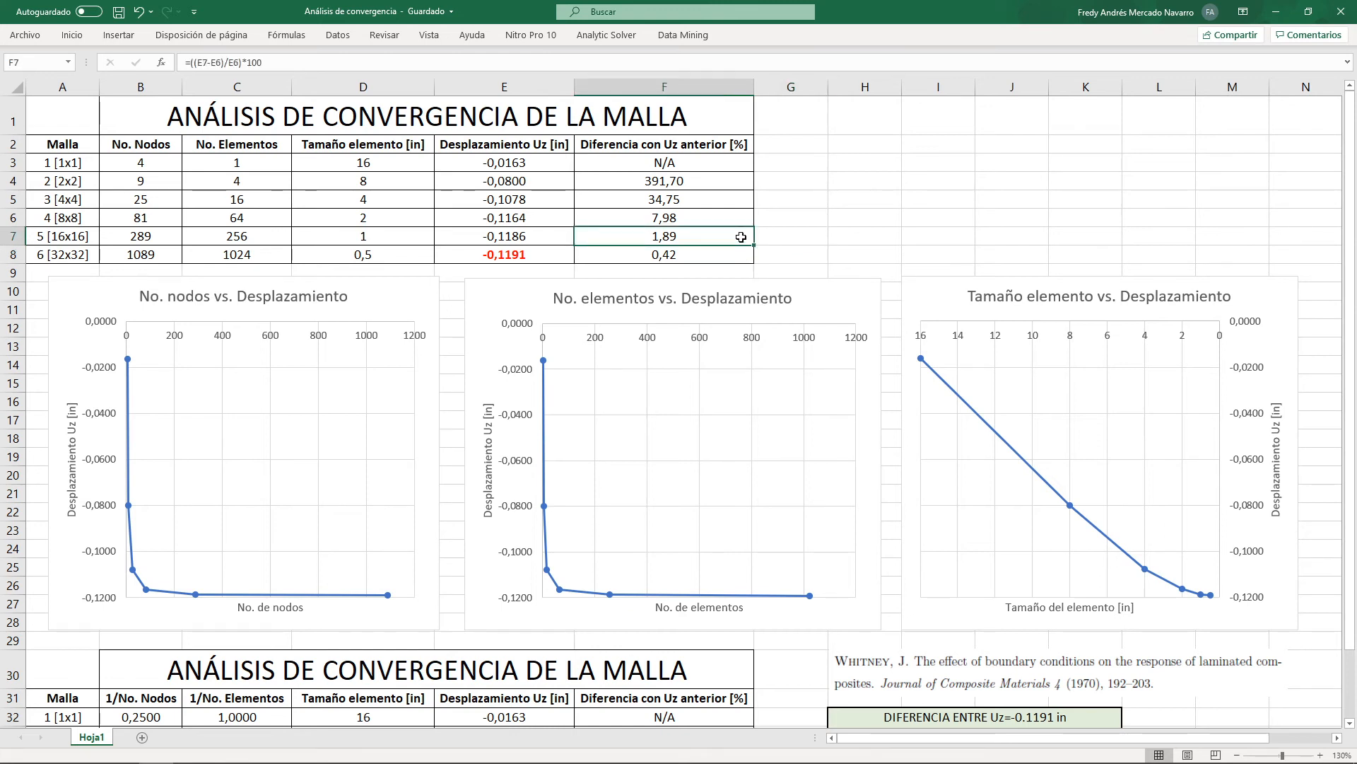
Compare the Uz displacement values of the 16x16 and 32x32 meshes in the convergence table
{"action": "left_click", "coordinate": [539, 241]}
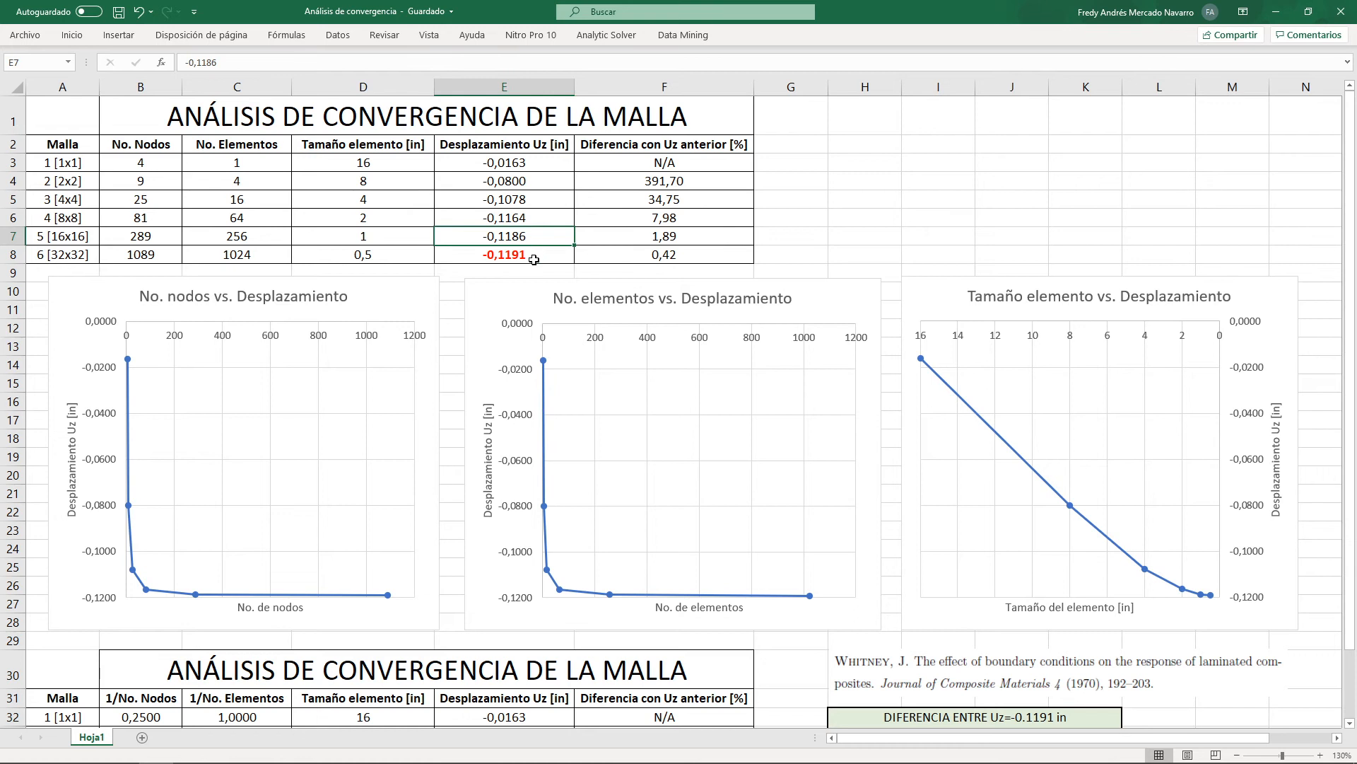
{"action": "left_click", "coordinate": [537, 258]}
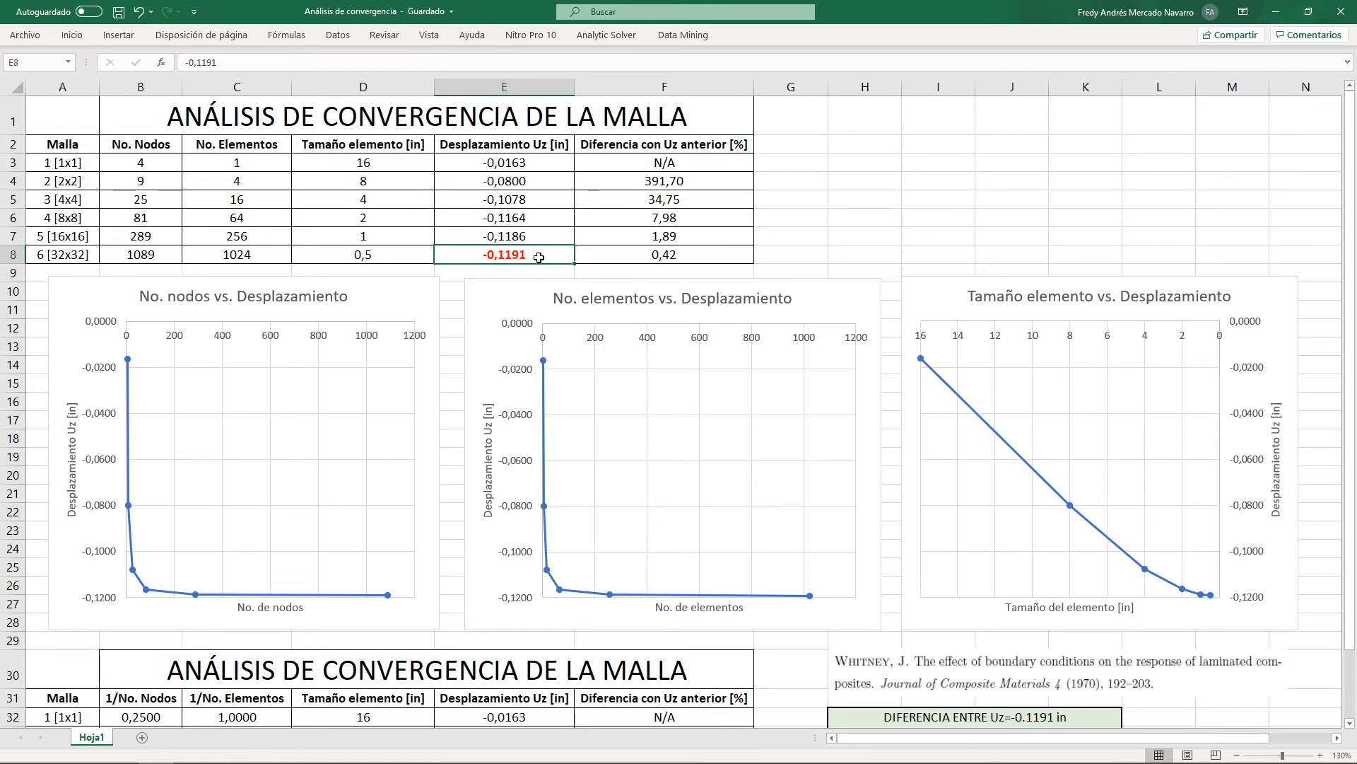
{"action": "left_click", "coordinate": [536, 236]}
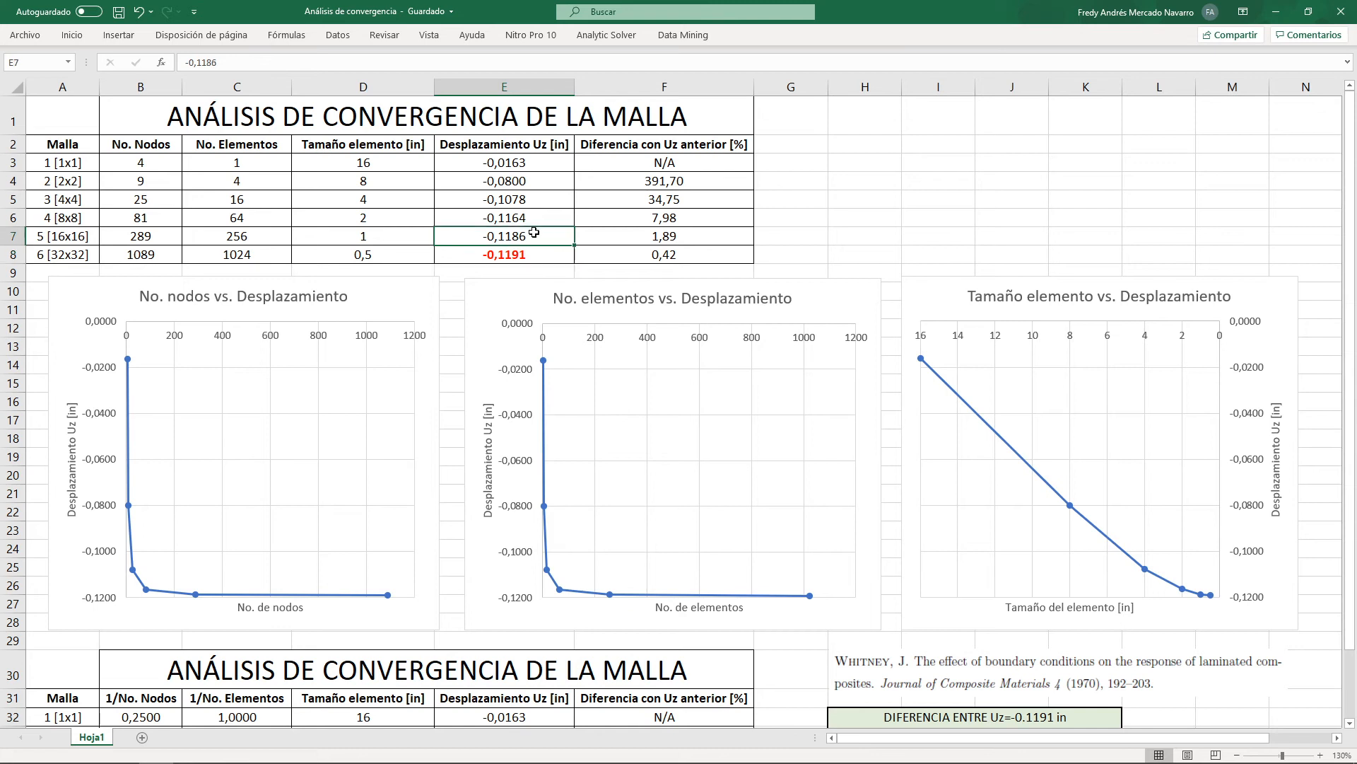
{"action": "left_click", "coordinate": [530, 252]}
{"action": "left_click", "coordinate": [533, 237]}
{"action": "left_click", "coordinate": [530, 254]}
{"action": "left_click", "coordinate": [534, 234]}
{"action": "left_click", "coordinate": [530, 258]}
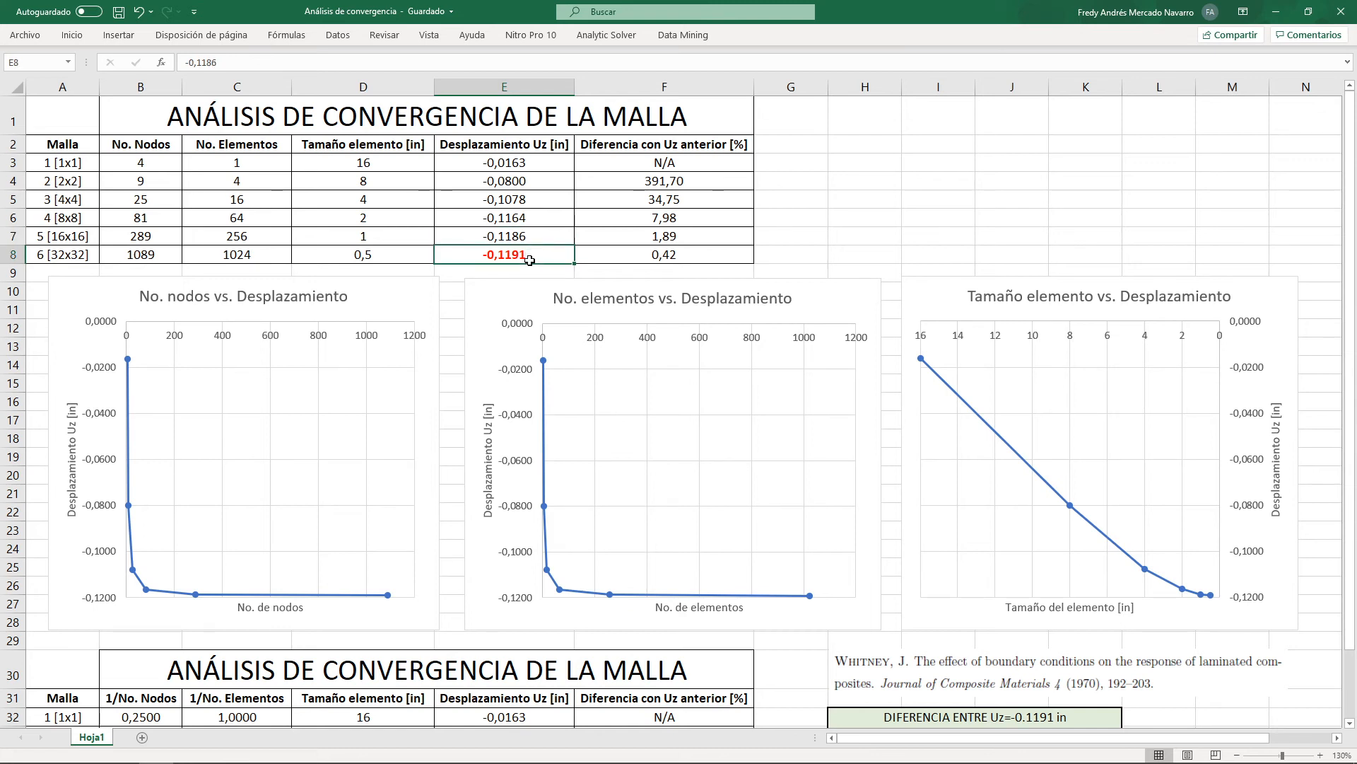
{"action": "left_click", "coordinate": [534, 238]}
{"action": "left_click", "coordinate": [536, 253]}
{"action": "left_click", "coordinate": [539, 234]}
{"action": "left_click", "coordinate": [542, 252]}
{"action": "left_click", "coordinate": [547, 238]}
{"action": "left_click", "coordinate": [547, 253]}
{"action": "left_click", "coordinate": [549, 238]}
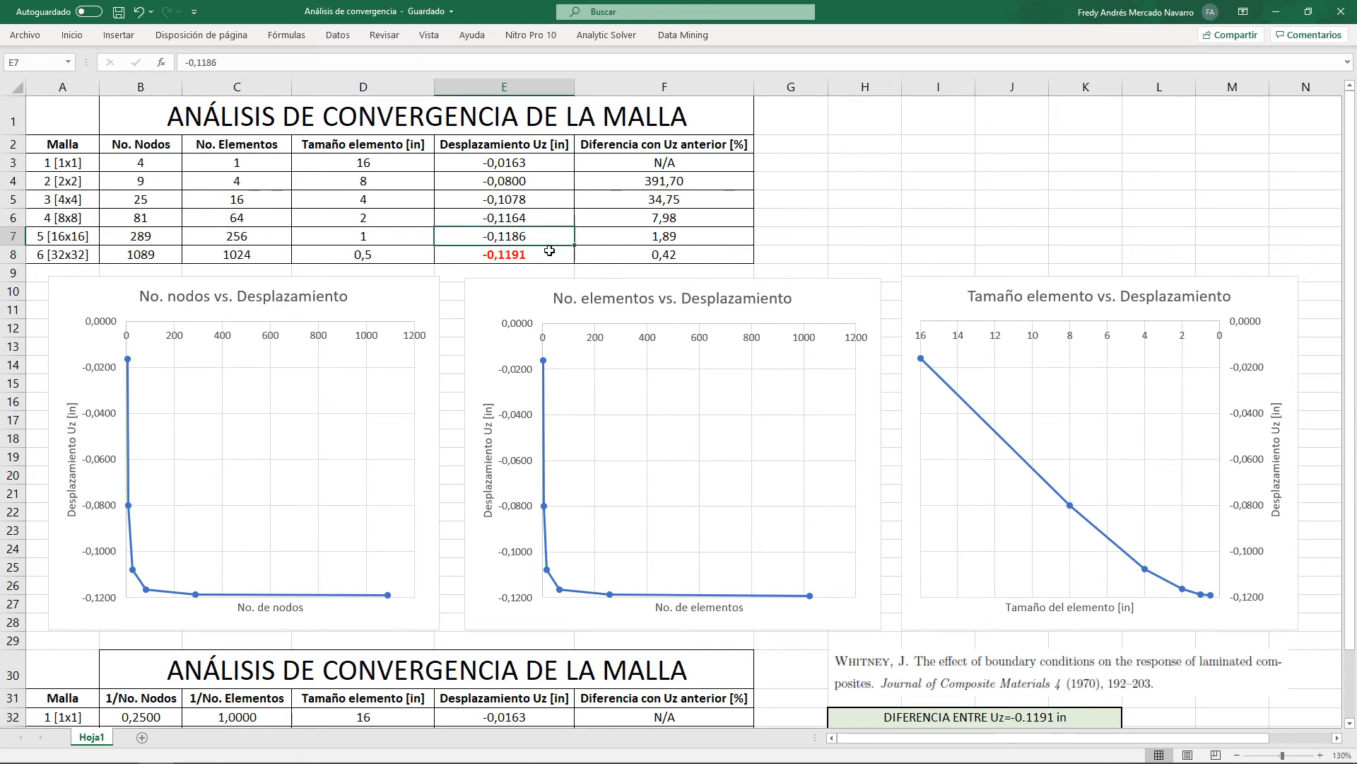
{"action": "left_click", "coordinate": [550, 252]}
Compare the Uz displacement values of the 8x8 and 16x16 meshes in the convergence table
{"action": "left_click", "coordinate": [559, 237]}
{"action": "left_click", "coordinate": [562, 218]}
{"action": "left_click", "coordinate": [563, 237]}
{"action": "left_click", "coordinate": [561, 219]}
{"action": "left_click", "coordinate": [562, 235]}
{"action": "left_click", "coordinate": [562, 221]}
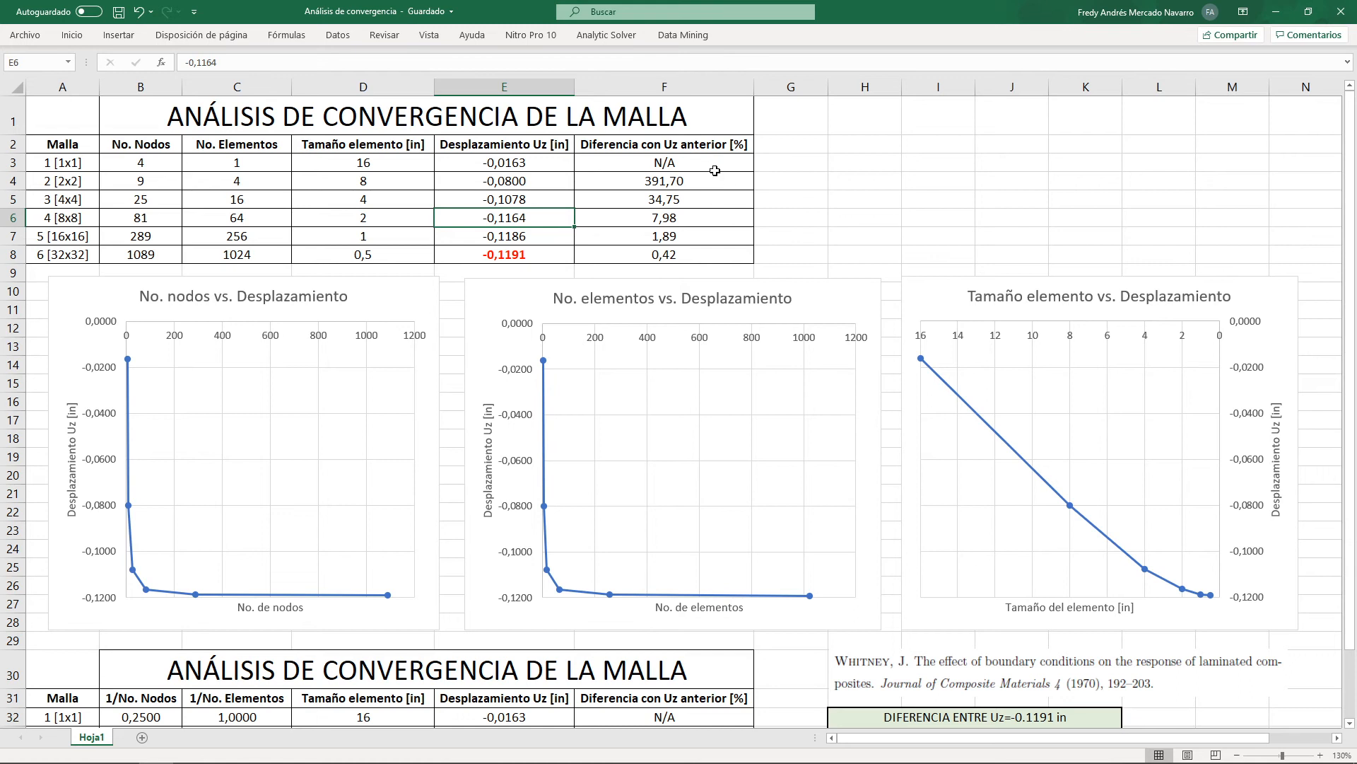
Check the percentage differences of the finest meshes and the 2x2 mesh's Uz displacement in the convergence table
{"action": "left_click_drag", "start_coordinate": [710, 253], "coordinate": [709, 241]}
{"action": "left_click", "coordinate": [708, 241]}
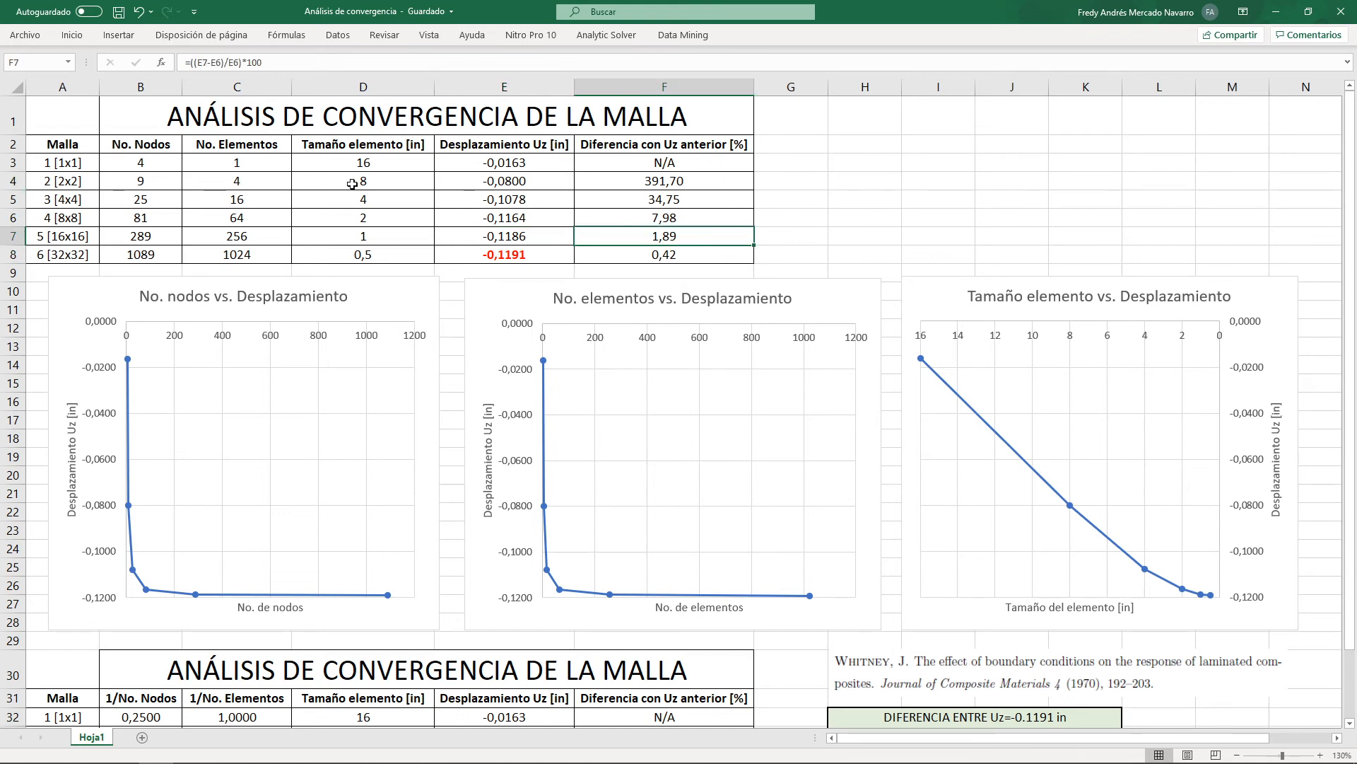
{"action": "left_click", "coordinate": [477, 180]}
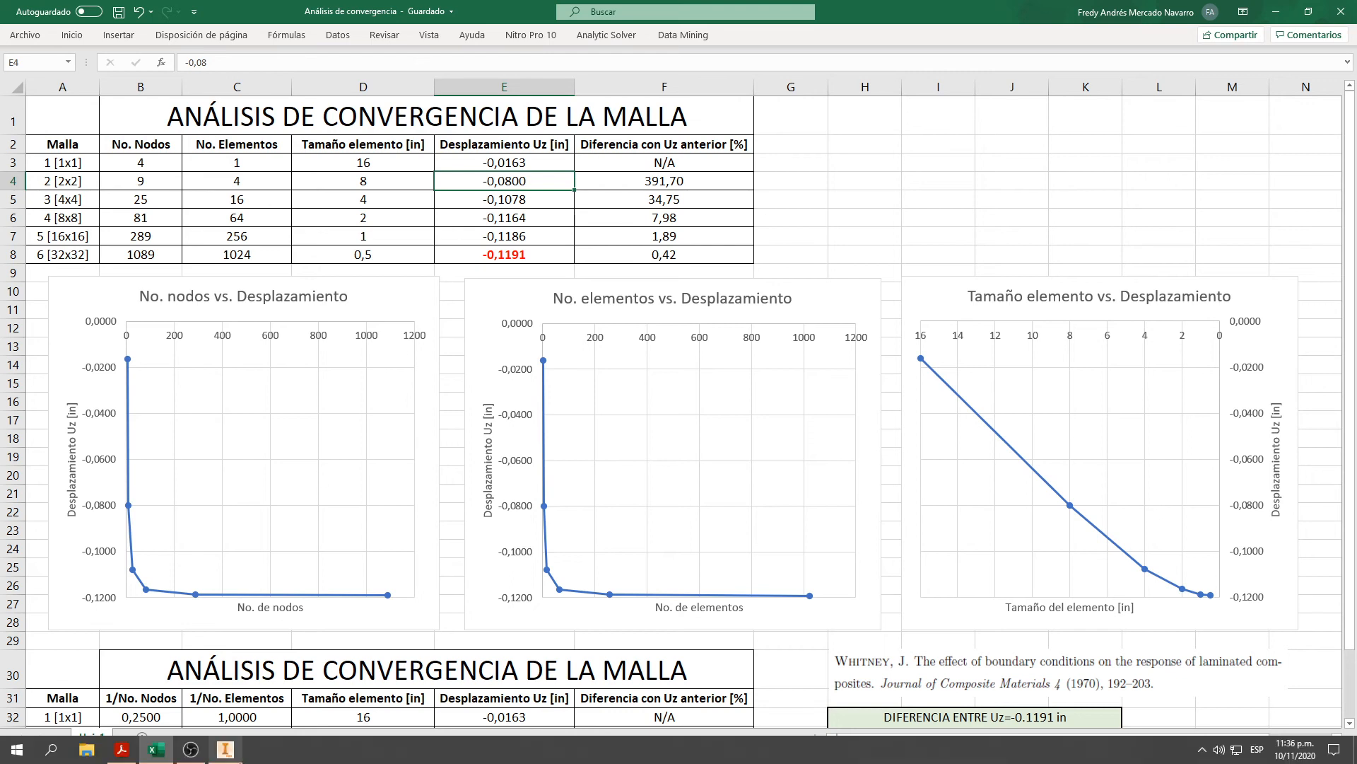
Switch to Inventor Nastran and duplicate the 2x2 mesh analysis
{"action": "left_click", "coordinate": [228, 751]}
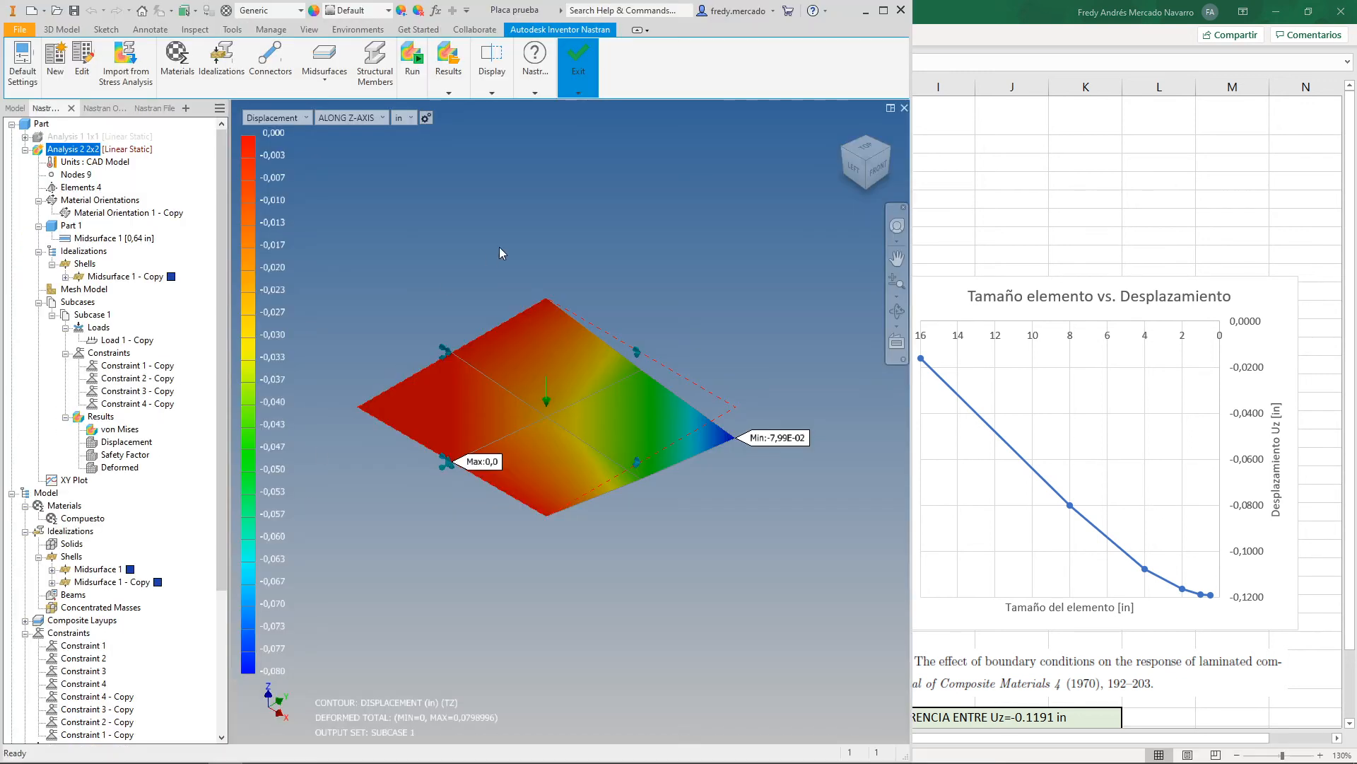
{"action": "right_click", "coordinate": [84, 150]}
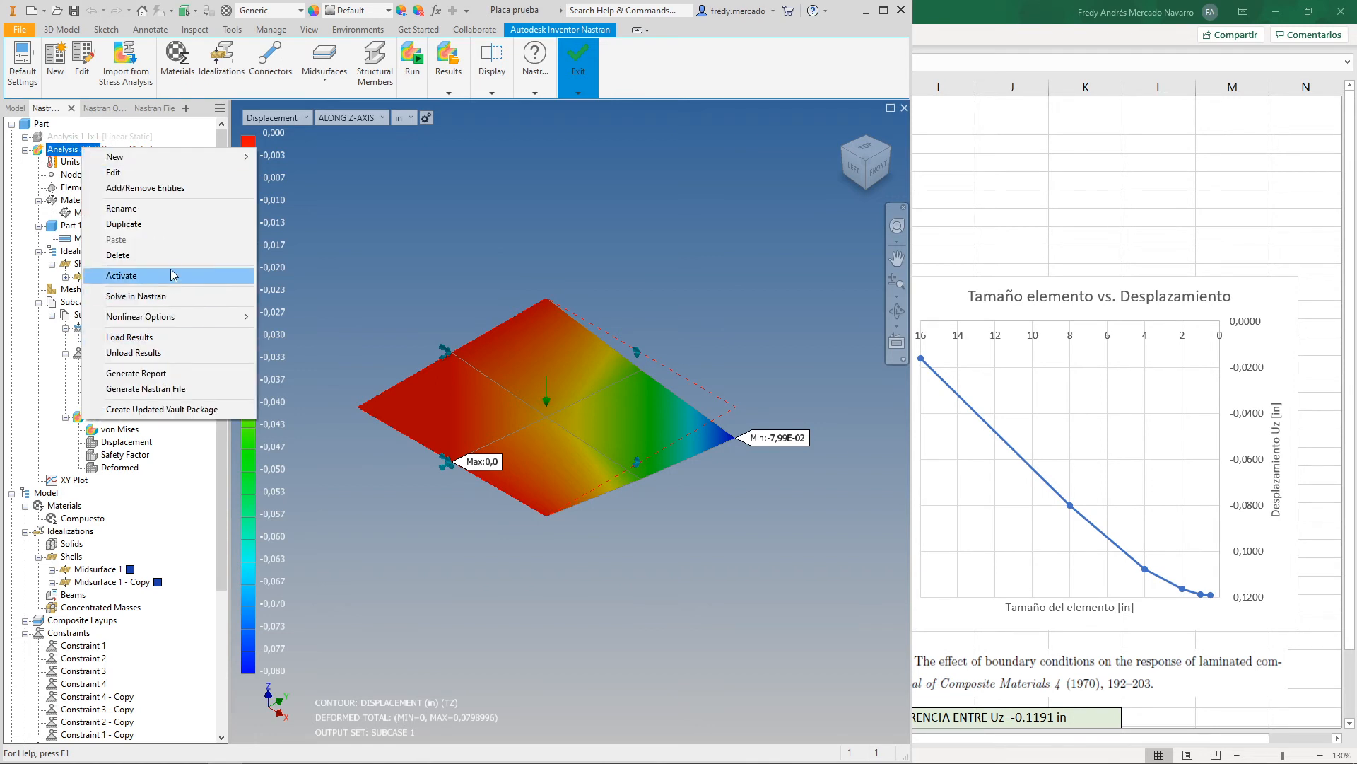
{"action": "left_click", "coordinate": [173, 223]}
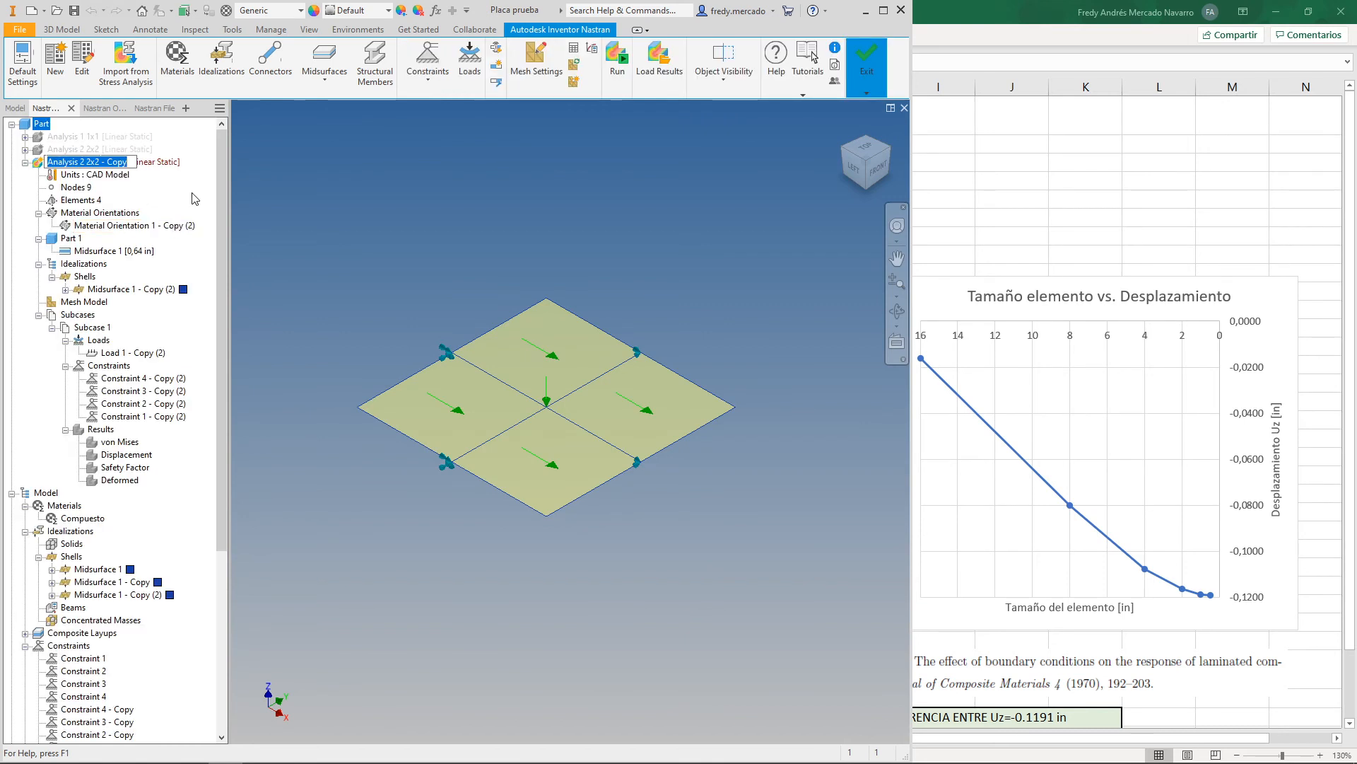
Rename the duplicated analysis as "Analysis 3 4x4"
{"action": "key", "text": "End"}
{"action": "key", "text": "BackSpace"}
{"action": "key", "text": "BackSpace"}
{"action": "key", "text": "BackSpace"}
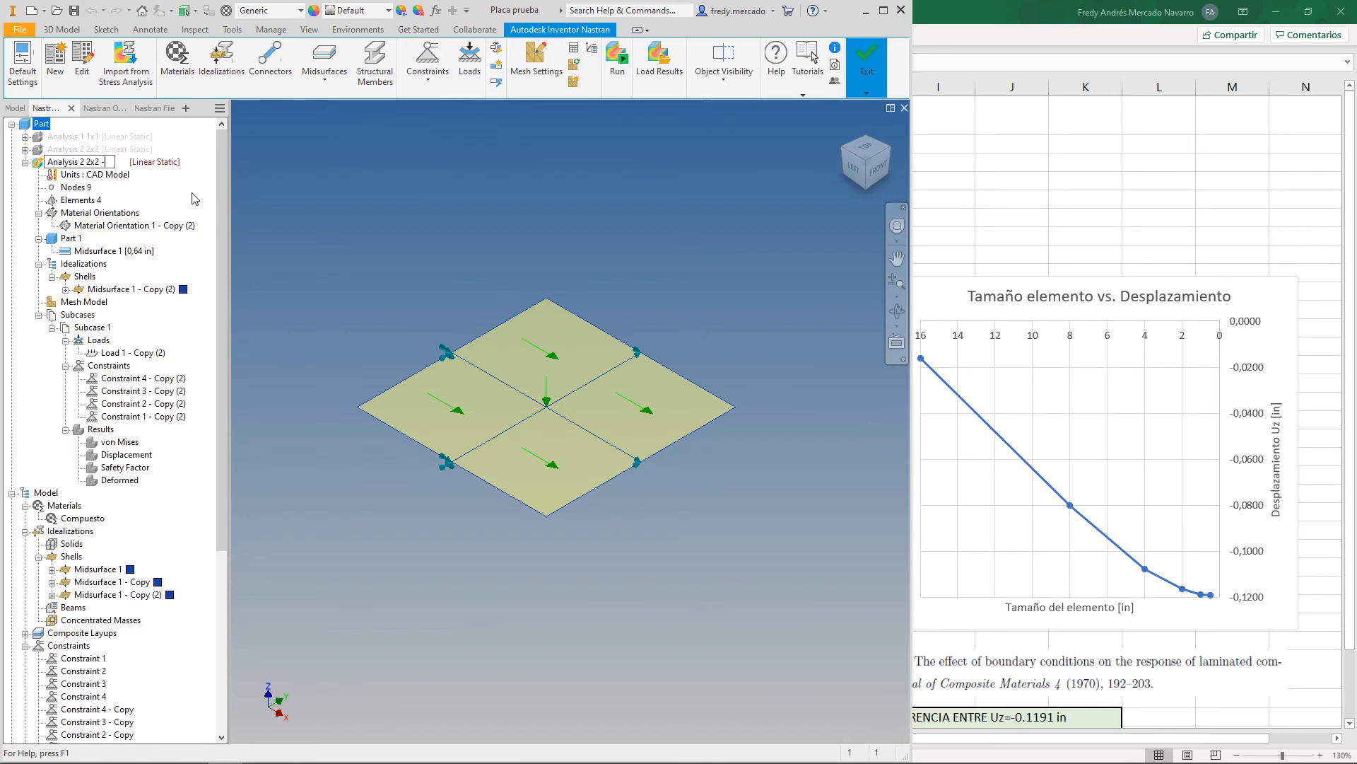
{"action": "key", "text": "BackSpace"}
{"action": "key", "text": "BackSpace"}
{"action": "key", "text": "BackSpace"}
{"action": "type", "text": "3"}
{"action": "key", "text": "Right"}
{"action": "key", "text": "Right"}
{"action": "key", "text": "BackSpace"}
{"action": "type", "text": "4"}
{"action": "key", "text": "Return"}
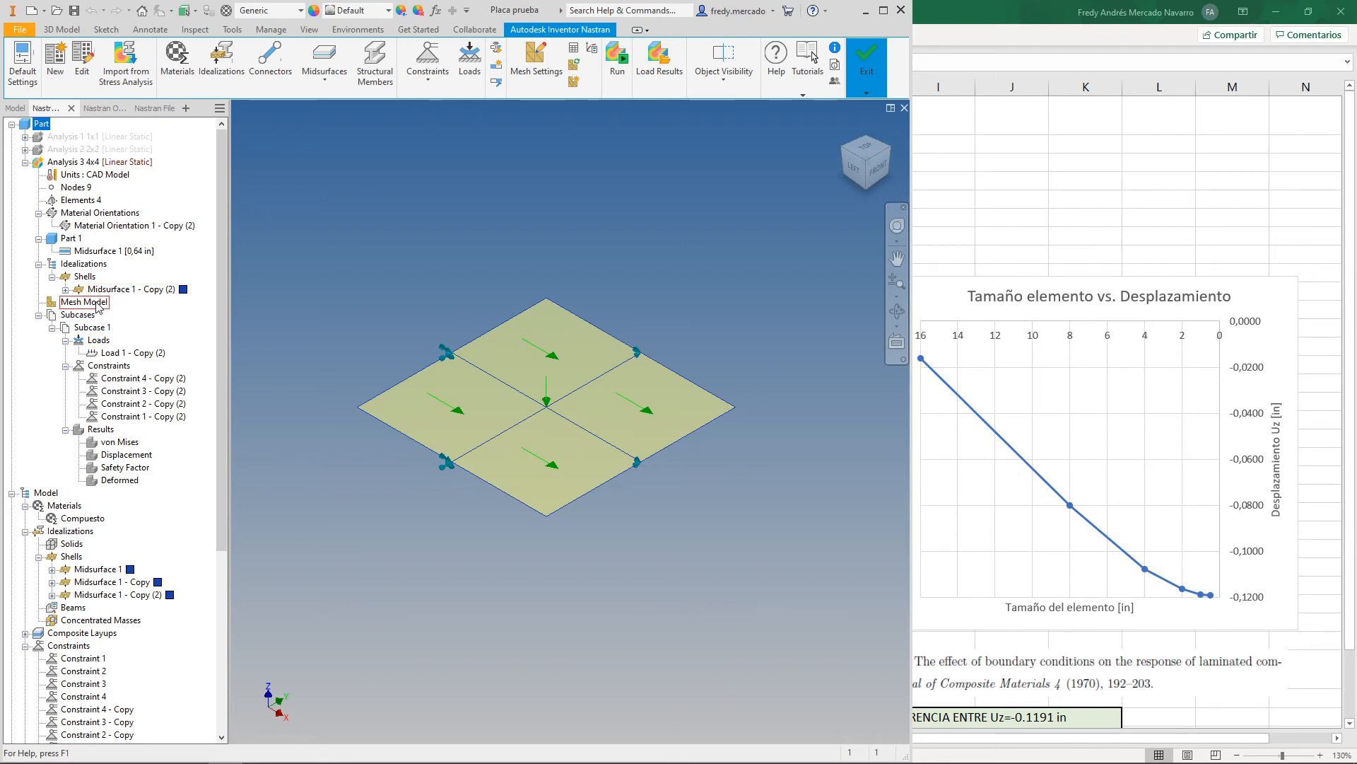
Regenerate the mesh of Analysis 3 4x4 with an element size of 4 in and accept the mesh settings
{"action": "left_click", "coordinate": [124, 302]}
{"action": "right_click", "coordinate": [123, 302]}
{"action": "left_click", "coordinate": [127, 312]}
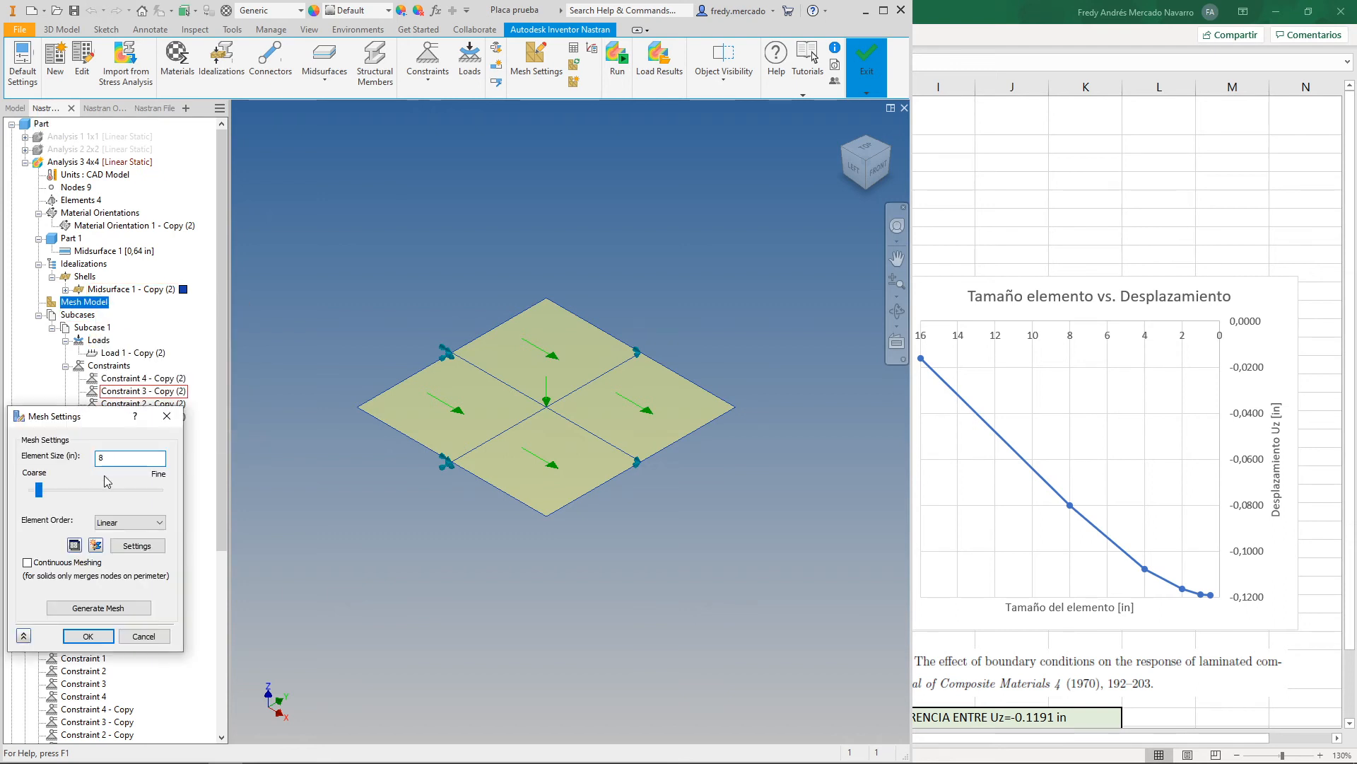
{"action": "left_click_drag", "start_coordinate": [115, 457], "coordinate": [90, 463]}
{"action": "type", "text": "4"}
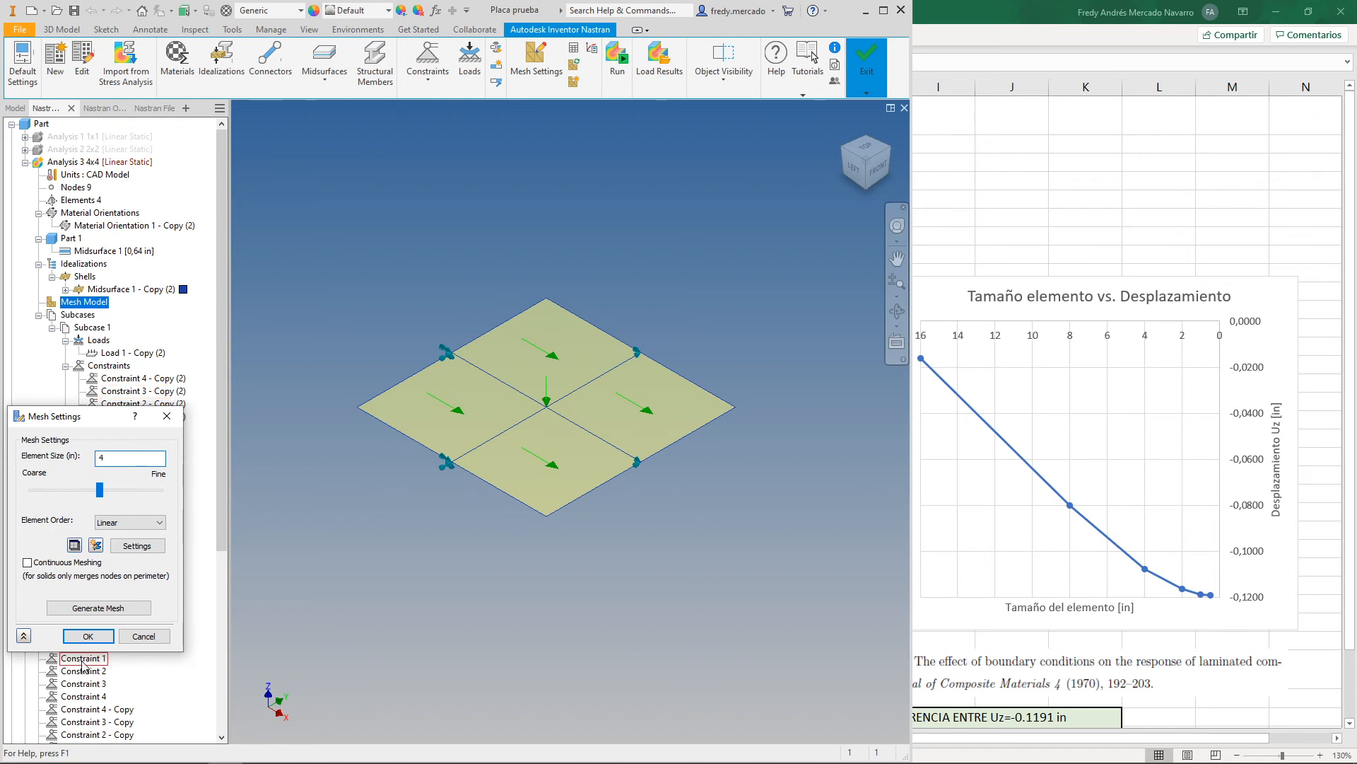
{"action": "left_click", "coordinate": [103, 609]}
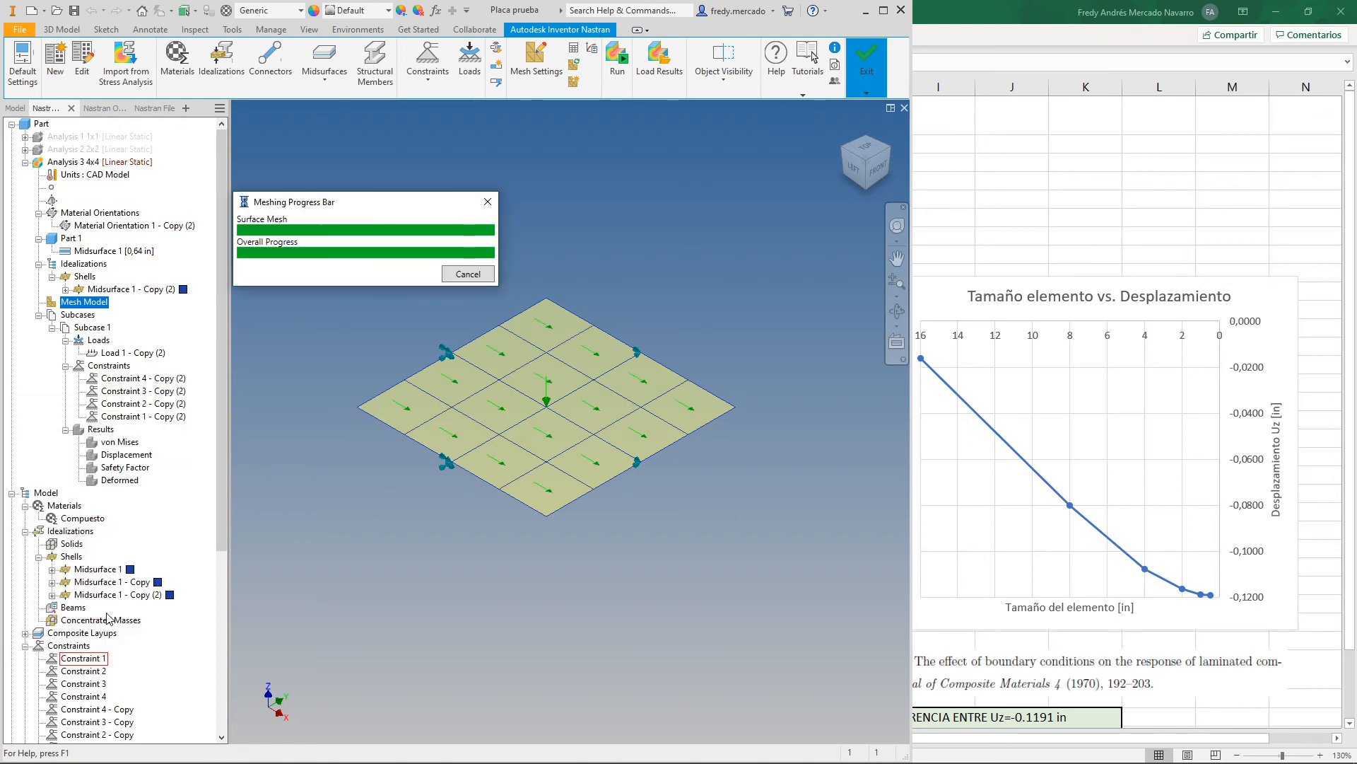
{"action": "left_click", "coordinate": [89, 636]}
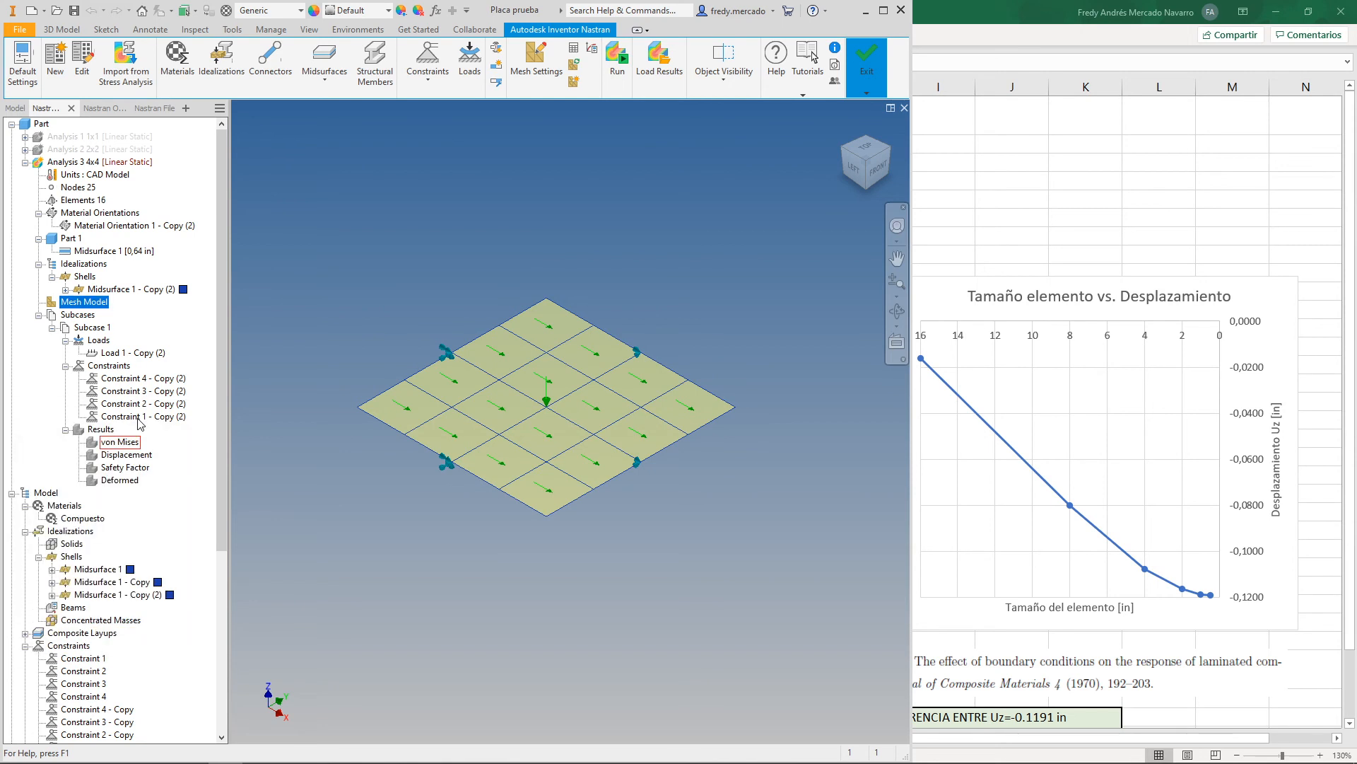
Solve Analysis 3 4x4 in Nastran and dismiss the solution notice
{"action": "right_click", "coordinate": [89, 164]}
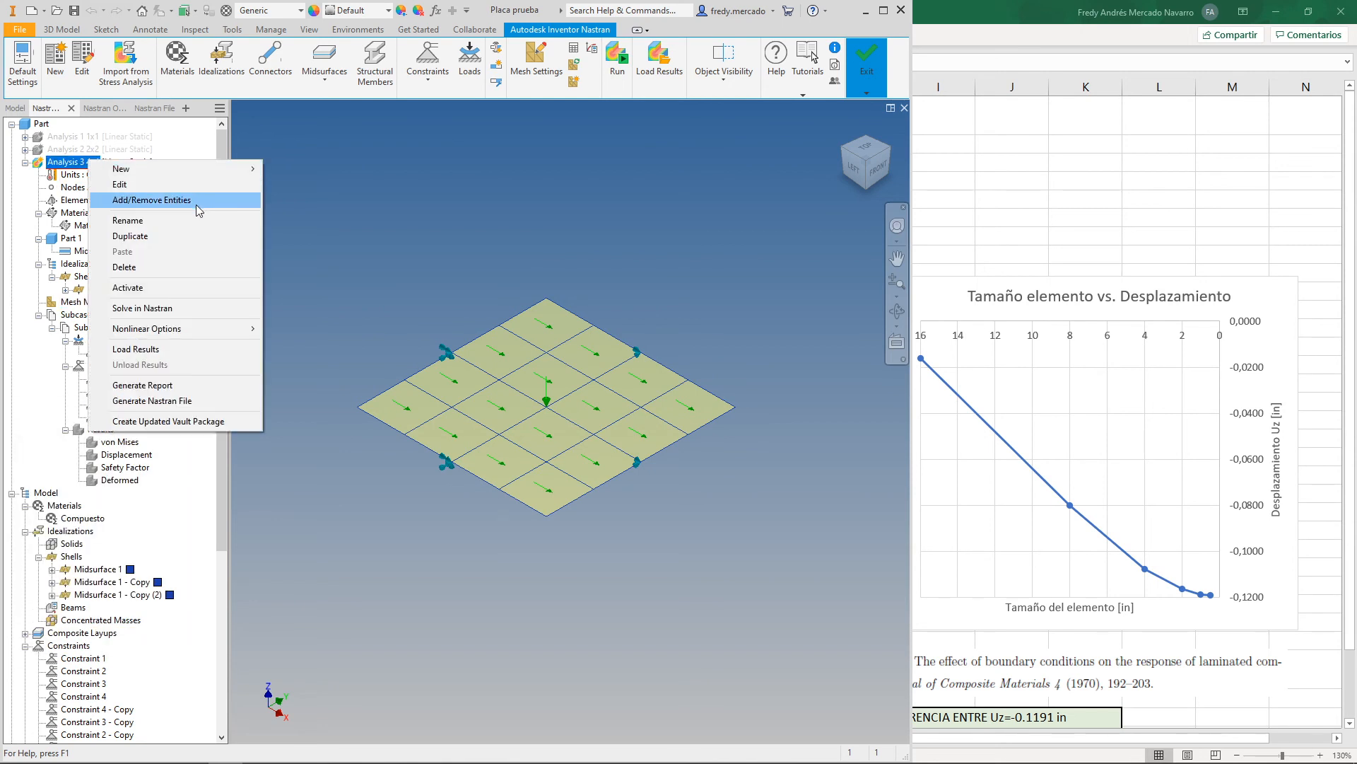
{"action": "left_click", "coordinate": [193, 308]}
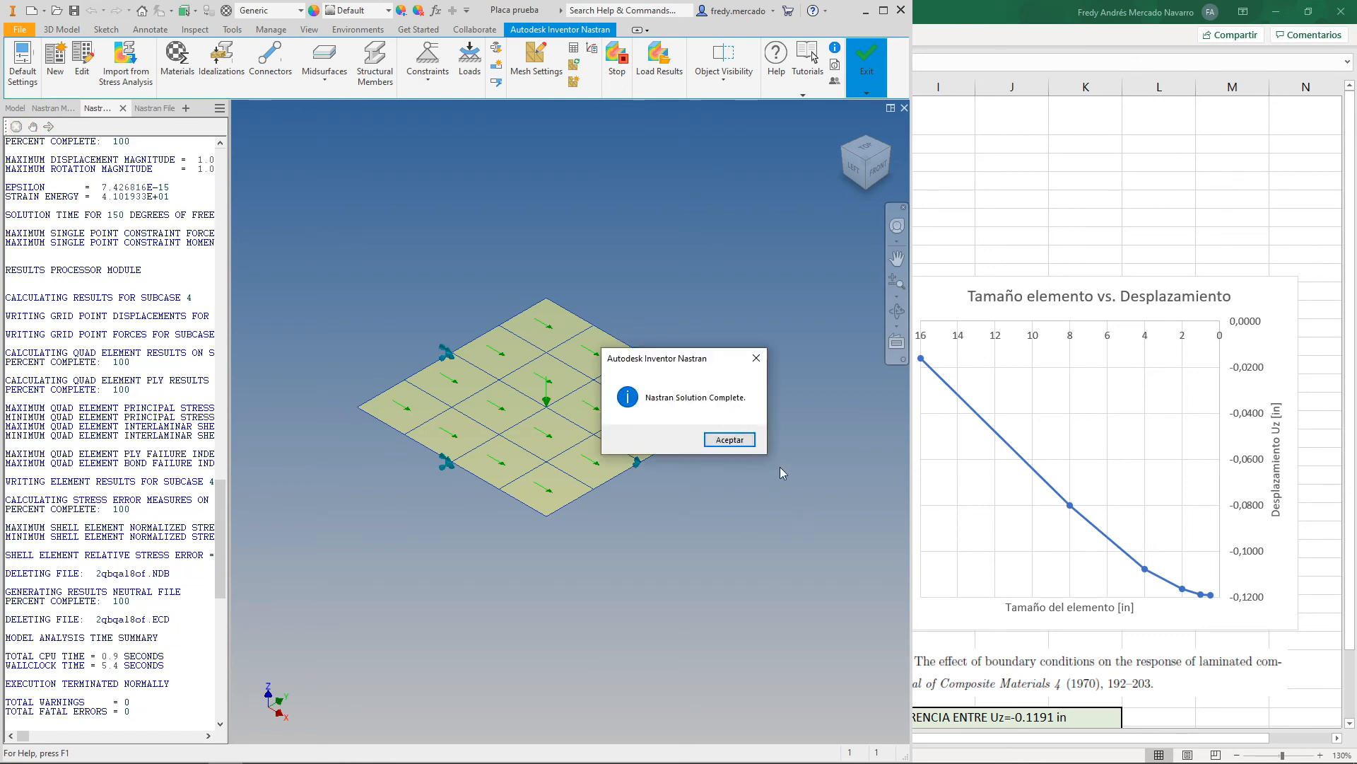
{"action": "left_click", "coordinate": [729, 439]}
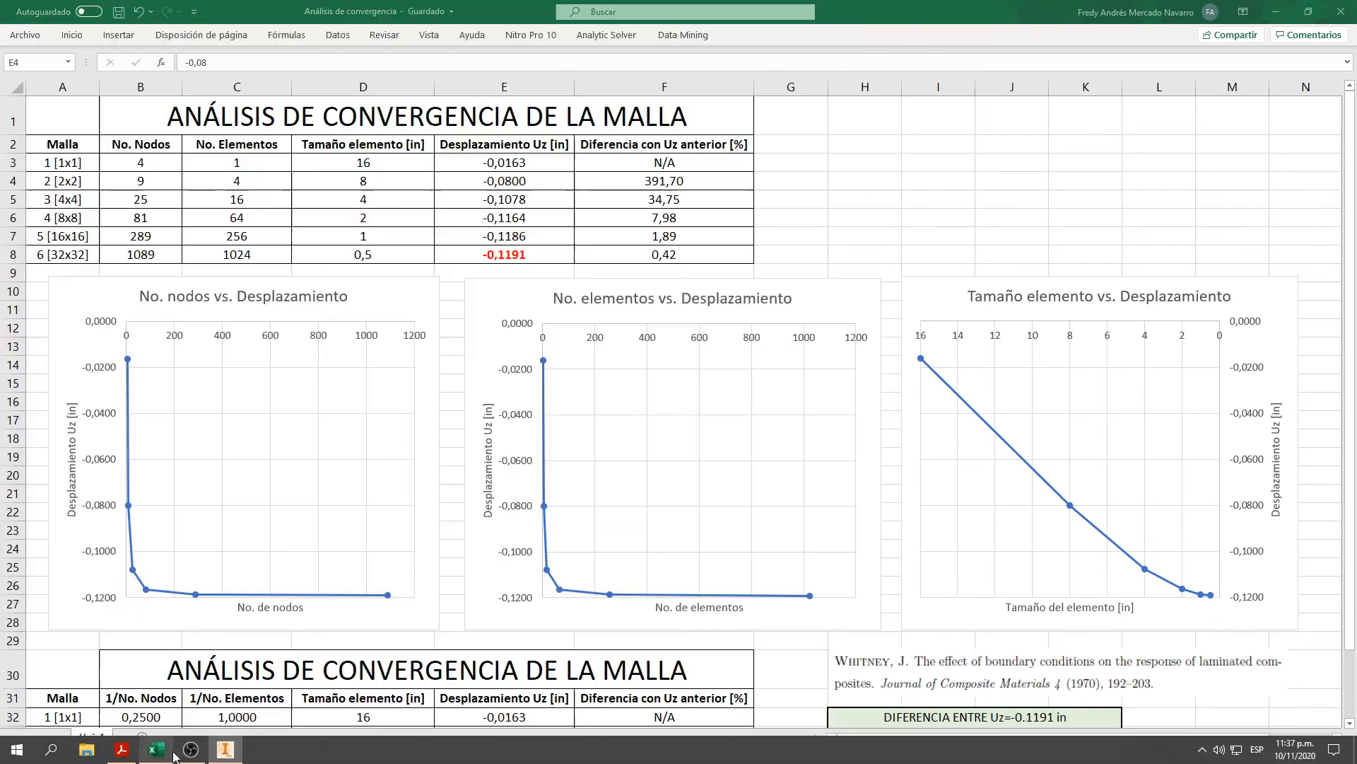
Switch to the convergence workbook in Excel and compare the 4x4 mesh's Uz displacement and percentage difference with the 2x2 mesh
{"action": "left_click", "coordinate": [157, 751]}
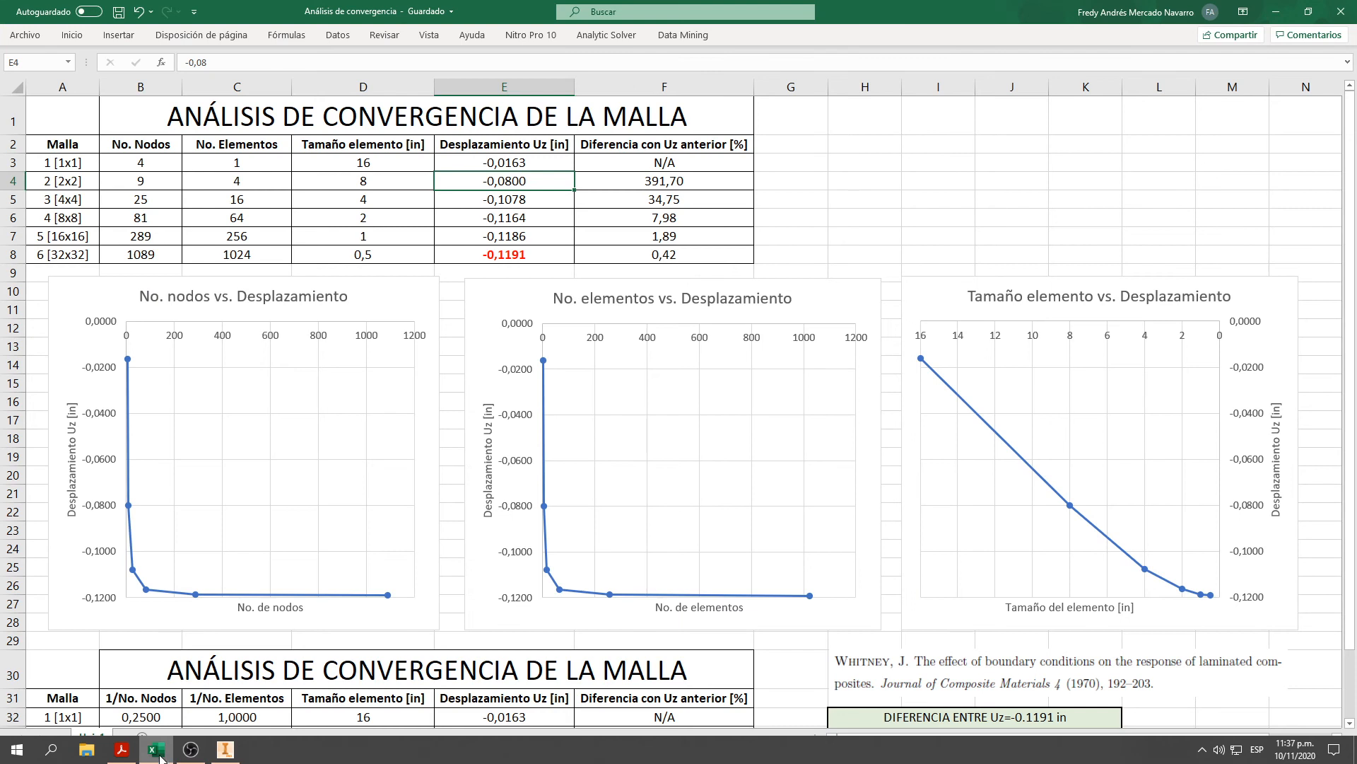
{"action": "left_click", "coordinate": [524, 203]}
{"action": "left_click", "coordinate": [12, 199]}
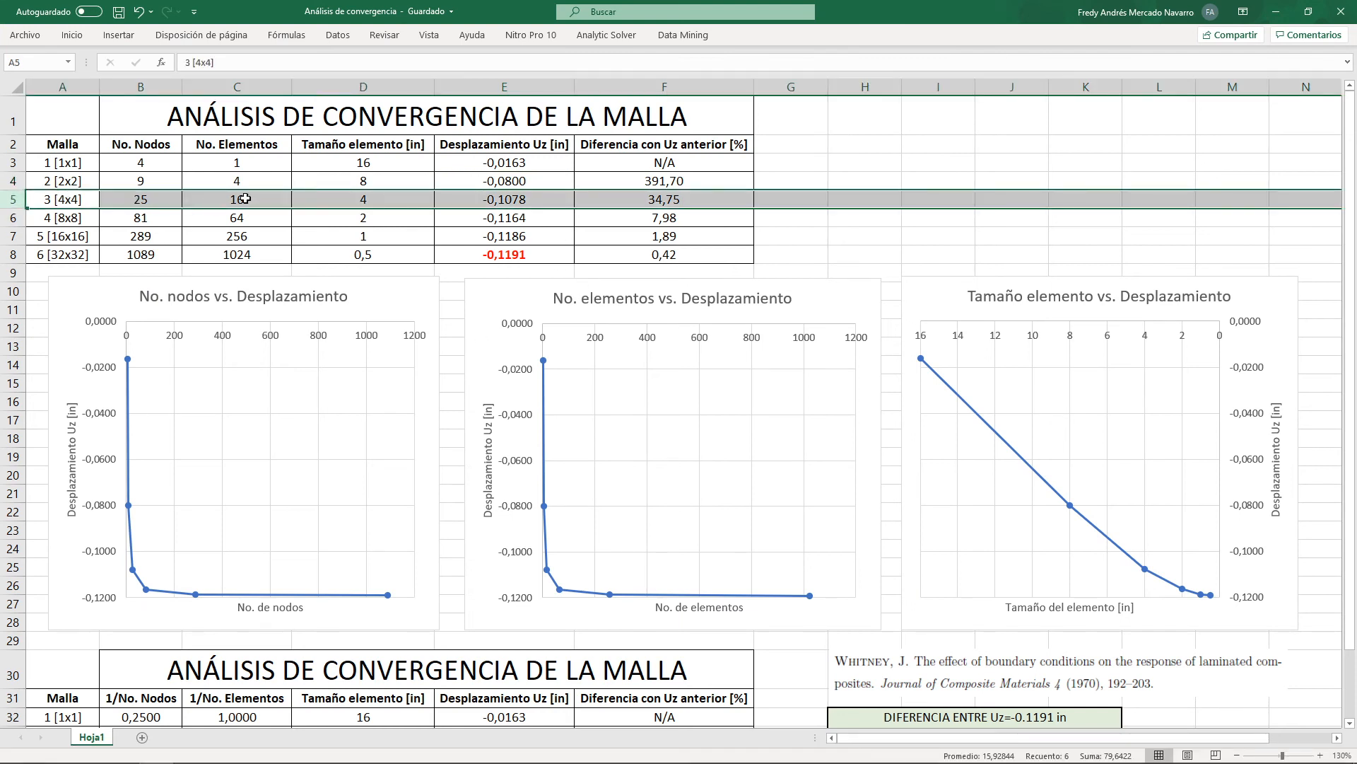
{"action": "left_click", "coordinate": [527, 201]}
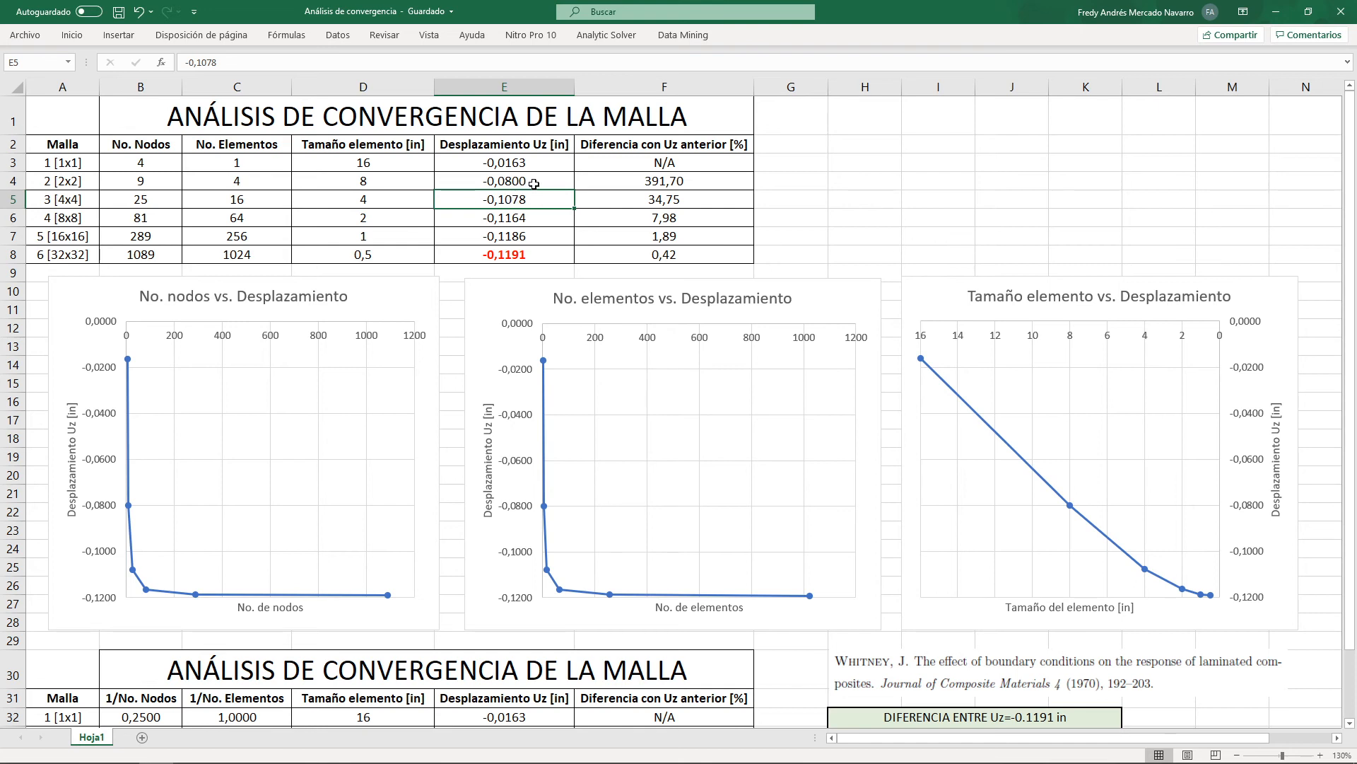
{"action": "left_click", "coordinate": [533, 184]}
{"action": "left_click", "coordinate": [663, 200]}
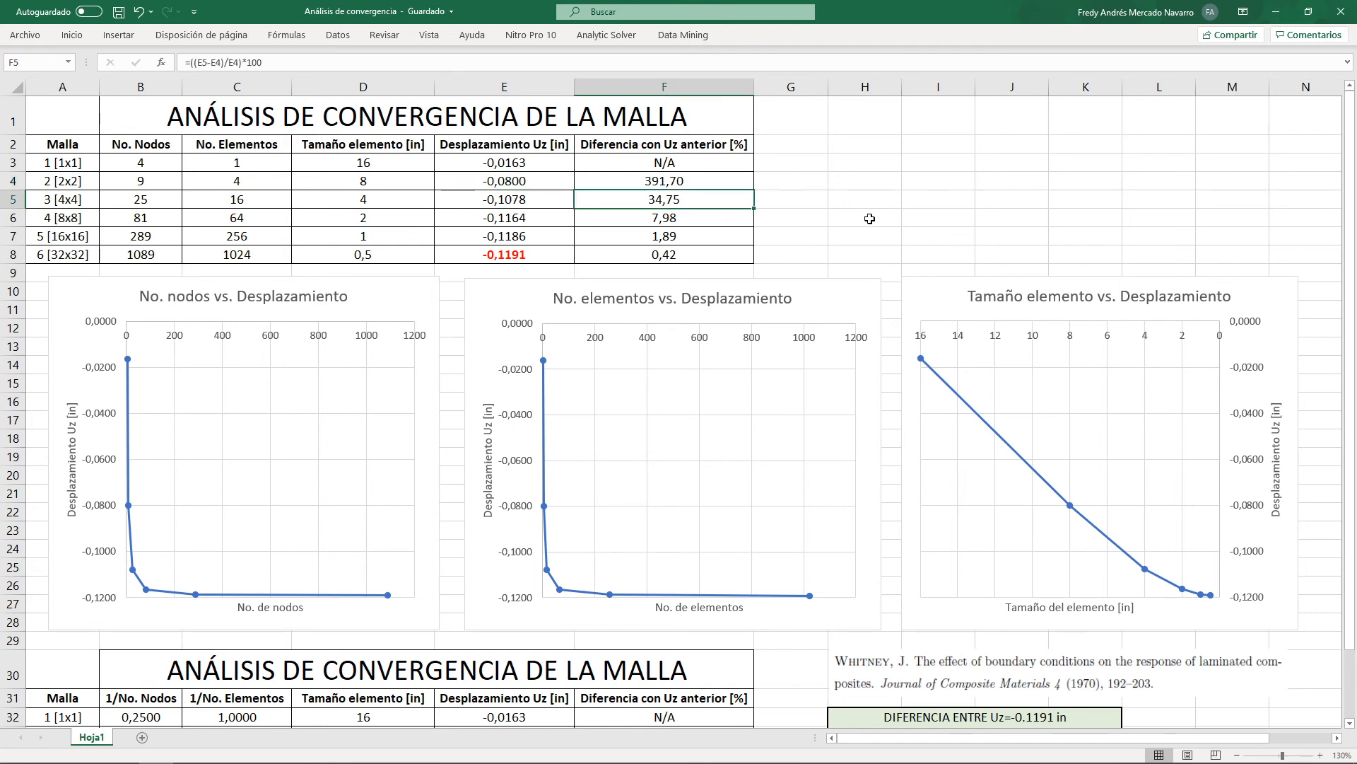
Compare the percentage differences and the Uz displacements of the 2x2 and 4x4 meshes in the convergence table
{"action": "left_click", "coordinate": [680, 183]}
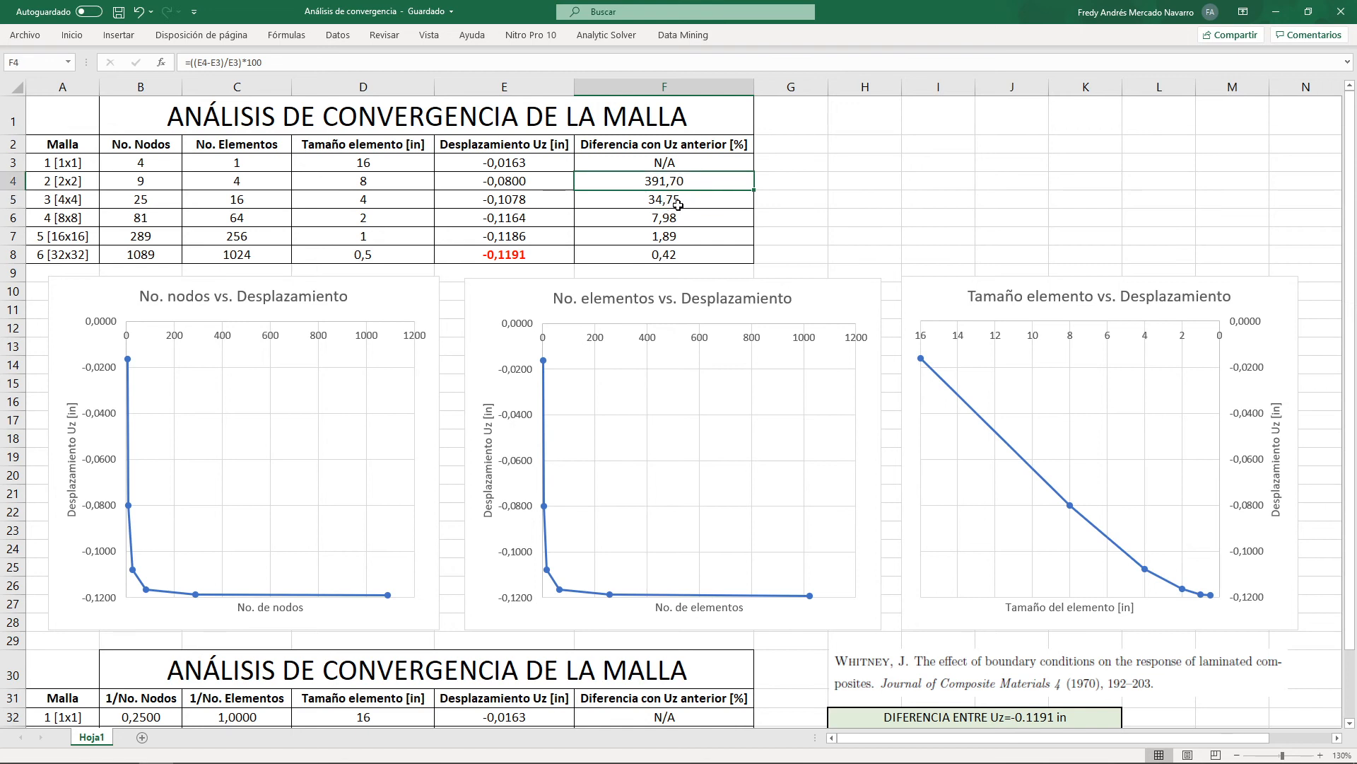
{"action": "left_click", "coordinate": [678, 205]}
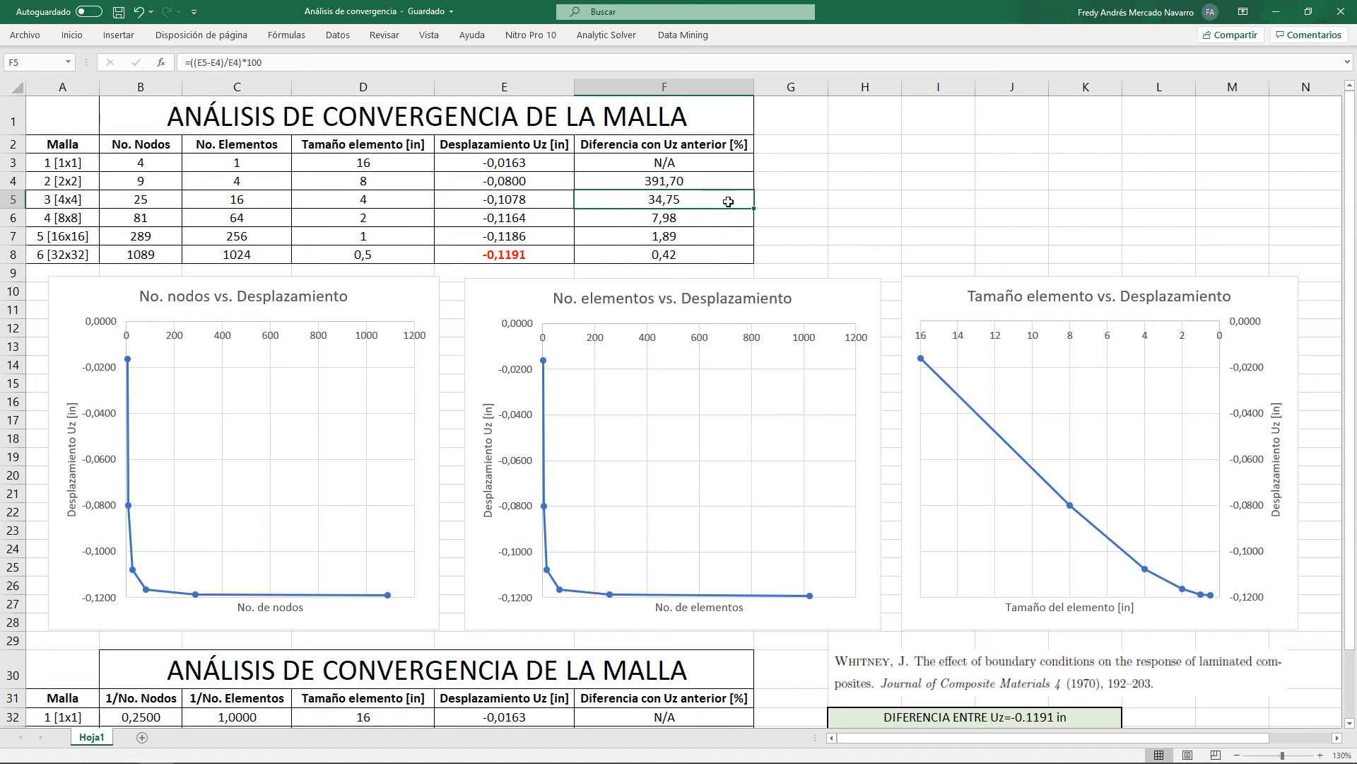
{"action": "left_click", "coordinate": [697, 185]}
{"action": "left_click", "coordinate": [695, 203]}
{"action": "left_click", "coordinate": [532, 183]}
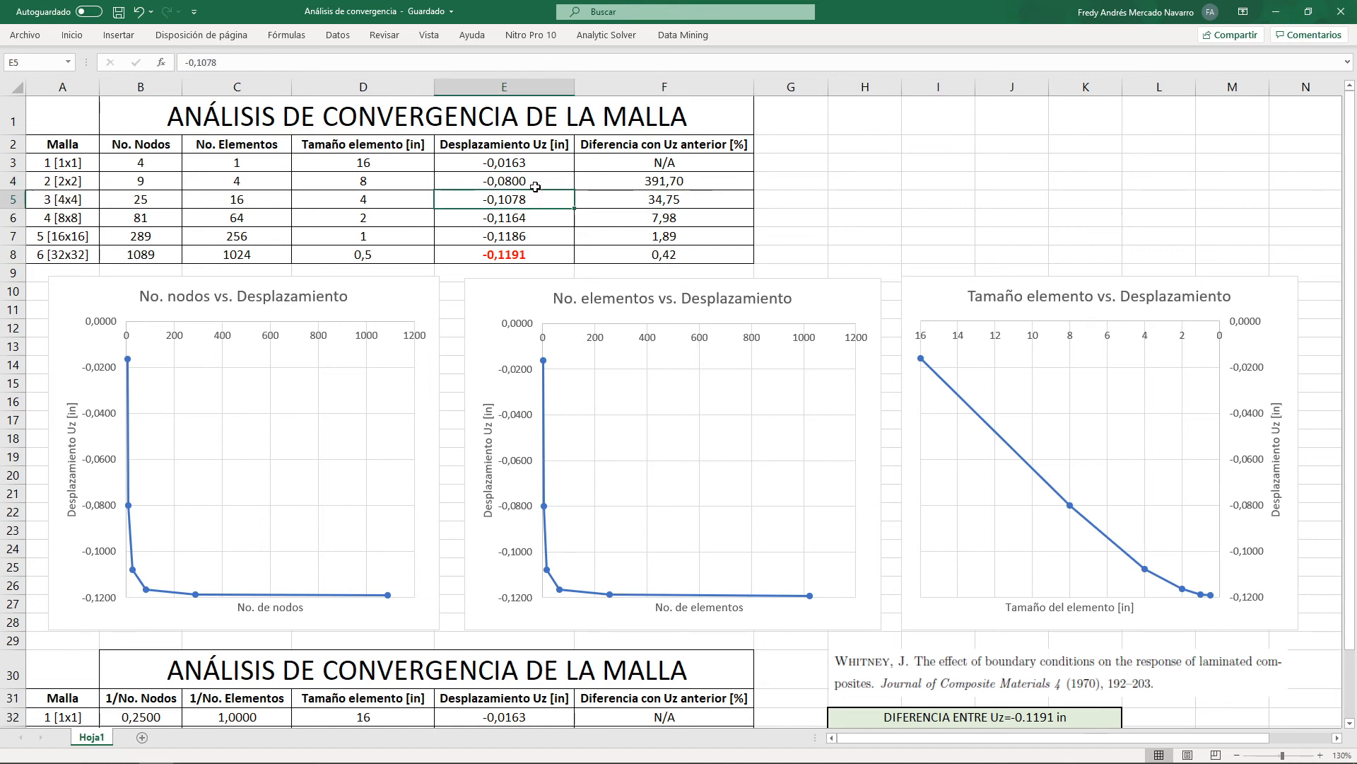
{"action": "left_click", "coordinate": [539, 203]}
Switch to Inventor Nastran to check the Z displacement contour of Analysis 3 4x4, and return to the Excel workbook
{"action": "mouse_move", "coordinate": [183, 760]}
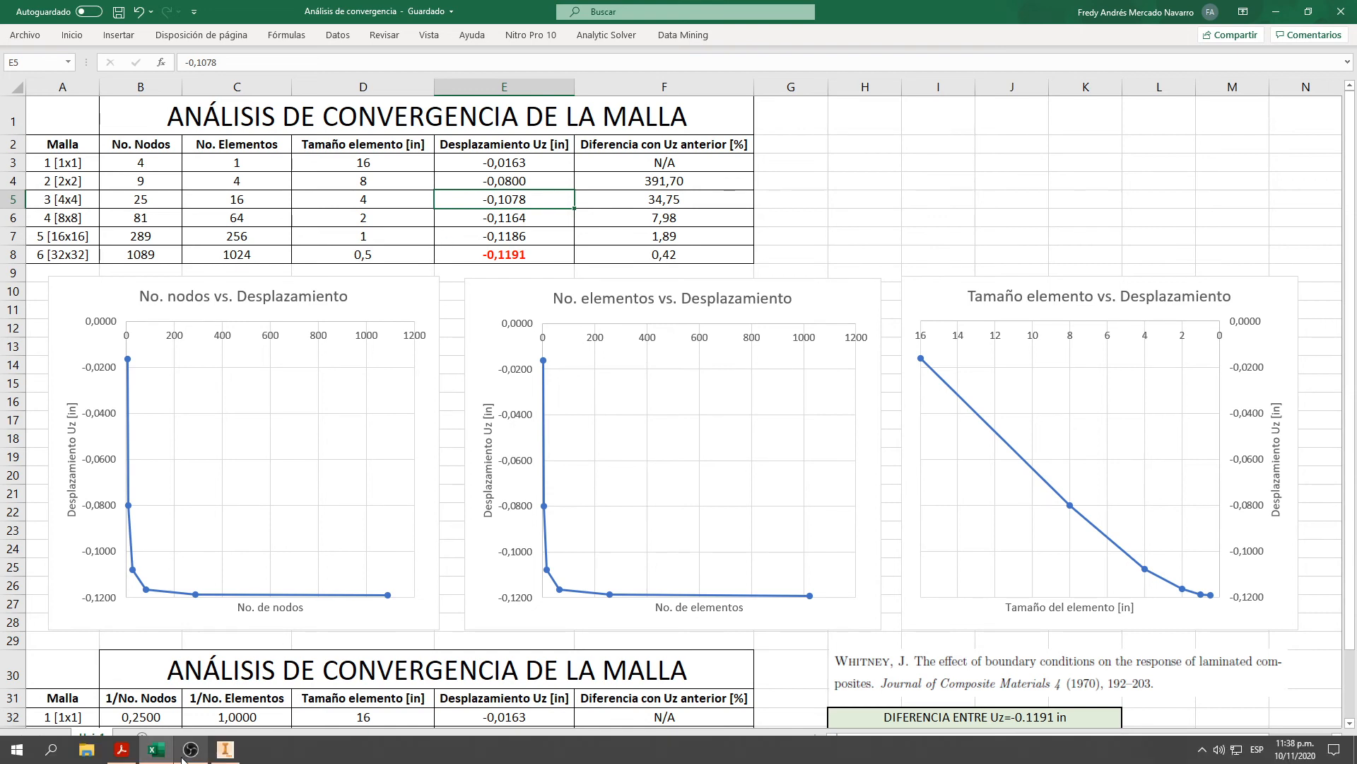
{"action": "left_click", "coordinate": [226, 750]}
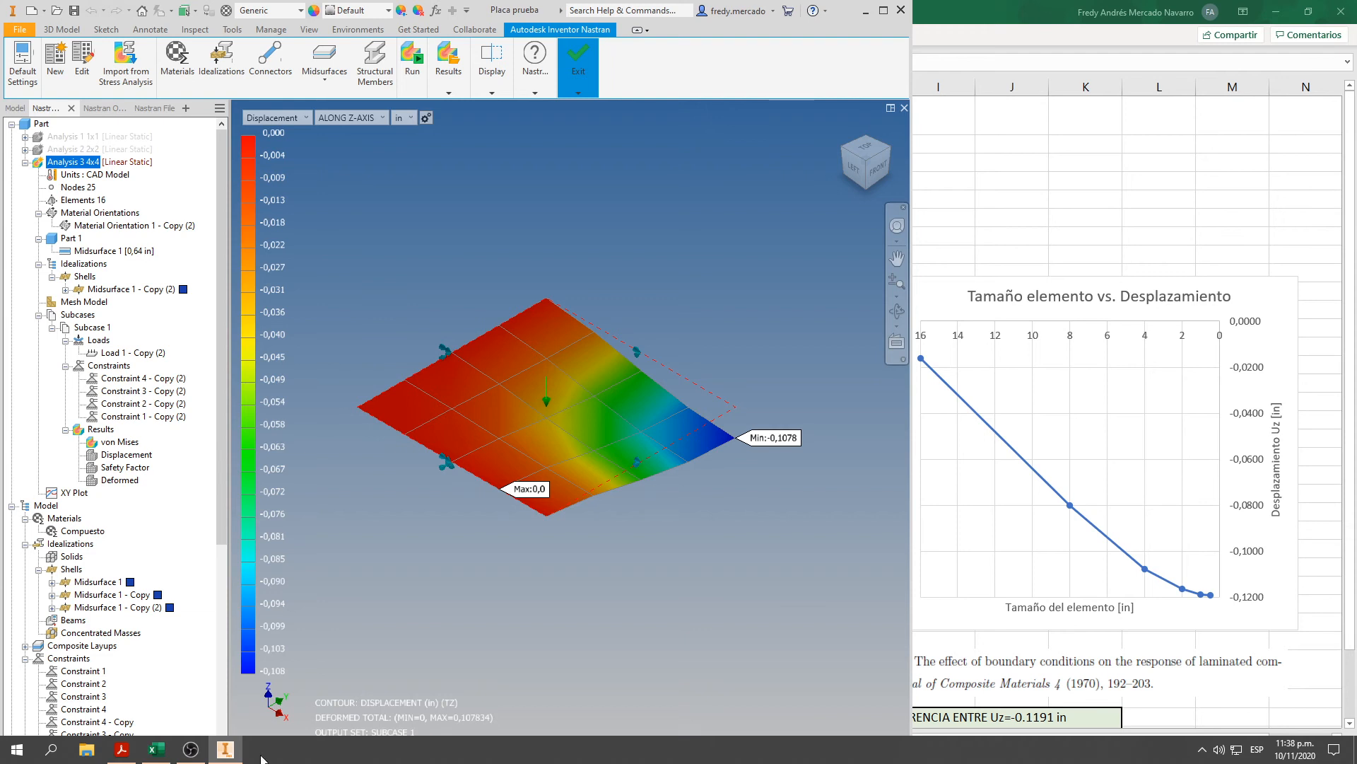
{"action": "left_click", "coordinate": [156, 749]}
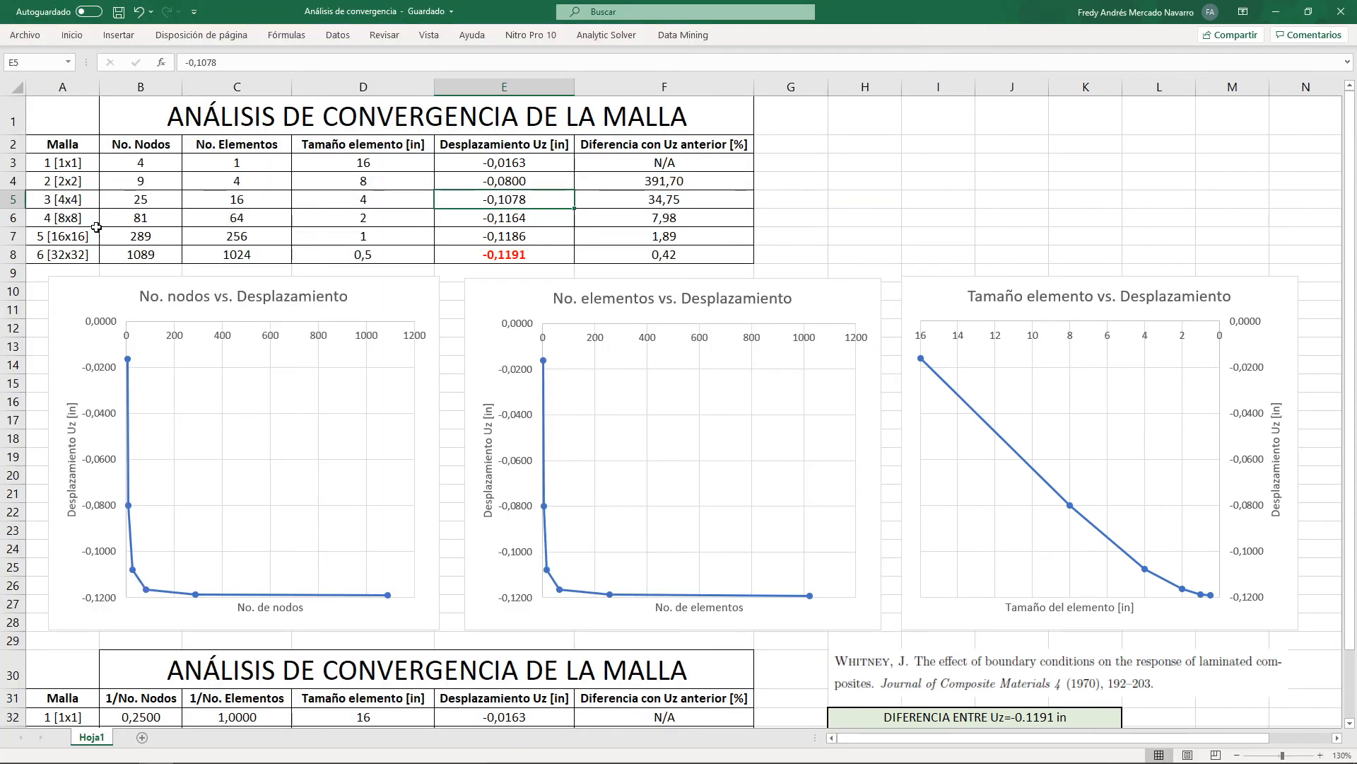
Review the convergence table rows of the 8x8, 16x16 and 32x32 meshes and the Uz displacement of the 32x32 mesh
{"action": "left_click", "coordinate": [61, 221]}
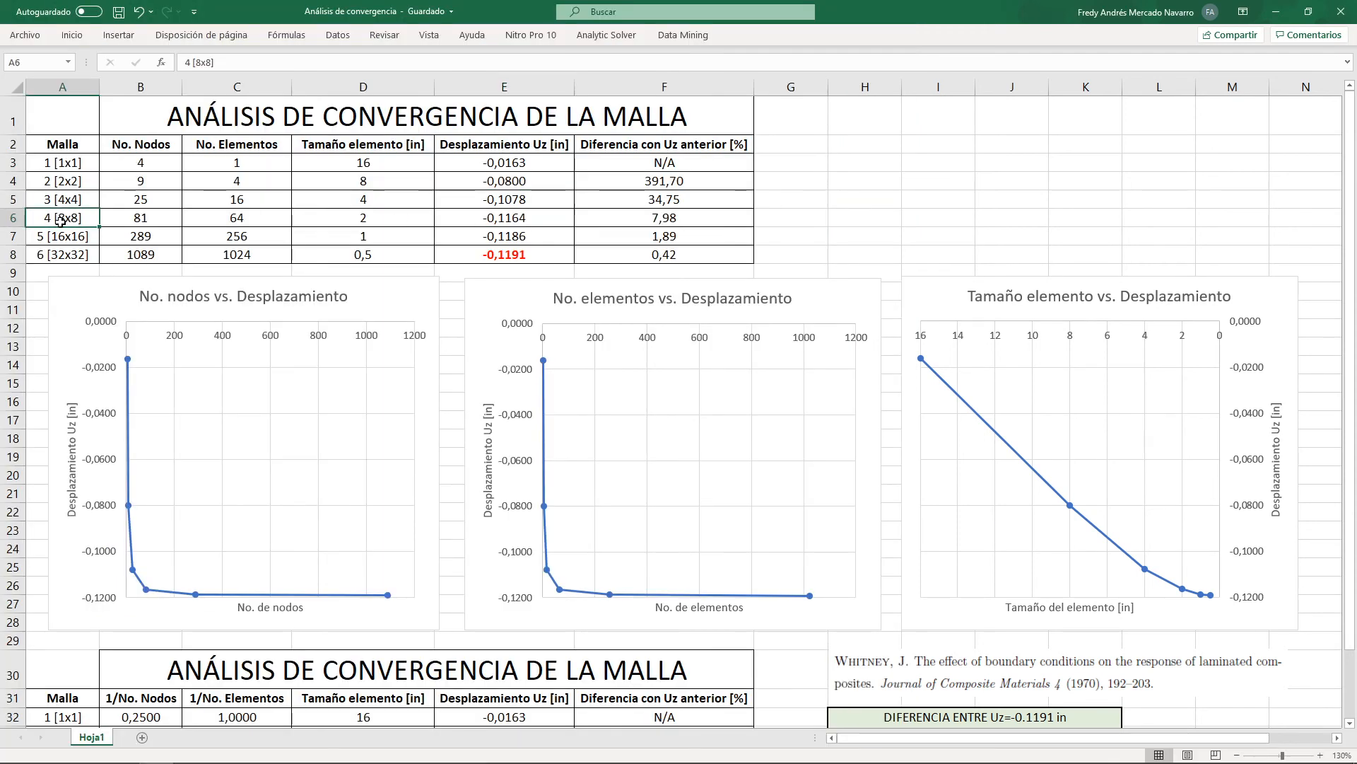
{"action": "left_click", "coordinate": [14, 221]}
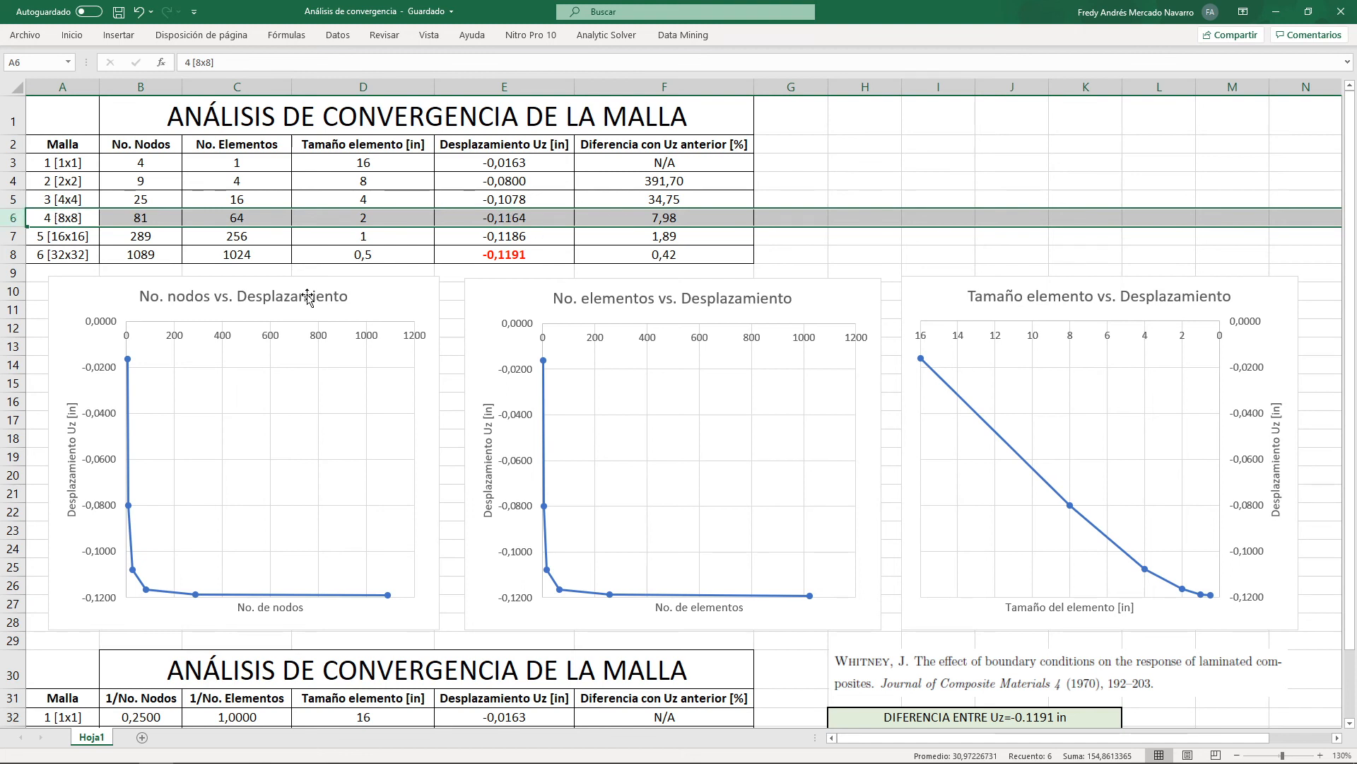
{"action": "left_click", "coordinate": [13, 237]}
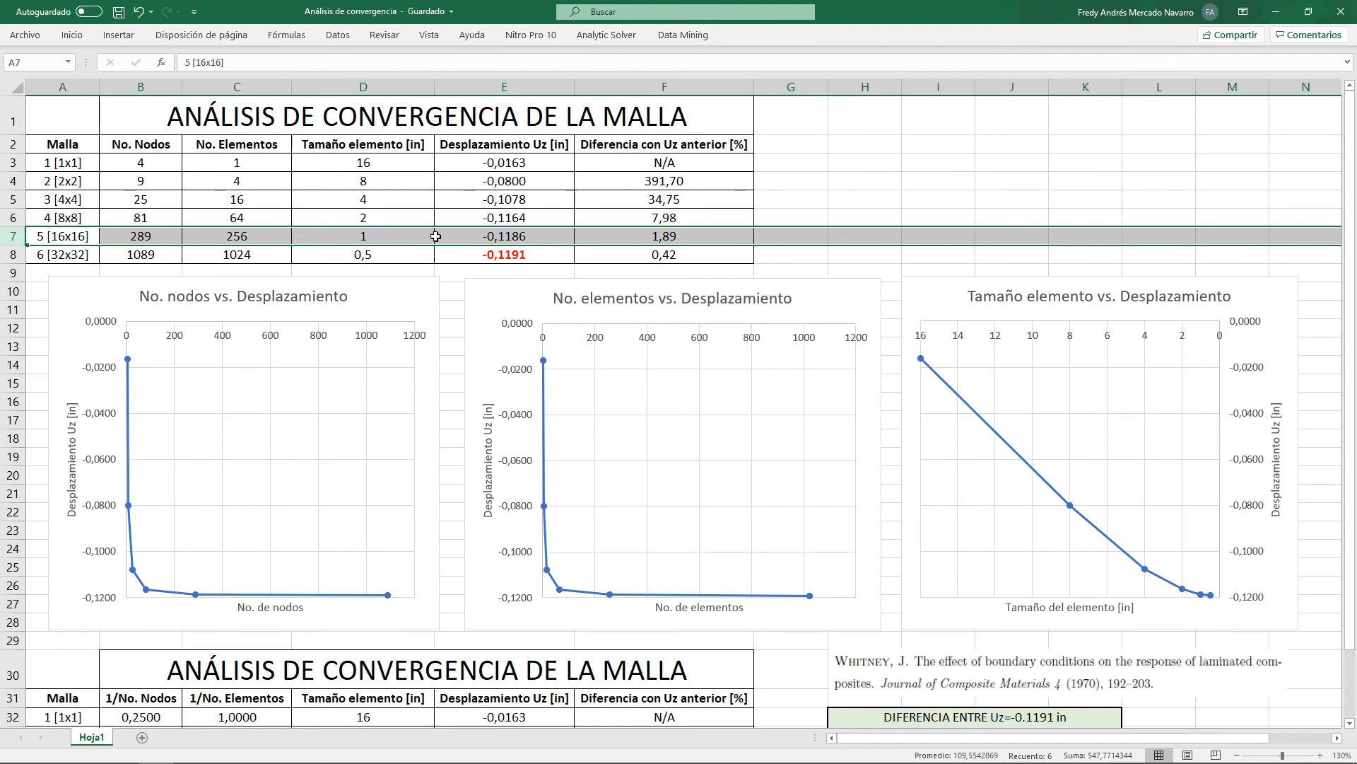
{"action": "left_click", "coordinate": [3, 255]}
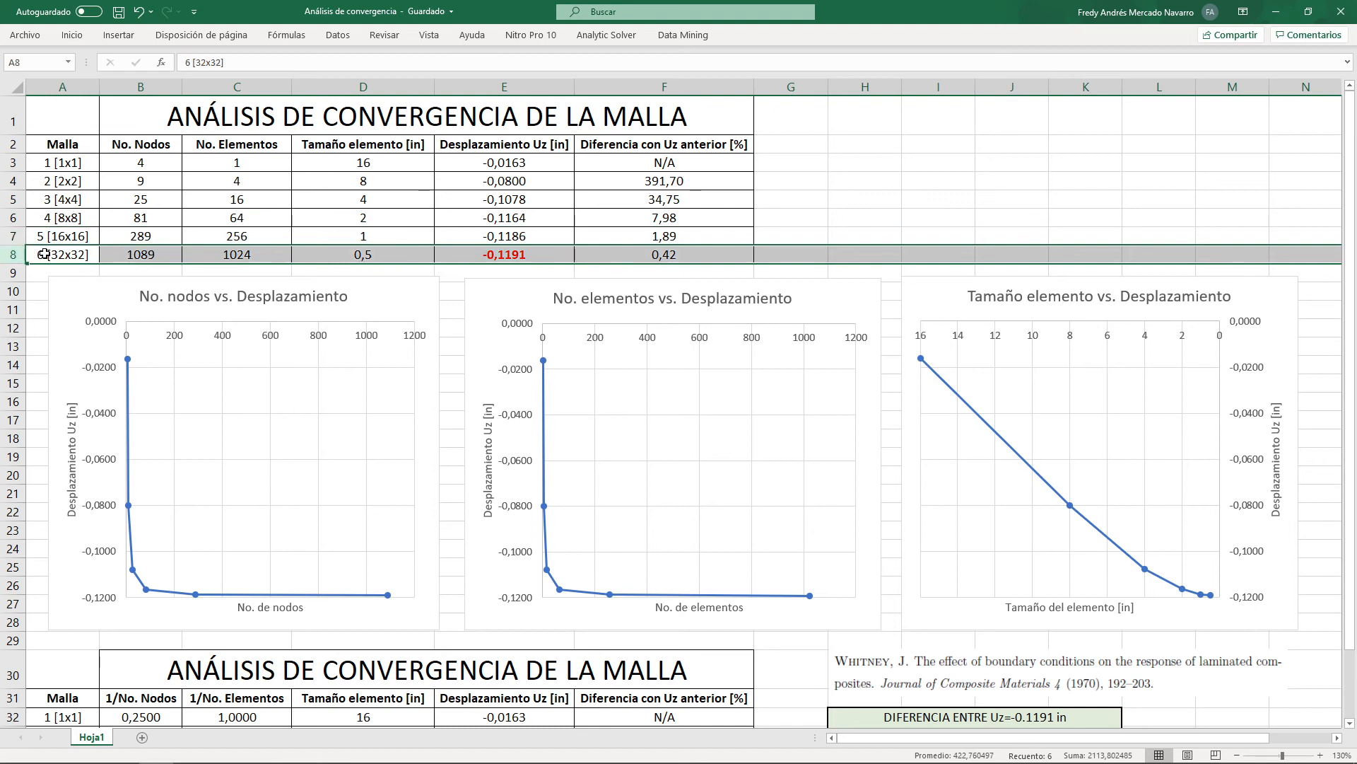
{"action": "left_click", "coordinate": [554, 254]}
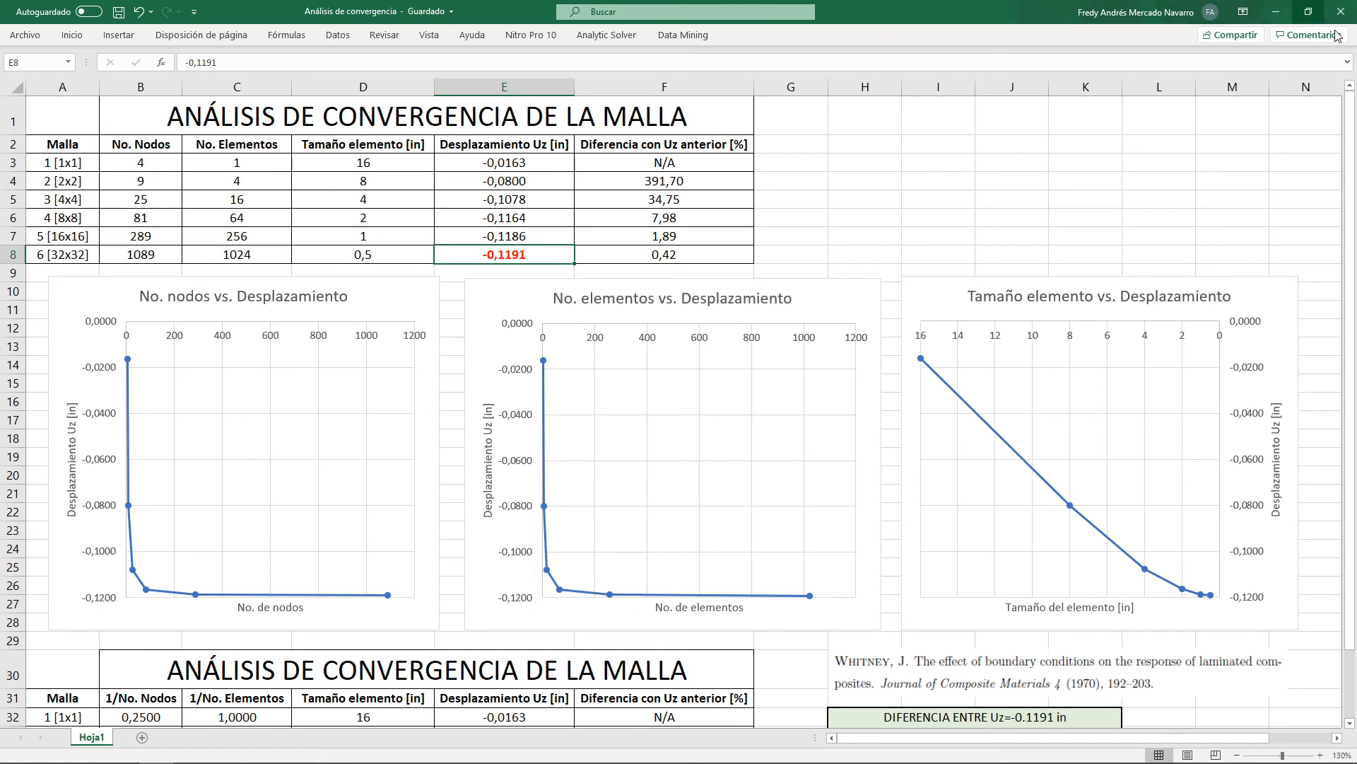
Shrink the workbook window to compare the 4x4 mesh's nodes, elements and element size with the Nastran model tree, and maximize it again
{"action": "left_click", "coordinate": [1309, 12]}
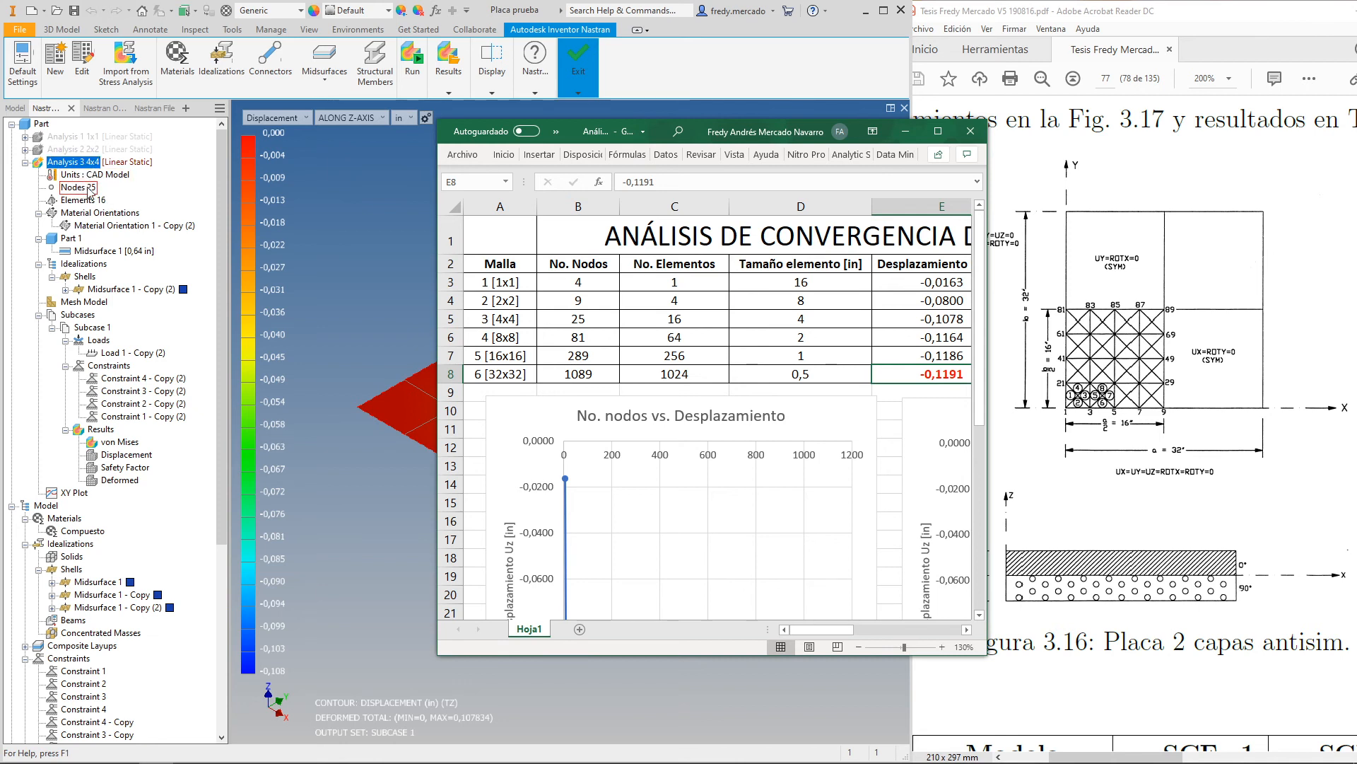
{"action": "left_click", "coordinate": [575, 314]}
{"action": "left_click", "coordinate": [473, 326]}
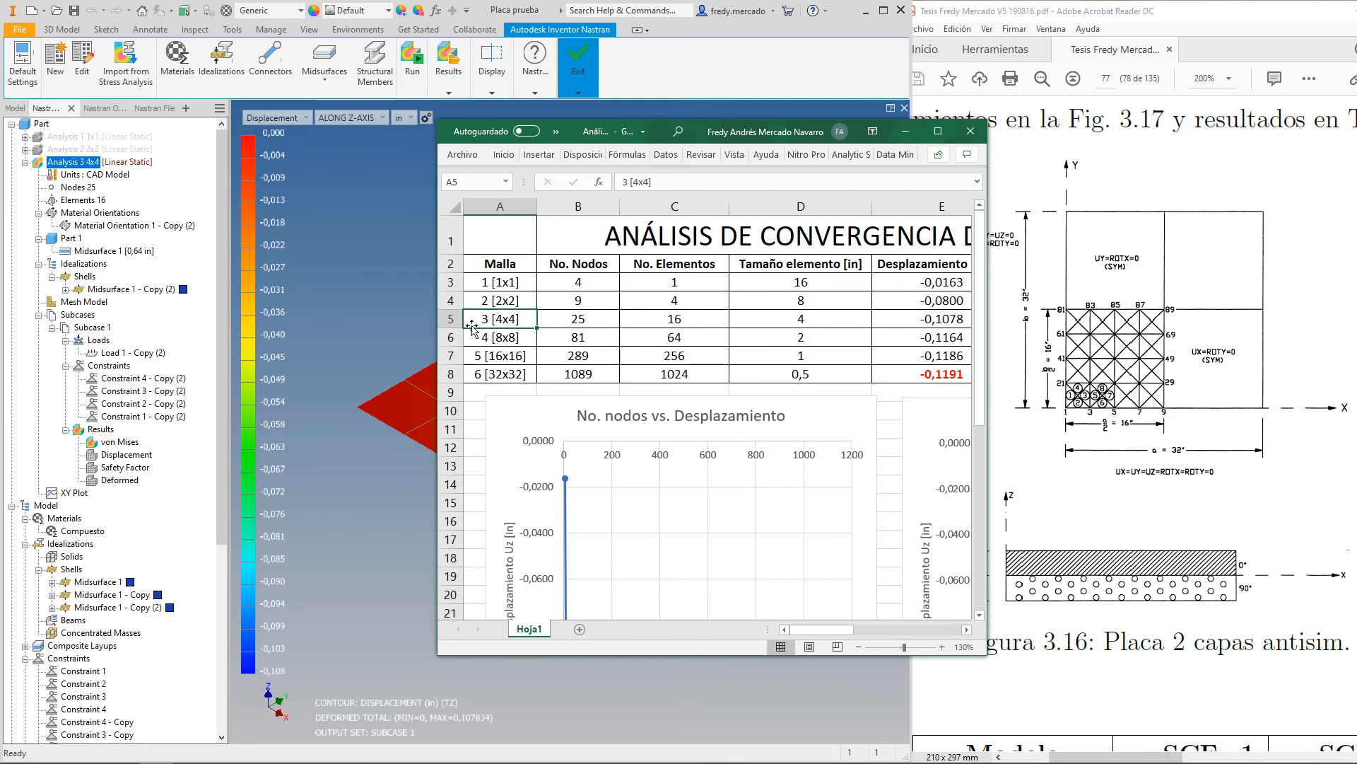
{"action": "key", "text": "ctrl+shift+Right"}
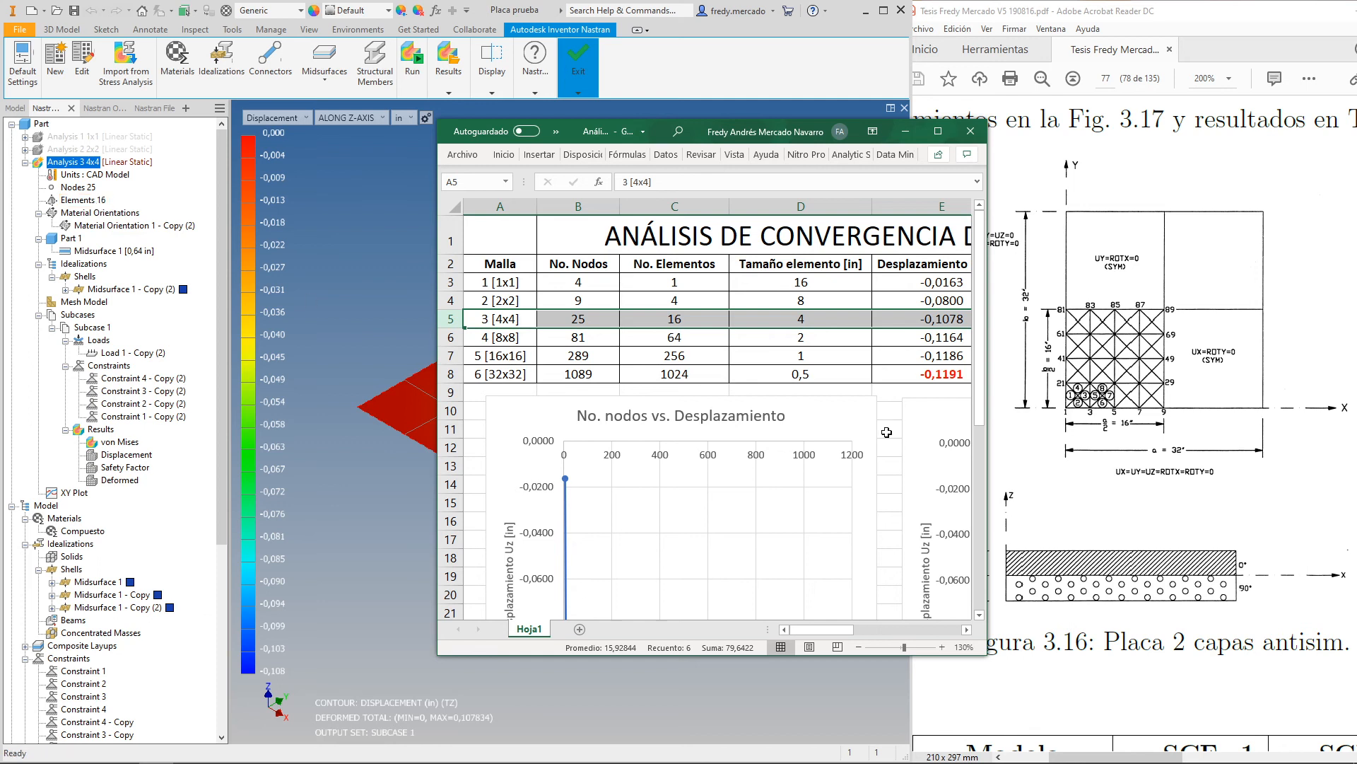
{"action": "left_click", "coordinate": [801, 317]}
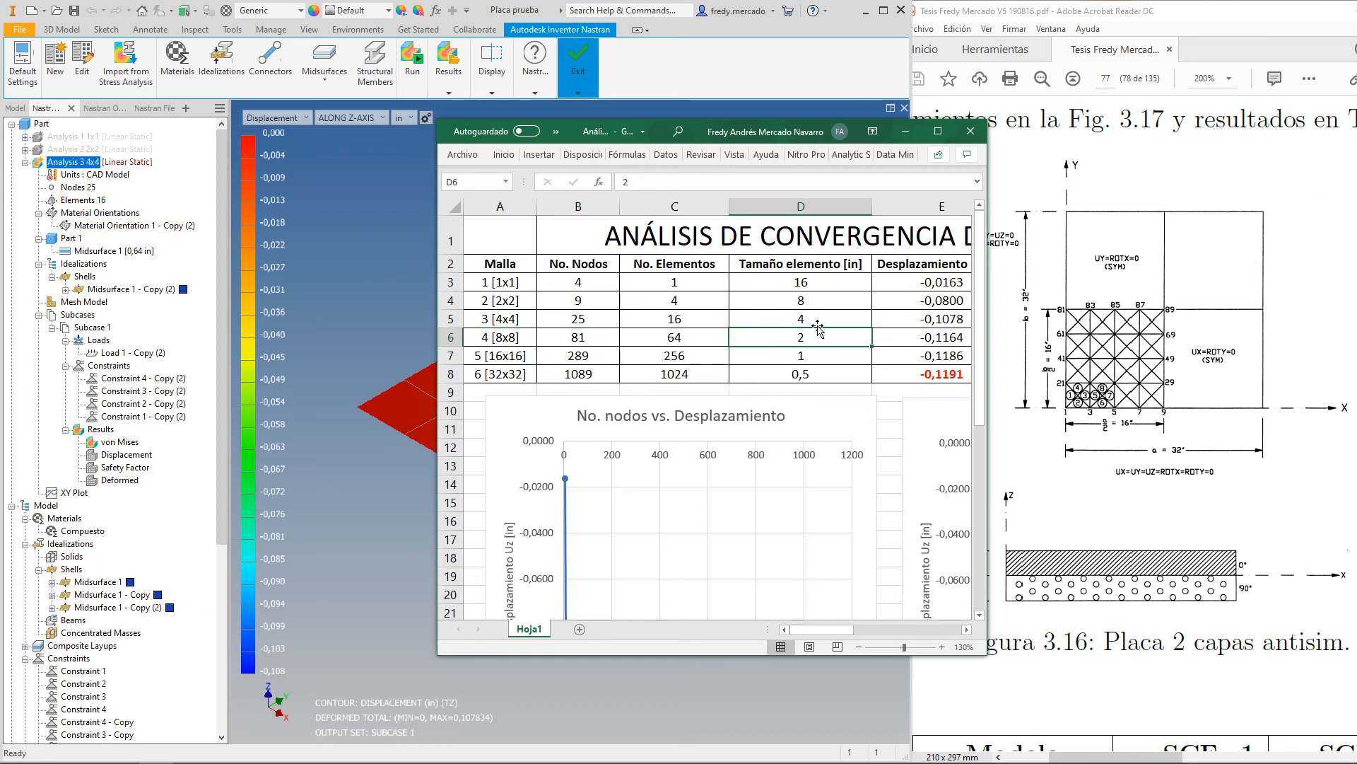
{"action": "left_click", "coordinate": [938, 132]}
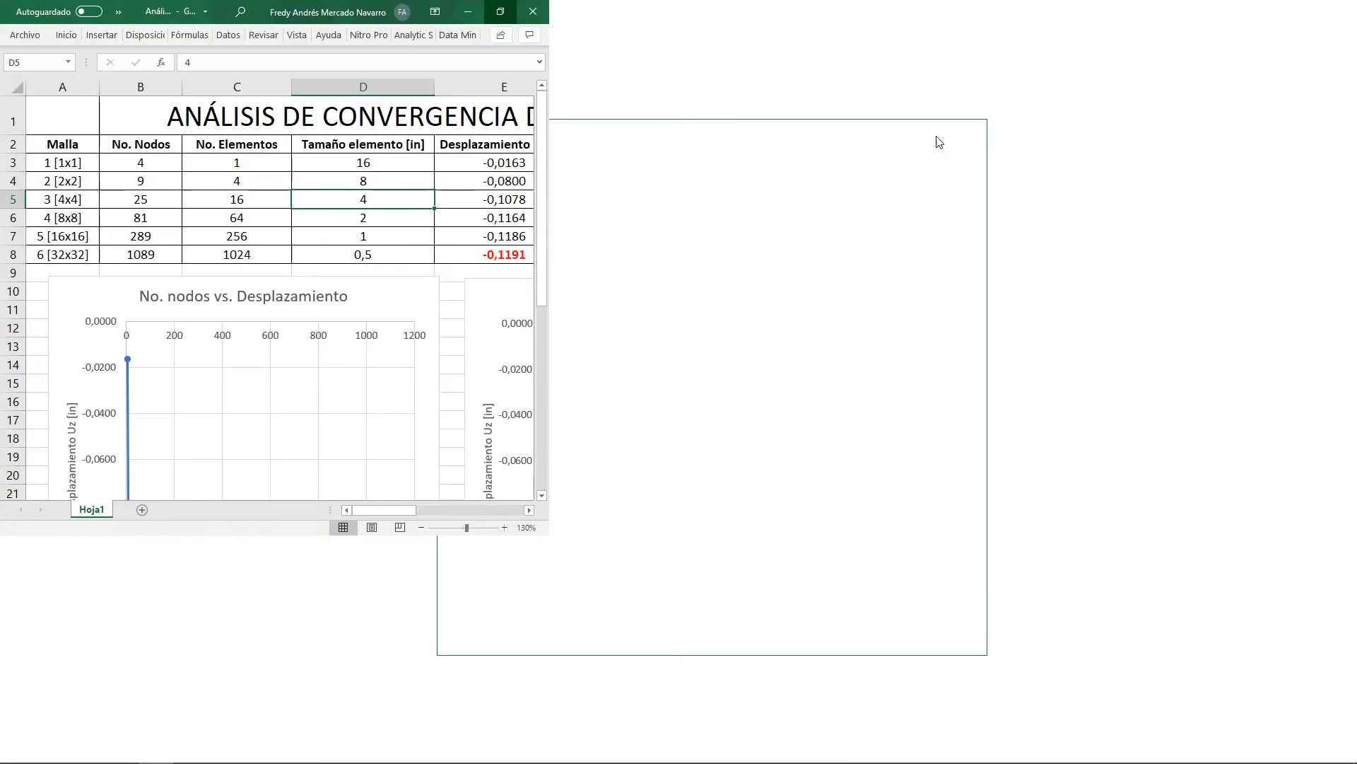
{"action": "left_click", "coordinate": [817, 233]}
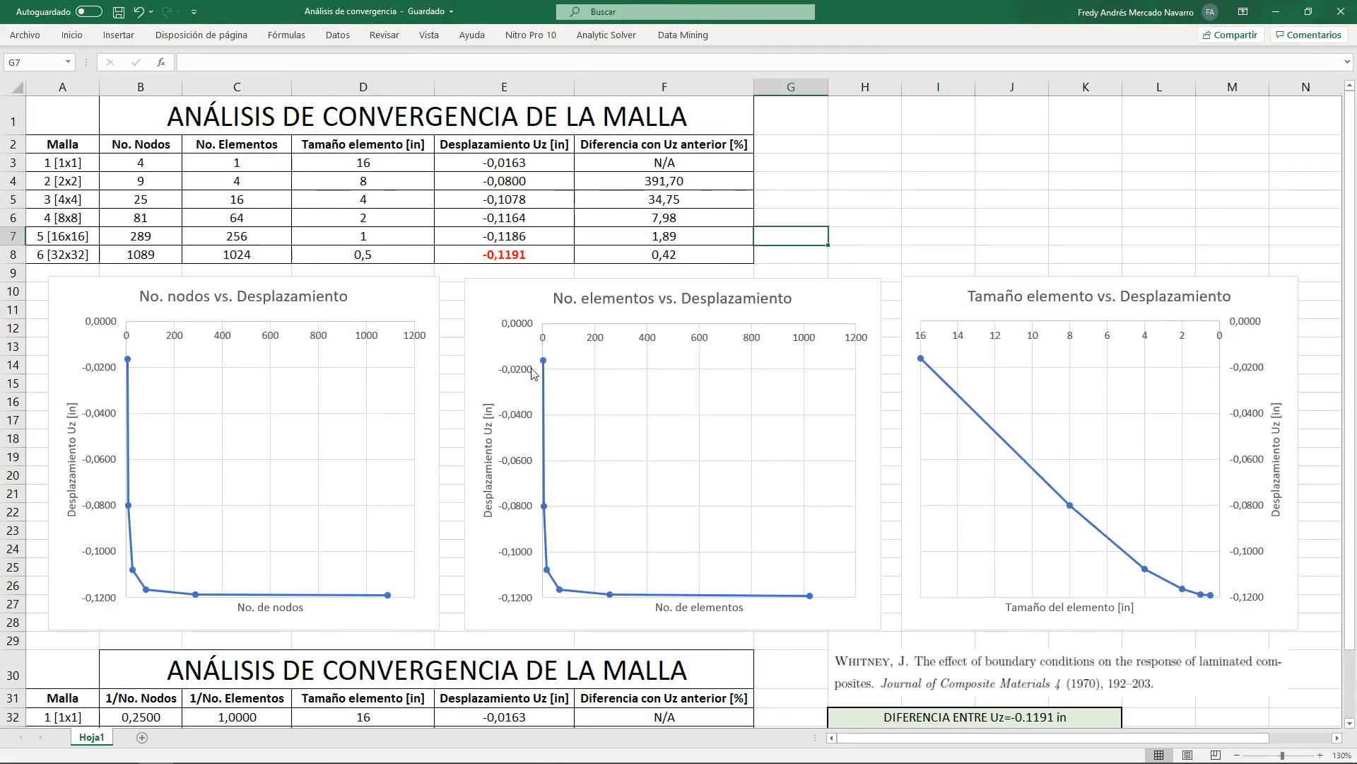
Compare the Uz displacements and percentage differences of the 16x16 and 32x32 meshes in the convergence table
{"action": "left_click", "coordinate": [556, 259]}
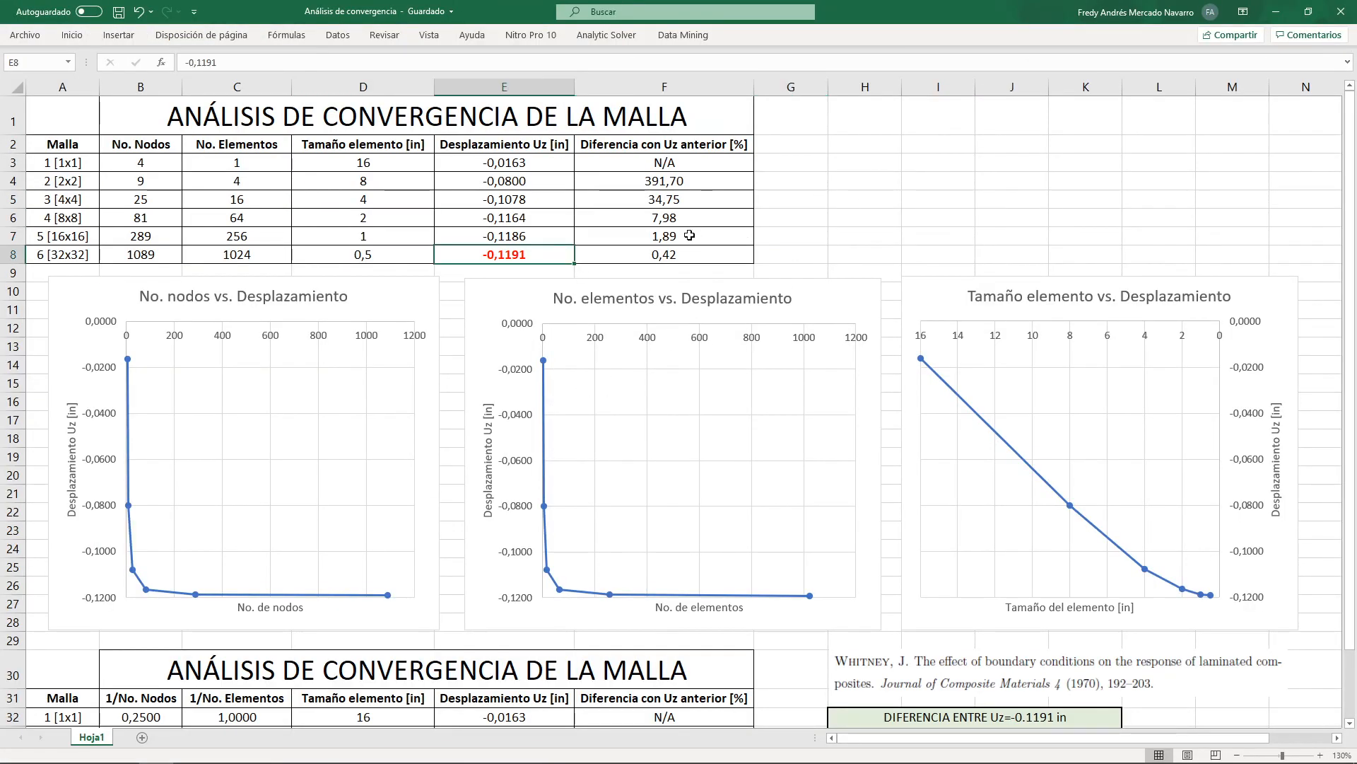
{"action": "left_click", "coordinate": [13, 237]}
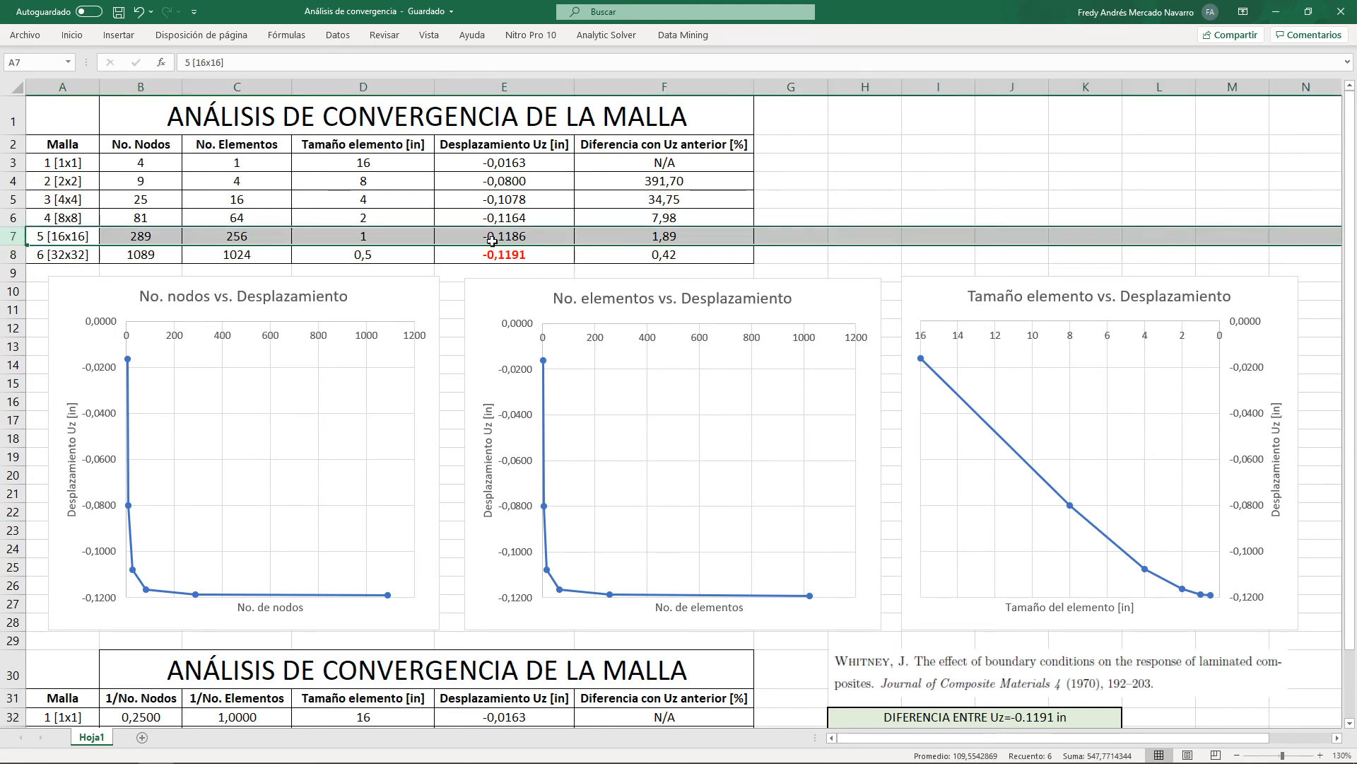
{"action": "left_click", "coordinate": [673, 238]}
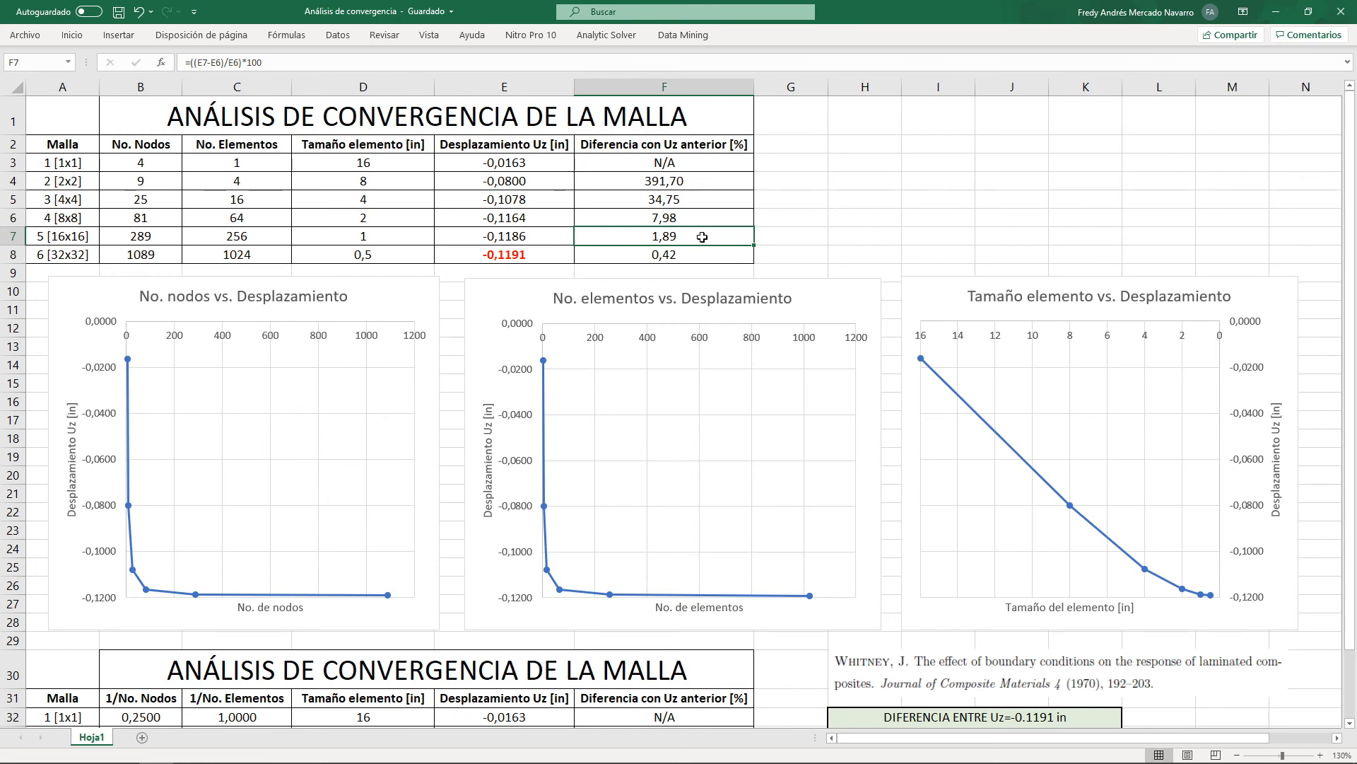
{"action": "left_click", "coordinate": [537, 238]}
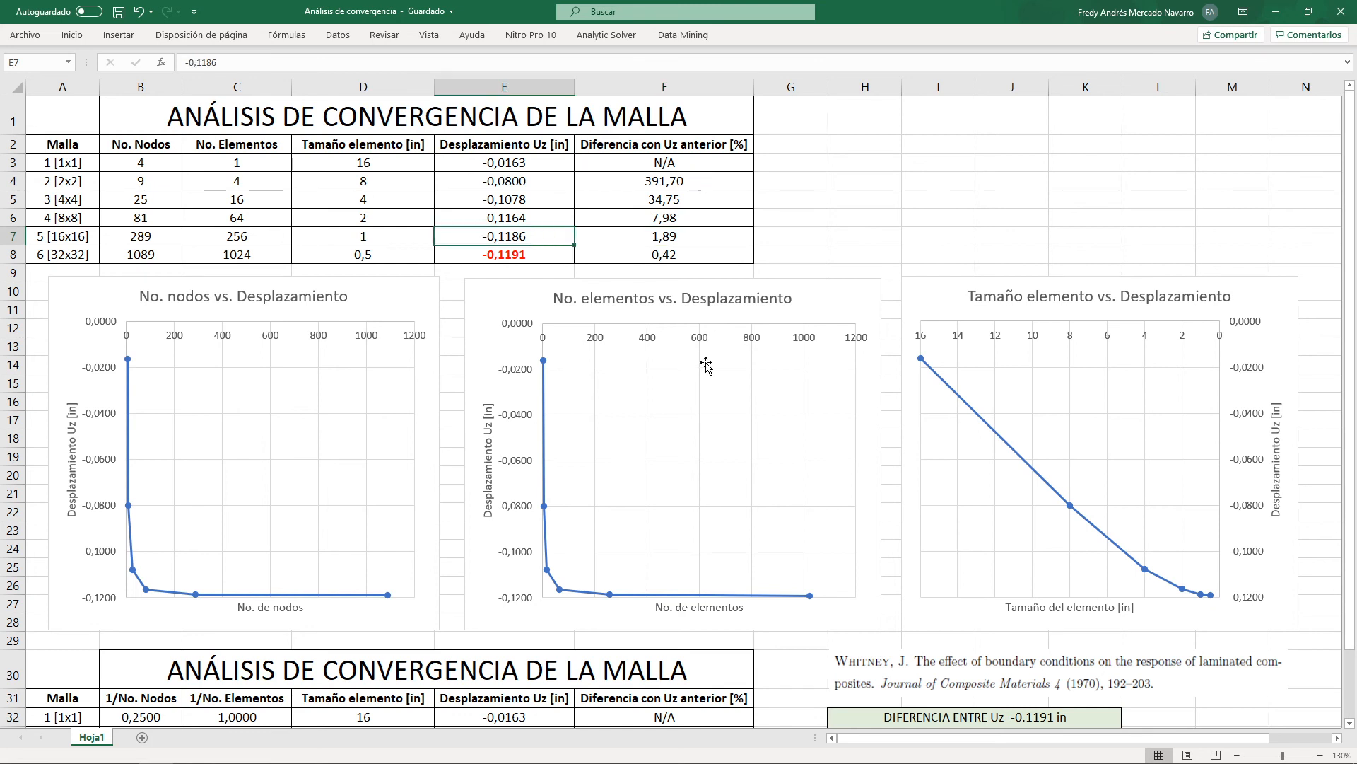
{"action": "left_click", "coordinate": [690, 254]}
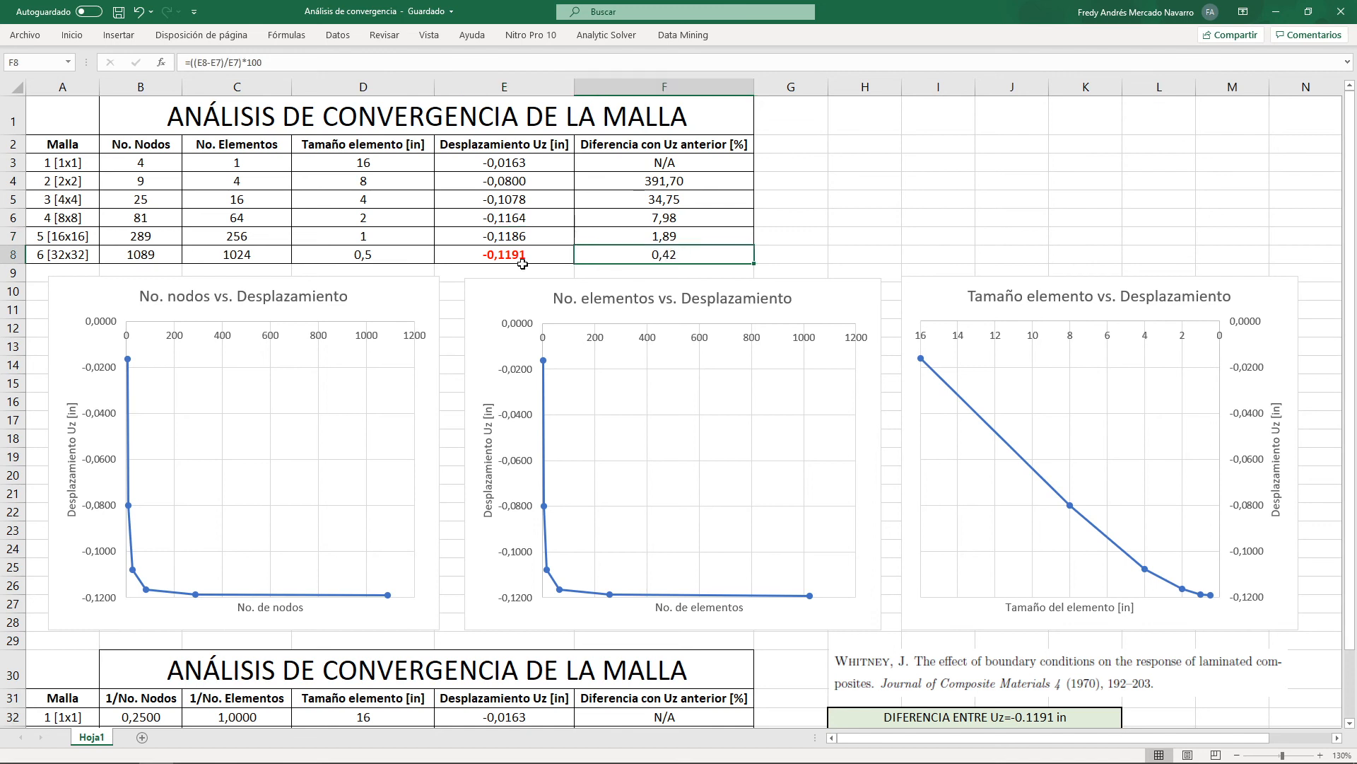
{"action": "left_click", "coordinate": [88, 262]}
{"action": "left_click", "coordinate": [492, 254]}
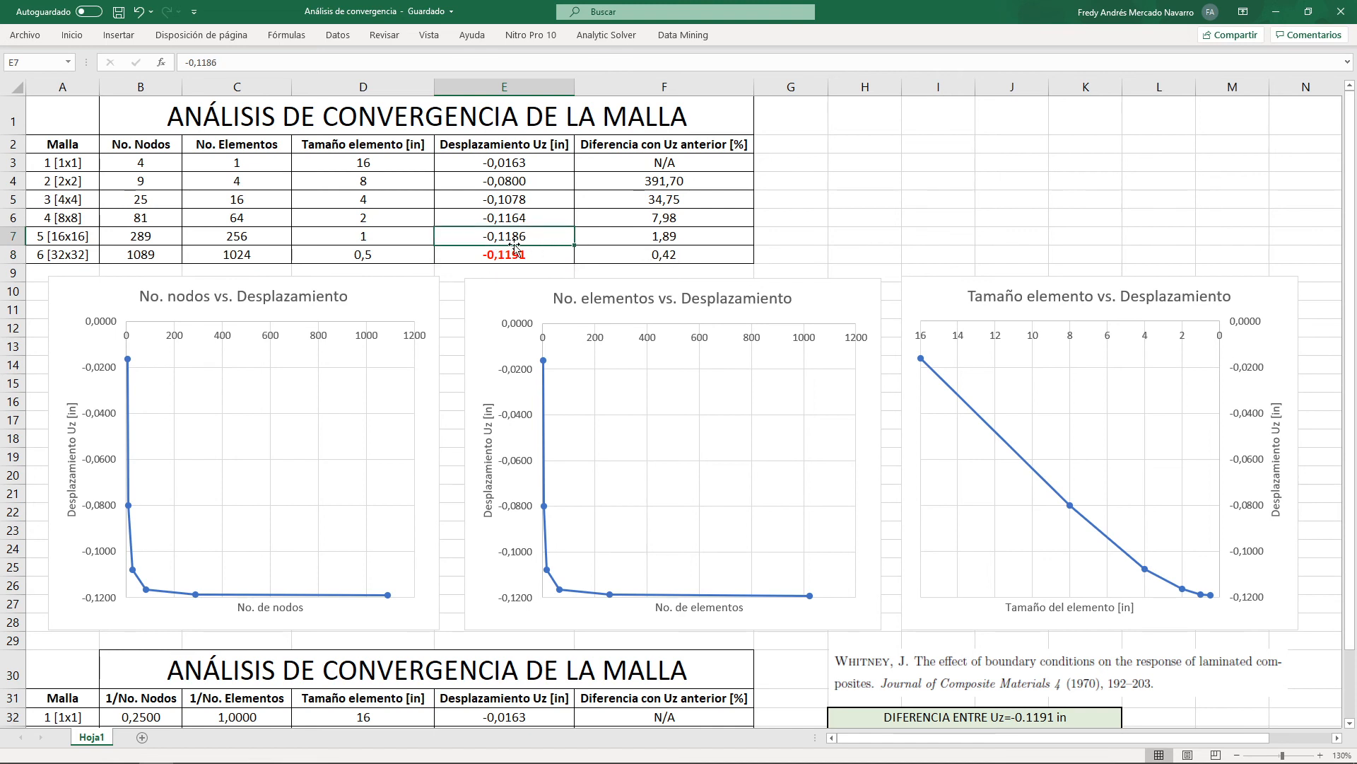
{"action": "left_click", "coordinate": [666, 260]}
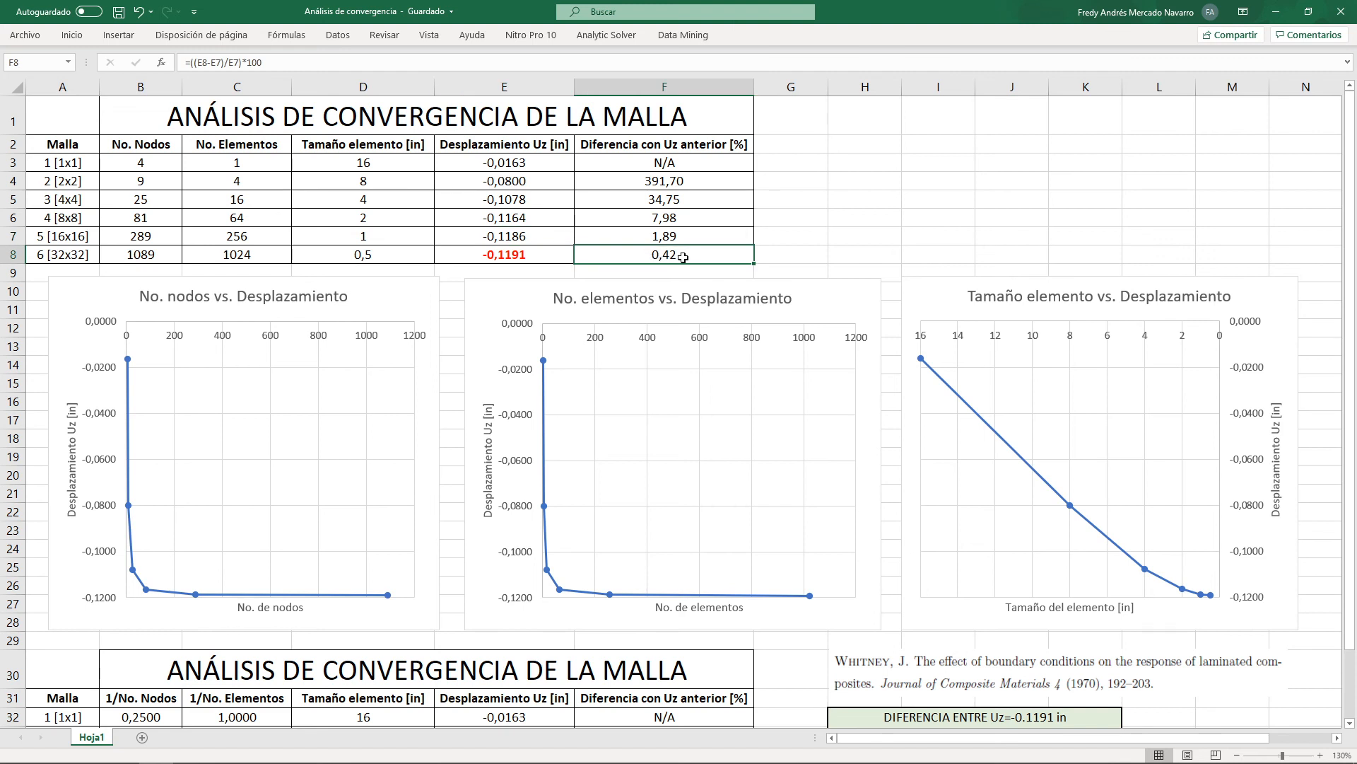
{"action": "left_click", "coordinate": [797, 221]}
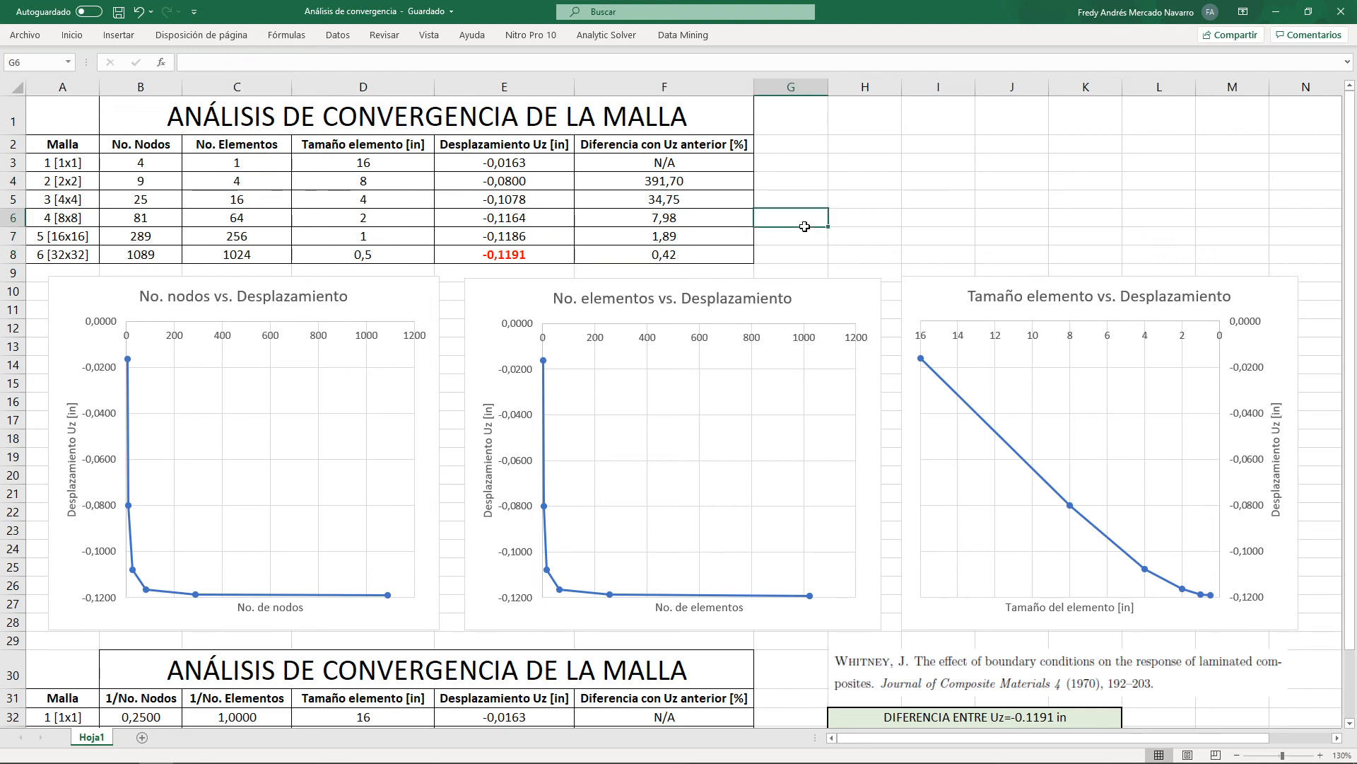
Examine the three convergence charts of displacement against number of nodes, number of elements and element size
{"action": "left_click", "coordinate": [386, 296]}
{"action": "left_click", "coordinate": [842, 304]}
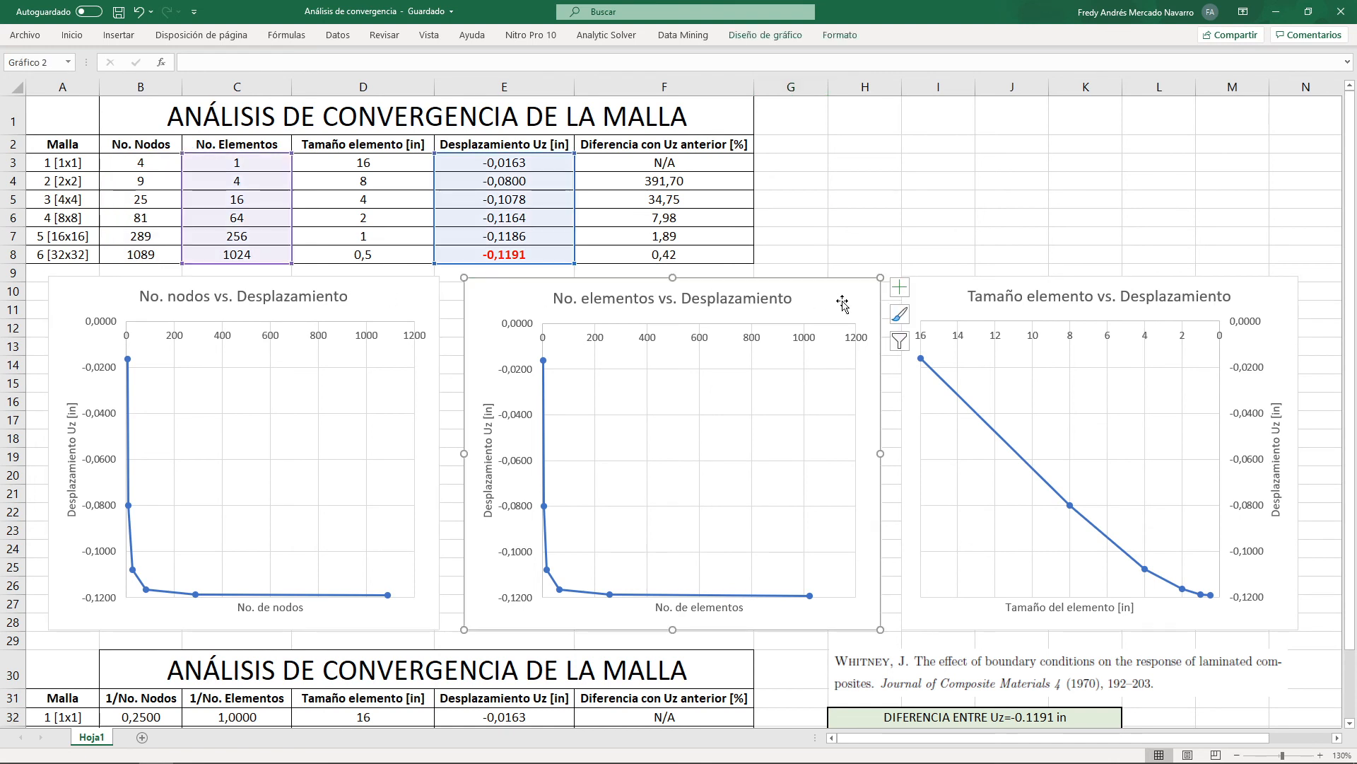
{"action": "left_click", "coordinate": [1263, 296]}
{"action": "left_click", "coordinate": [984, 200]}
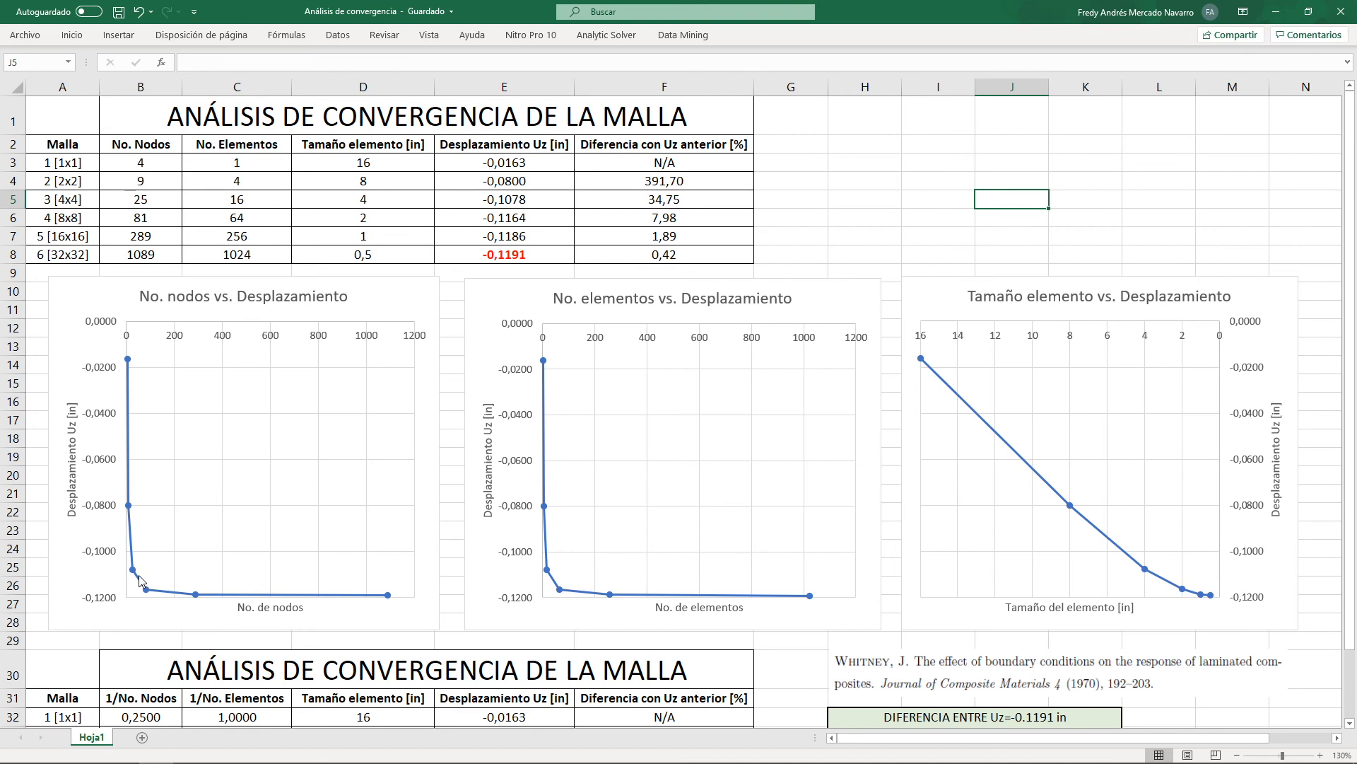
{"action": "mouse_move", "coordinate": [388, 597]}
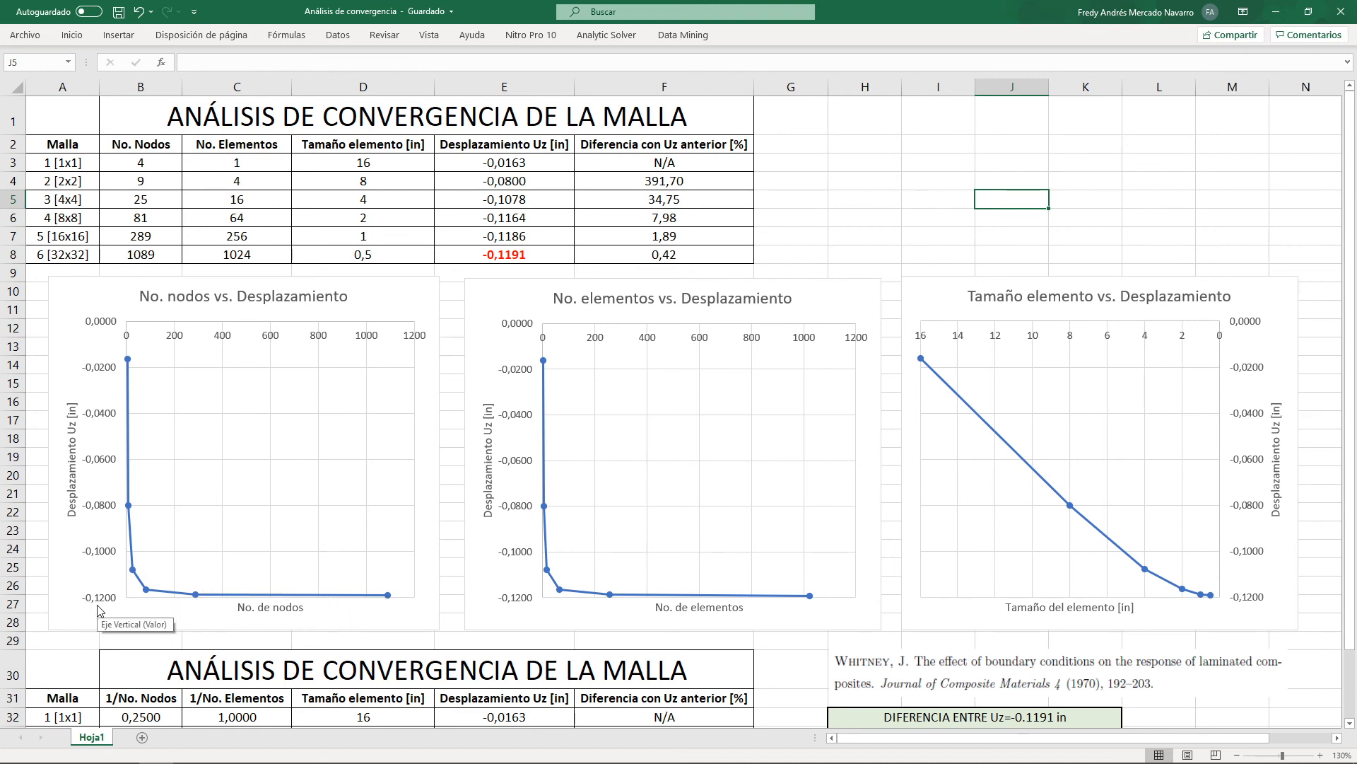
{"action": "left_click", "coordinate": [95, 305]}
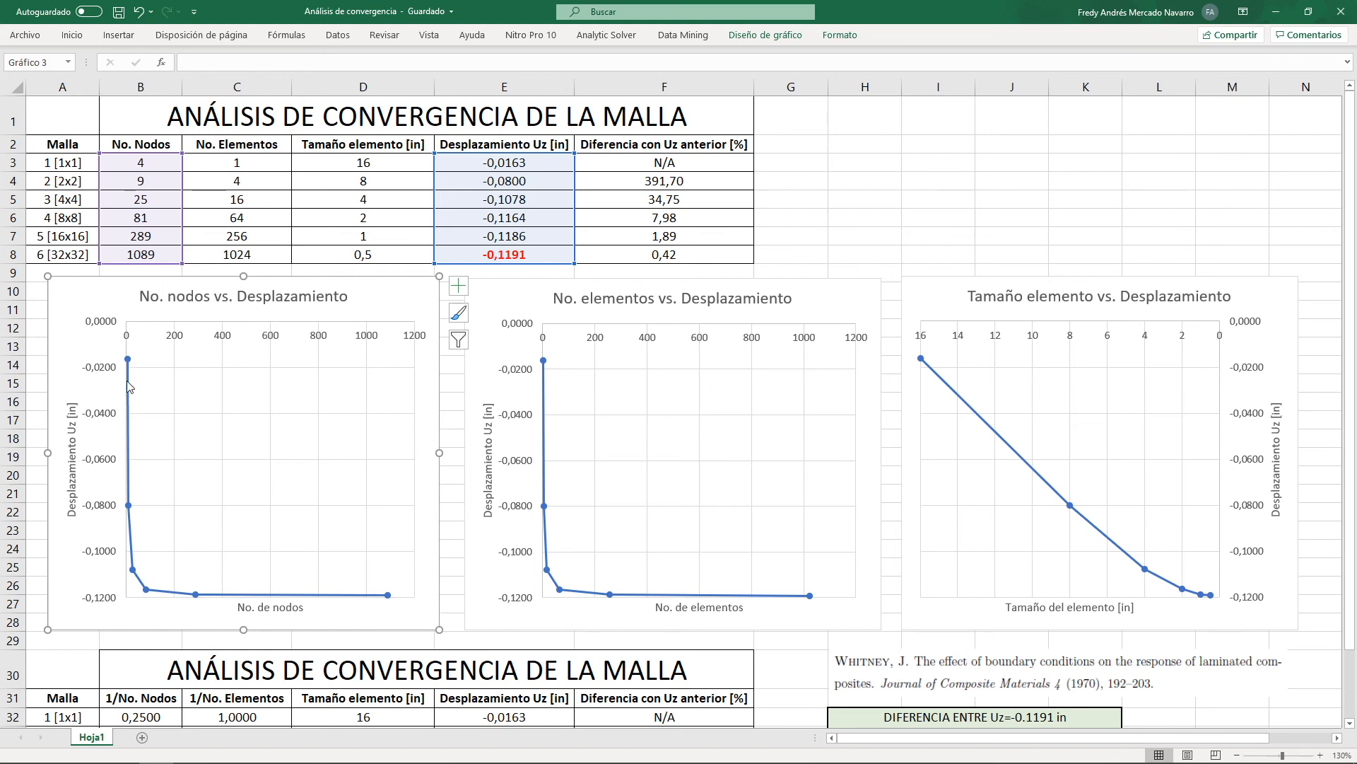
{"action": "left_click", "coordinate": [172, 297]}
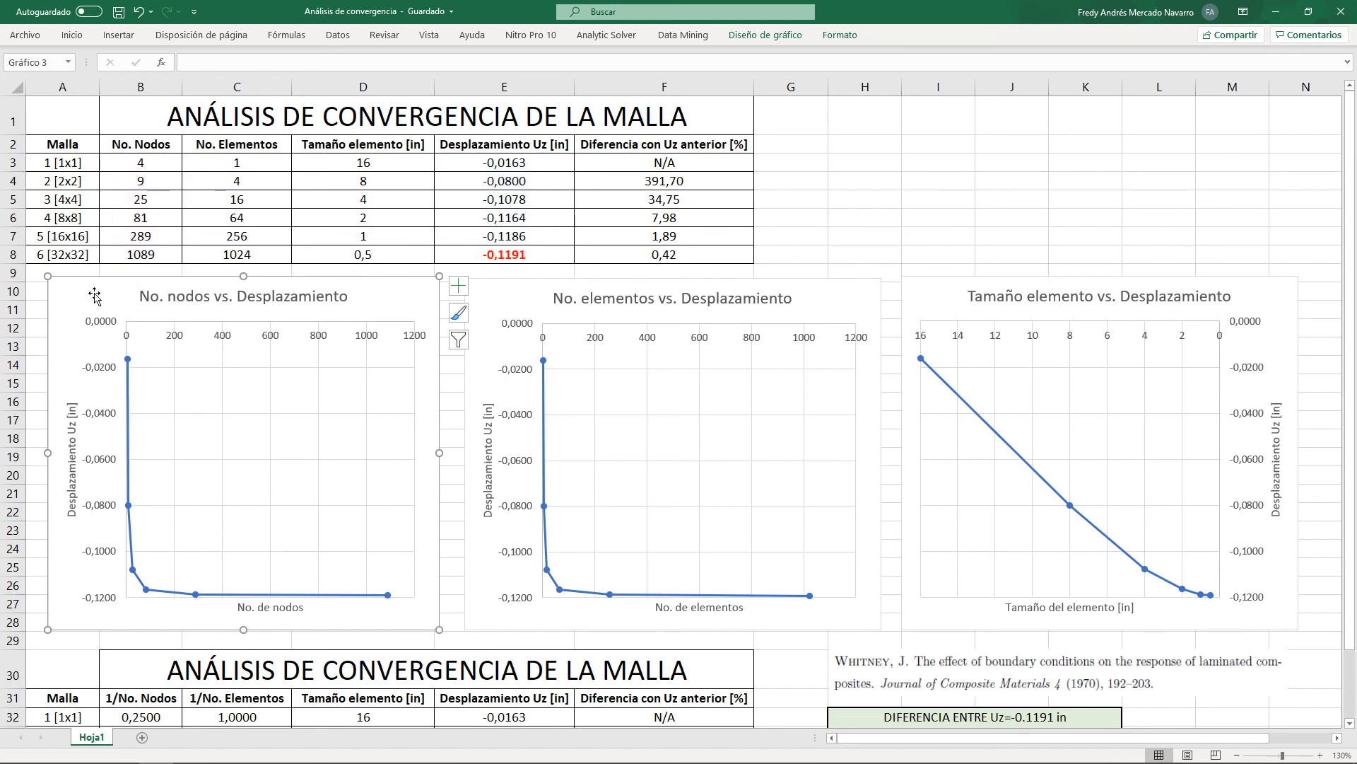
{"action": "left_click", "coordinate": [821, 306]}
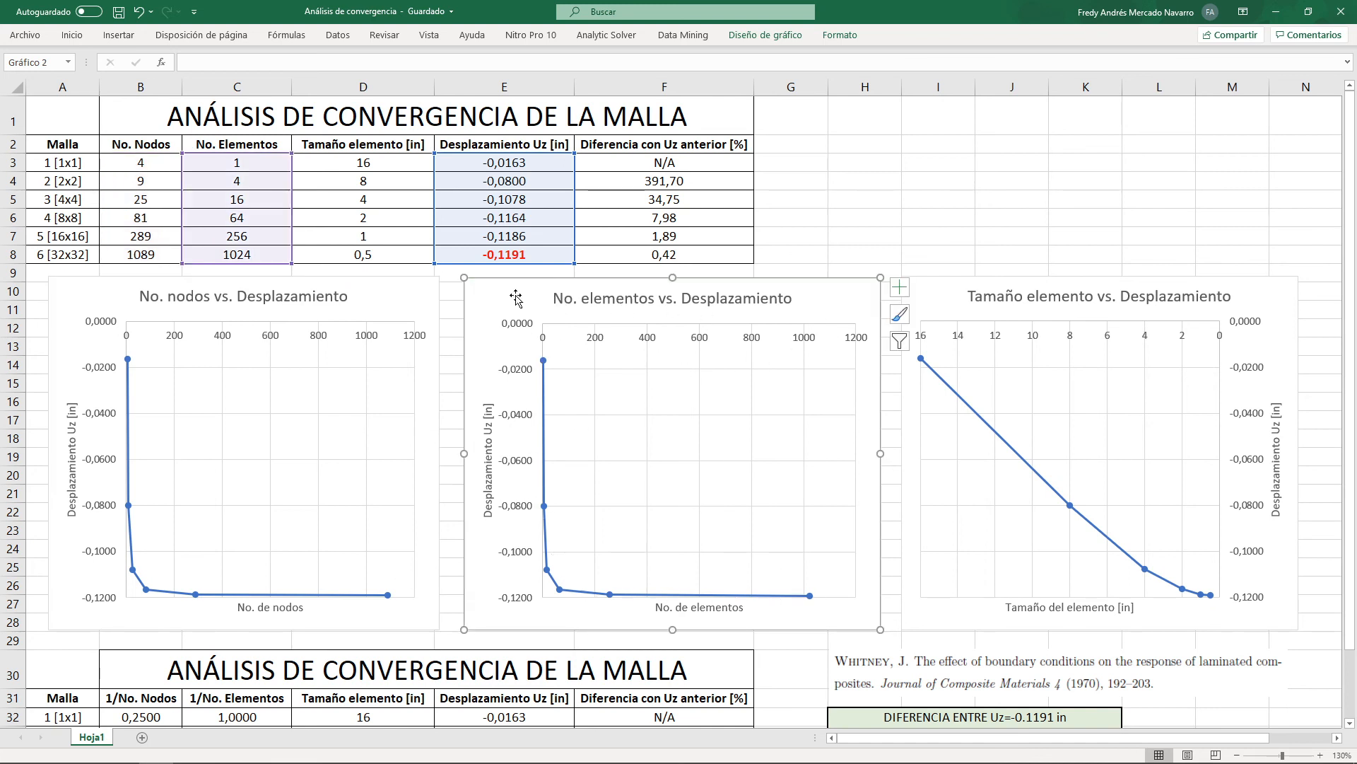
{"action": "left_click", "coordinate": [1168, 302]}
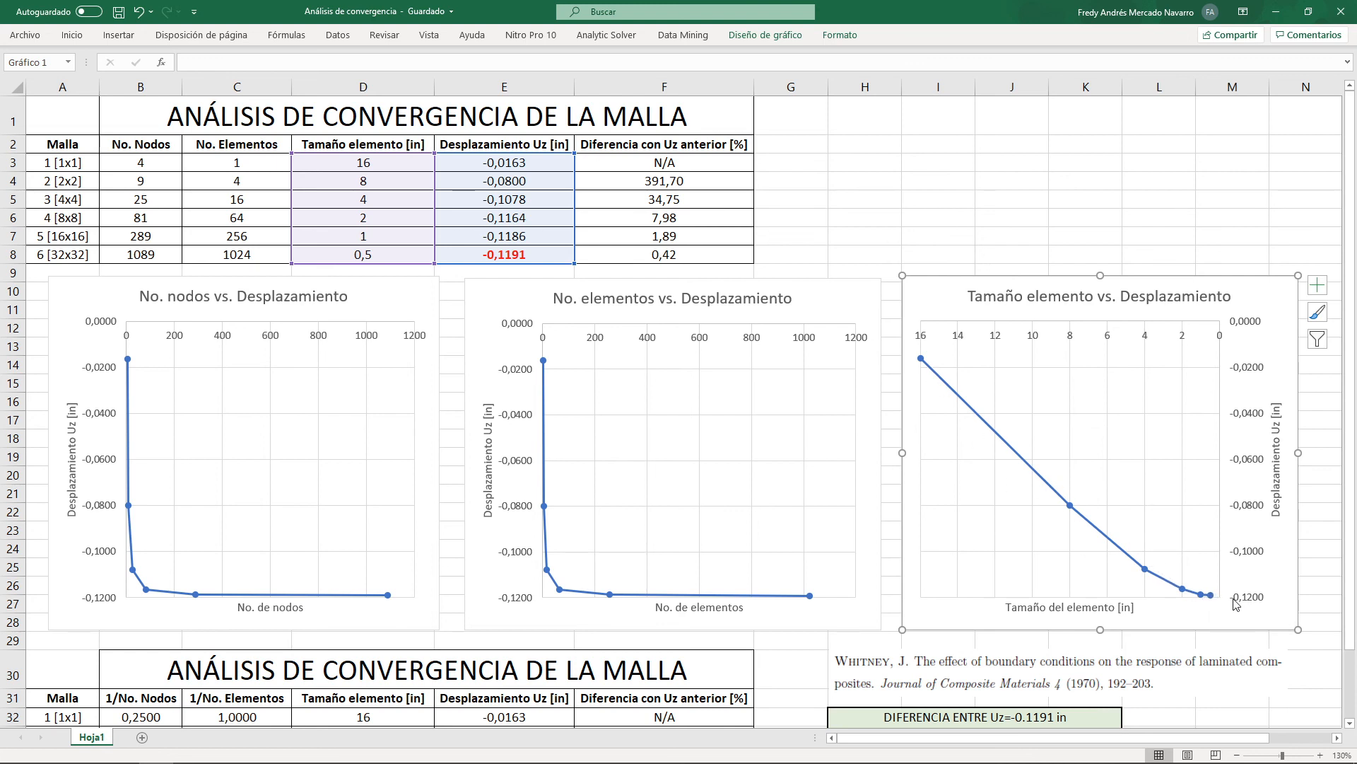
{"action": "left_click", "coordinate": [857, 167]}
Compare the first convergence table with the 1/No. Nodos, 1/No. Elementos and element size columns of the second table
{"action": "scroll", "coordinate": [827, 322], "scroll_direction": "down", "scroll_amount": 9}
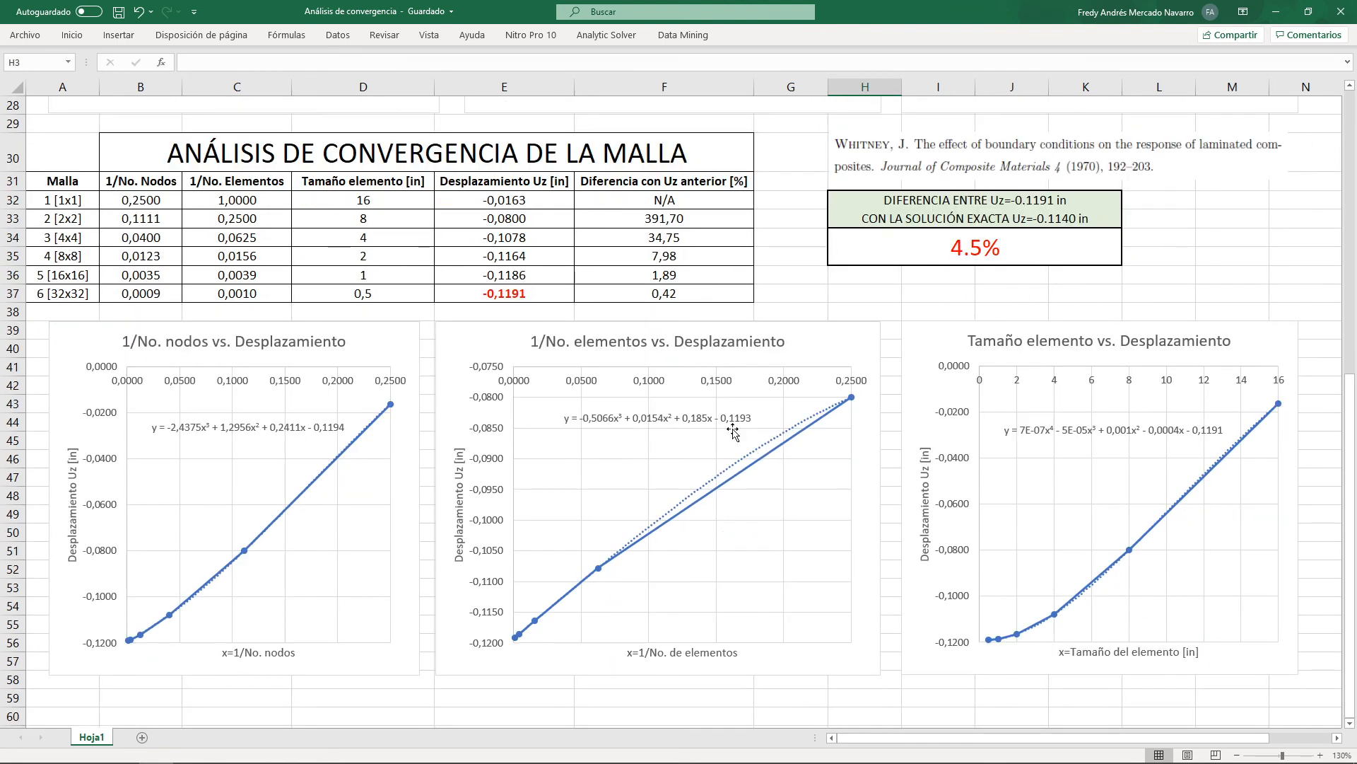
{"action": "left_click", "coordinate": [426, 314]}
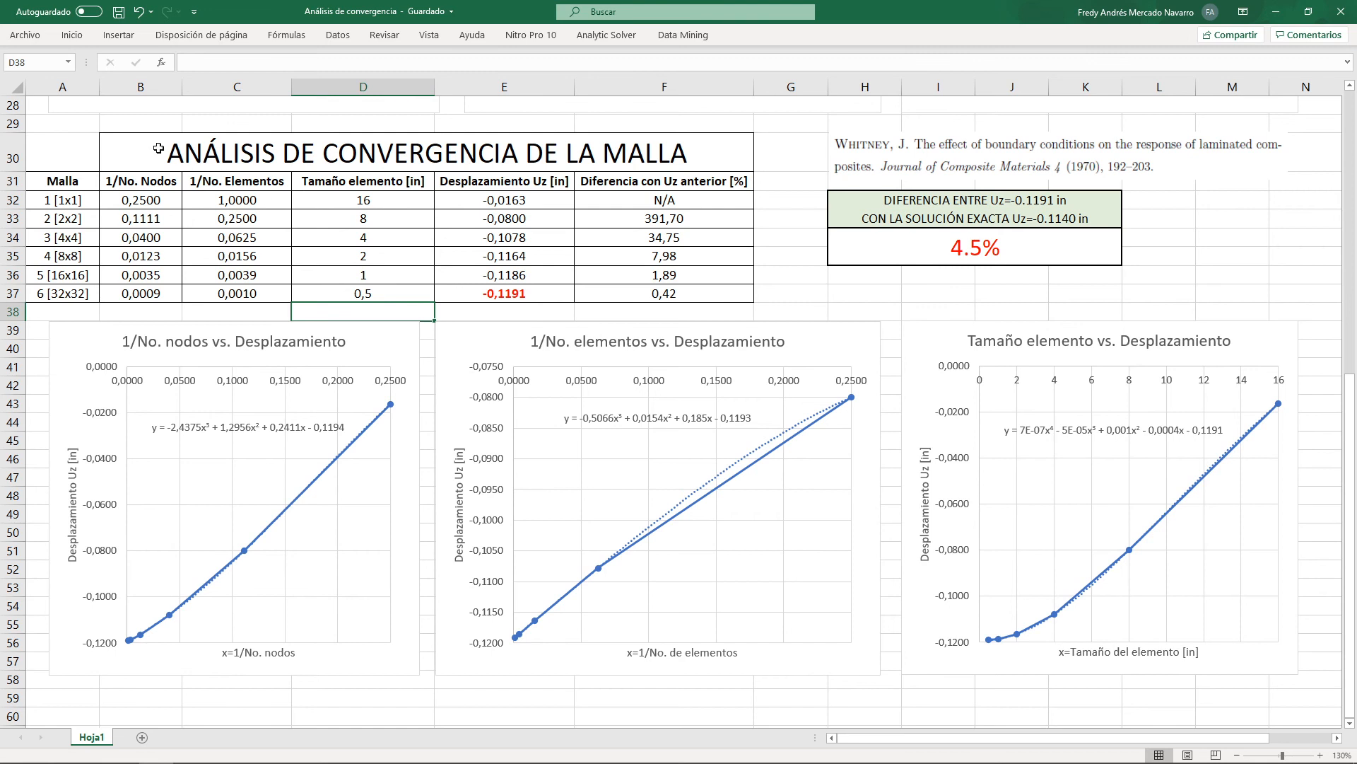
{"action": "scroll", "coordinate": [244, 282], "scroll_direction": "up", "scroll_amount": 9}
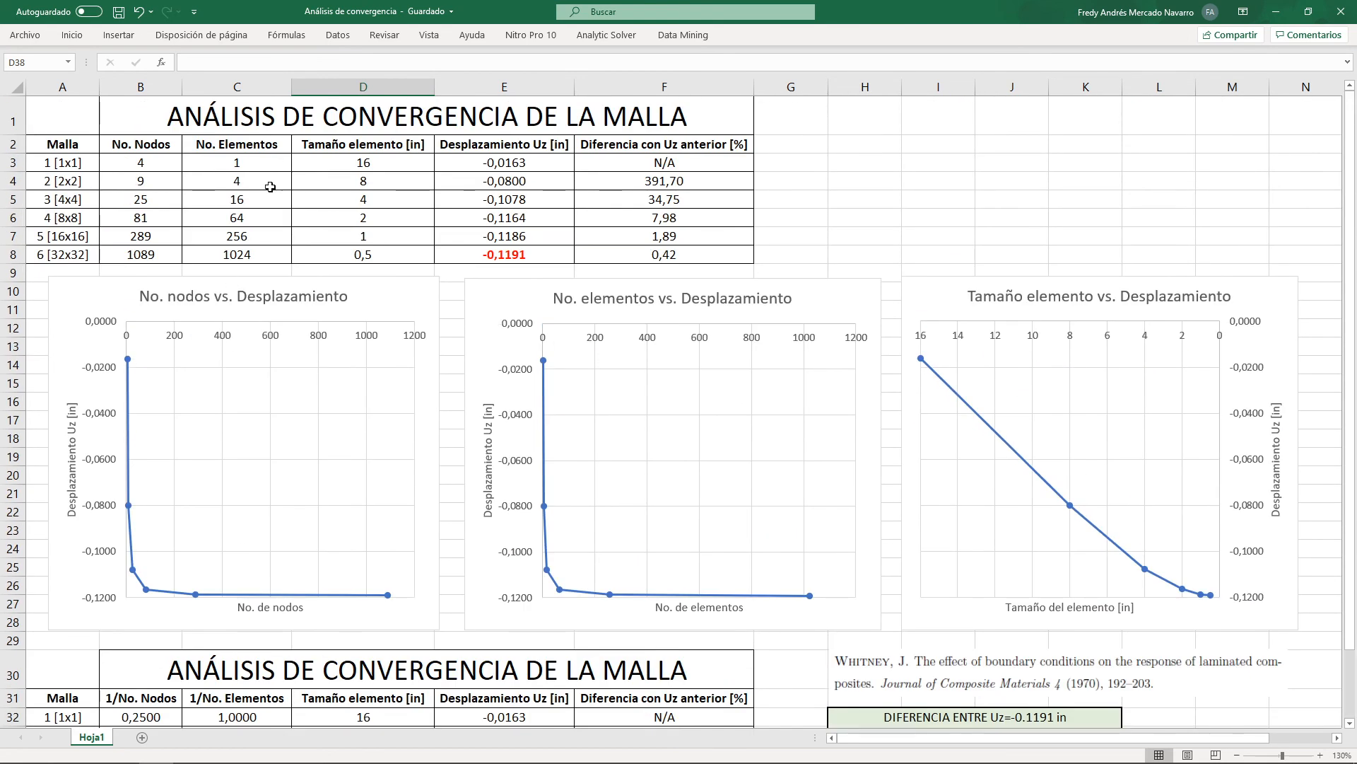
{"action": "scroll", "coordinate": [205, 375], "scroll_direction": "down", "scroll_amount": 9}
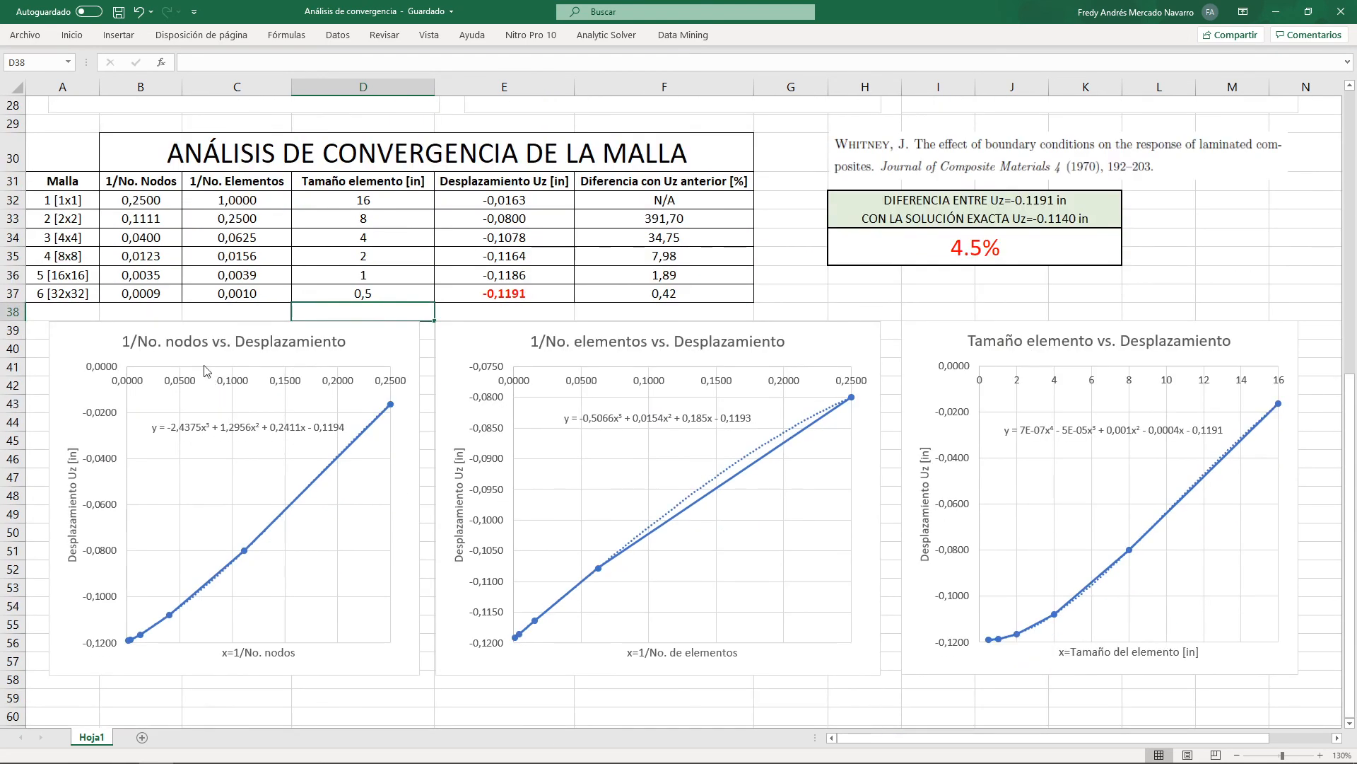
{"action": "left_click", "coordinate": [138, 183]}
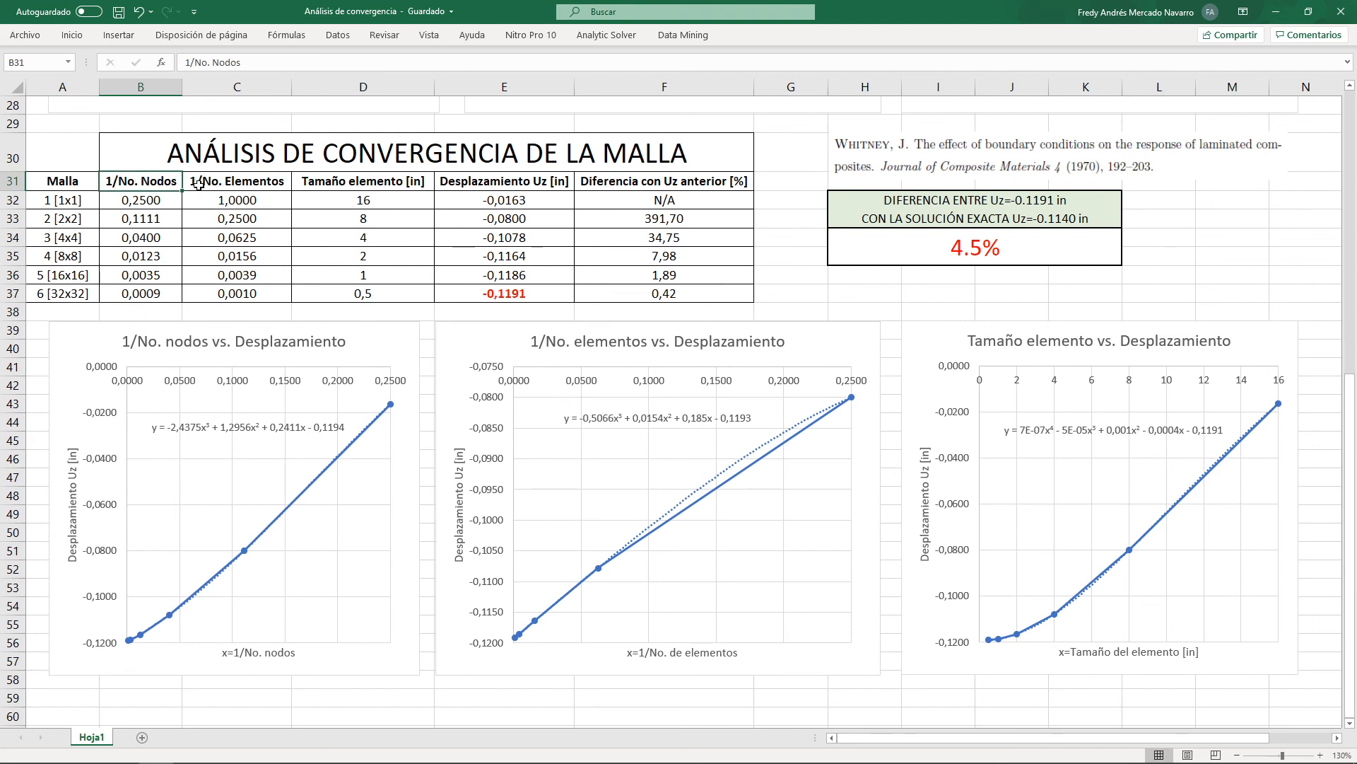
{"action": "left_click", "coordinate": [266, 183]}
{"action": "left_click", "coordinate": [246, 200]}
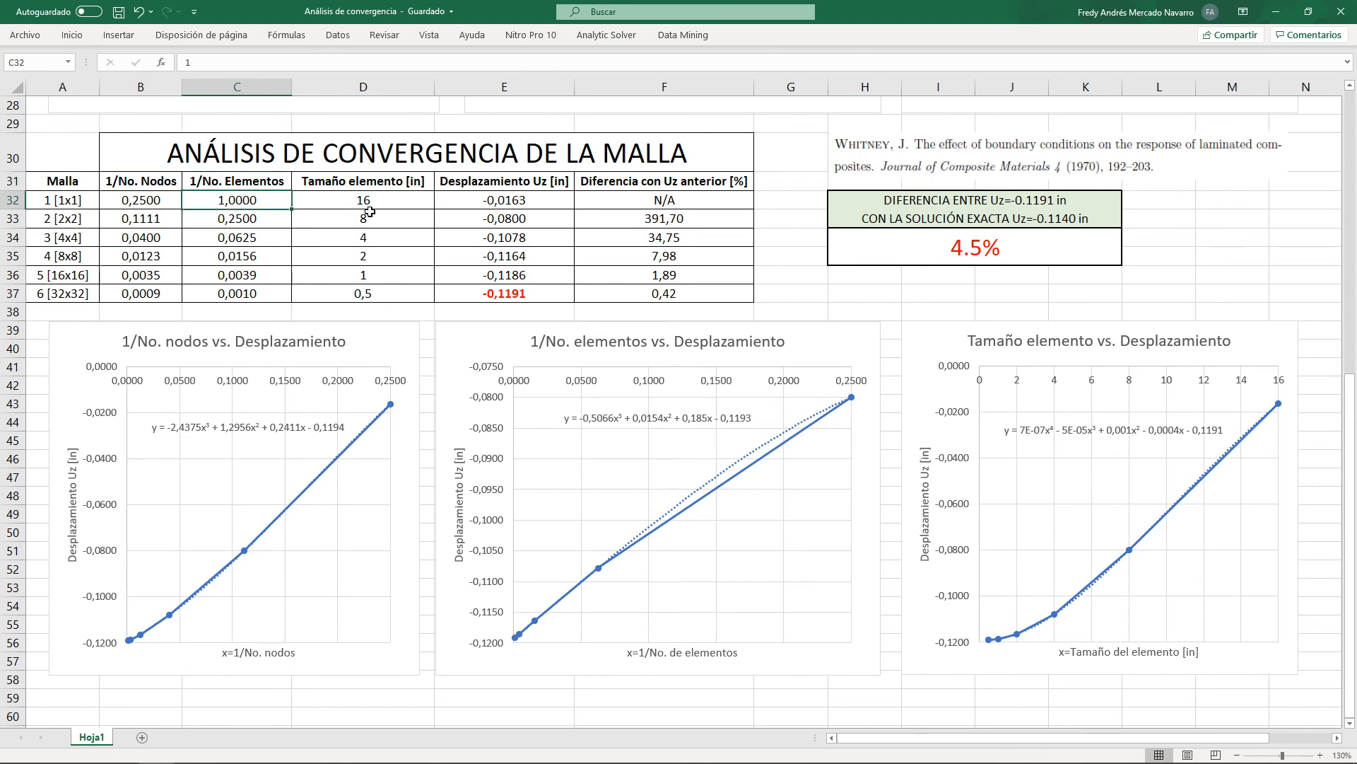
{"action": "left_click", "coordinate": [392, 199]}
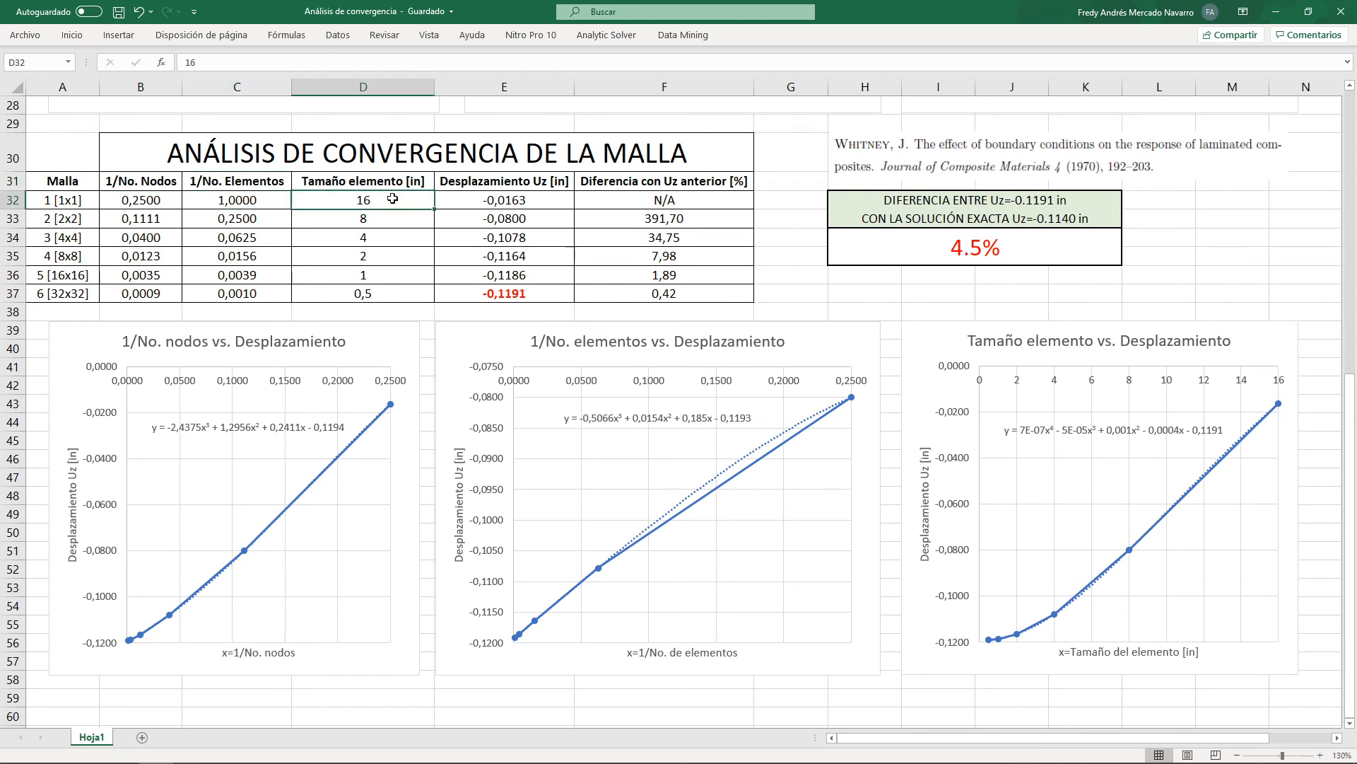
Look over the 1/No. nodos, 1/No. elementos and Tamaño elemento displacement charts below the second table
{"action": "left_click", "coordinate": [387, 314]}
{"action": "left_click", "coordinate": [77, 316]}
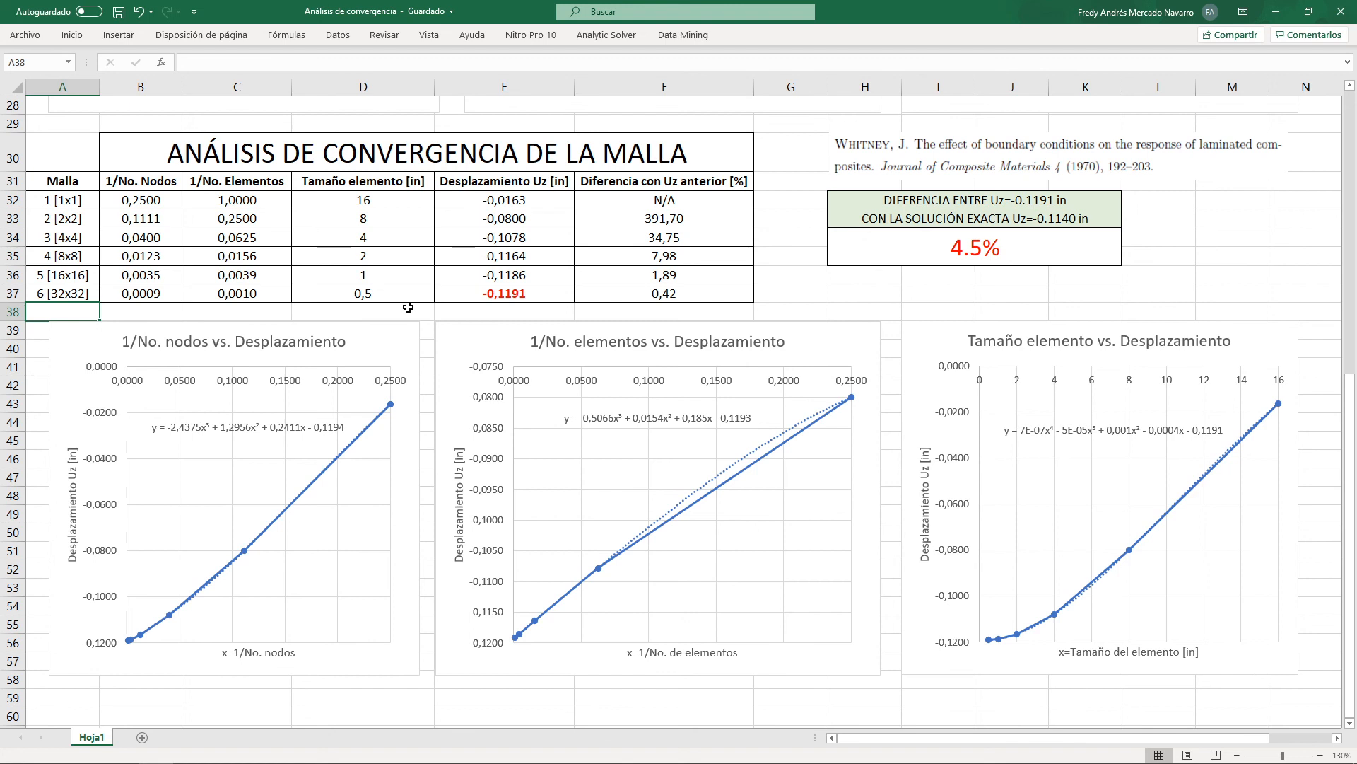
{"action": "left_click", "coordinate": [374, 338]}
{"action": "left_click", "coordinate": [404, 312]}
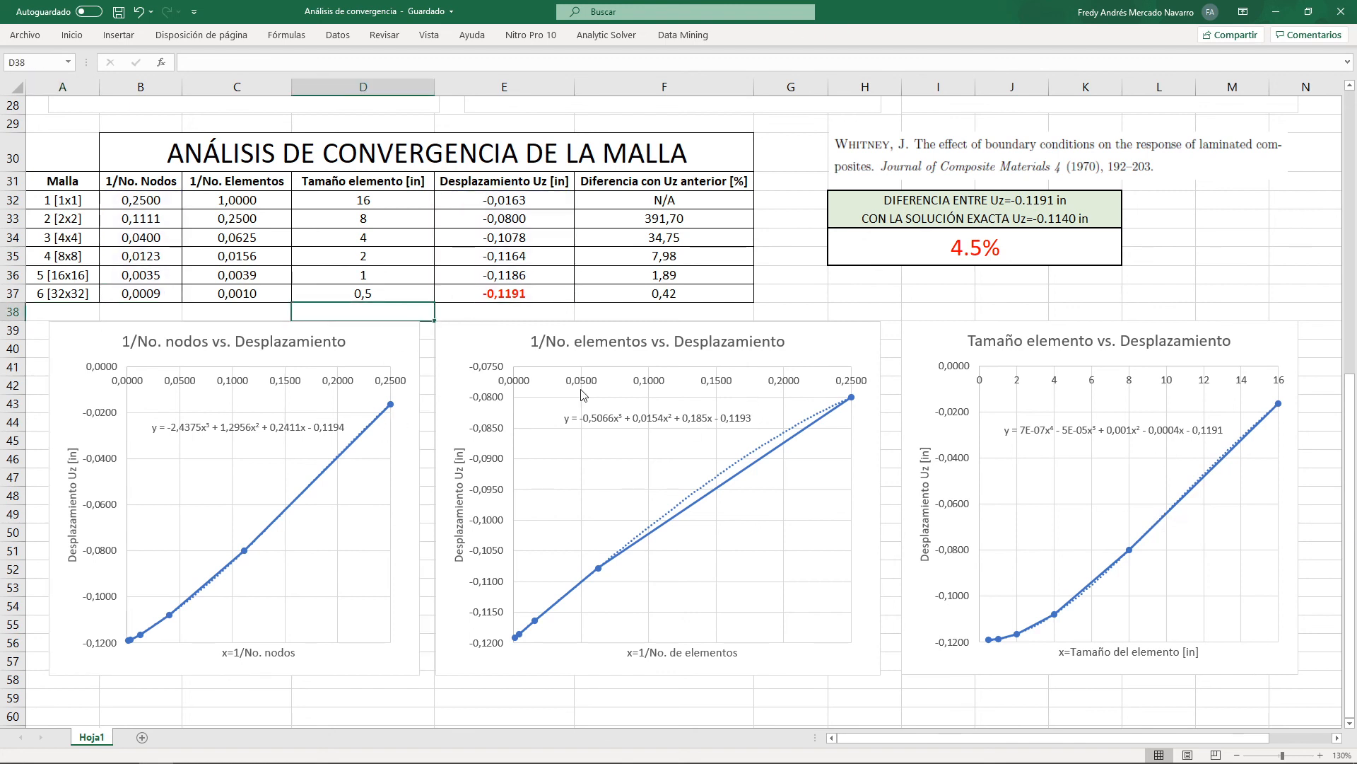
{"action": "left_click", "coordinate": [1250, 338]}
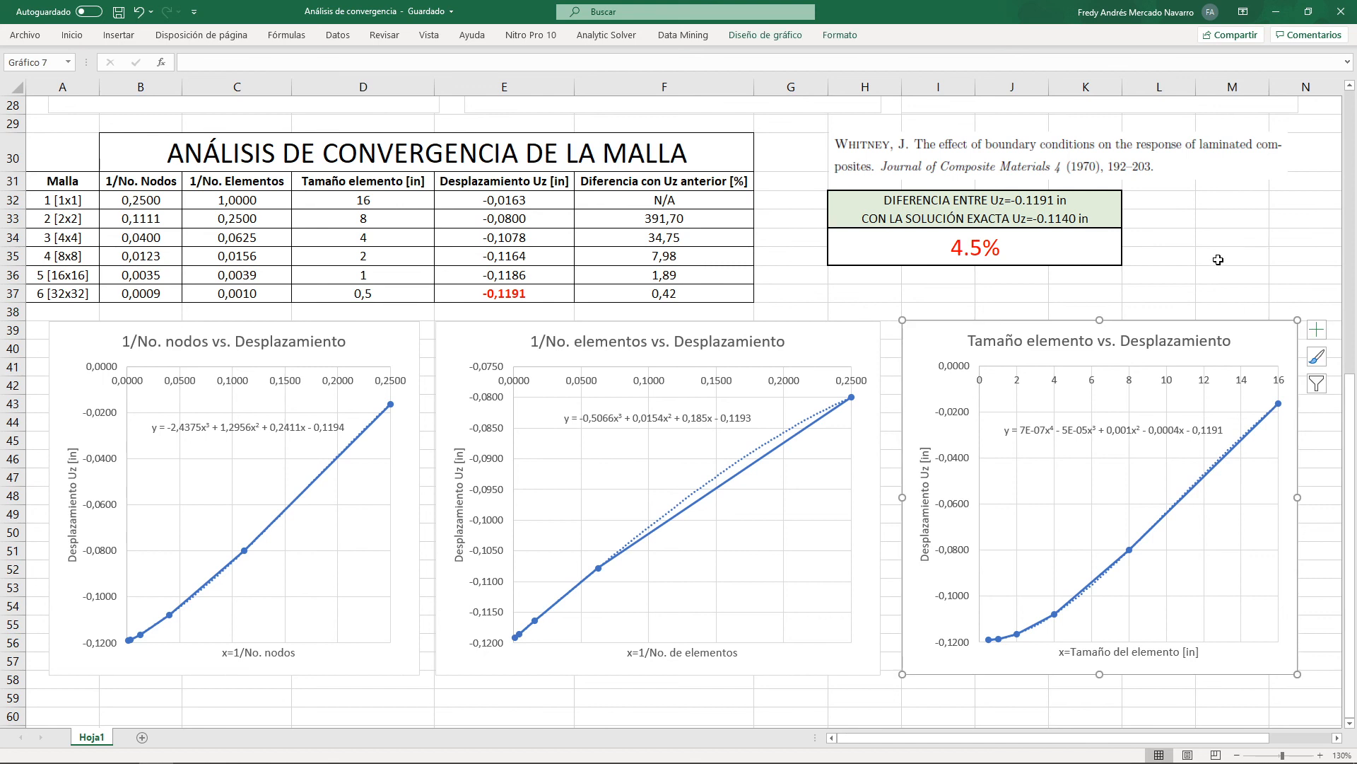
{"action": "left_click", "coordinate": [1217, 258]}
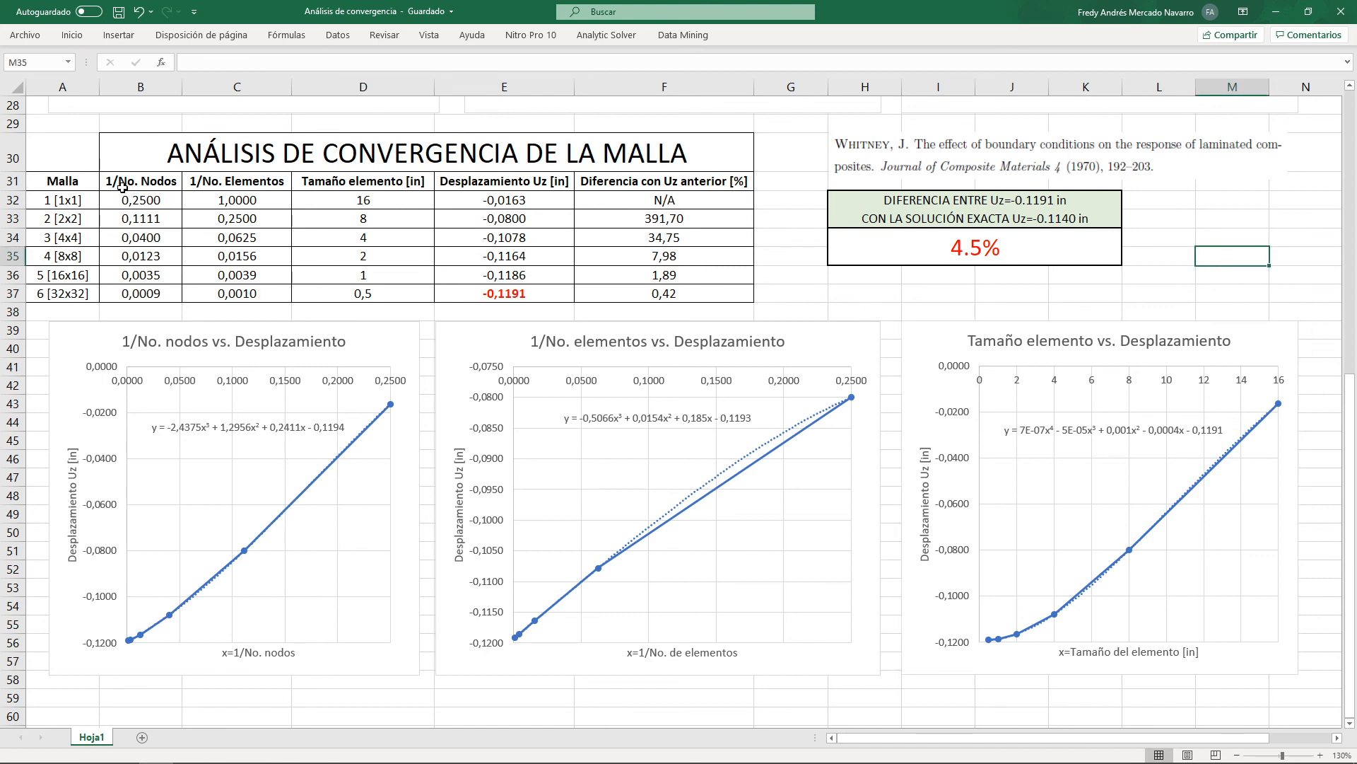
Check the reciprocal formulas in the 1/No. Nodos and 1/No. Elementos columns of the second table
{"action": "left_click", "coordinate": [162, 198]}
{"action": "left_click", "coordinate": [160, 219]}
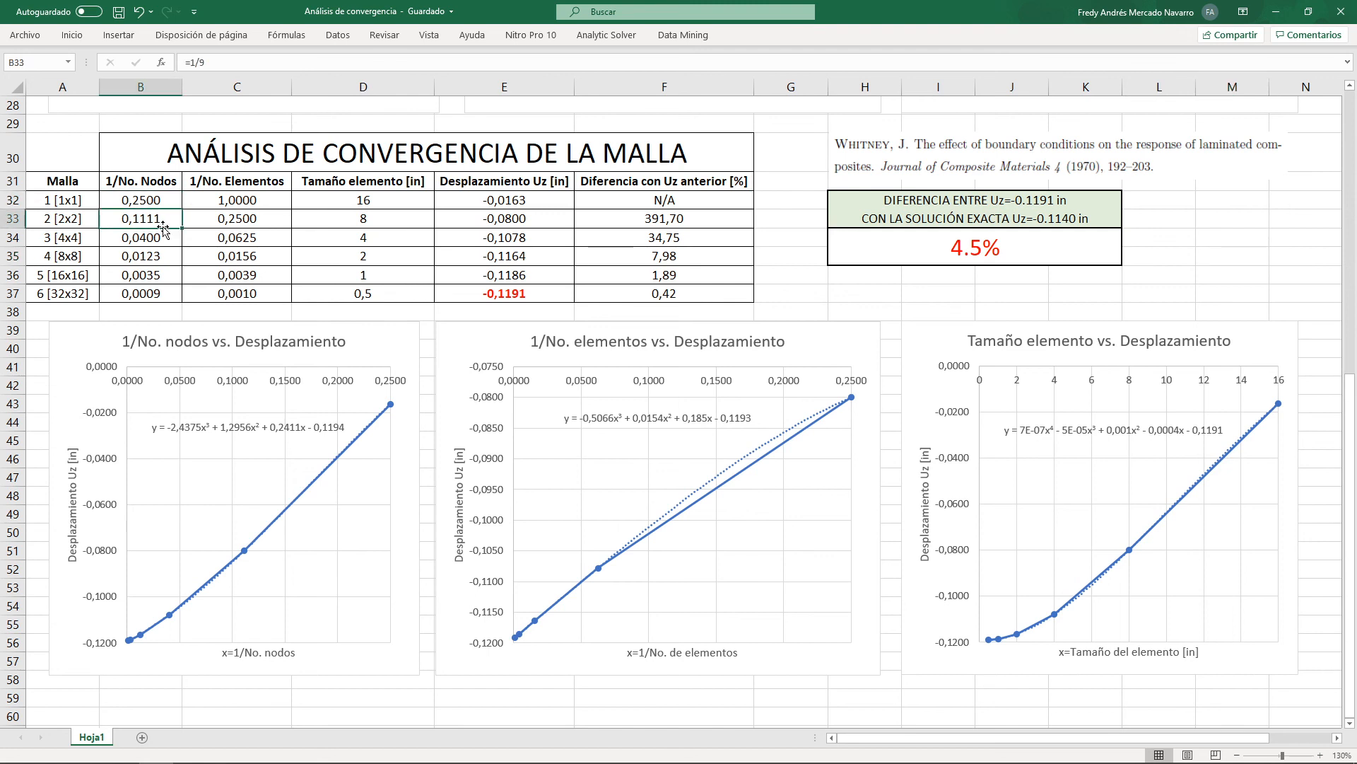
{"action": "left_click", "coordinate": [160, 238]}
{"action": "left_click", "coordinate": [160, 257]}
{"action": "left_click", "coordinate": [160, 275]}
{"action": "left_click", "coordinate": [157, 294]}
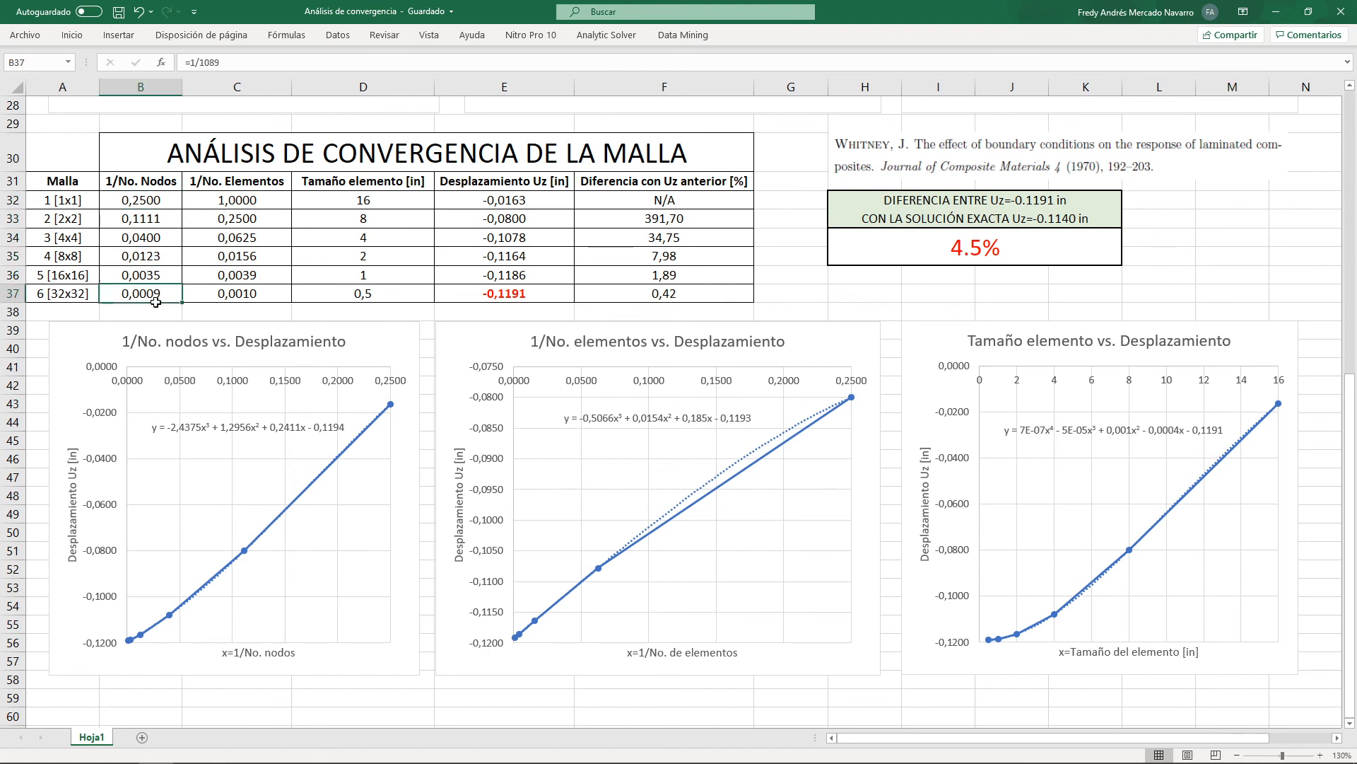
{"action": "left_click", "coordinate": [267, 204]}
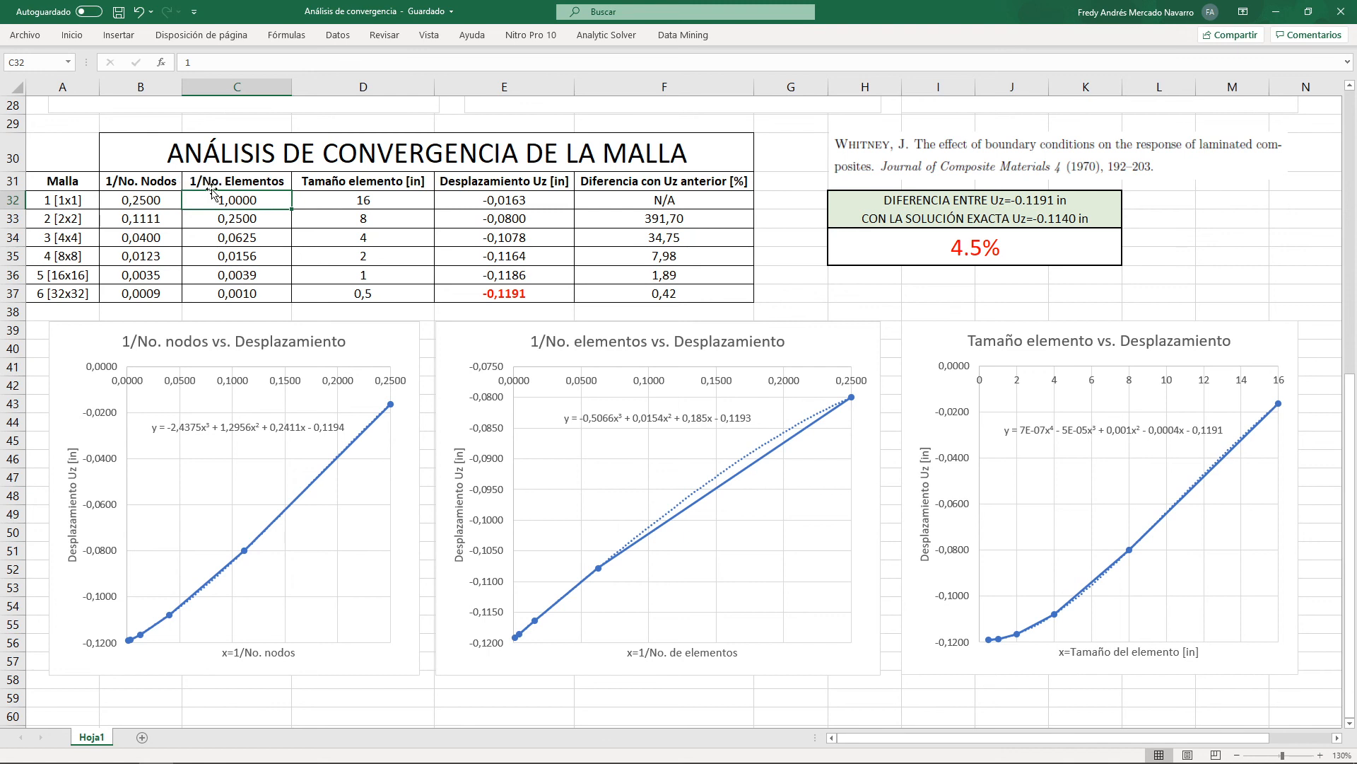
{"action": "left_click", "coordinate": [271, 296]}
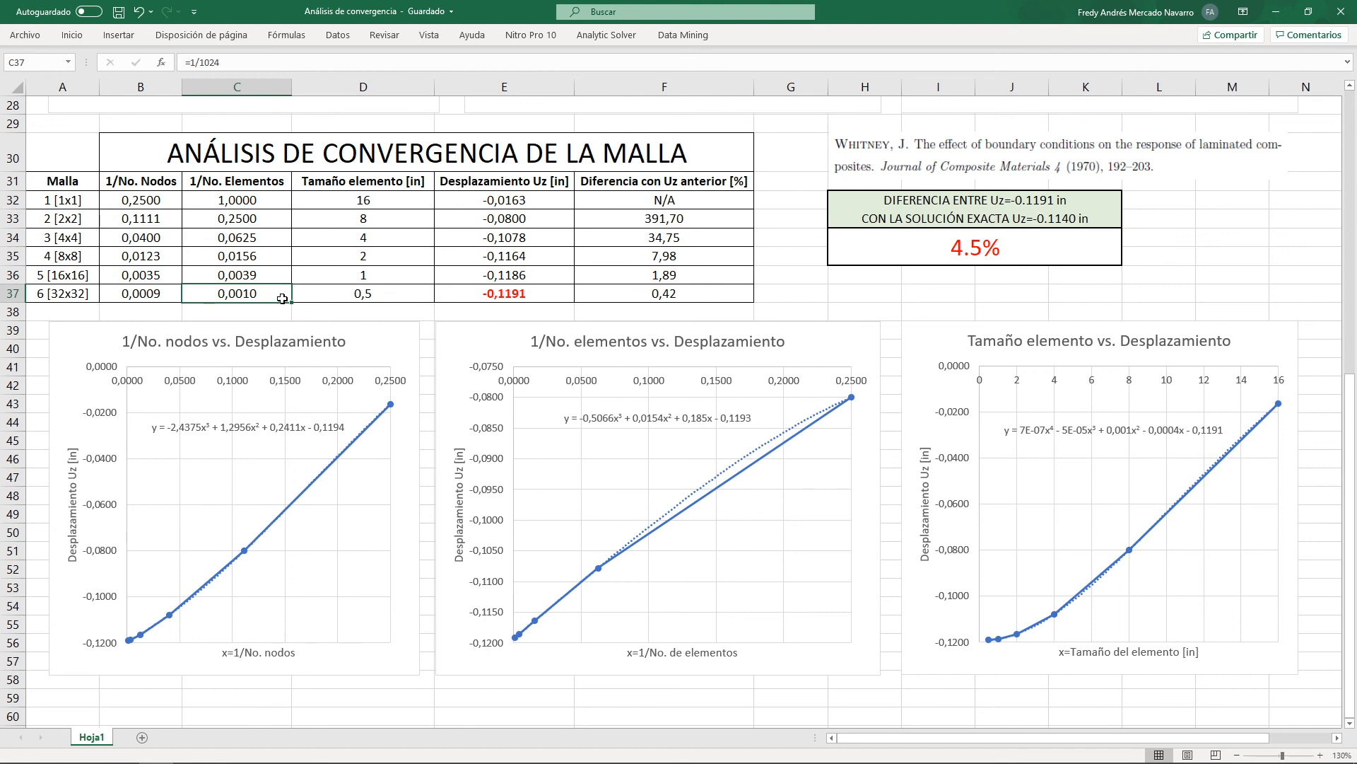
Examine the trendline equation of the 1/No. nodos vs. Desplazamiento chart, and select the 1/No. elementos chart to inspect its data
{"action": "left_click", "coordinate": [375, 343]}
{"action": "left_click", "coordinate": [396, 314]}
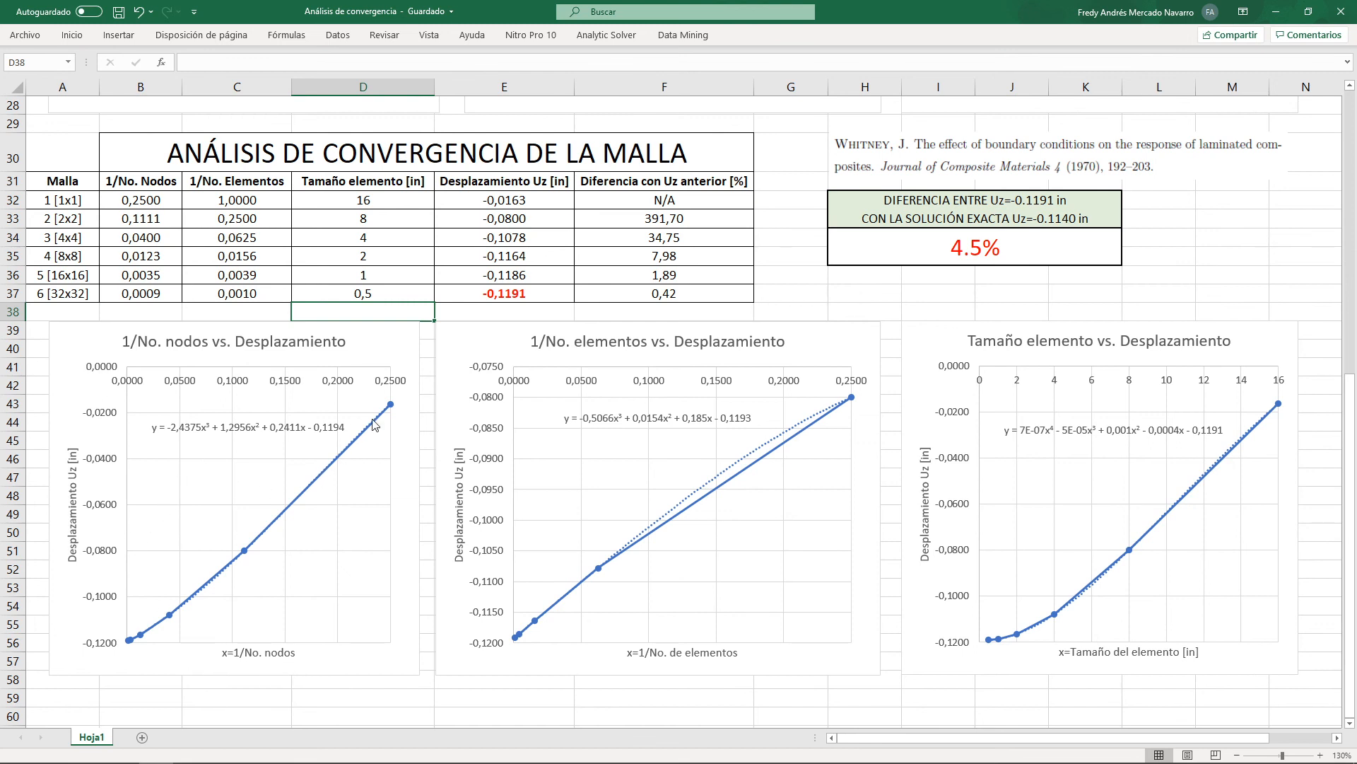
{"action": "left_click", "coordinate": [286, 428]}
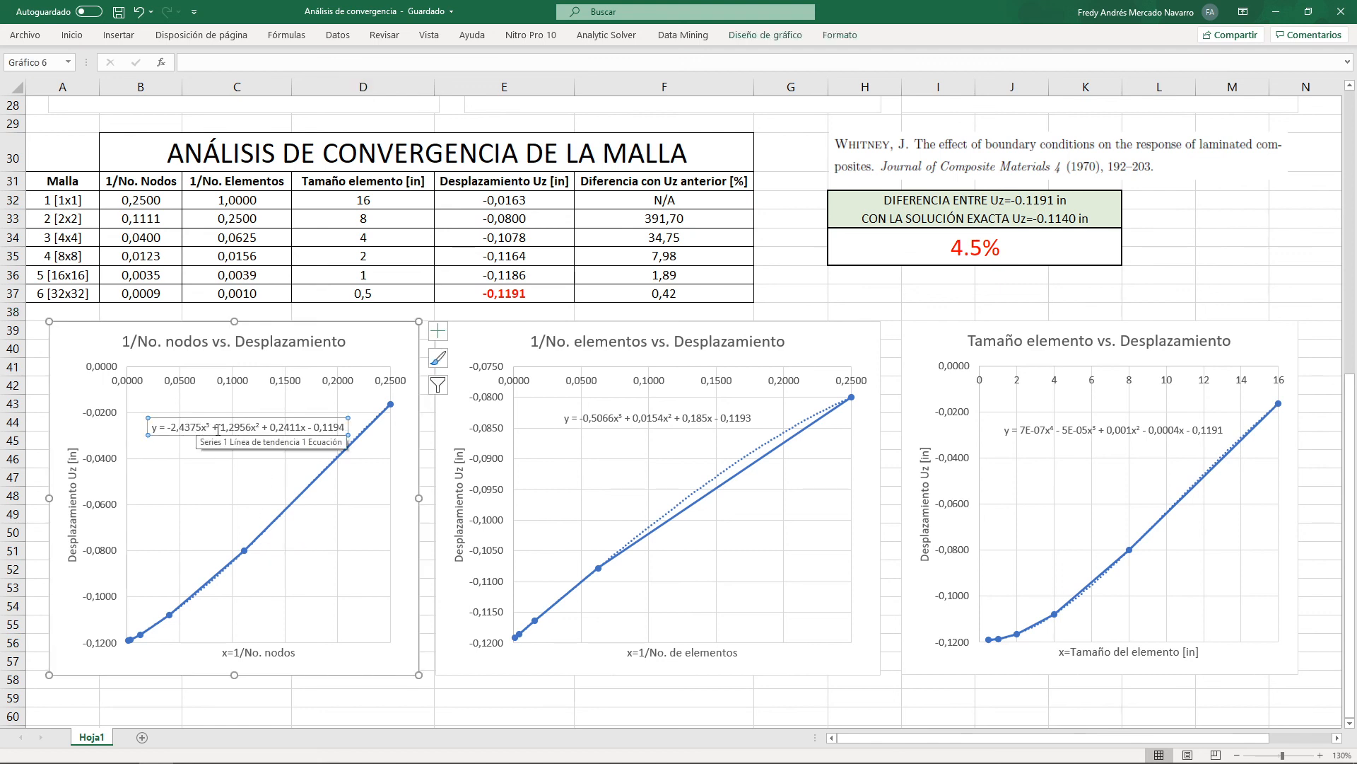
{"action": "left_click", "coordinate": [417, 313]}
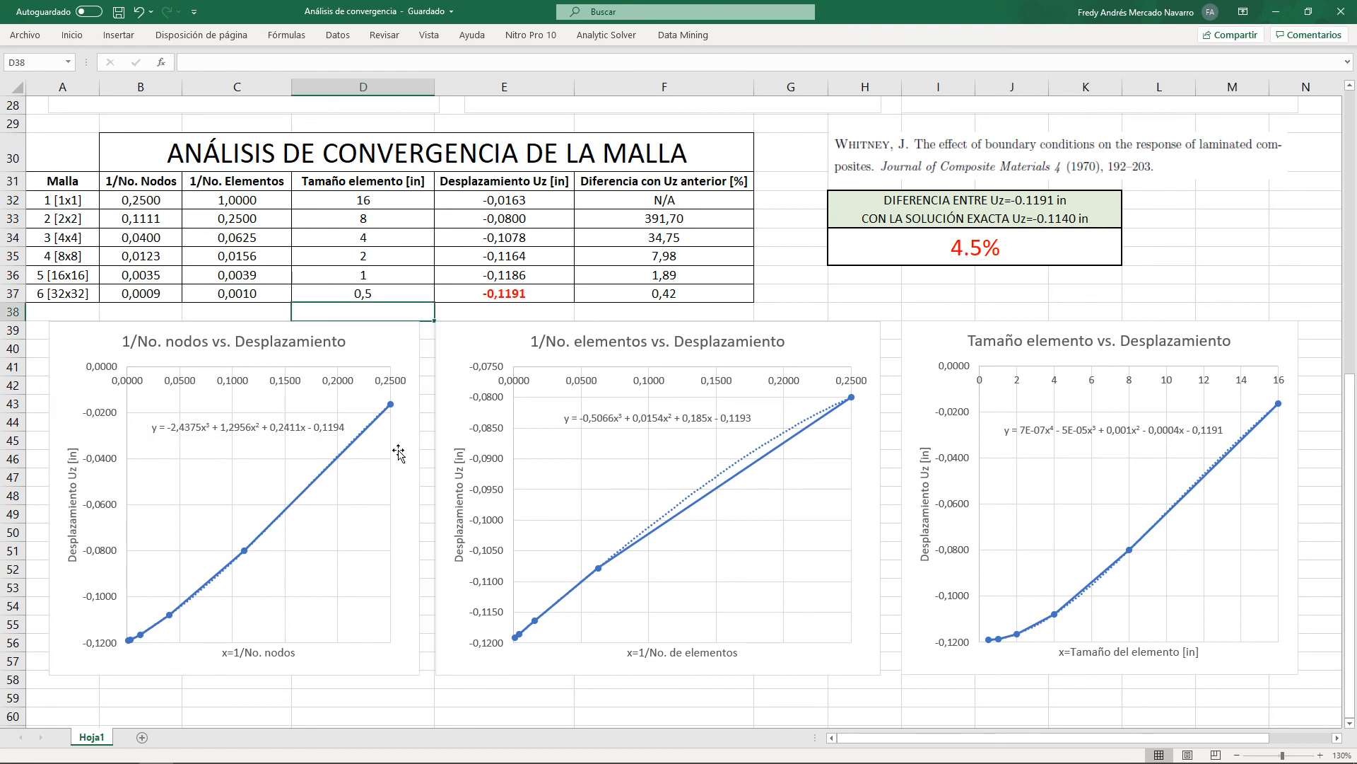
{"action": "left_click", "coordinate": [312, 430]}
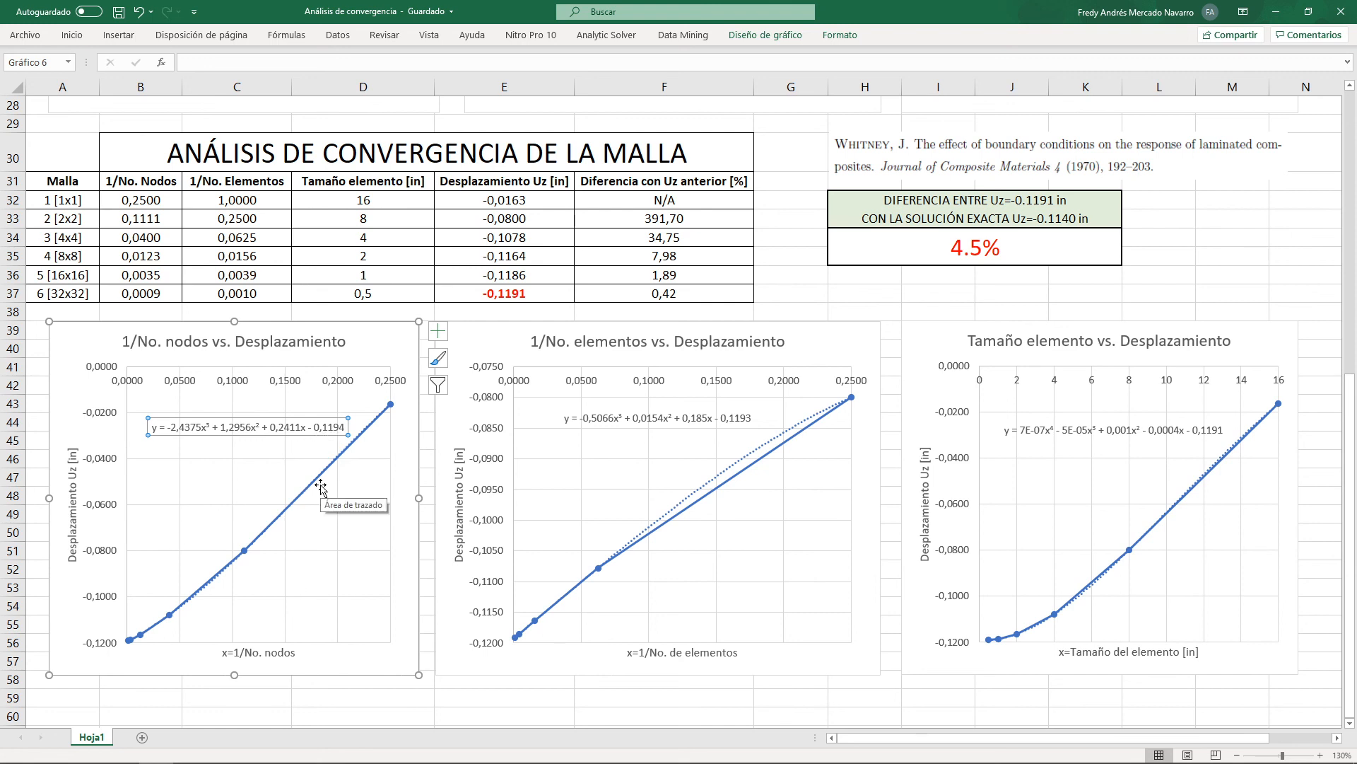
{"action": "left_click", "coordinate": [813, 356]}
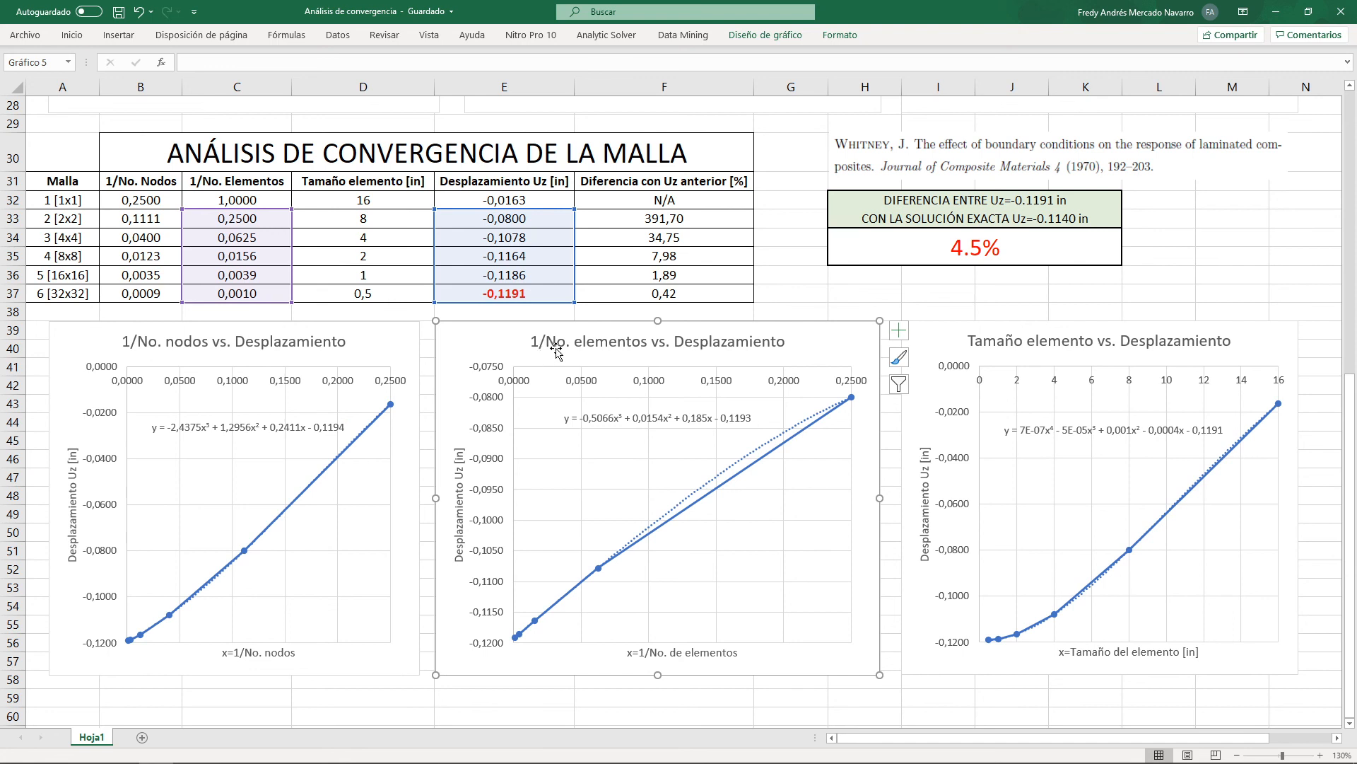
Compare the trendline equations of the 1/No. elementos, 1/No. nodos and Tamaño elemento vs. Desplazamiento charts
{"action": "left_click", "coordinate": [673, 418]}
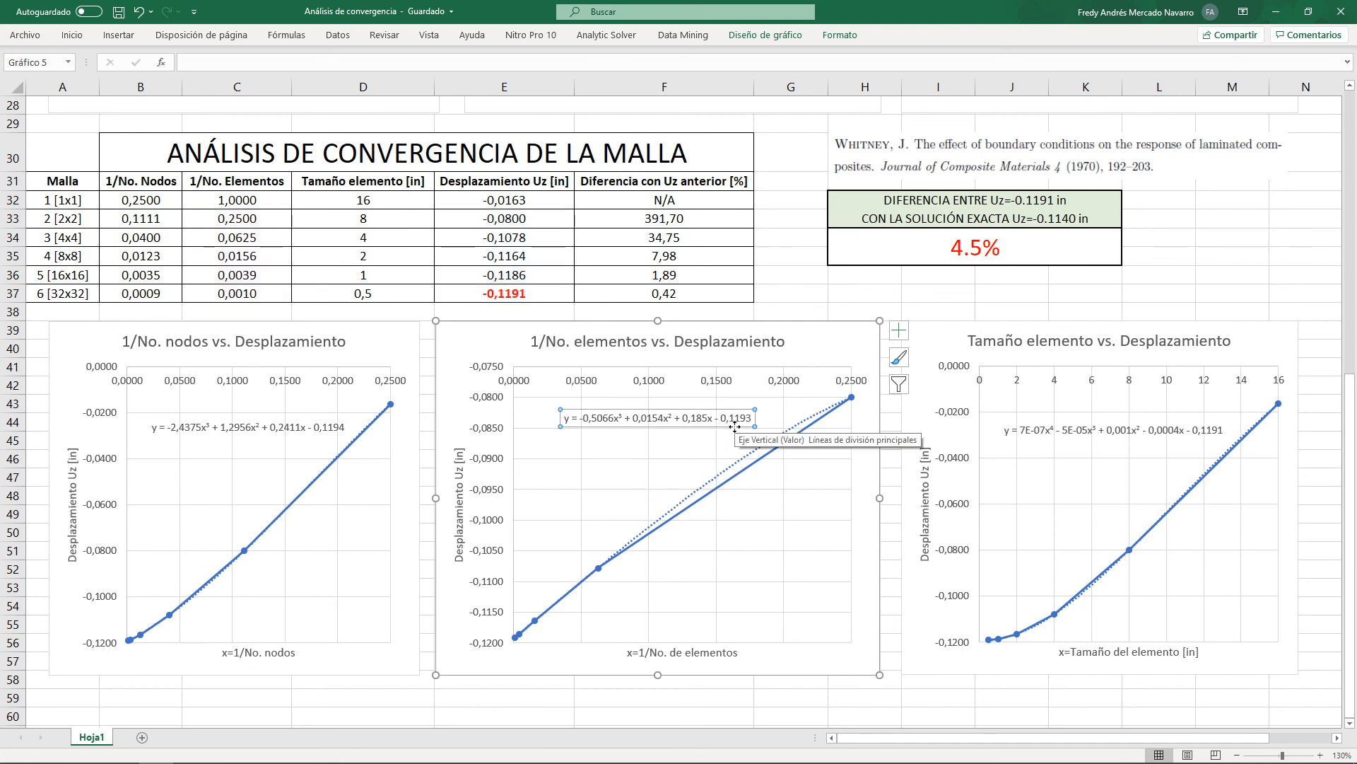
{"action": "left_click", "coordinate": [332, 428]}
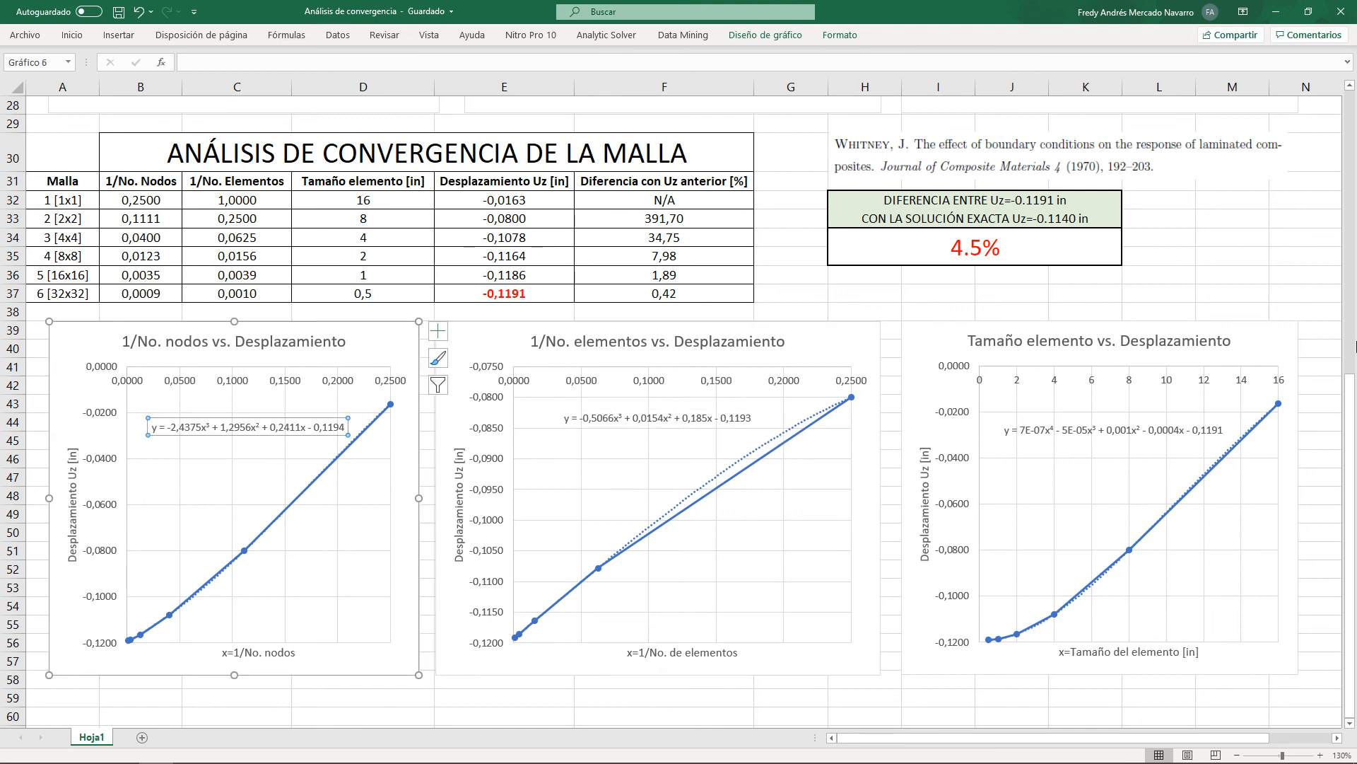
{"action": "left_click", "coordinate": [1295, 349]}
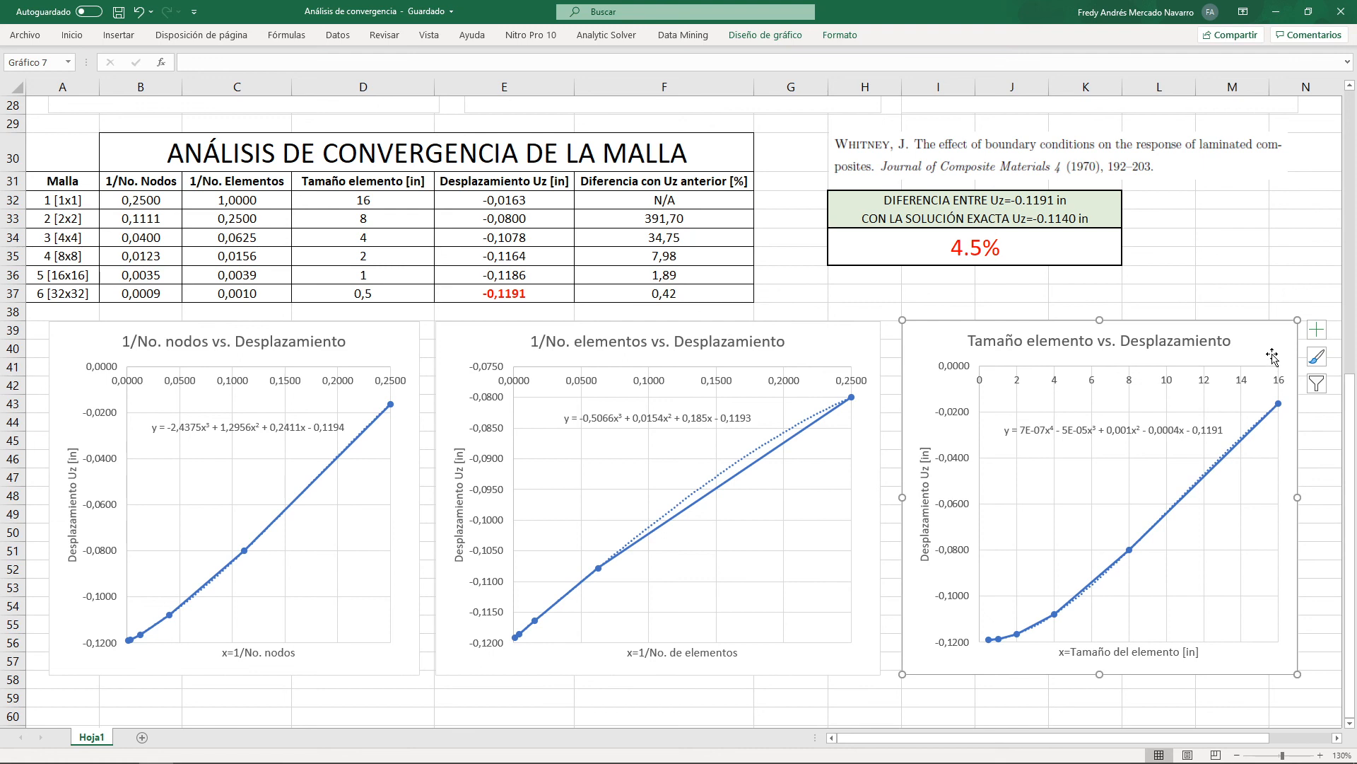
{"action": "left_click", "coordinate": [1144, 433]}
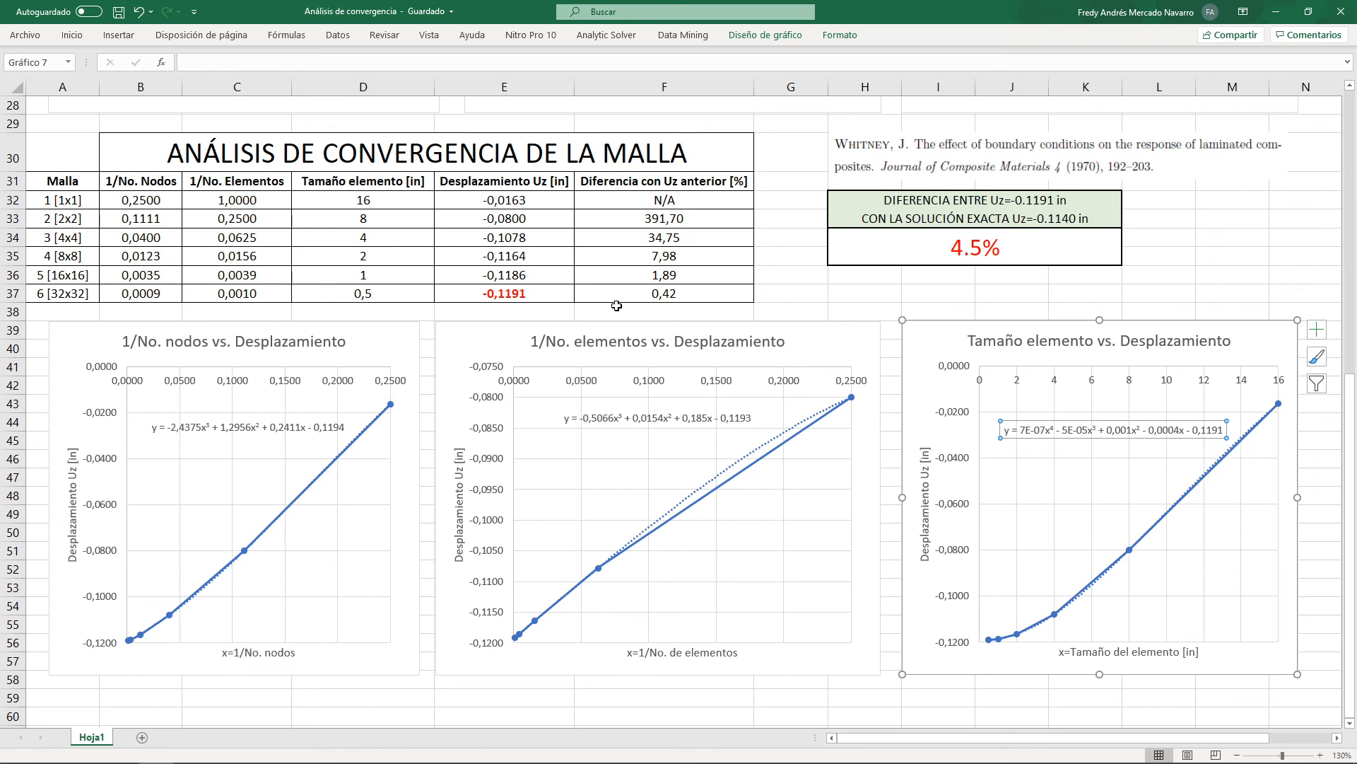
Compare the Uz displacement of the 32x32 mesh with the 1x1 and 4x4 mesh values in the second convergence table
{"action": "left_click", "coordinate": [549, 291]}
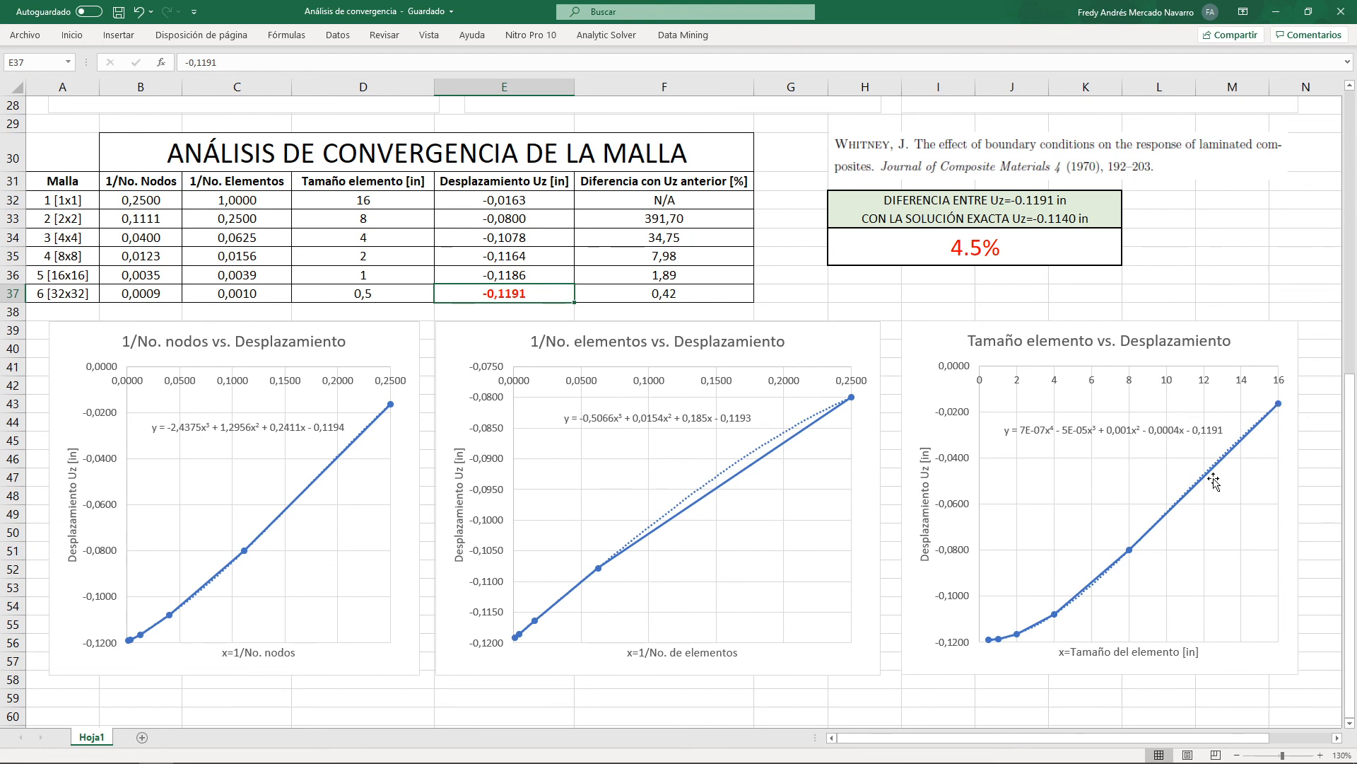
{"action": "left_click", "coordinate": [800, 299]}
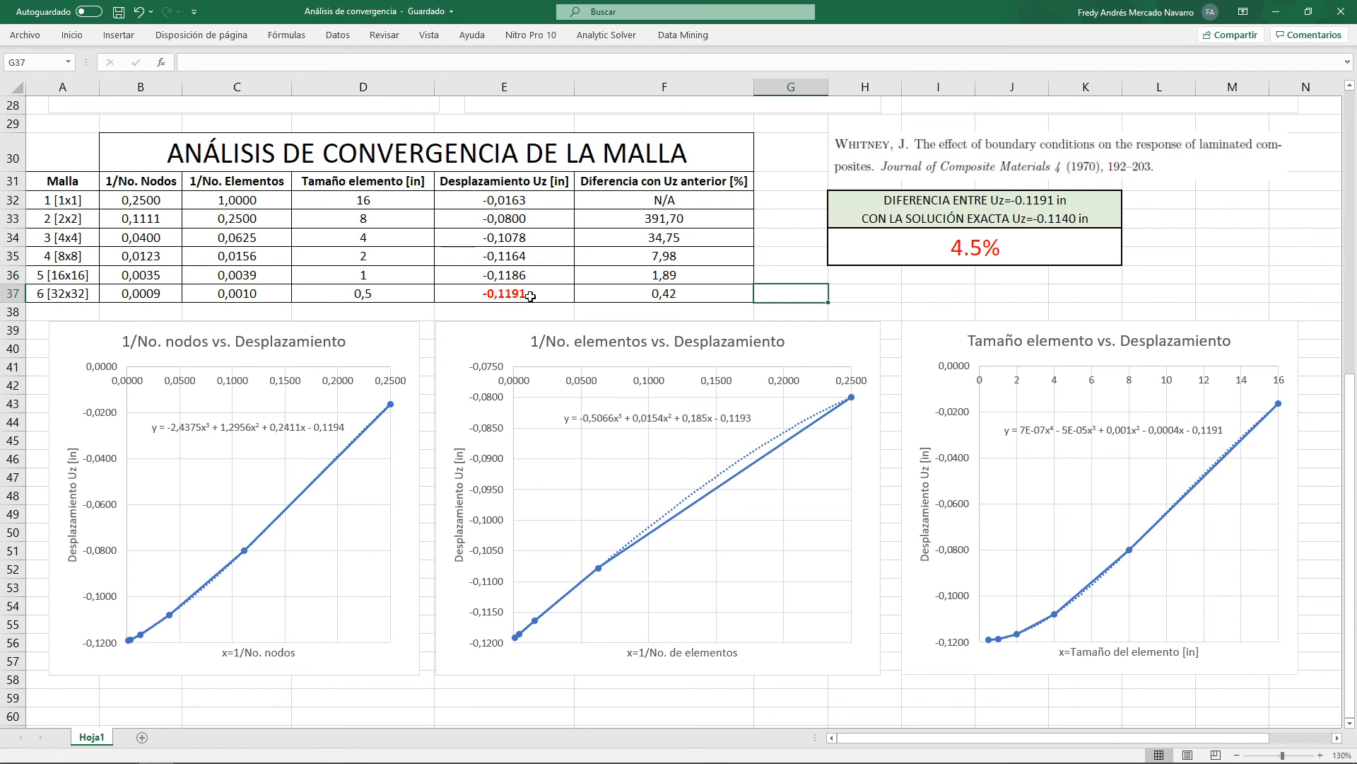
{"action": "left_click", "coordinate": [554, 293]}
{"action": "left_click", "coordinate": [916, 295]}
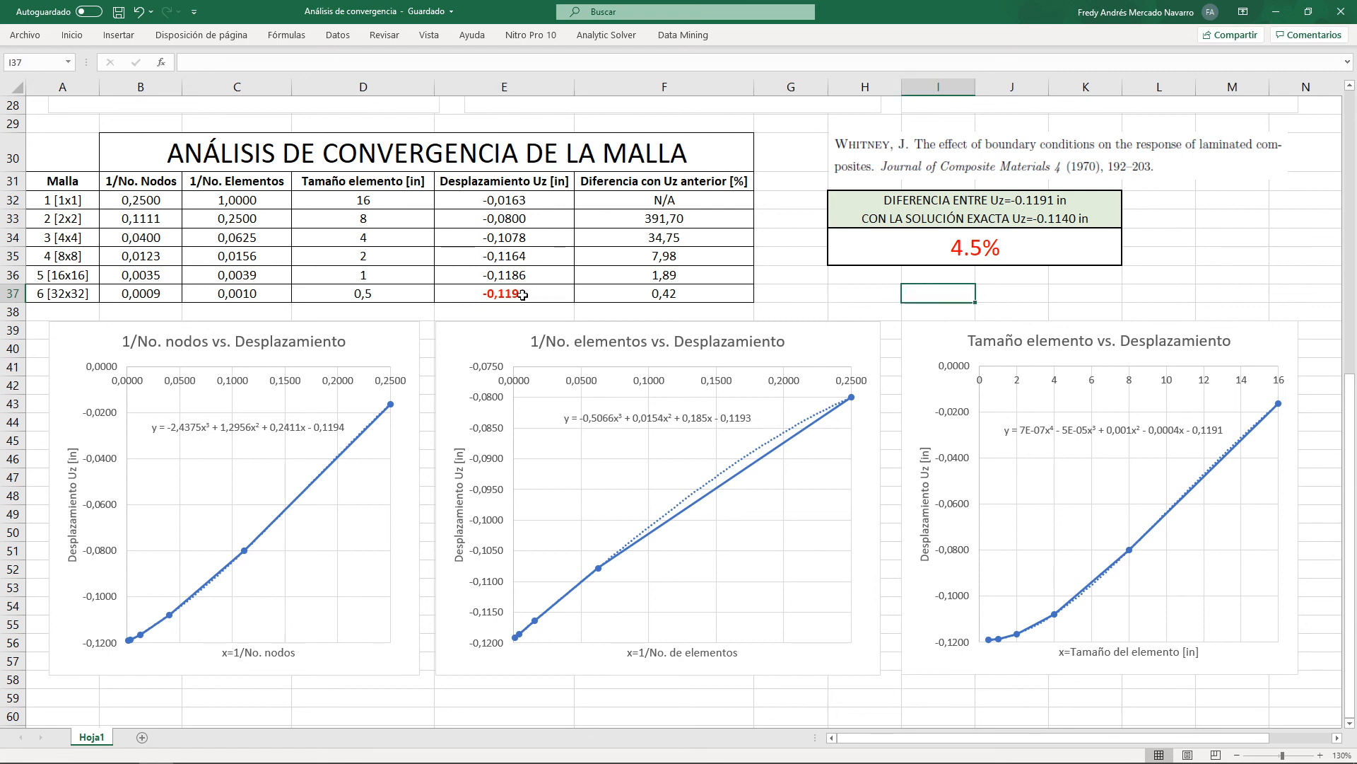
{"action": "left_click", "coordinate": [550, 290]}
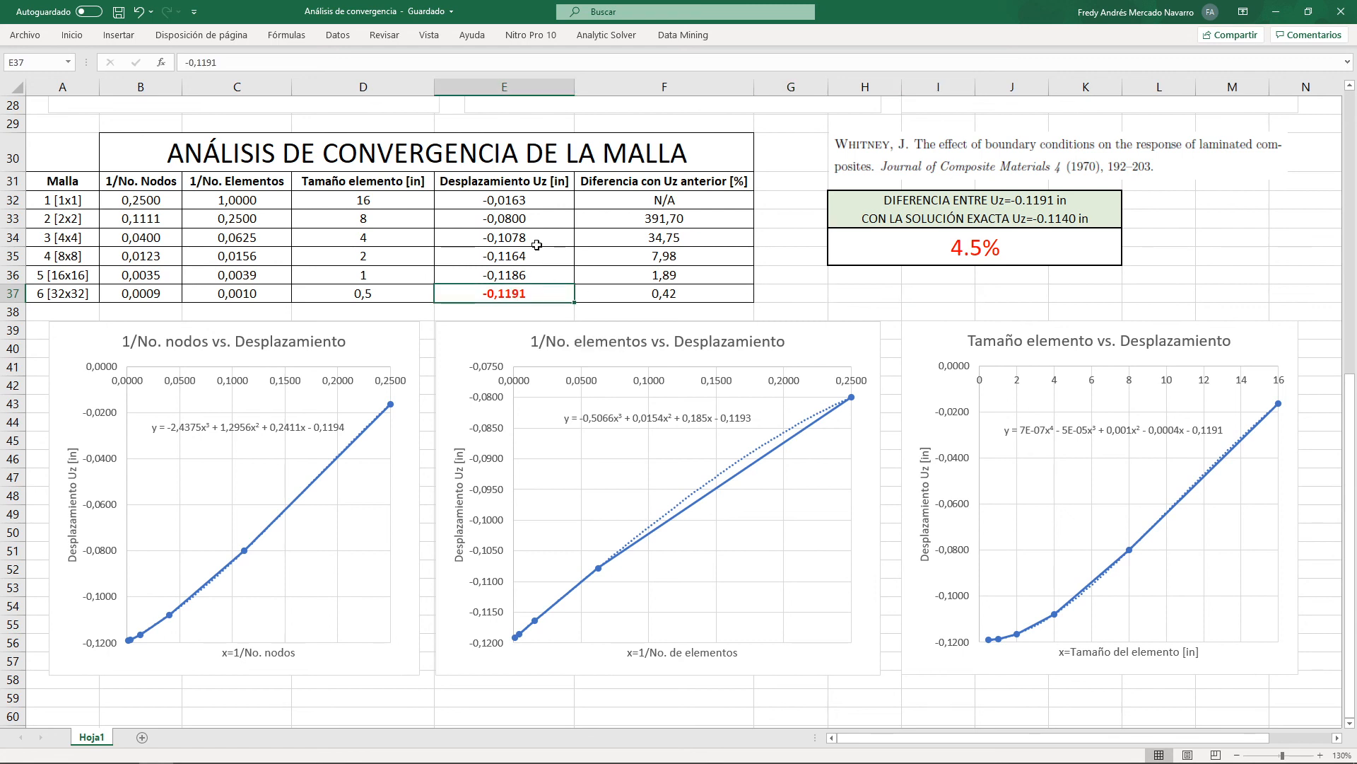
{"action": "left_click", "coordinate": [542, 200]}
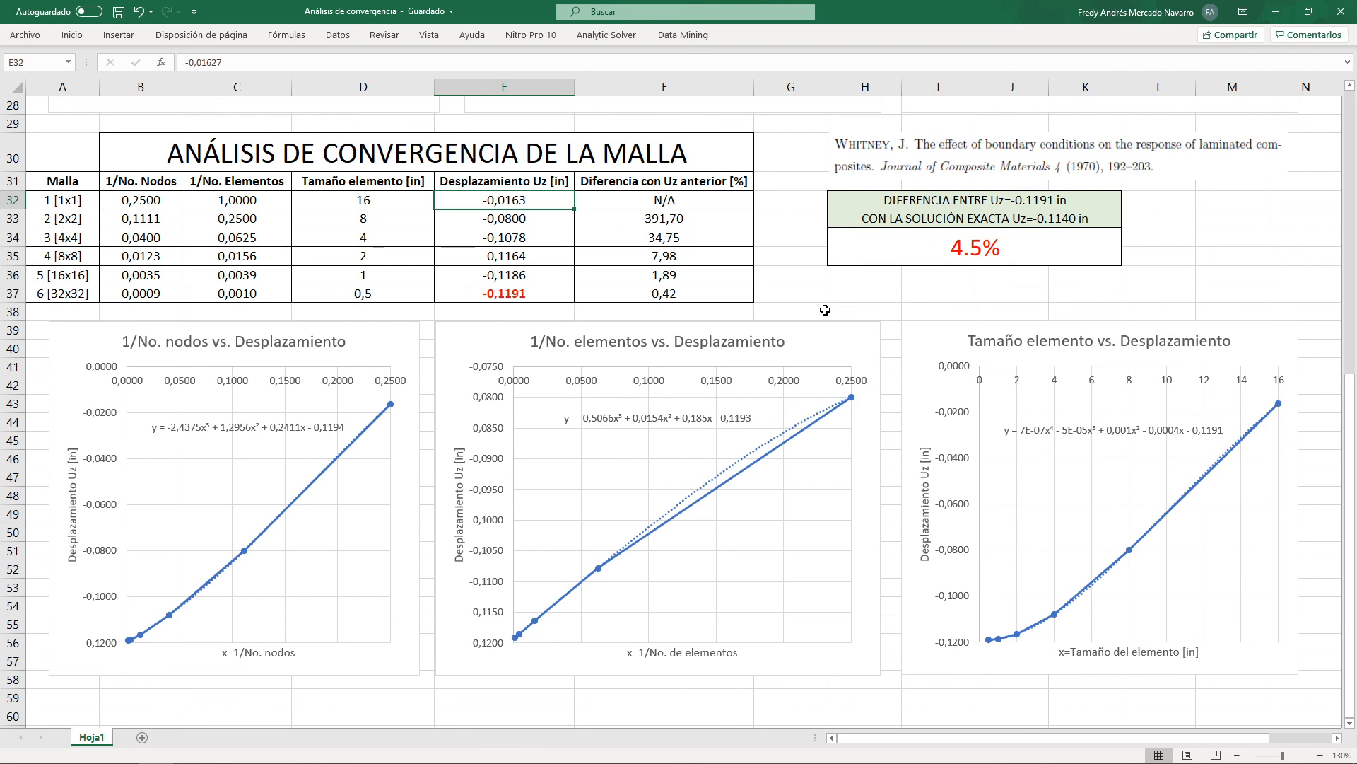
{"action": "left_click", "coordinate": [13, 237]}
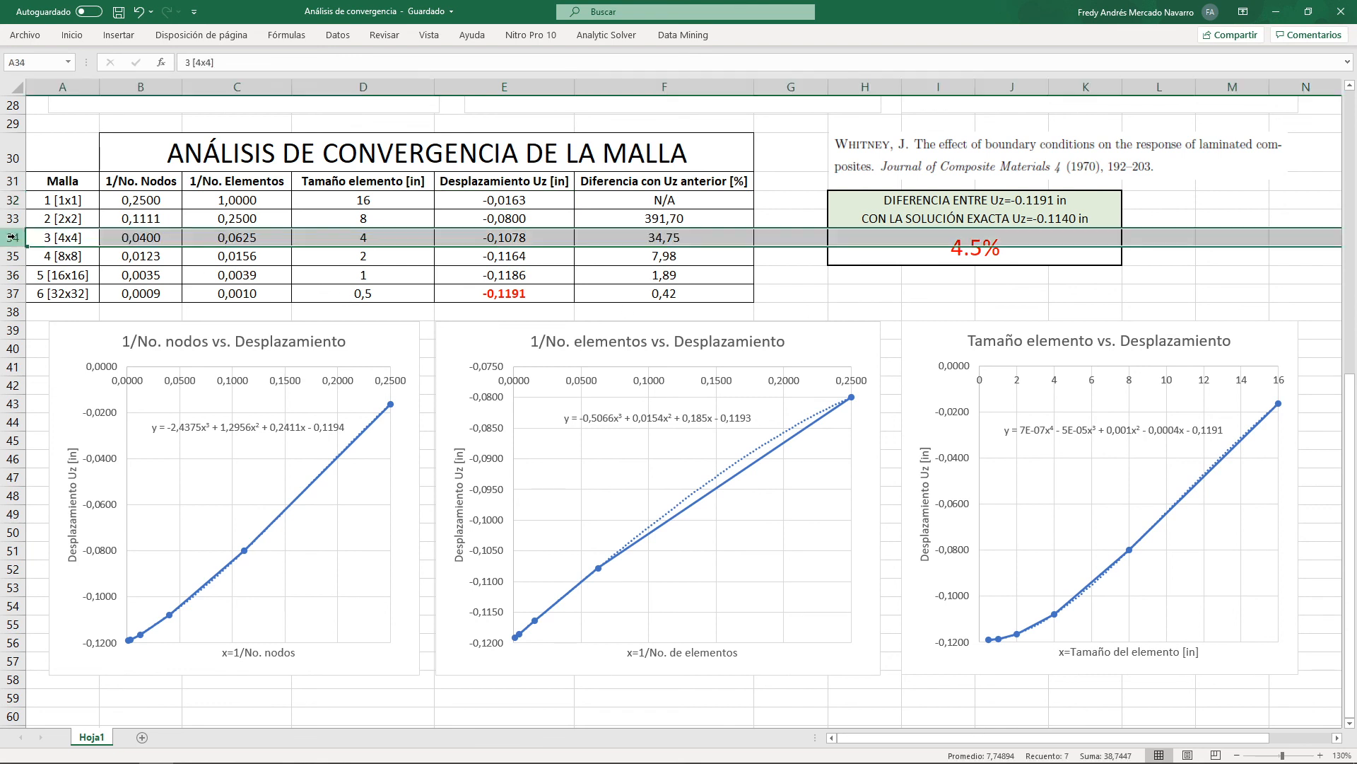
{"action": "left_click", "coordinate": [536, 240]}
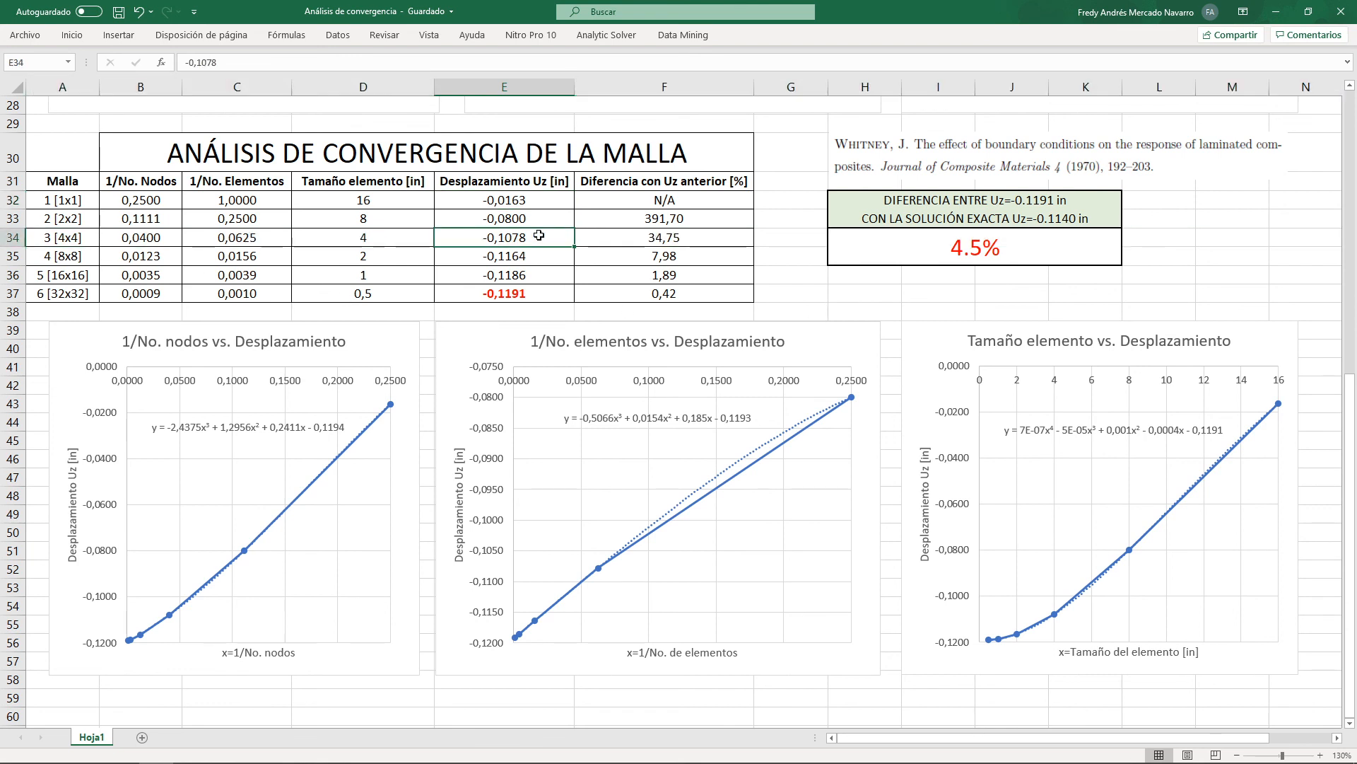
{"action": "left_click", "coordinate": [532, 298]}
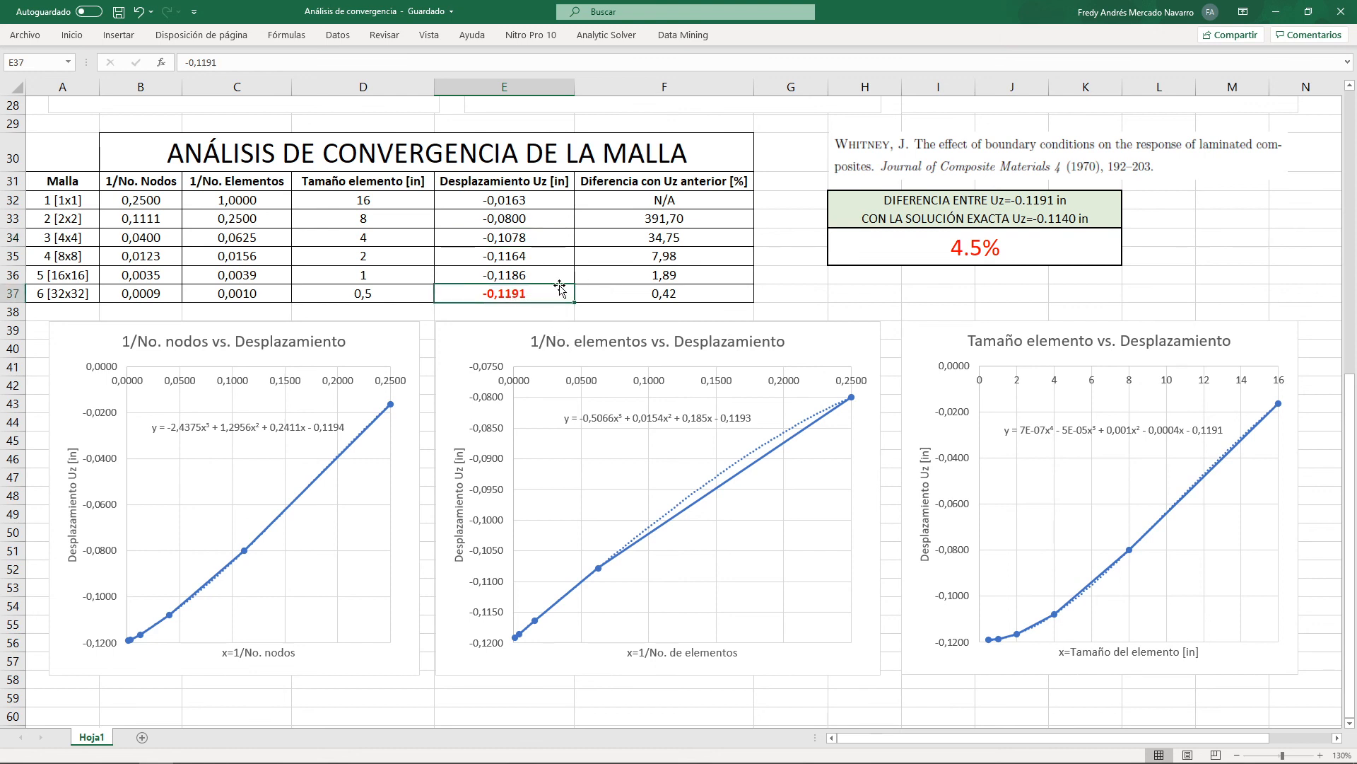
Review the 32x32 mesh's Uz displacement against the coarsest mesh and the exact-solution comparison box
{"action": "left_click", "coordinate": [622, 300]}
{"action": "left_click", "coordinate": [543, 296]}
{"action": "left_click", "coordinate": [861, 293]}
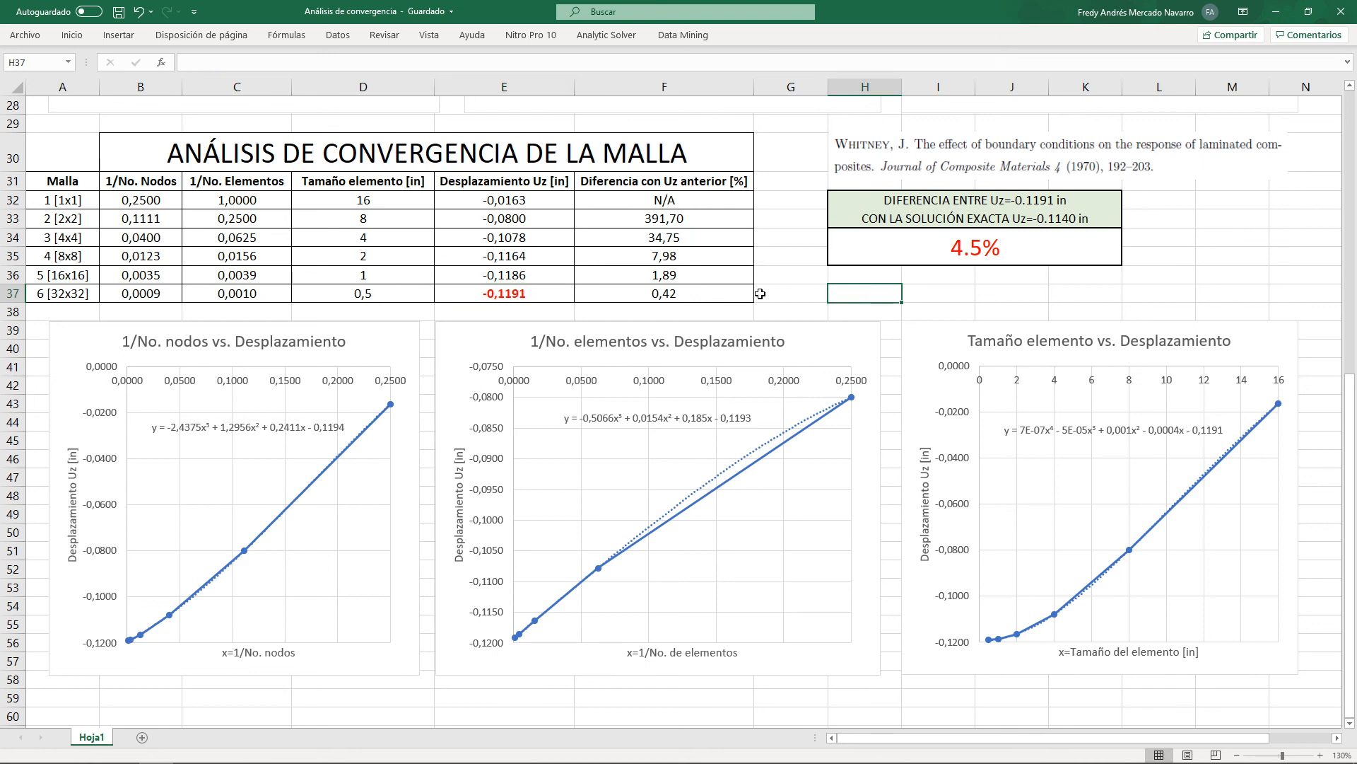
{"action": "left_click", "coordinate": [616, 297]}
{"action": "left_click", "coordinate": [549, 294]}
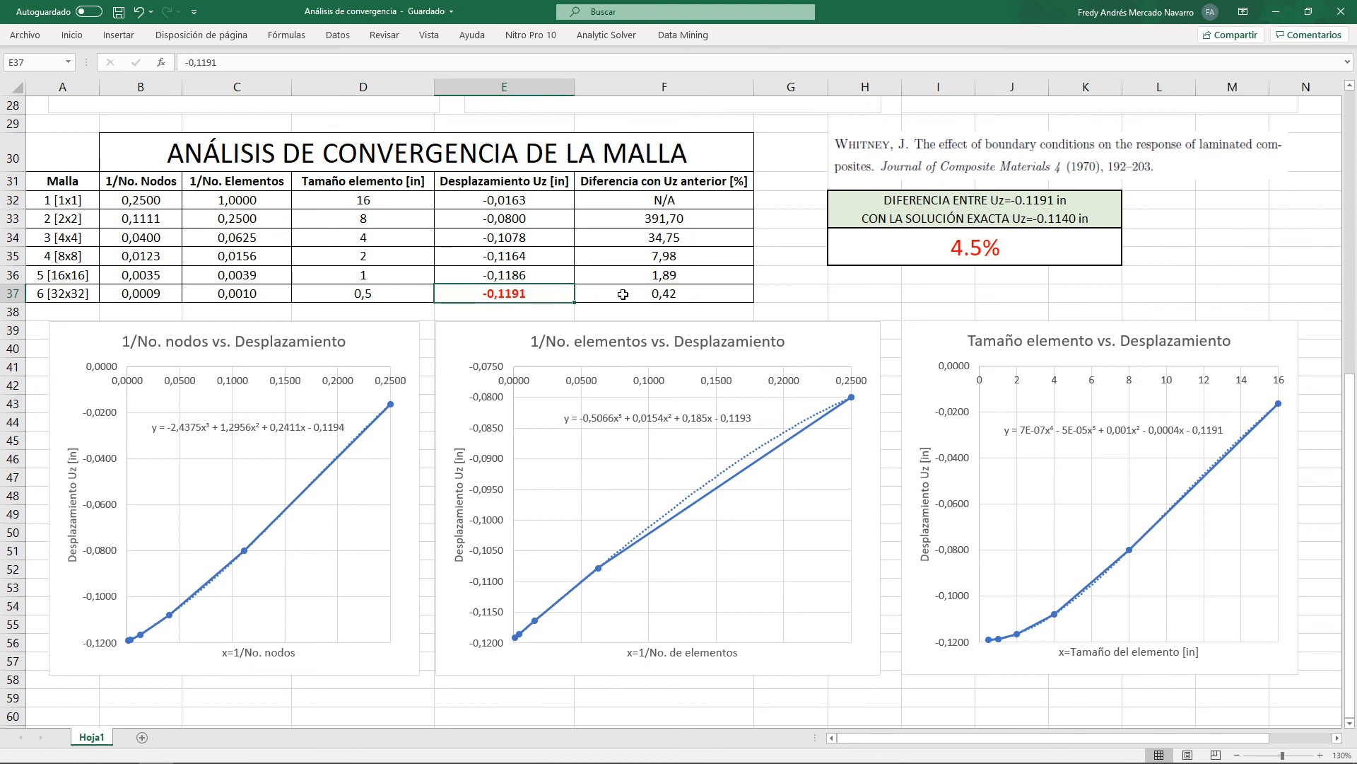
{"action": "left_click", "coordinate": [933, 292]}
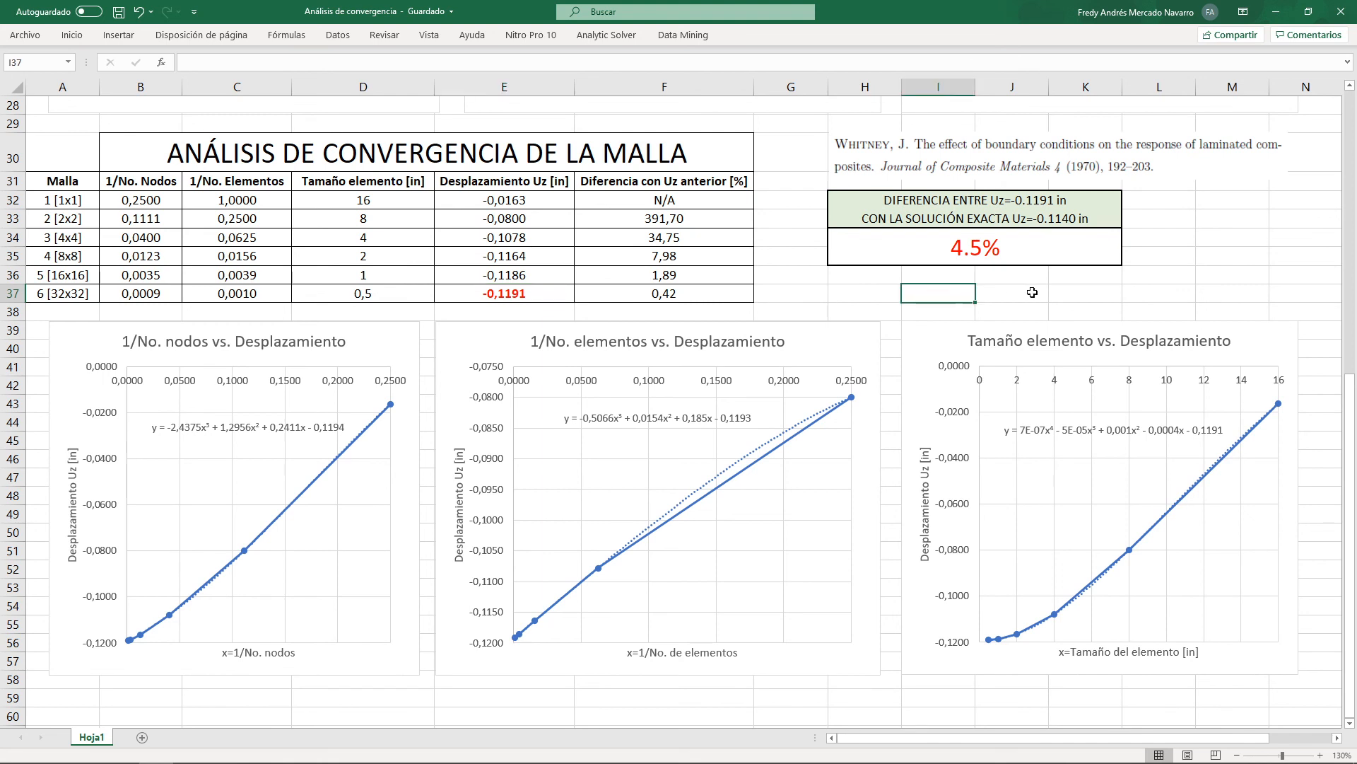
{"action": "left_click", "coordinate": [994, 294]}
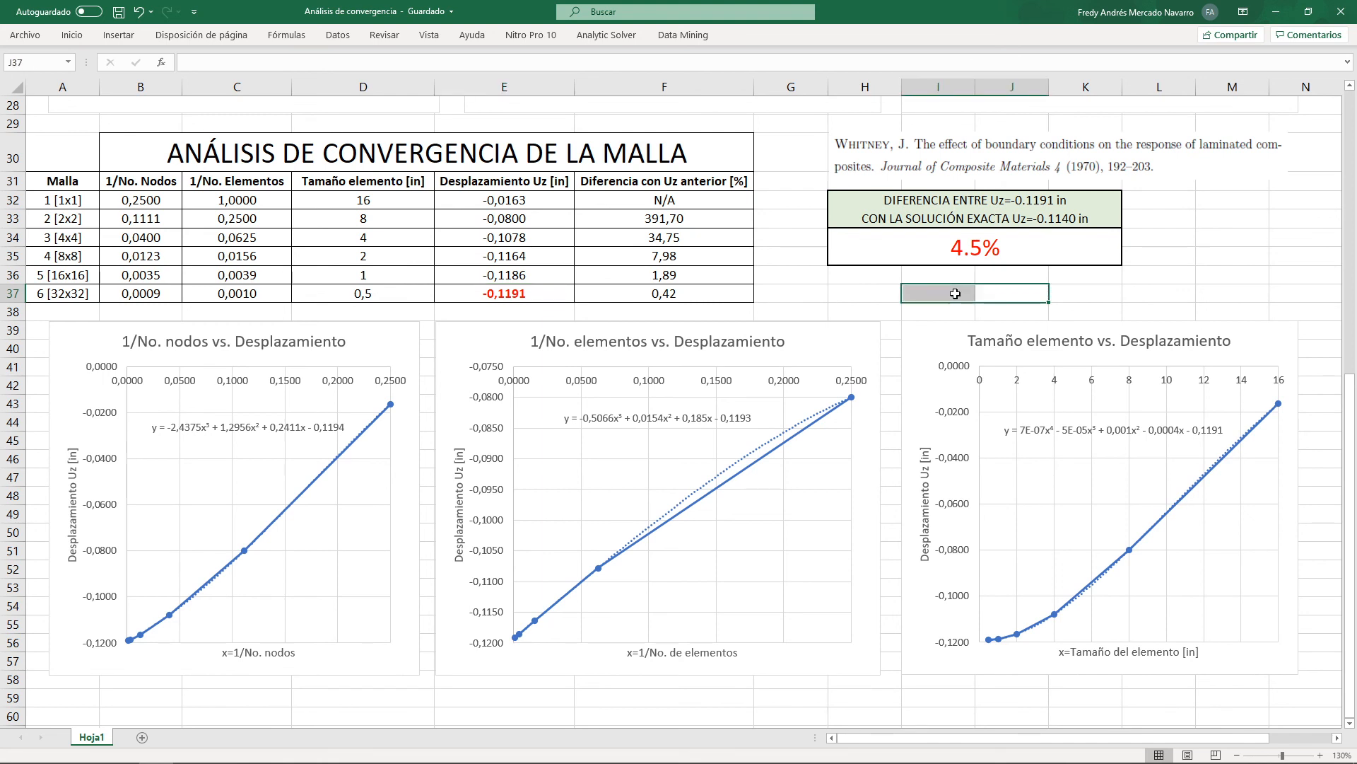
{"action": "left_click", "coordinate": [536, 206]}
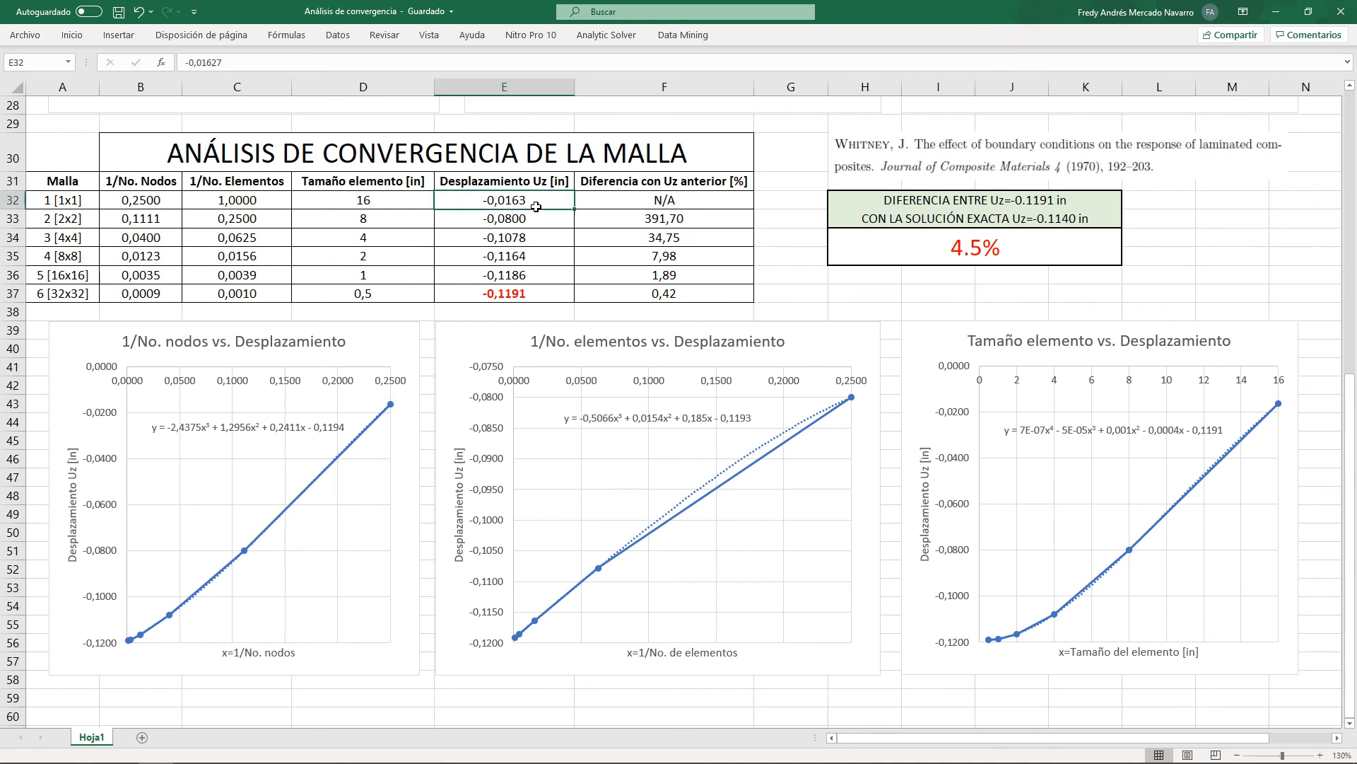
{"action": "left_click", "coordinate": [548, 293]}
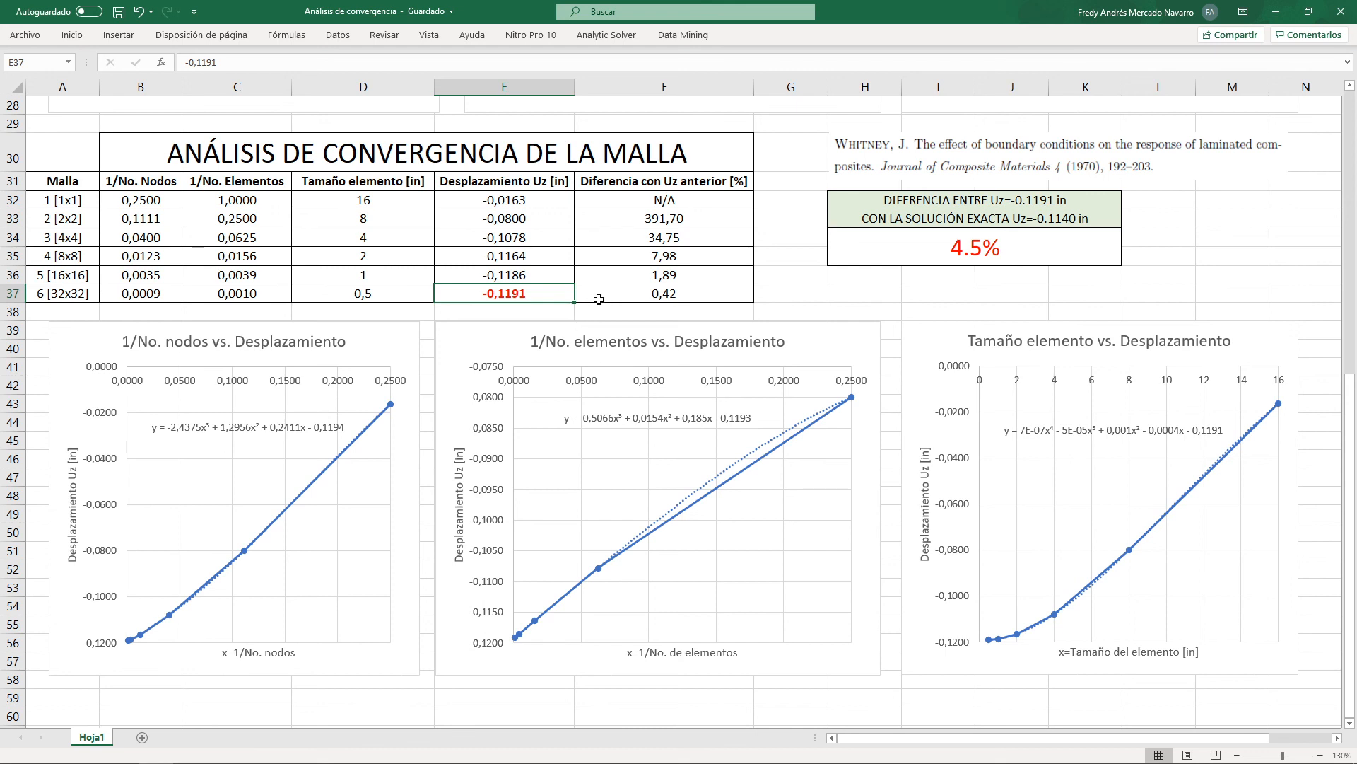
{"action": "left_click", "coordinate": [962, 277]}
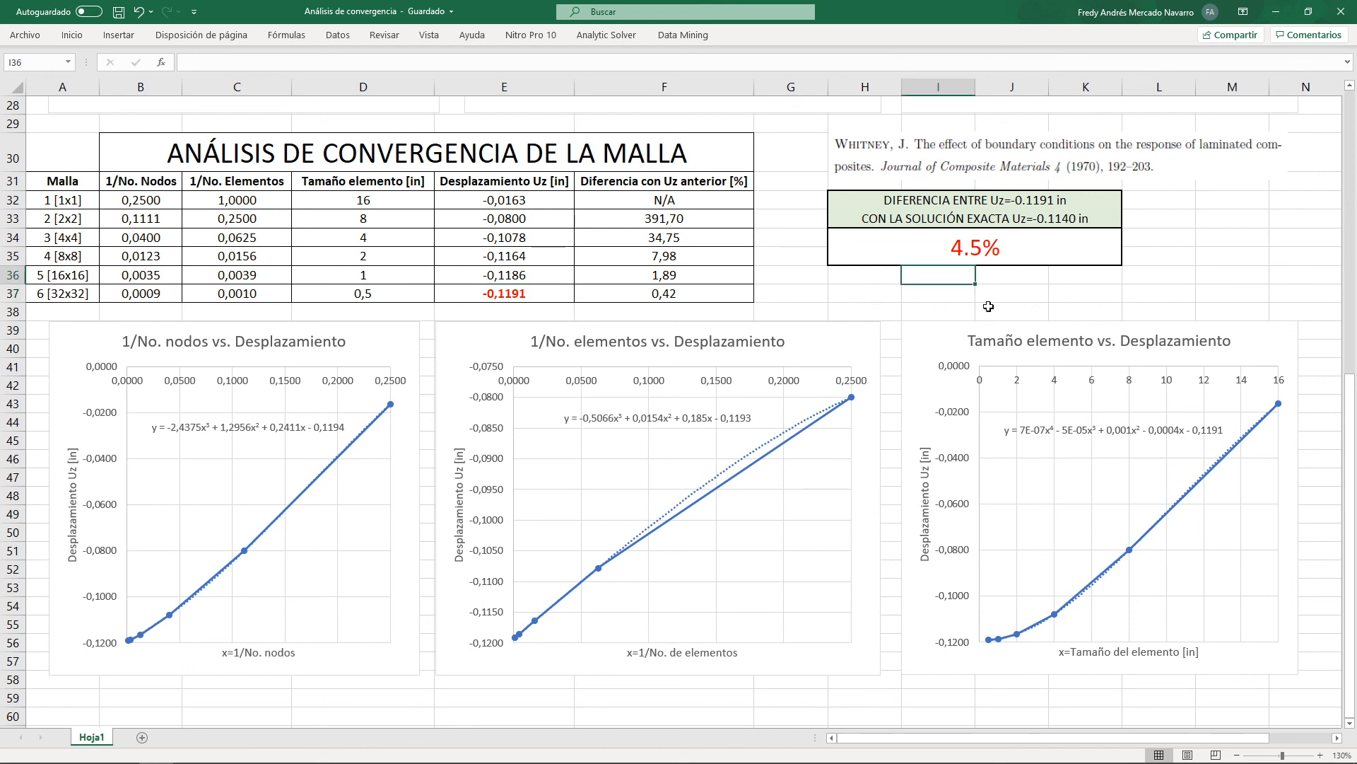
{"action": "left_click", "coordinate": [542, 295]}
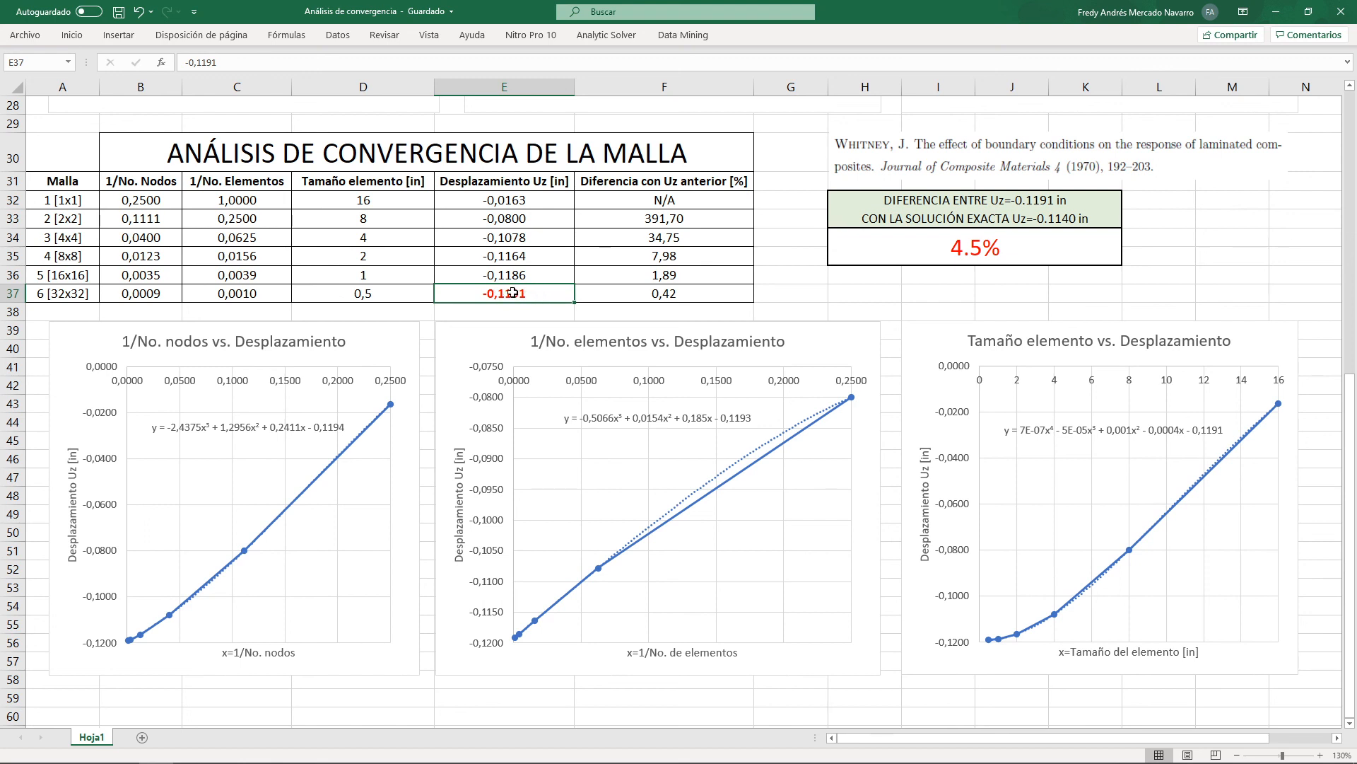
Examine the percentage difference between the finest mesh's Uz and Whitney's exact solution
{"action": "left_click", "coordinate": [1019, 245]}
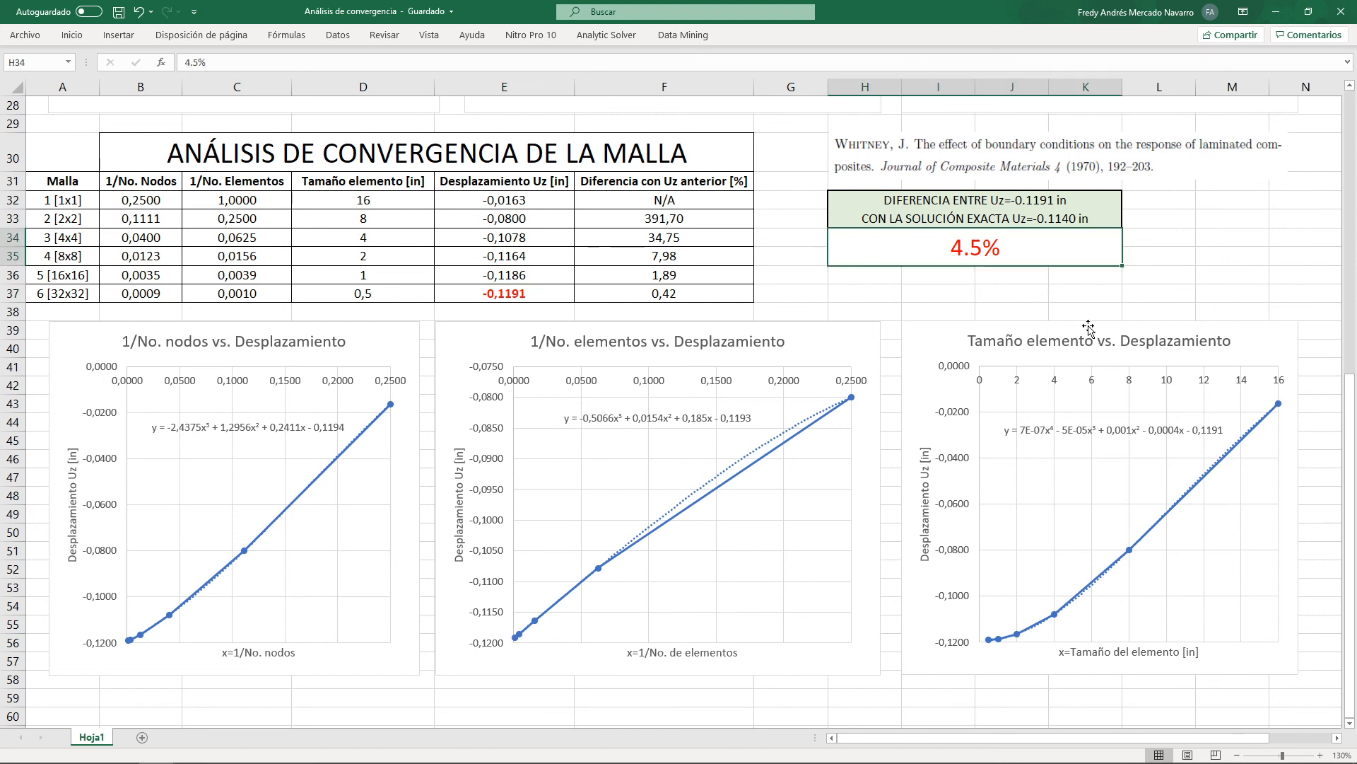
{"action": "left_click", "coordinate": [1014, 292]}
{"action": "left_click", "coordinate": [936, 294]}
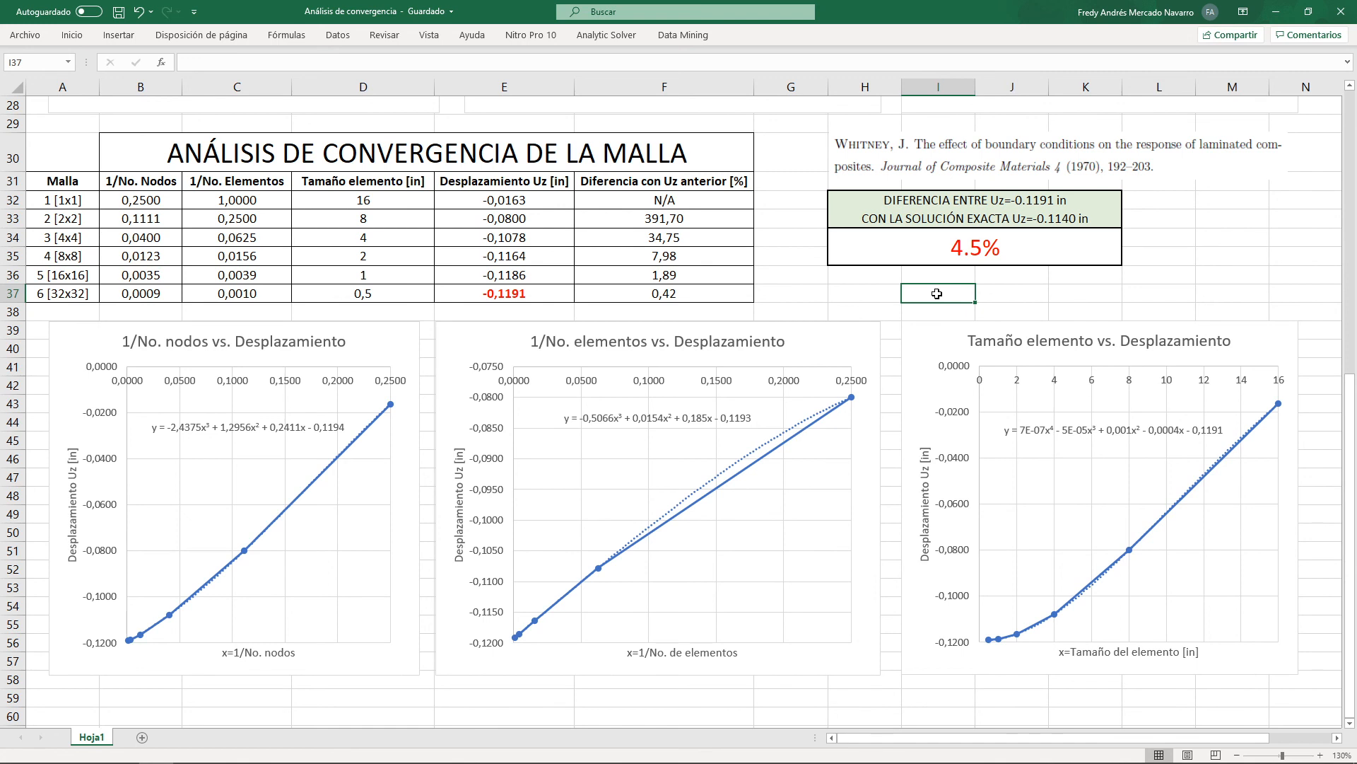
{"action": "left_click", "coordinate": [1000, 291]}
{"action": "left_click", "coordinate": [1025, 252]}
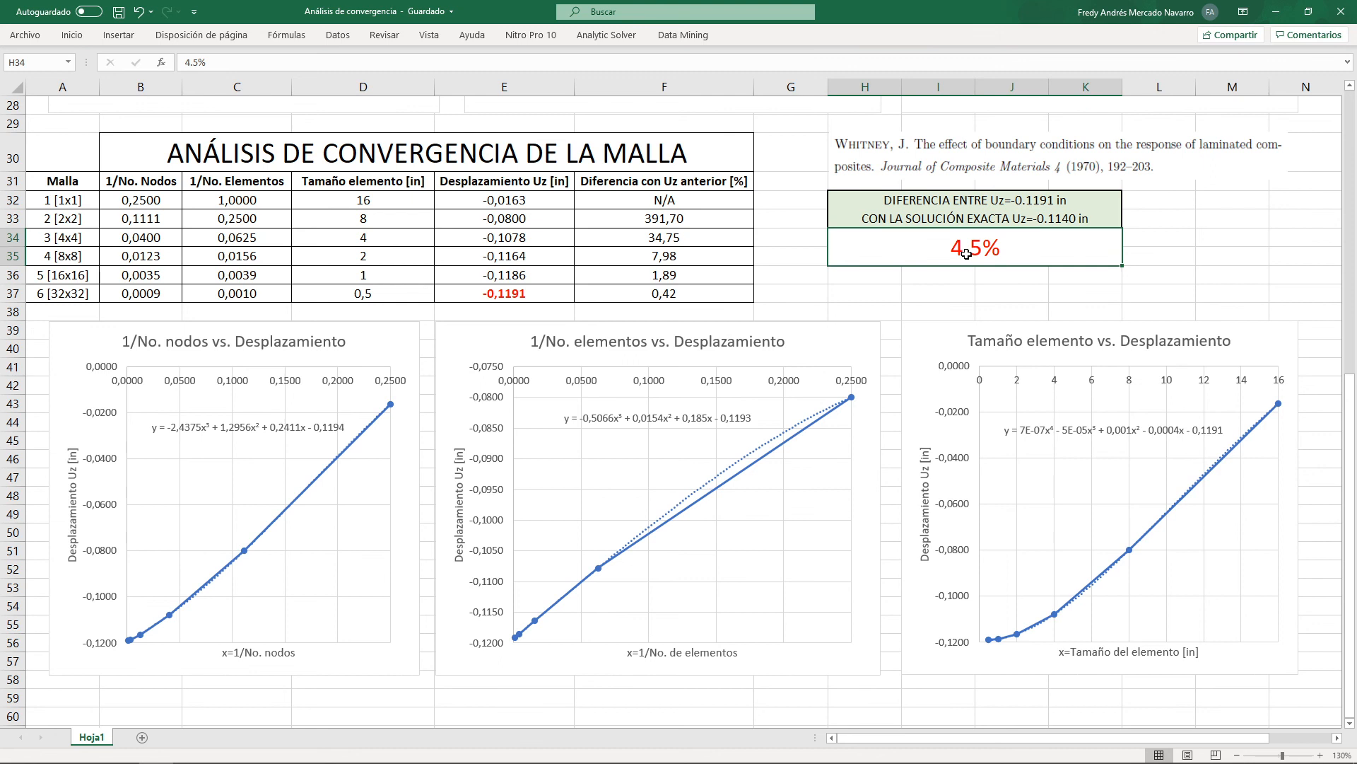
{"action": "left_click", "coordinate": [1004, 284]}
{"action": "left_click", "coordinate": [998, 295]}
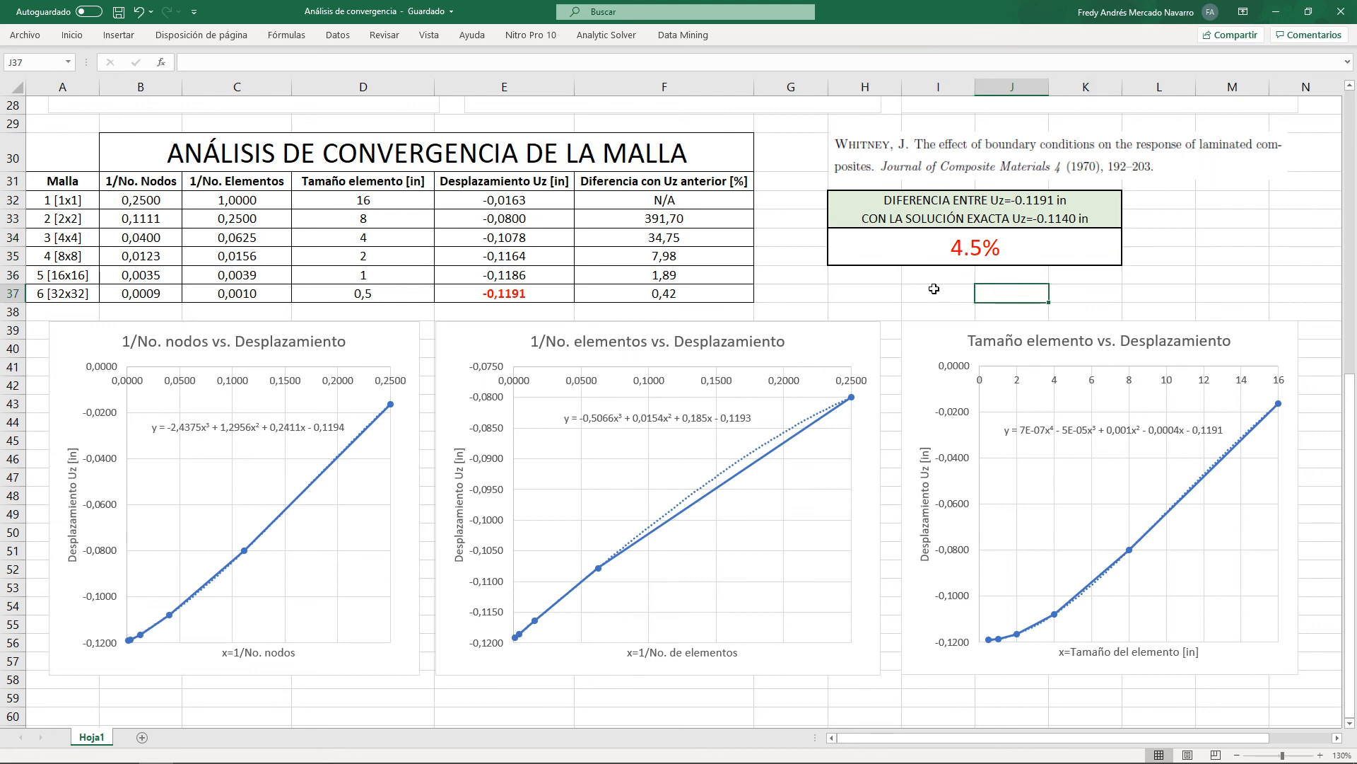
{"action": "left_click", "coordinate": [1050, 249]}
{"action": "left_click", "coordinate": [1089, 281]}
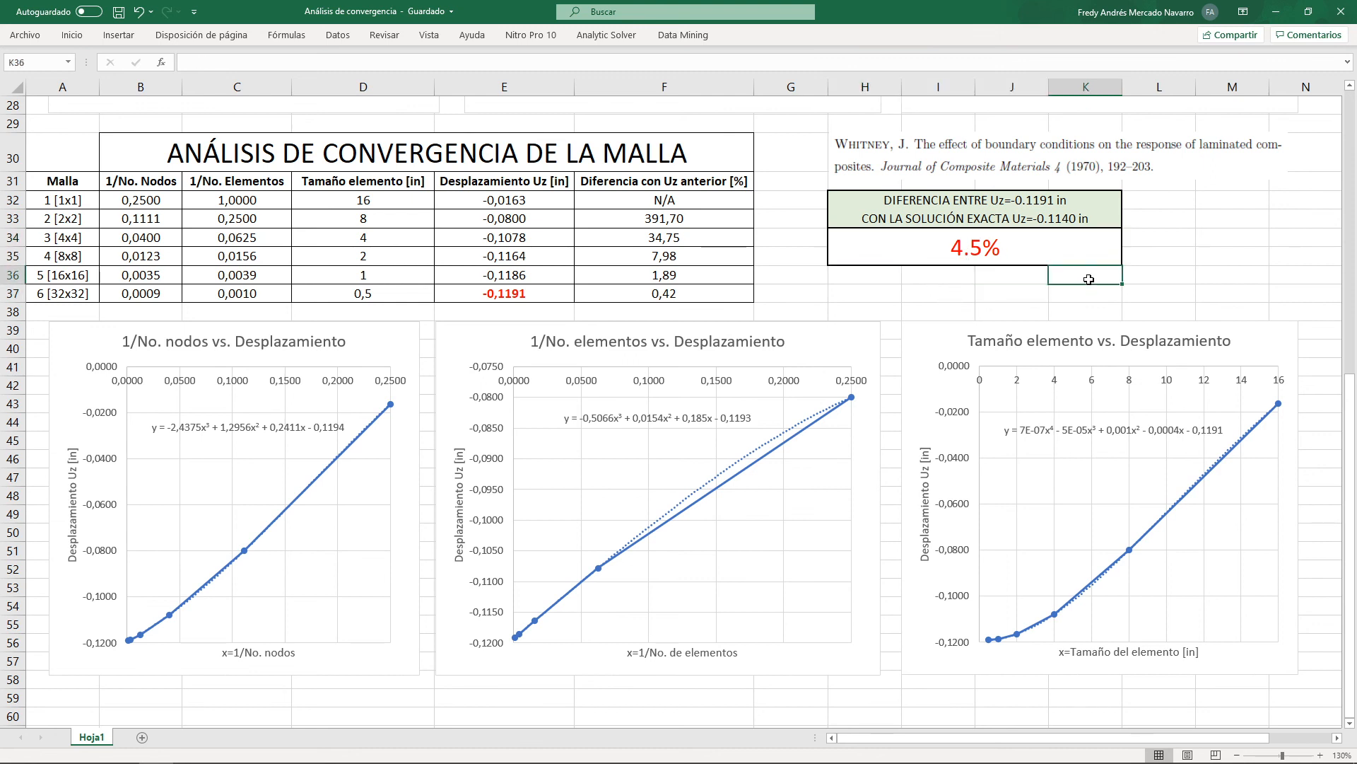
{"action": "left_click", "coordinate": [994, 281]}
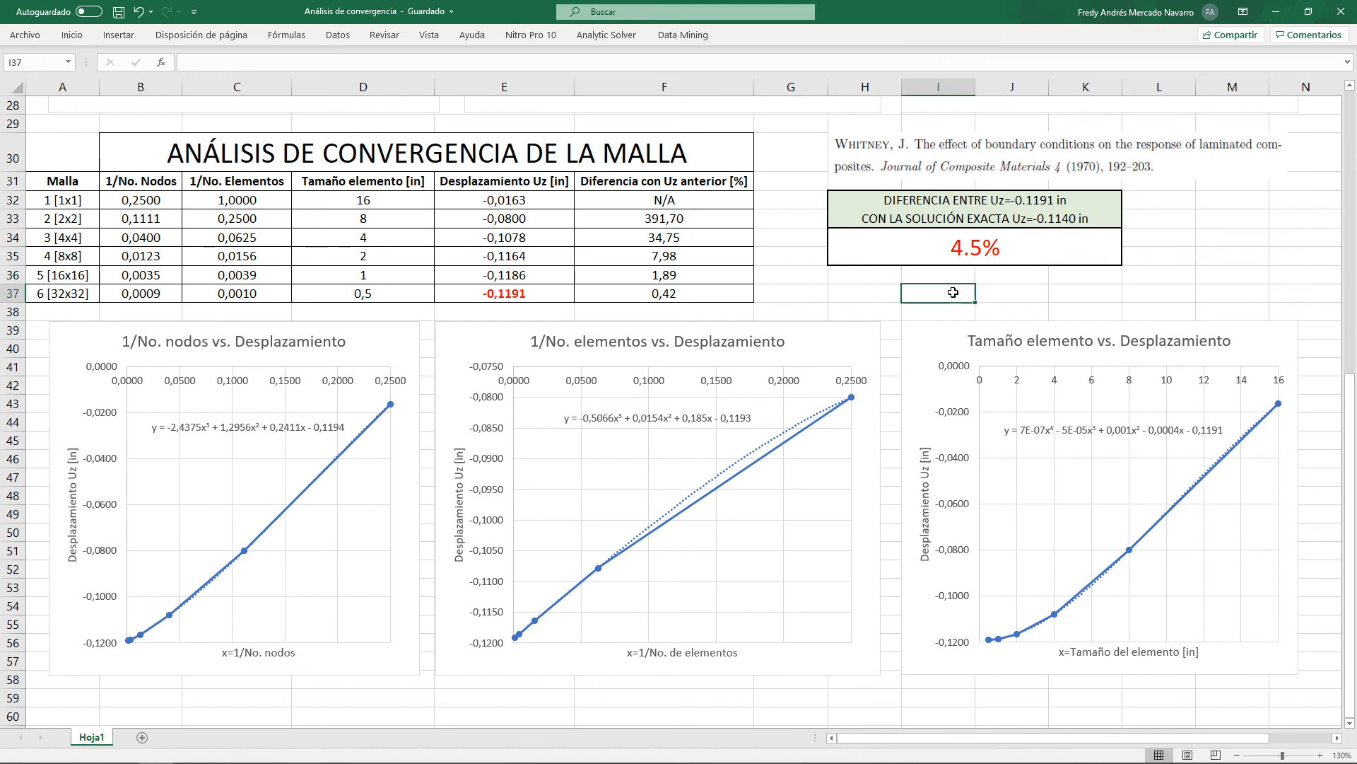
{"action": "left_click_drag", "start_coordinate": [997, 293], "coordinate": [965, 292]}
{"action": "left_click", "coordinate": [965, 292]}
Examine the finest-mesh points and the trendline equation of the Tamaño elemento vs. Desplazamiento chart
{"action": "left_click", "coordinate": [1250, 344]}
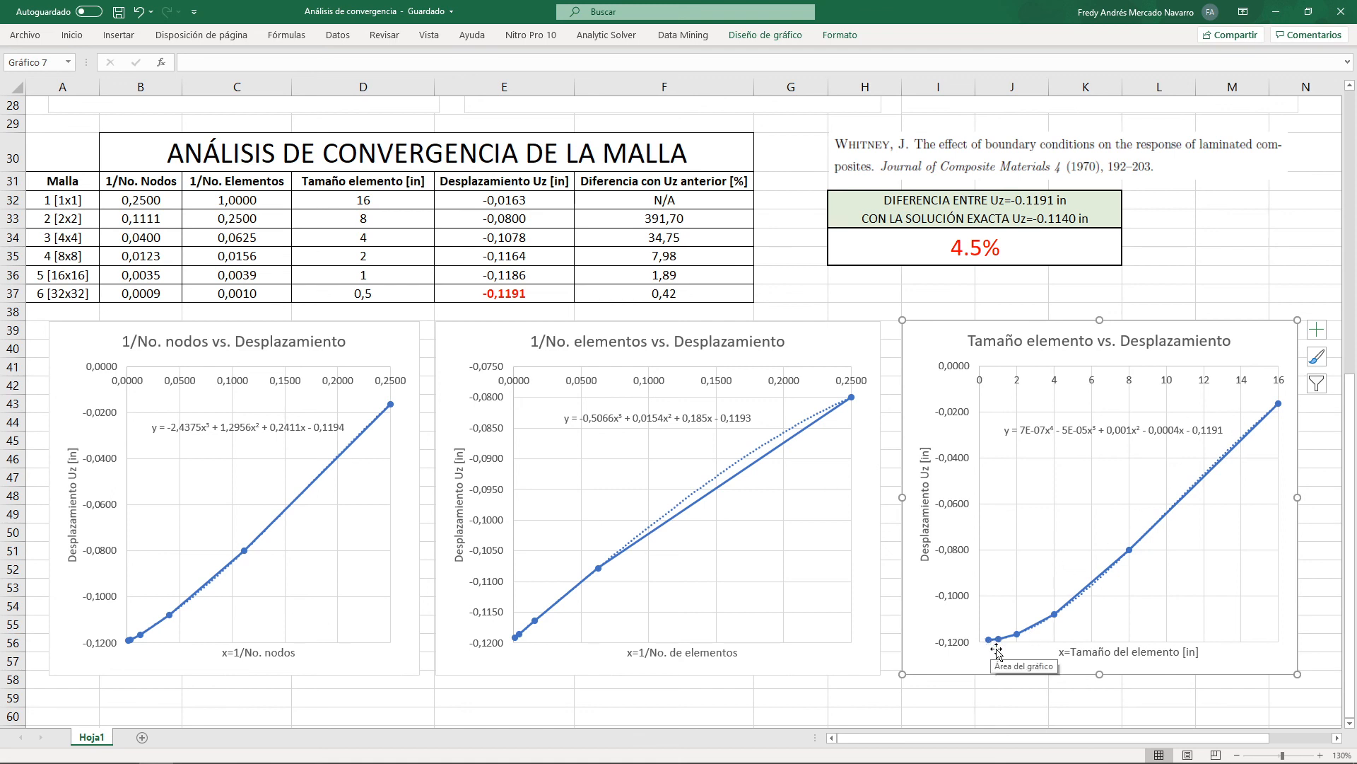
{"action": "left_click", "coordinate": [1133, 433]}
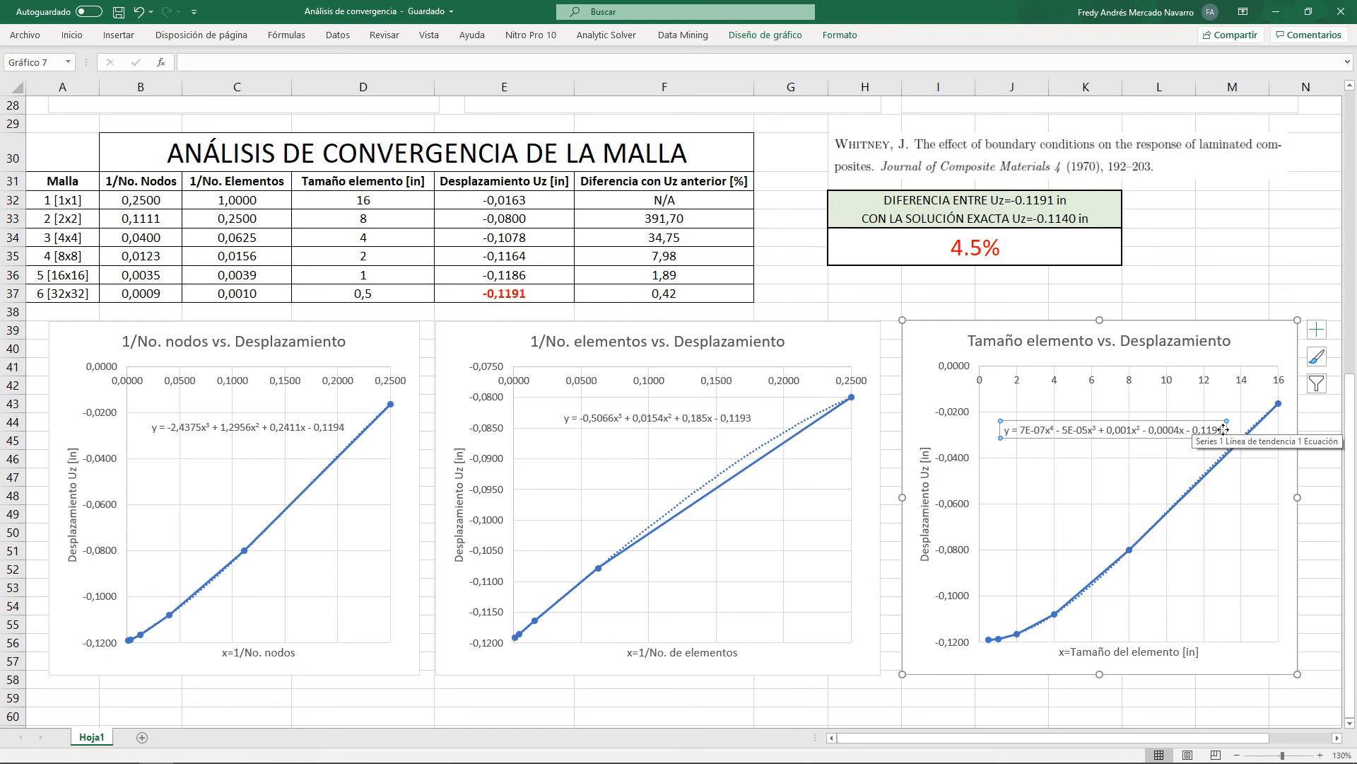
{"action": "left_click", "coordinate": [1193, 310]}
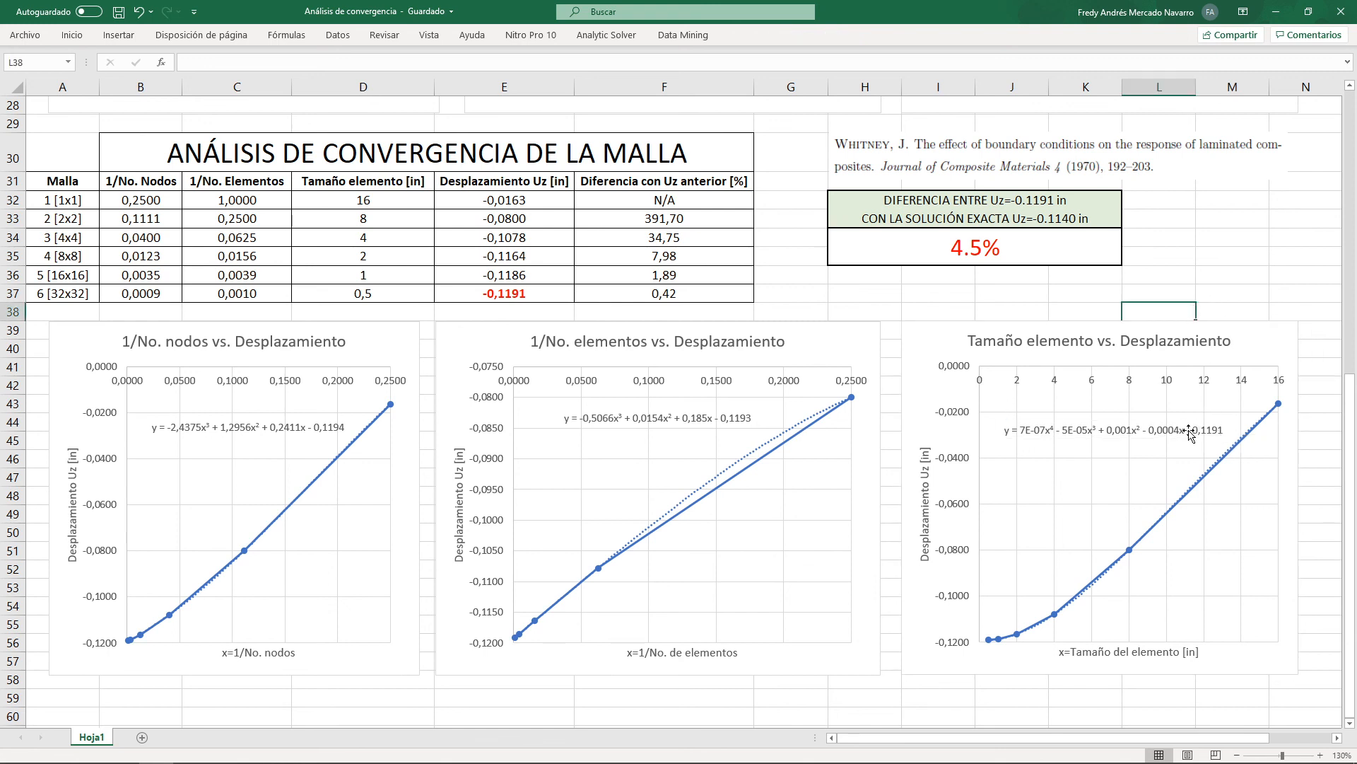
{"action": "left_click", "coordinate": [1141, 294]}
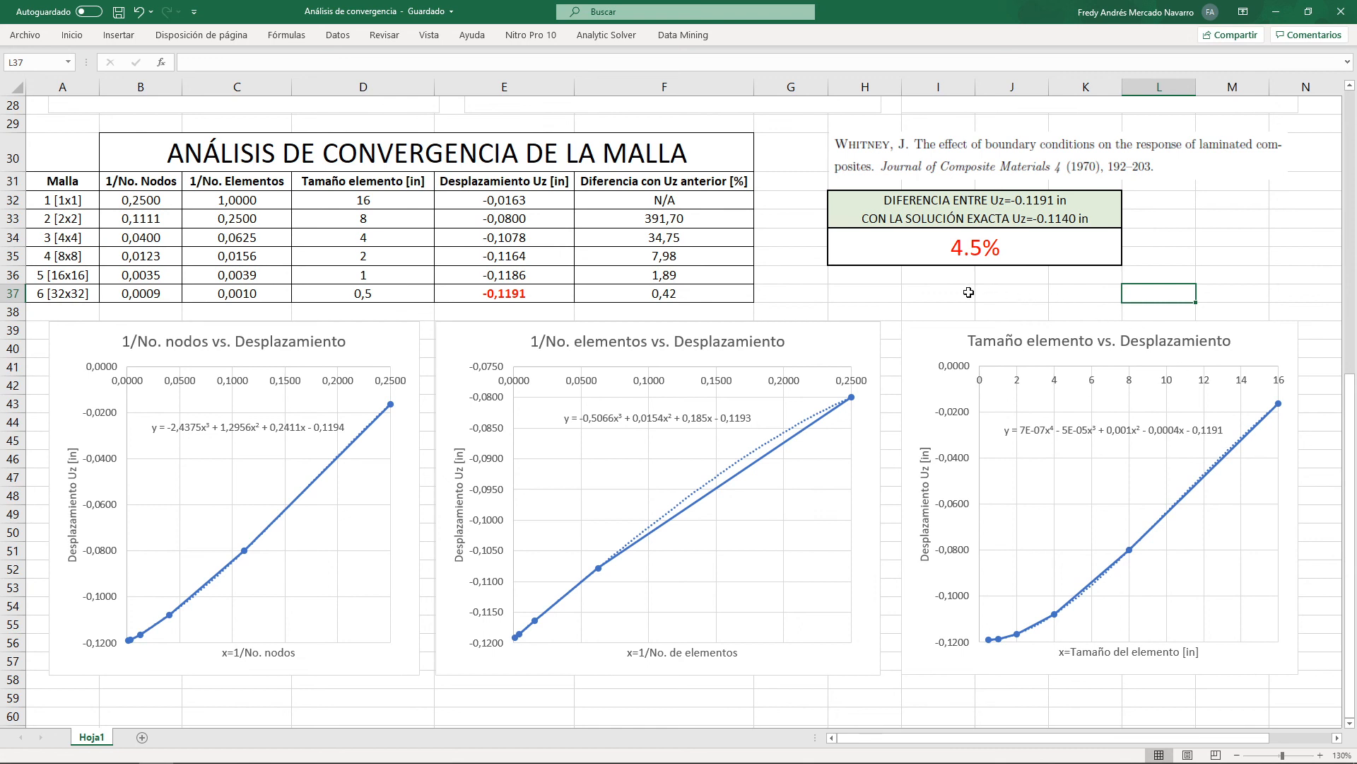
Compare the Uz displacements of the 2x2, 4x4 and 8x8 meshes with the exact-solution difference box
{"action": "left_click", "coordinate": [500, 218]}
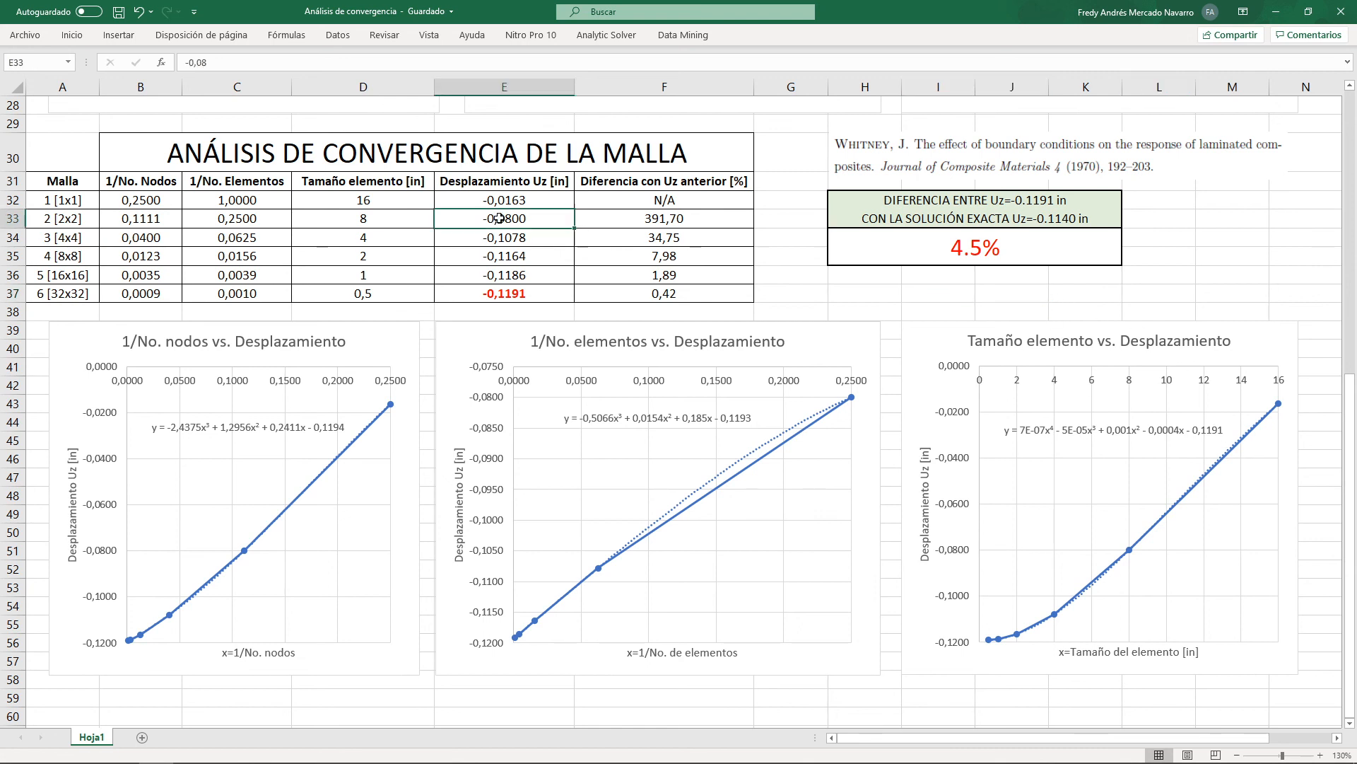
{"action": "left_click", "coordinate": [787, 259]}
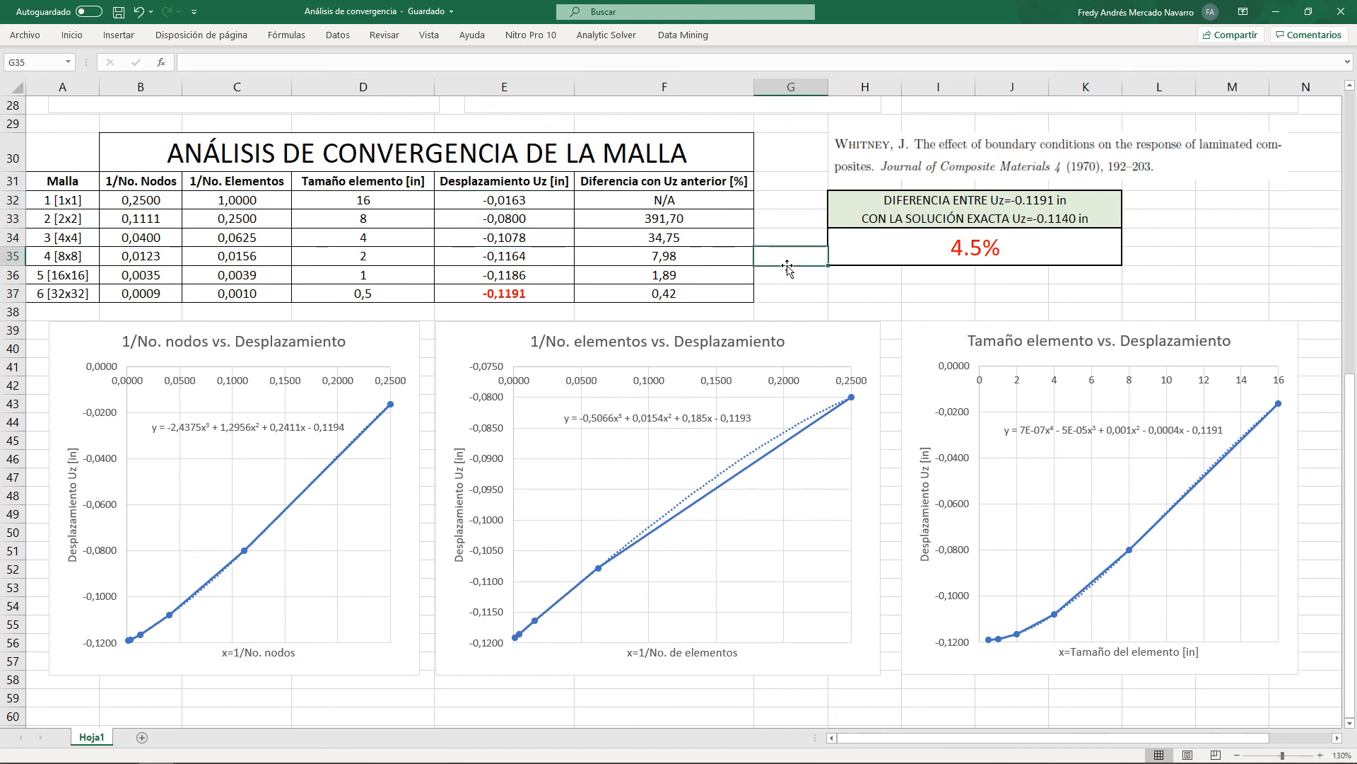
{"action": "left_click_drag", "start_coordinate": [527, 216], "coordinate": [538, 253]}
{"action": "left_click", "coordinate": [536, 233]}
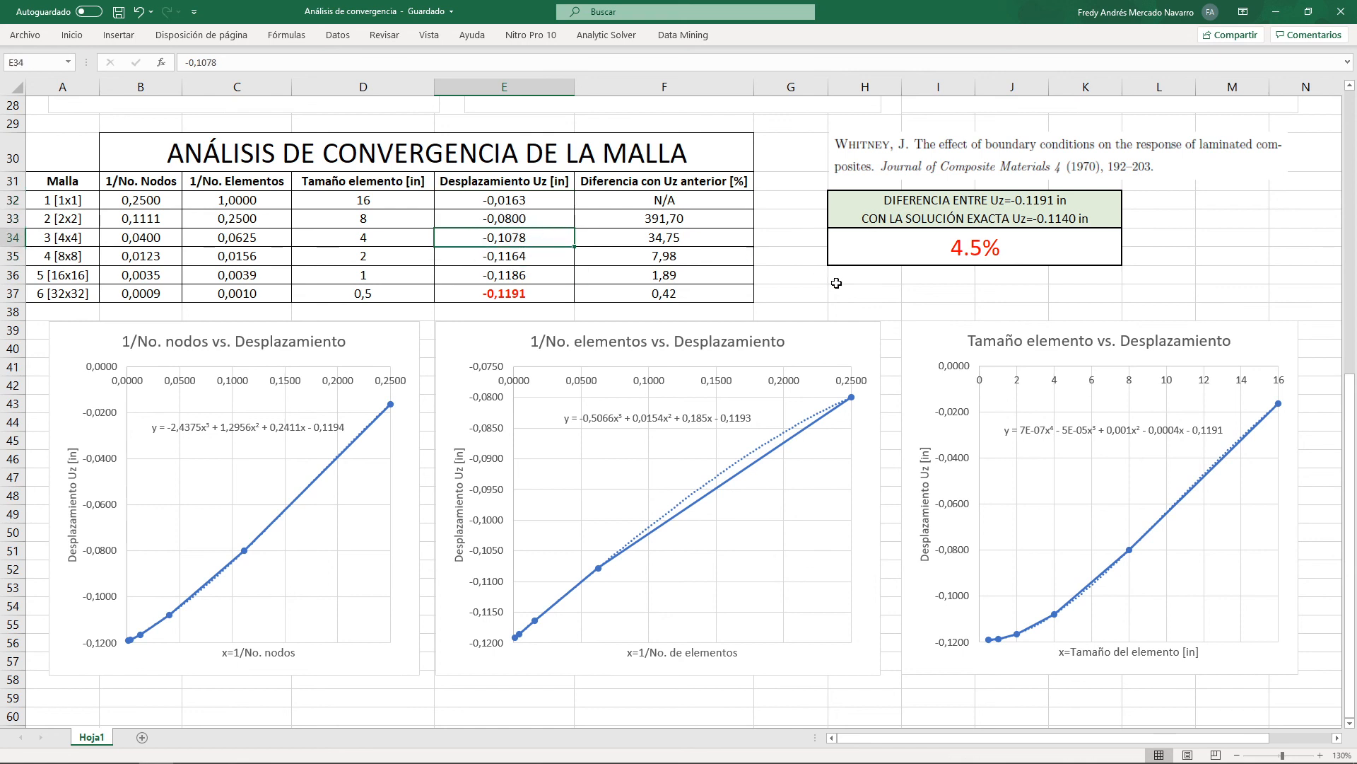
{"action": "left_click", "coordinate": [848, 283]}
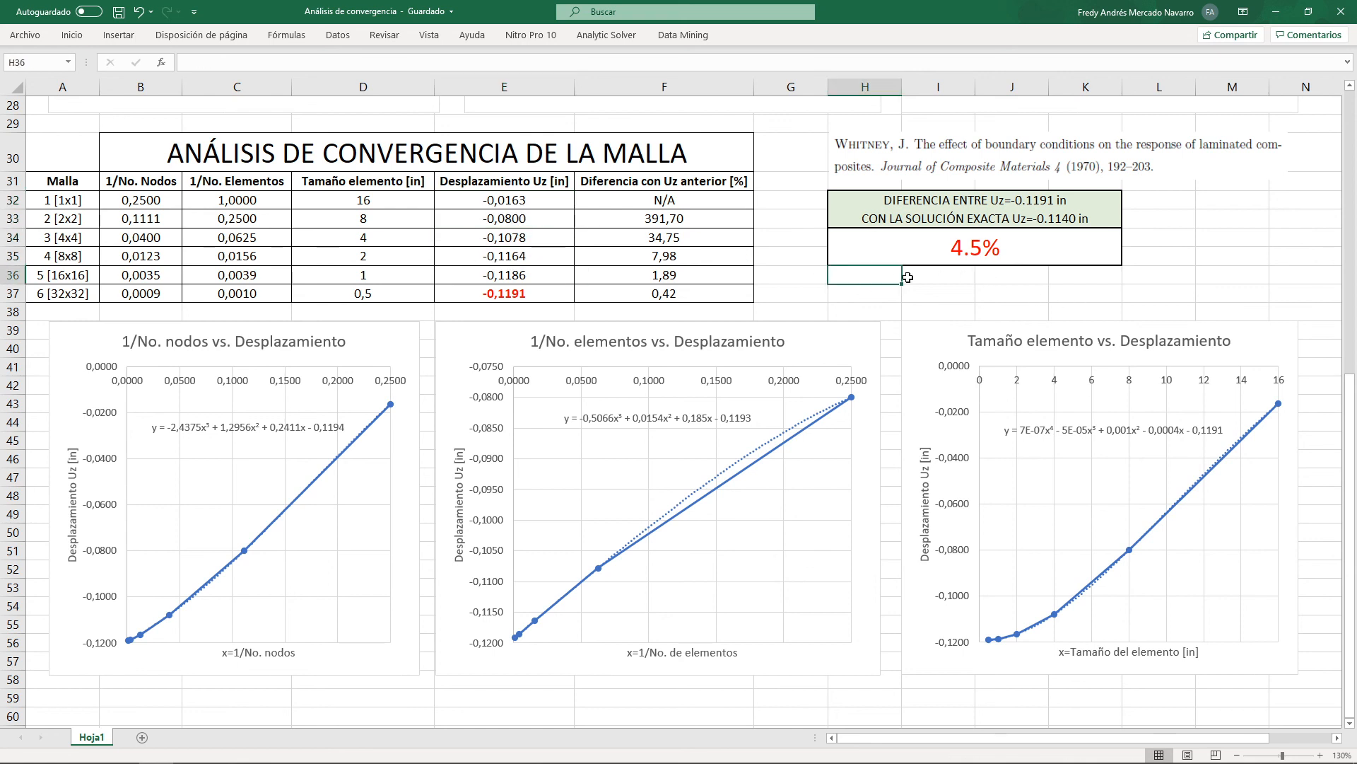
{"action": "left_click_drag", "start_coordinate": [1081, 278], "coordinate": [866, 279]}
{"action": "left_click", "coordinate": [990, 278]}
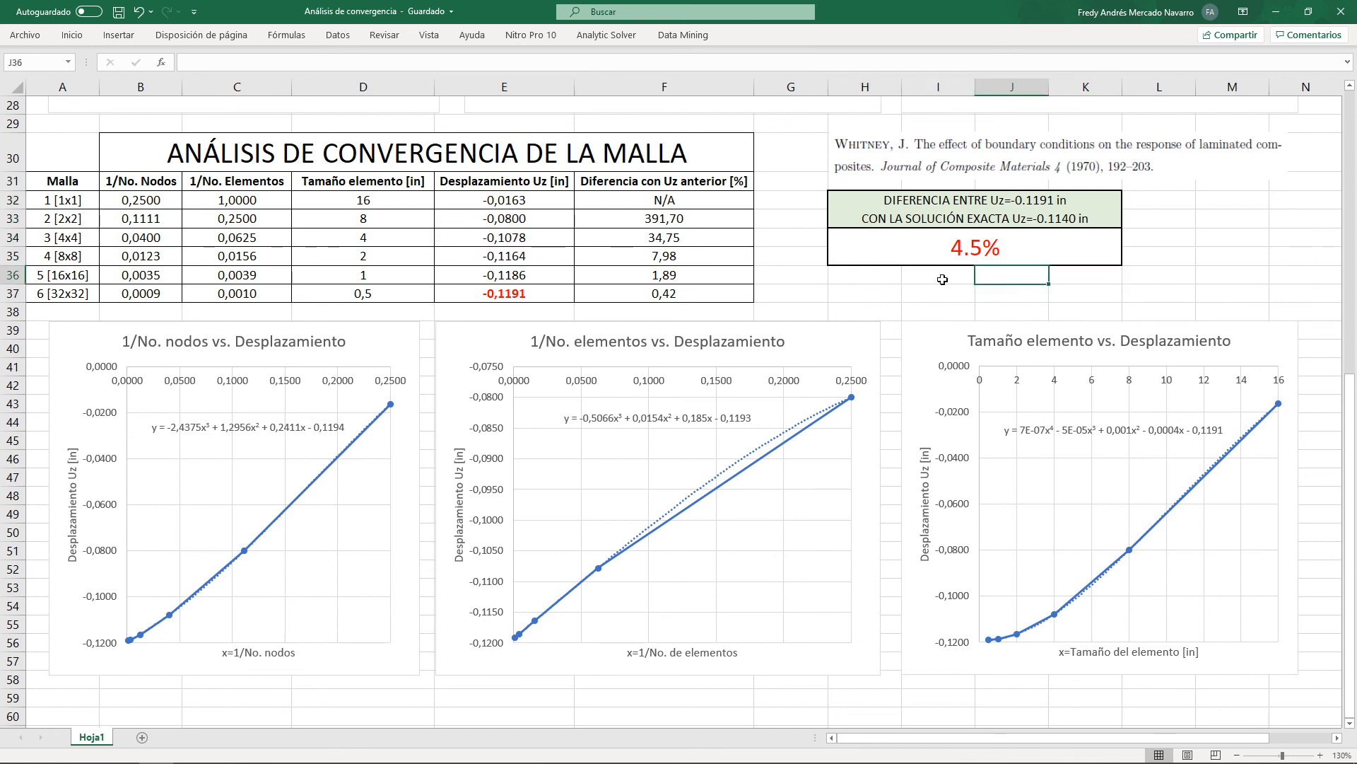
{"action": "left_click", "coordinate": [876, 274]}
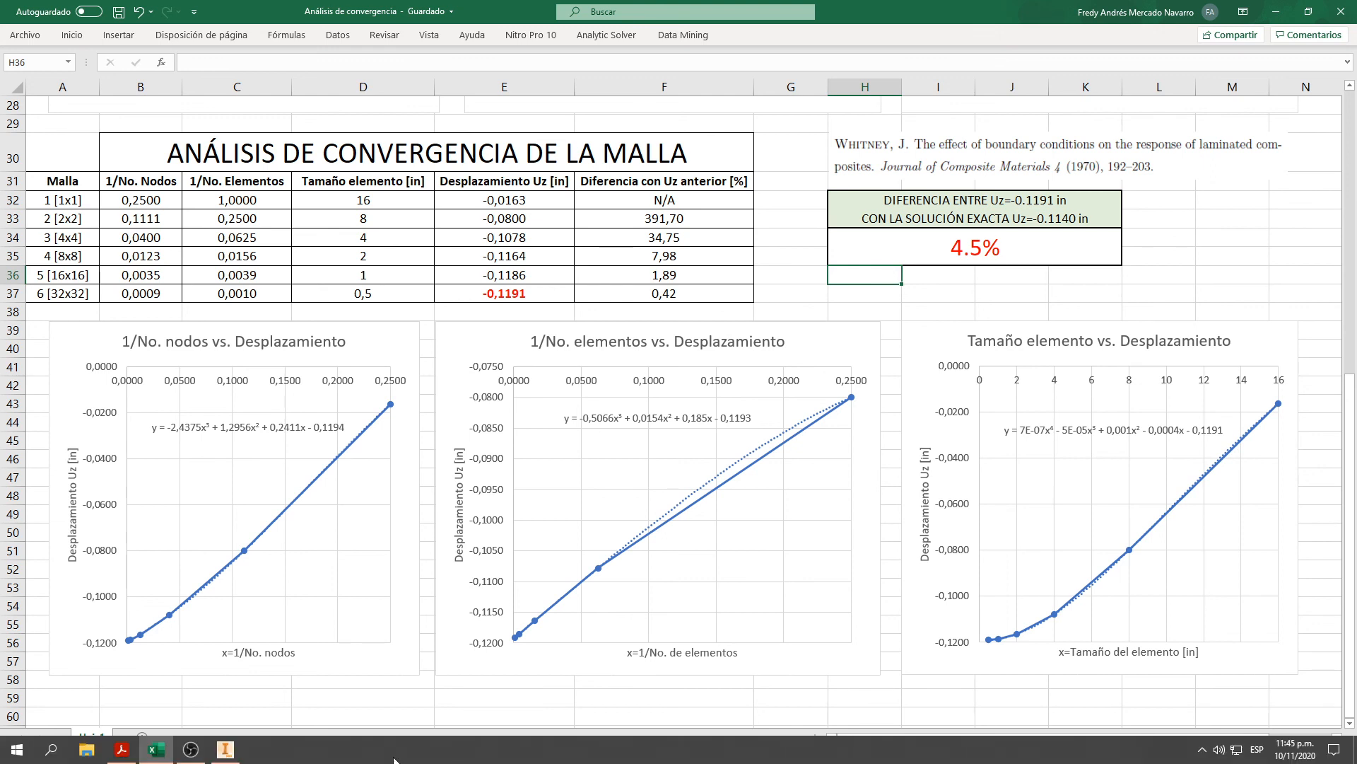
Switch to Autodesk Inventor Nastran, maximize its window and inspect the 4x4 mesh's Z-axis displacement contour from an isometric home view
{"action": "left_click", "coordinate": [229, 749]}
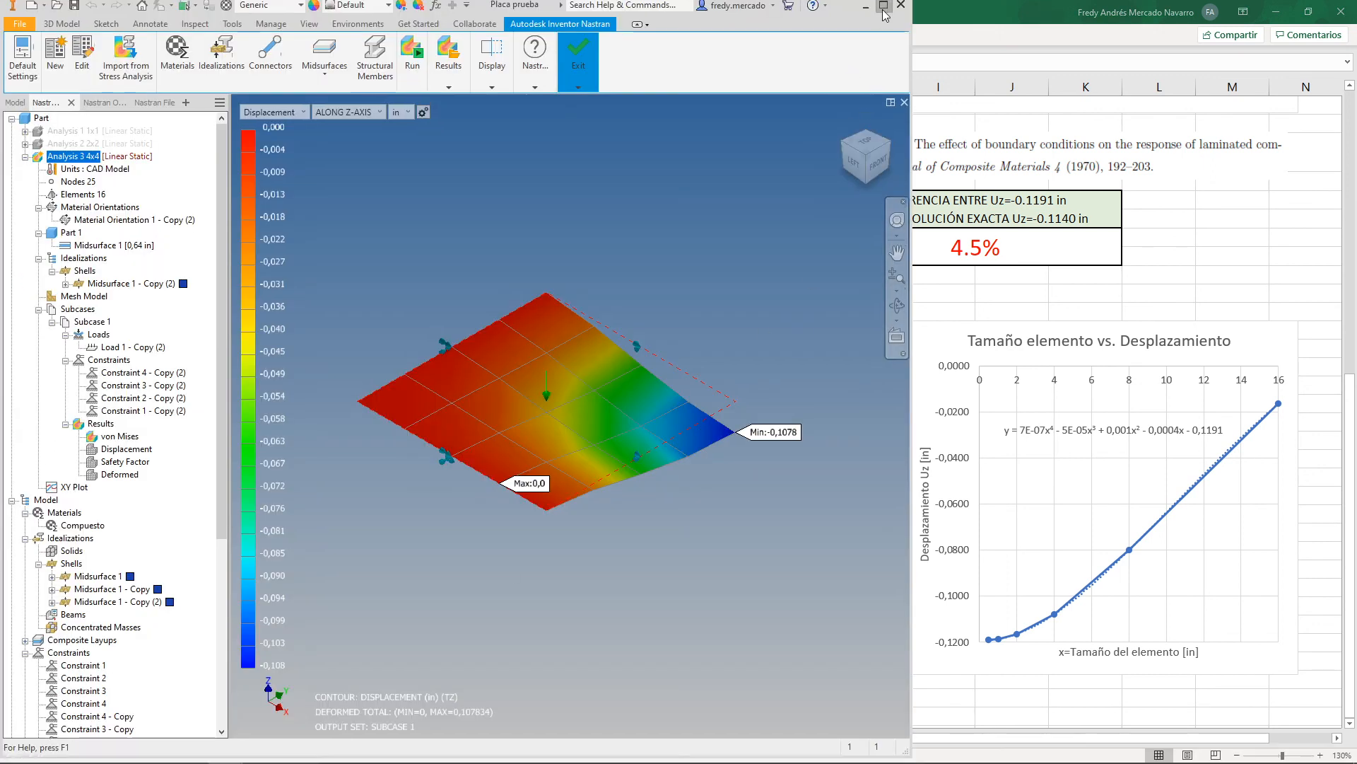
{"action": "left_click", "coordinate": [883, 9]}
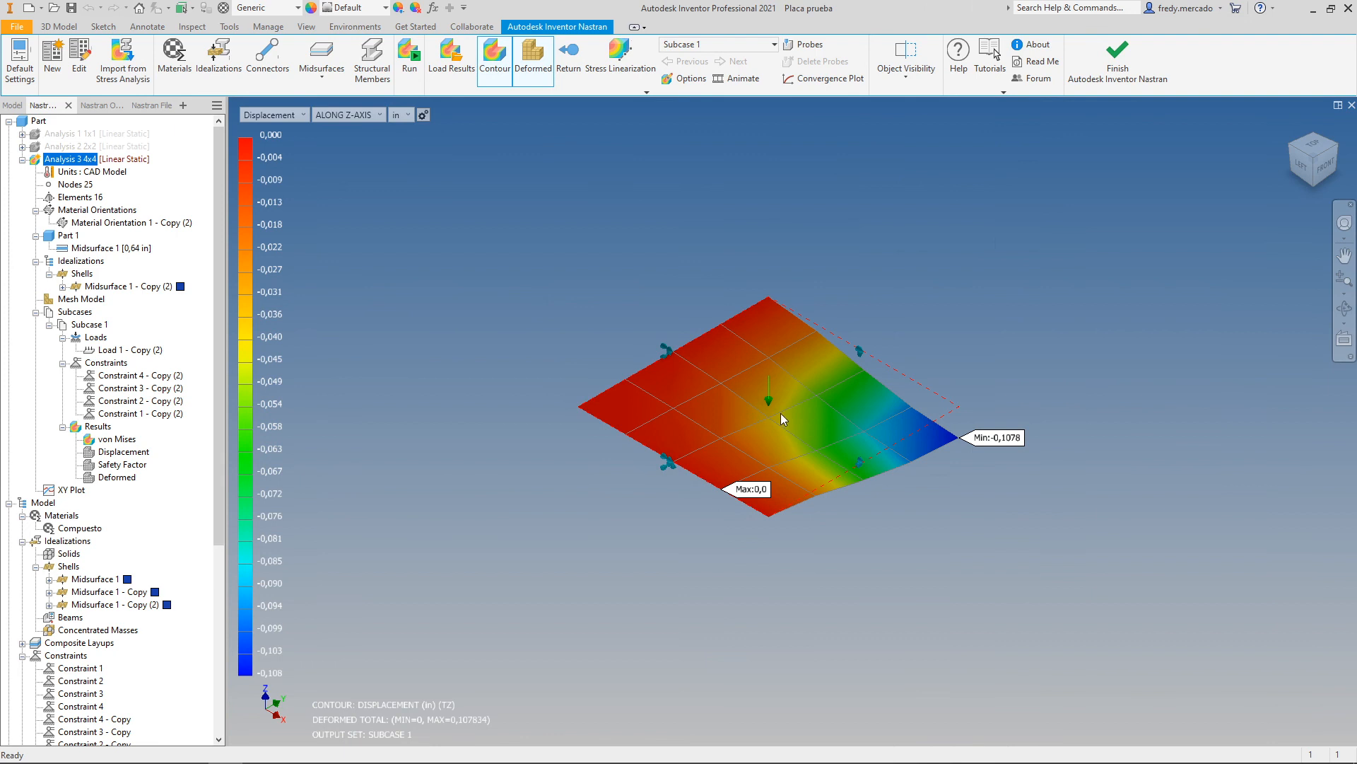
{"action": "scroll", "coordinate": [781, 413], "scroll_direction": "down", "scroll_amount": 3}
{"action": "middle_click_drag", "start_coordinate": [1097, 351], "coordinate": [1004, 354], "text": "shift"}
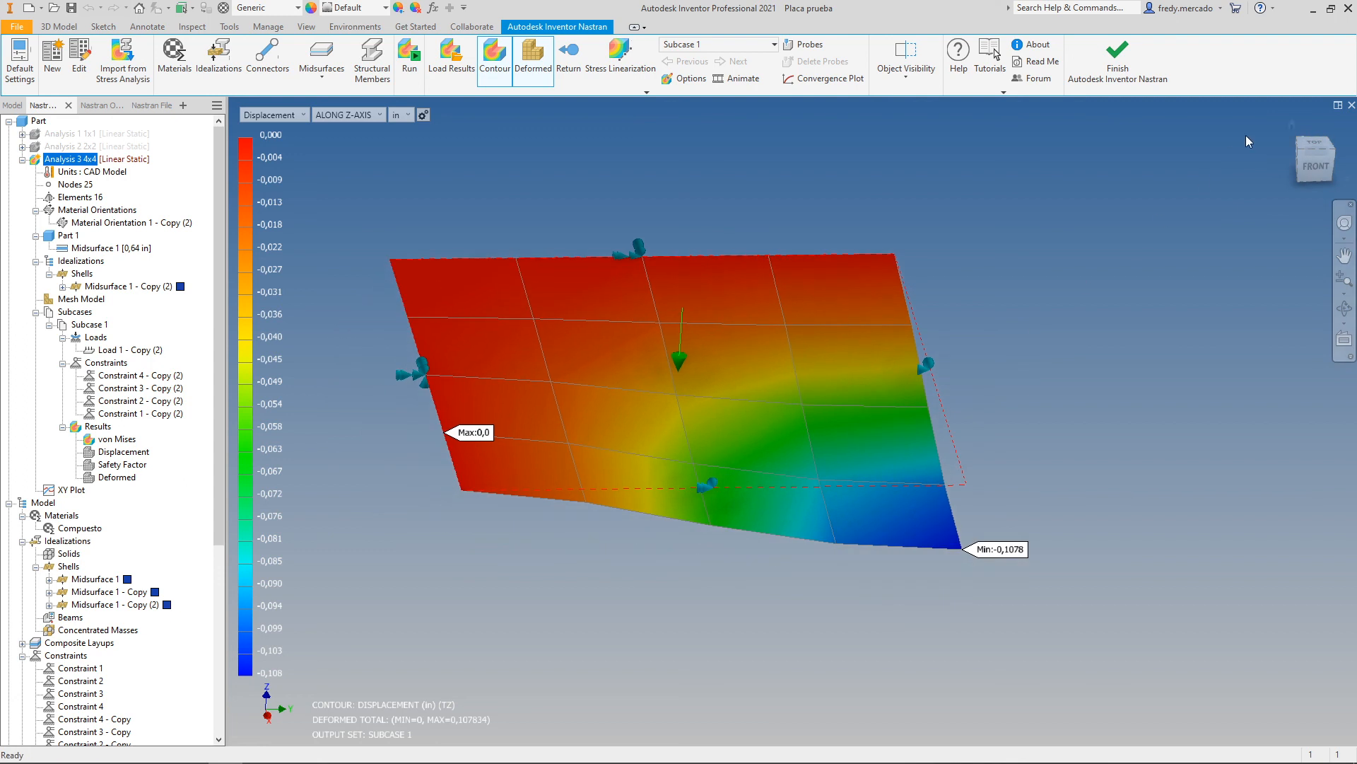
{"action": "left_click", "coordinate": [1290, 125]}
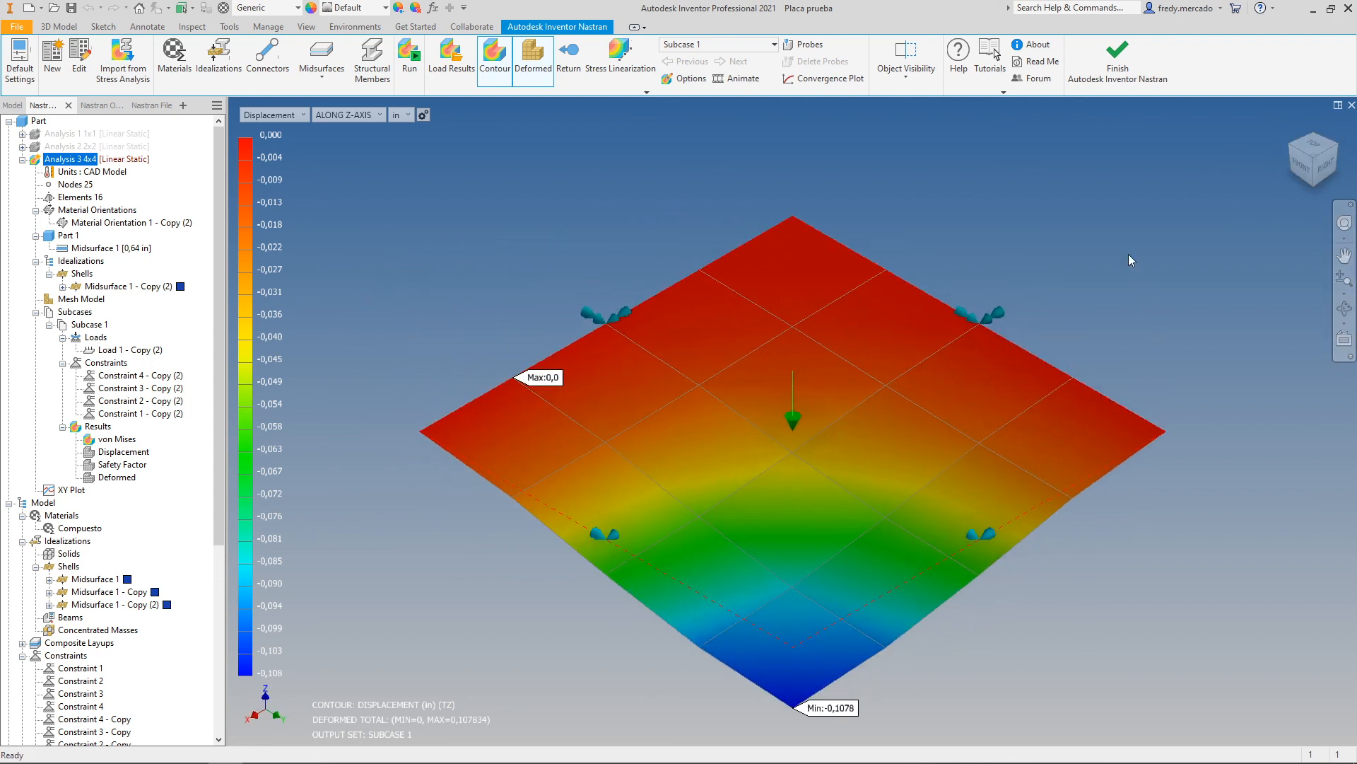